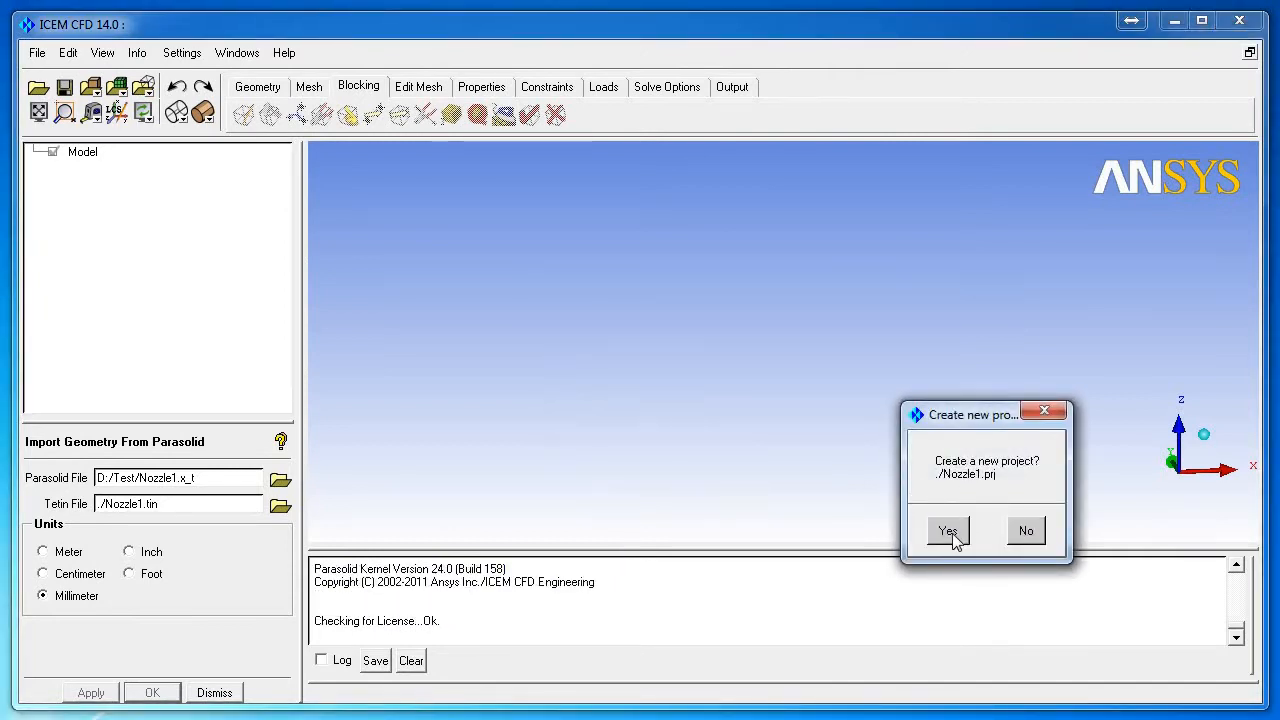
Step: Create the Nozzle1 project and save it as Nozzle1.prj in D:\Test\Grid
left_click(950, 533)
left_click_drag(721, 395, 724, 368)
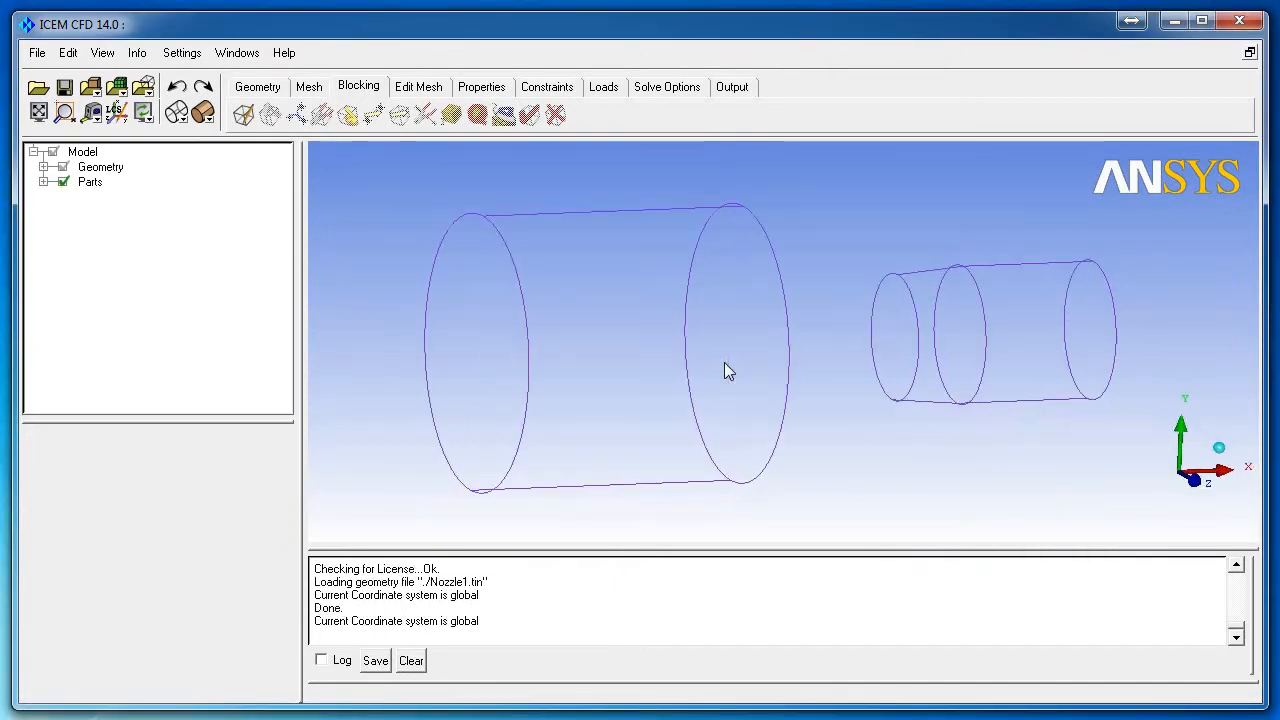
left_click(37, 52)
left_click(86, 130)
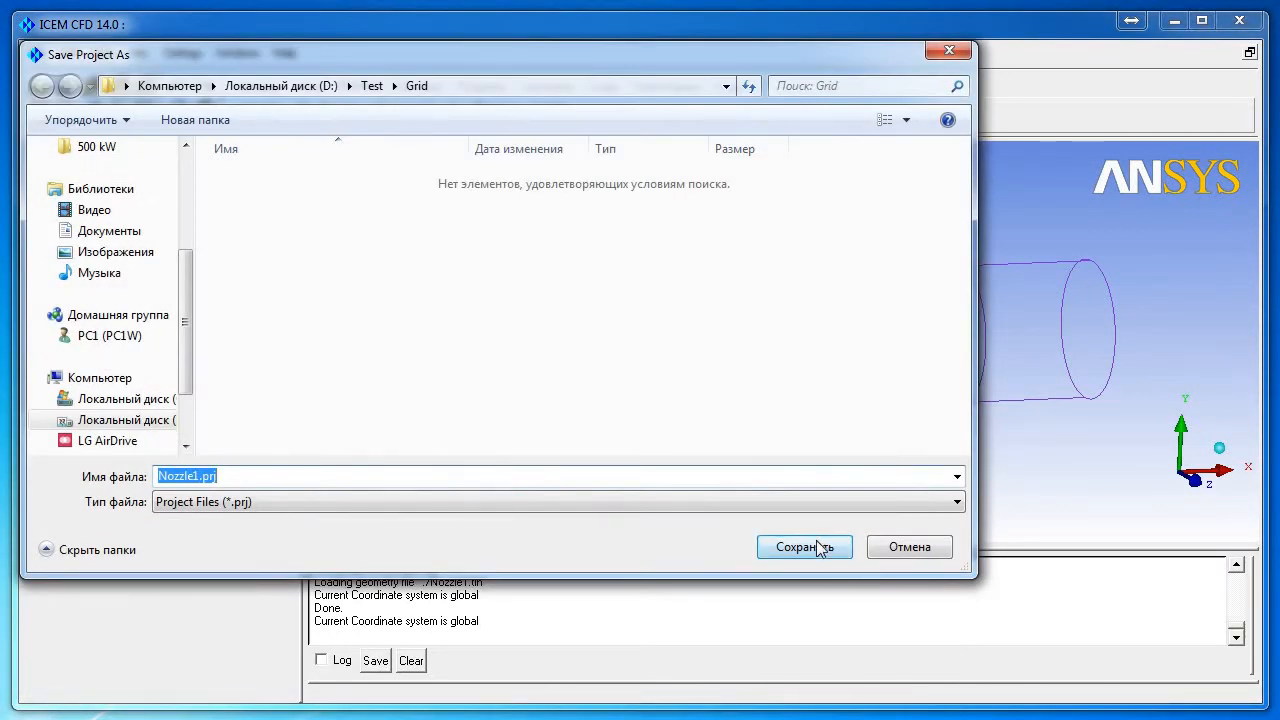
left_click(380, 85)
double_click(278, 180)
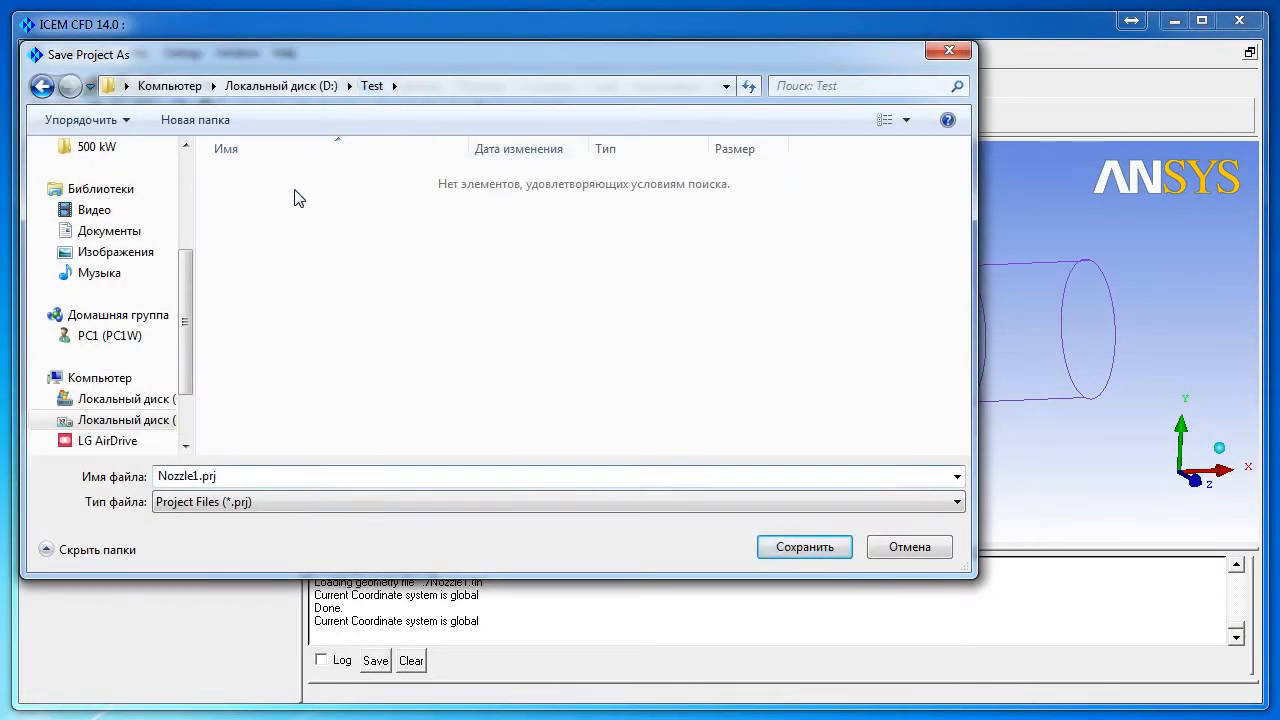
left_click(816, 549)
Step: Display the nozzle geometry's surfaces shaded and rotate to inspect it
left_click_drag(684, 372, 35, 200)
left_click(43, 167)
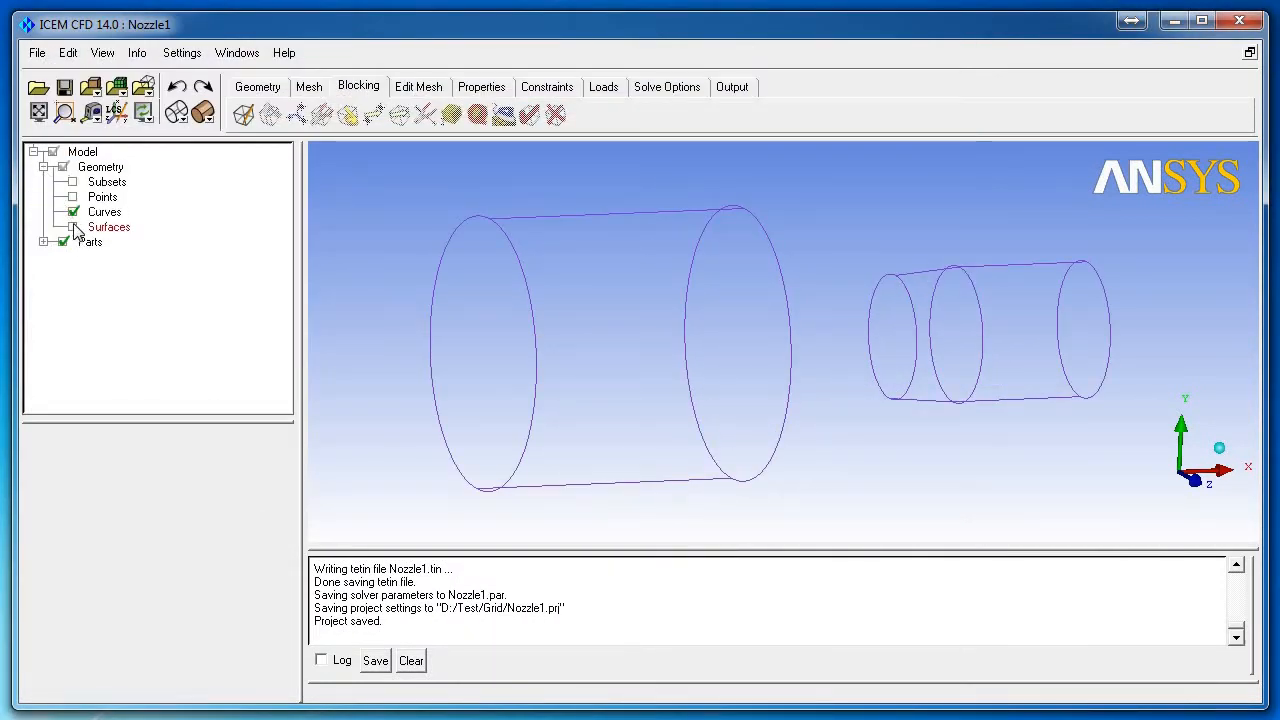
left_click(73, 227)
left_click_drag(661, 310, 355, 240)
Step: Show geometry points and create an INLET part from the nozzle's large end face
left_click(73, 197)
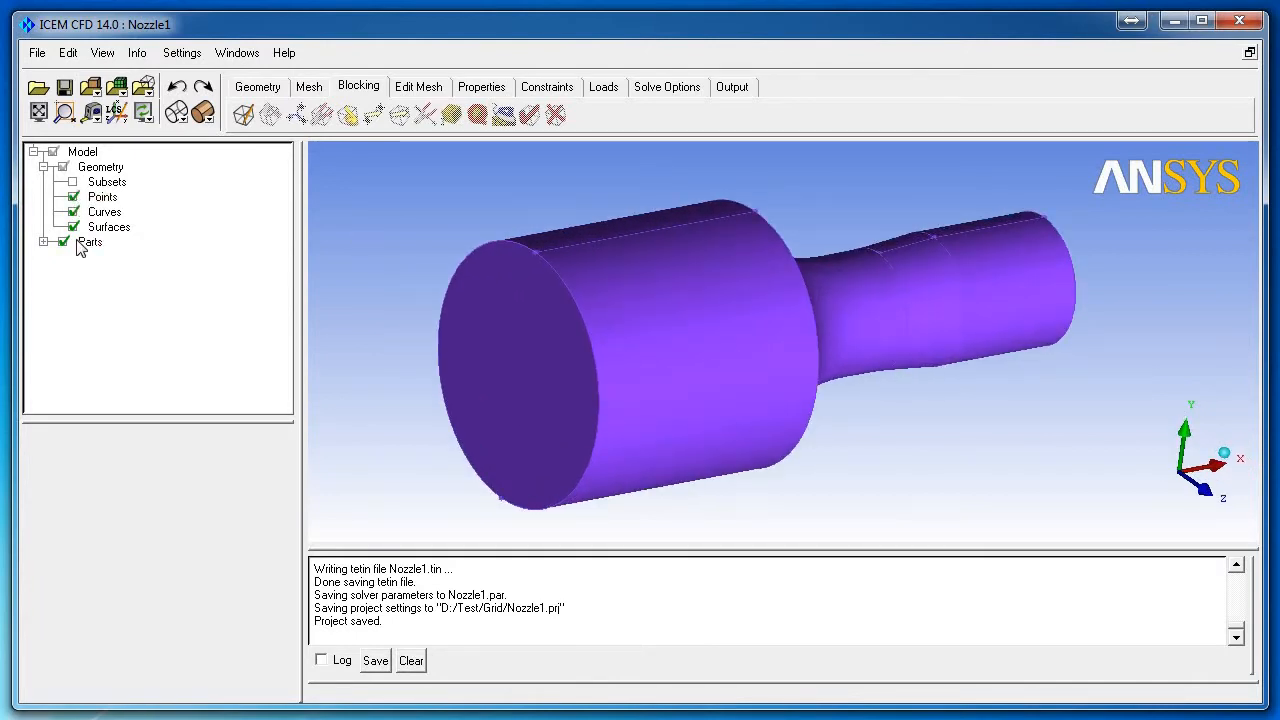
right_click(87, 243)
left_click(125, 251)
left_click(126, 470)
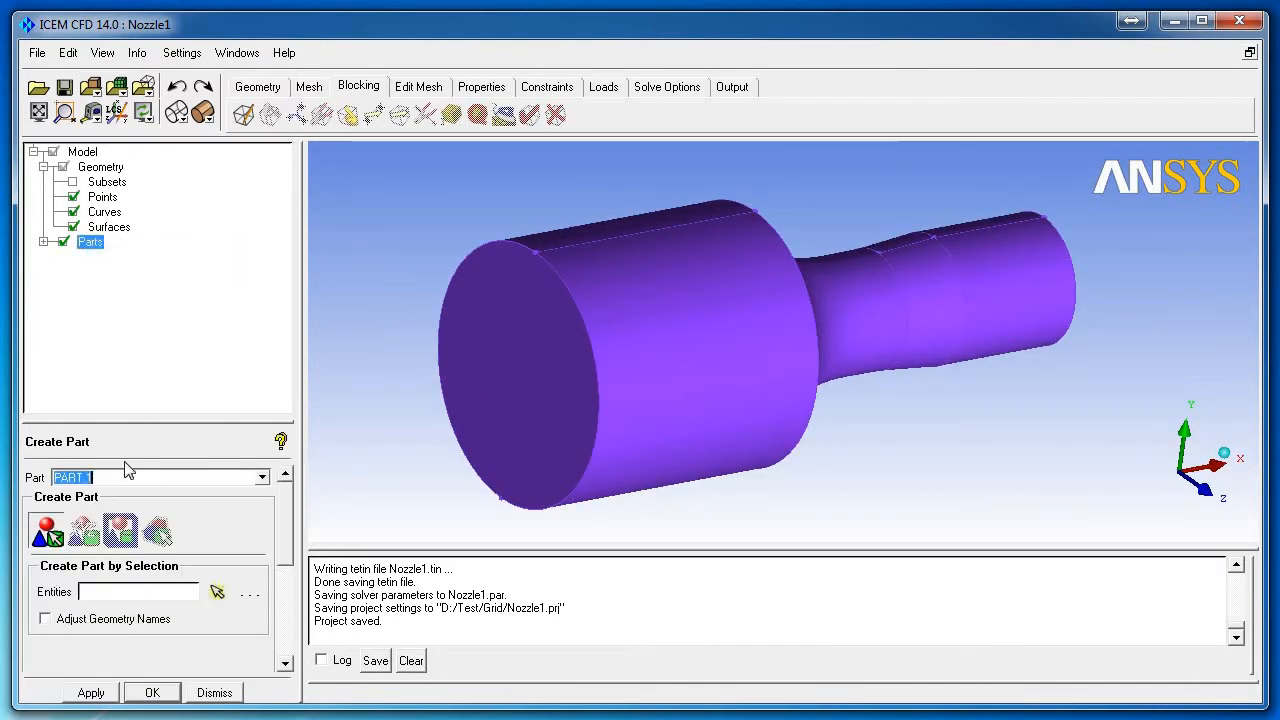
type("INLET")
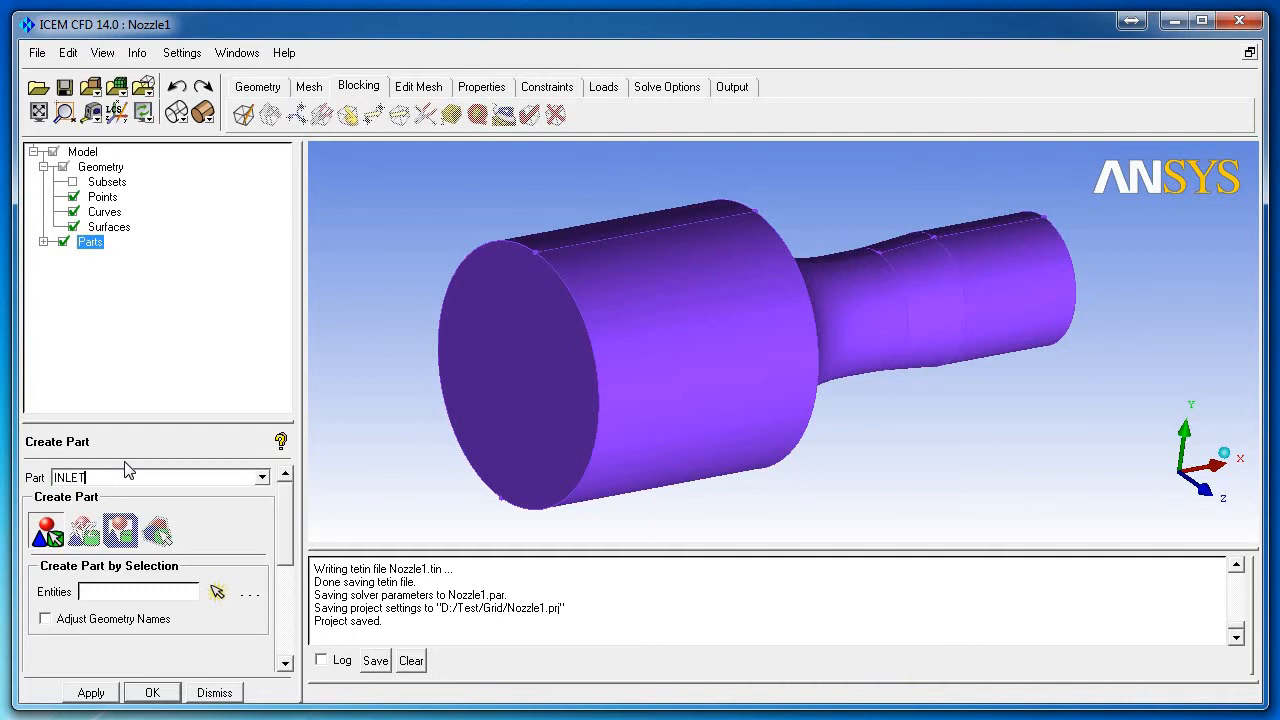
left_click(217, 591)
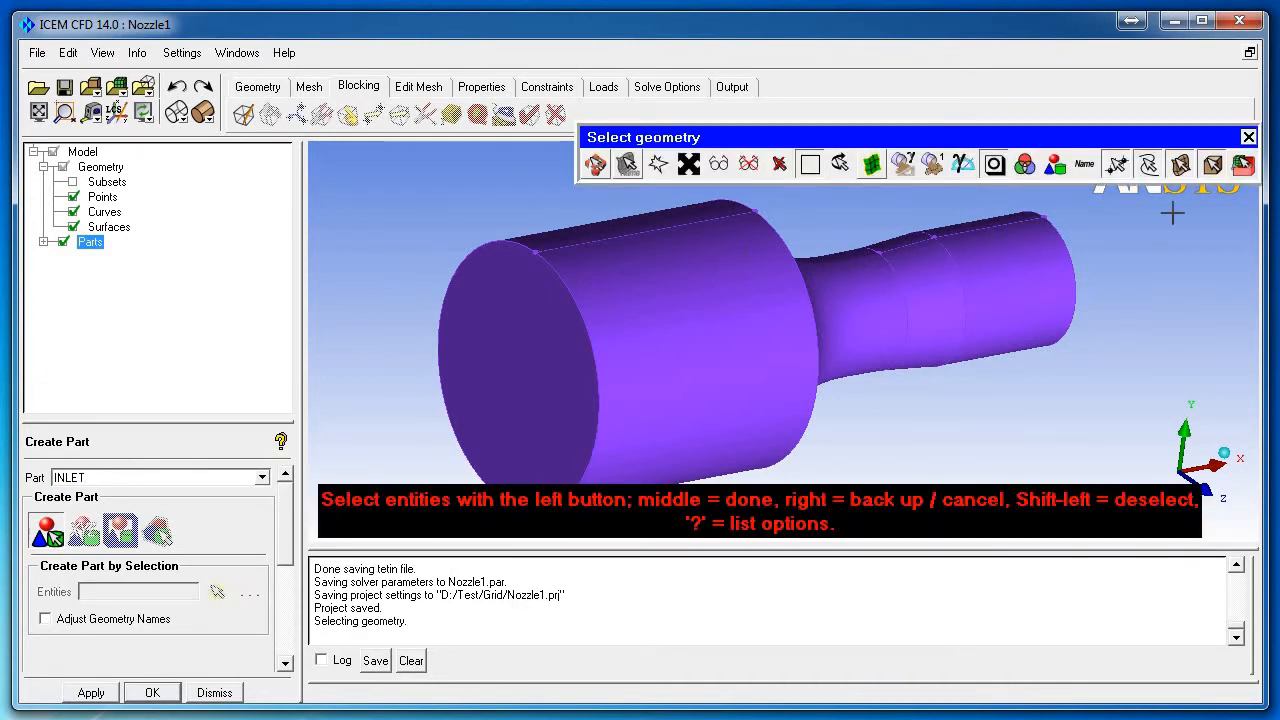
left_click(515, 355)
left_click(1178, 168)
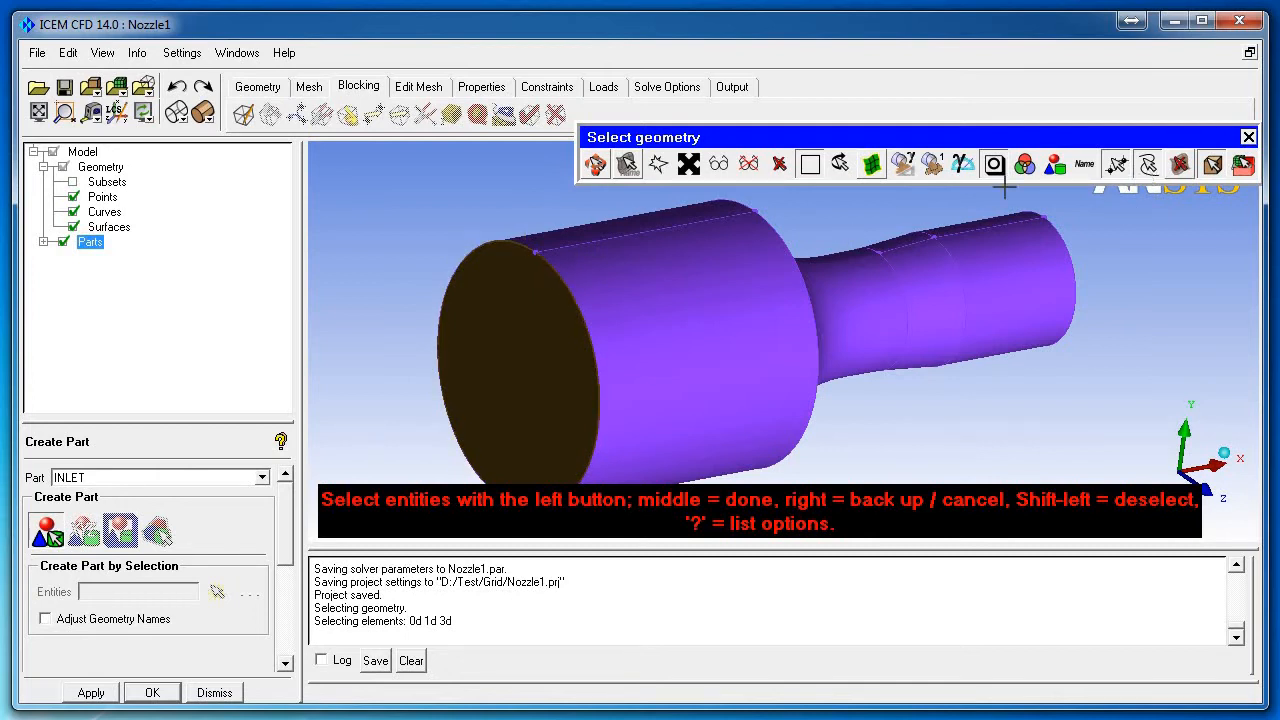
left_click(1148, 166)
scroll(505, 237, "down", 3)
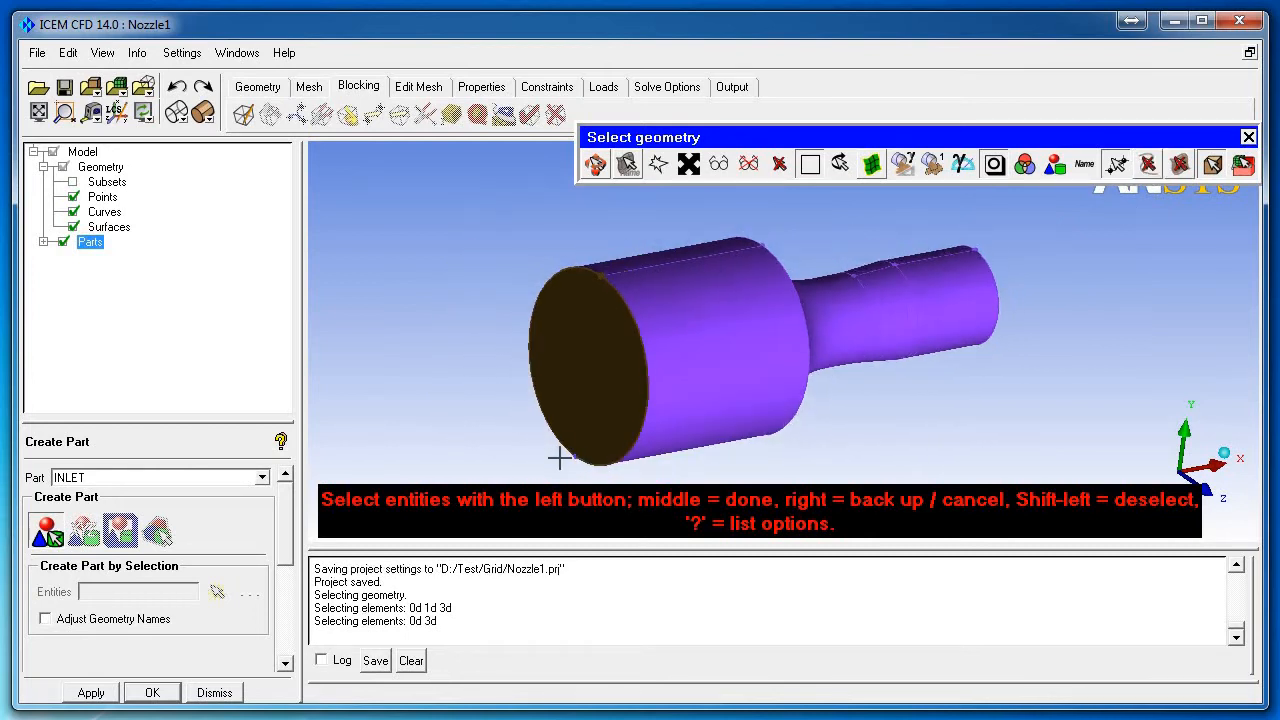
middle_click(486, 378)
middle_click(511, 380)
Step: Create an OUTLET part from the nozzle's narrow outlet end face
left_click_drag(791, 339, 504, 393)
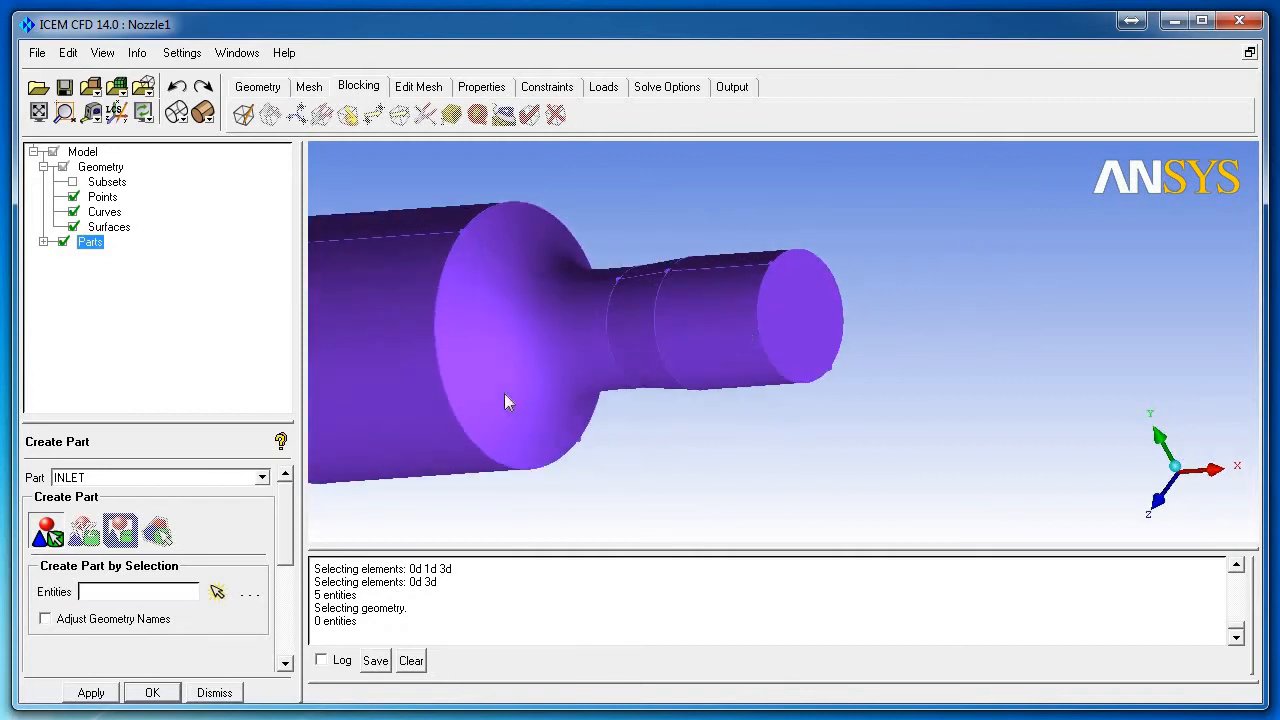
left_click(43, 243)
double_click(120, 478)
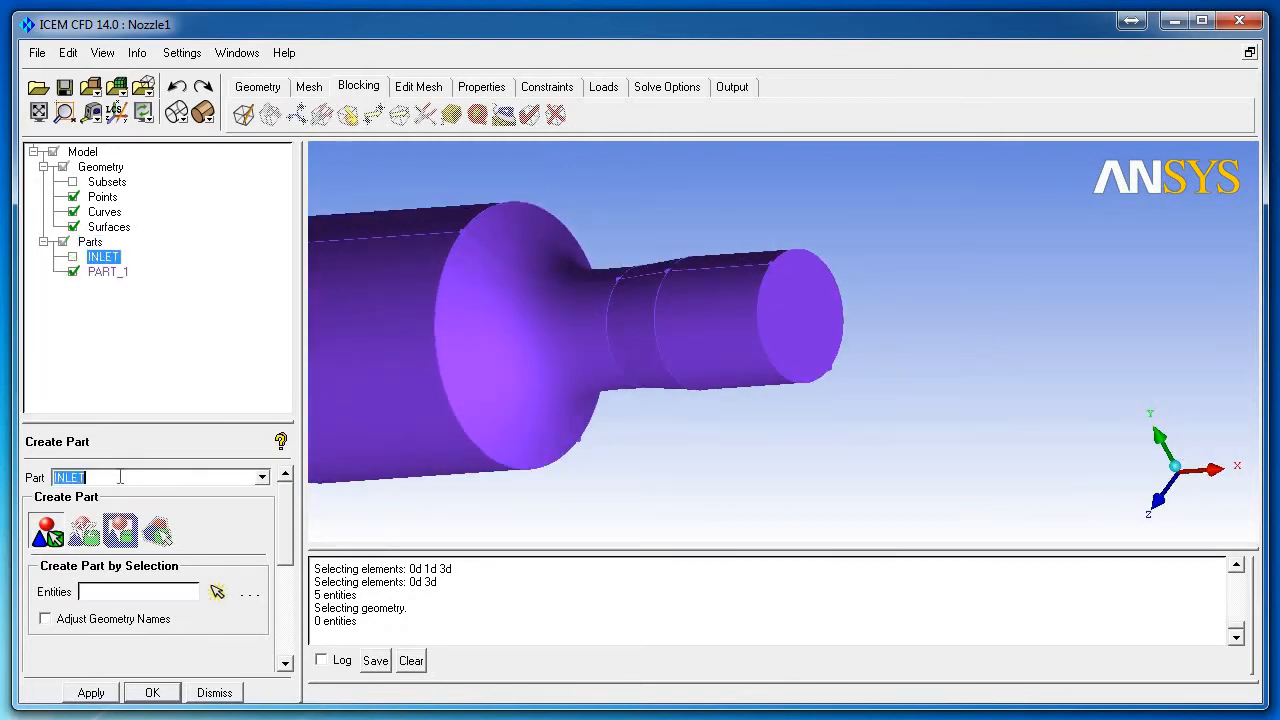
type("OUT")
left_click(217, 593)
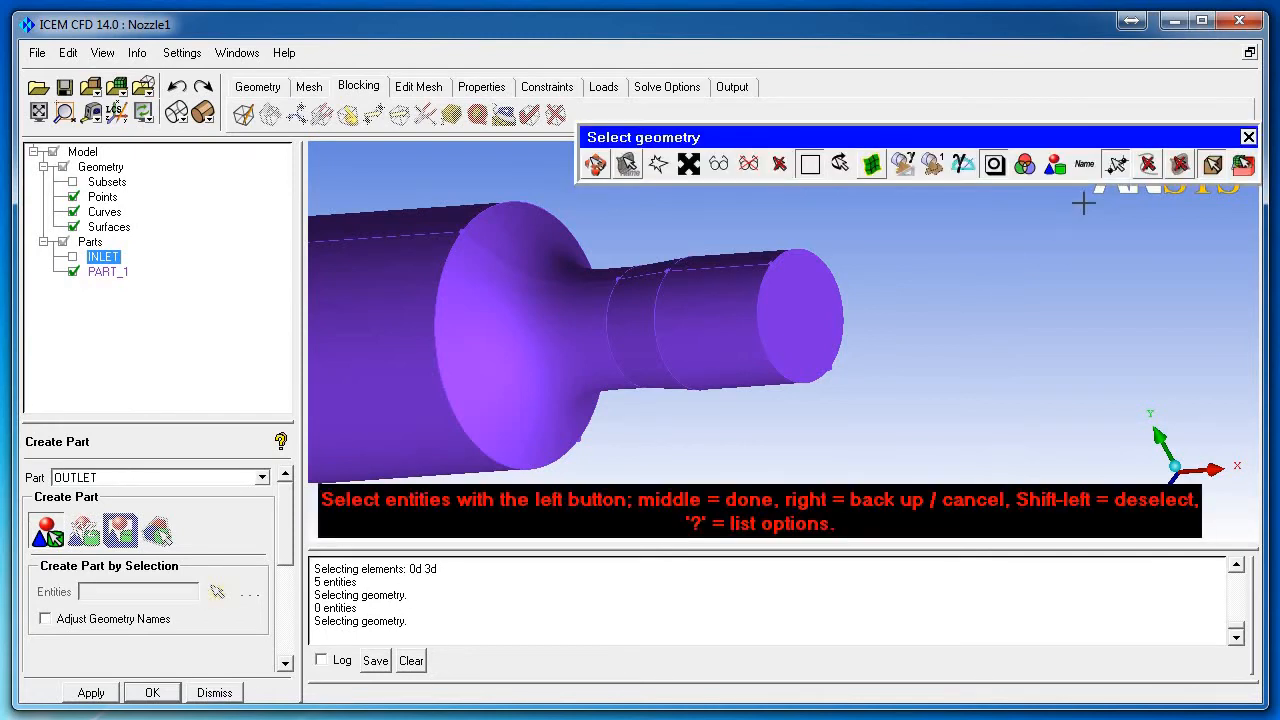
left_click(1148, 165)
left_click(1180, 164)
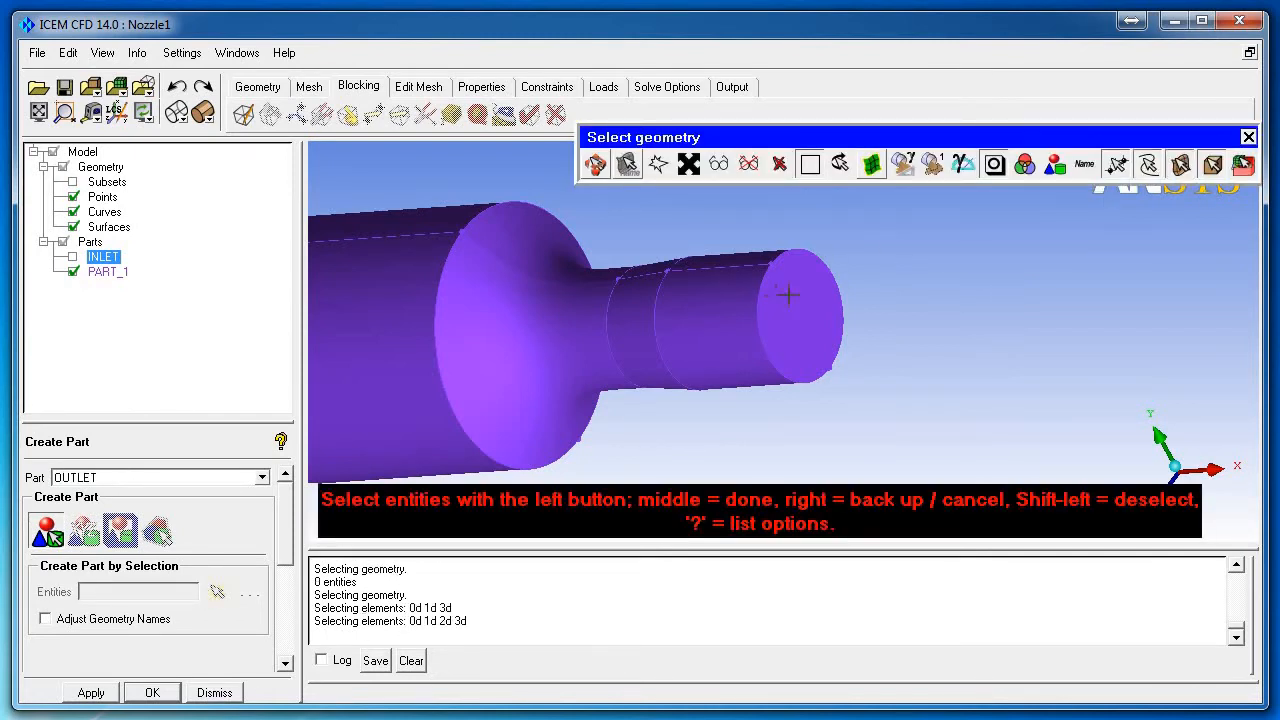
left_click(788, 293)
left_click(1149, 166)
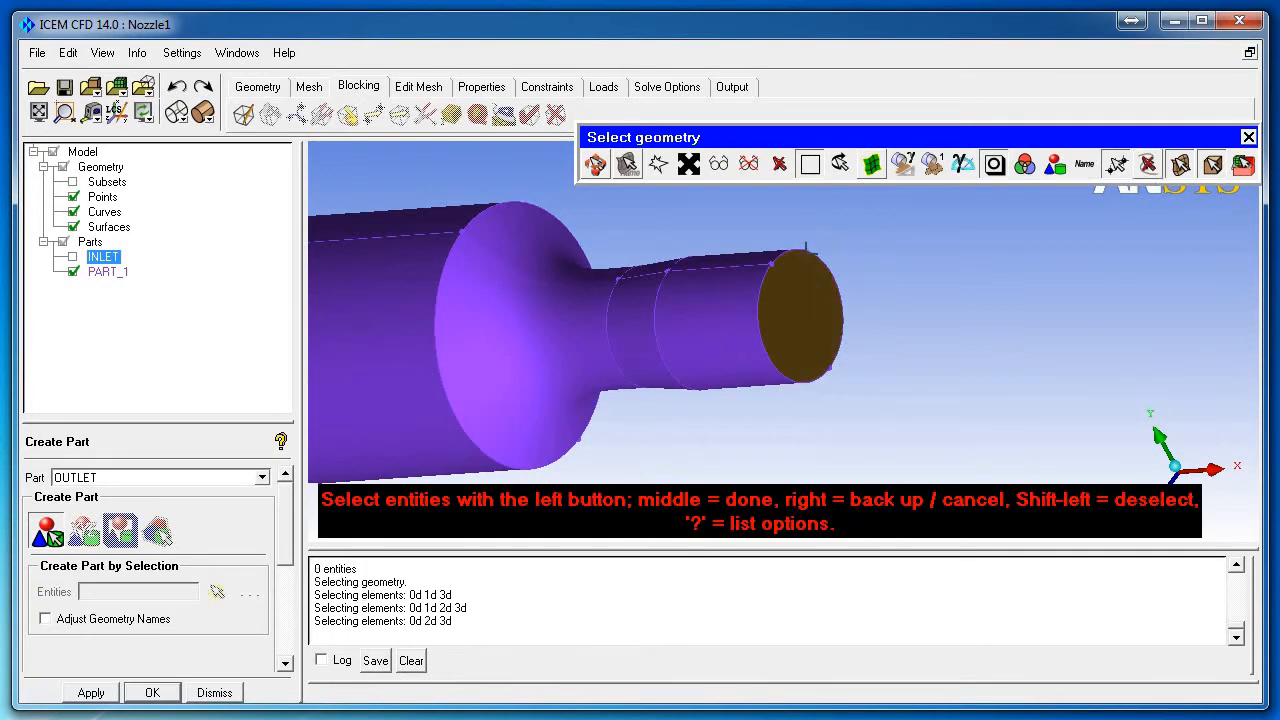
left_click(1148, 165)
left_click(1180, 164)
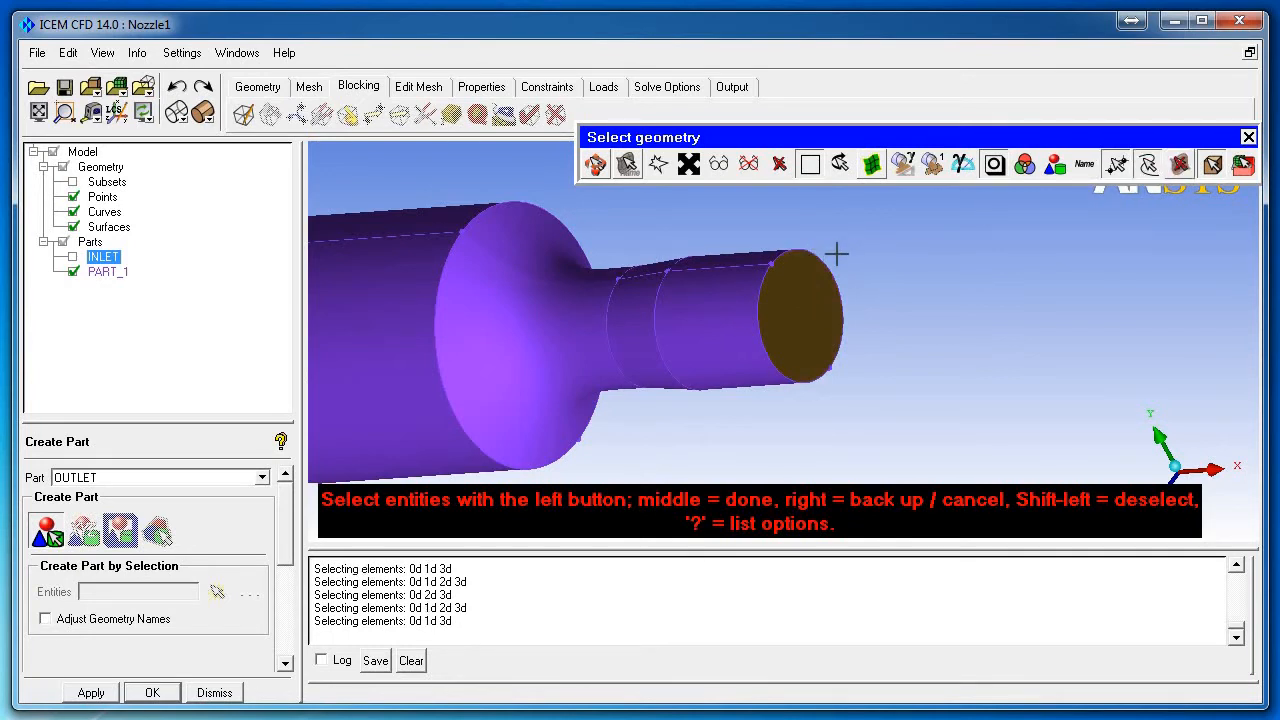
left_click(1148, 165)
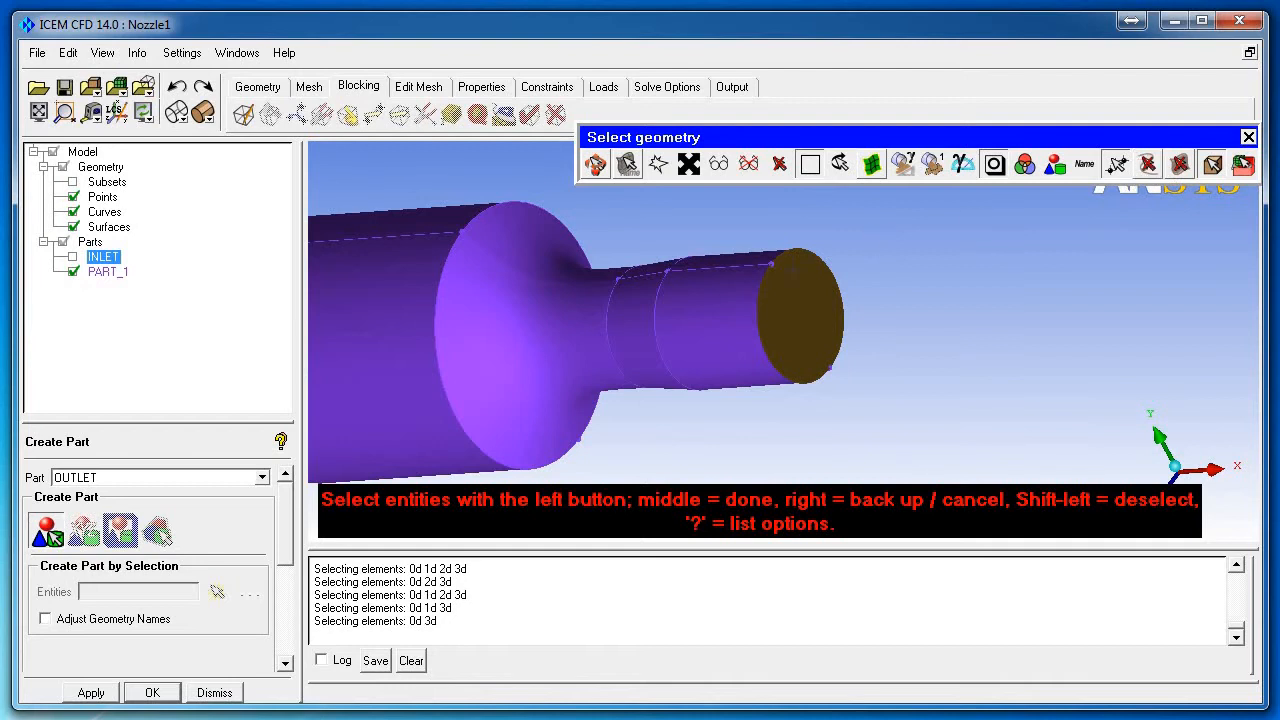
middle_click(898, 349)
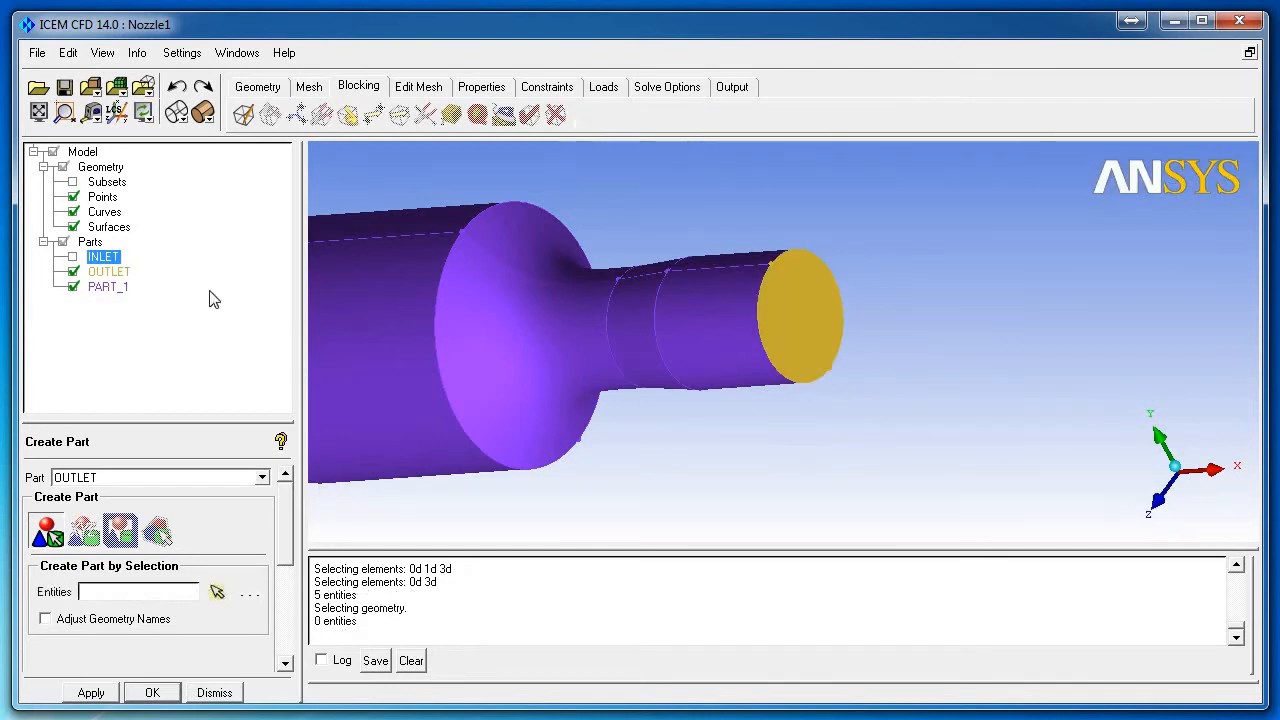
Step: Hide the OUTLET face and ready the part name field for the next part
left_click(73, 272)
scroll(734, 340, "down", 3)
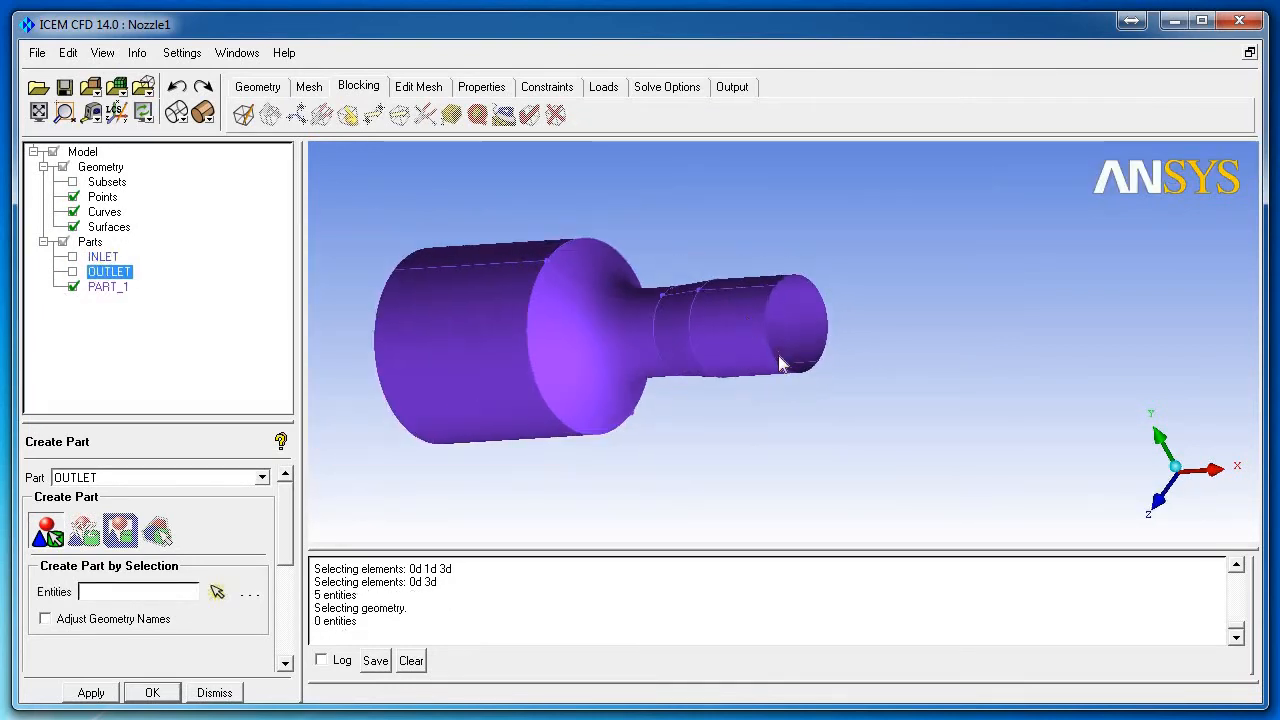
left_click_drag(780, 360, 793, 377)
double_click(118, 478)
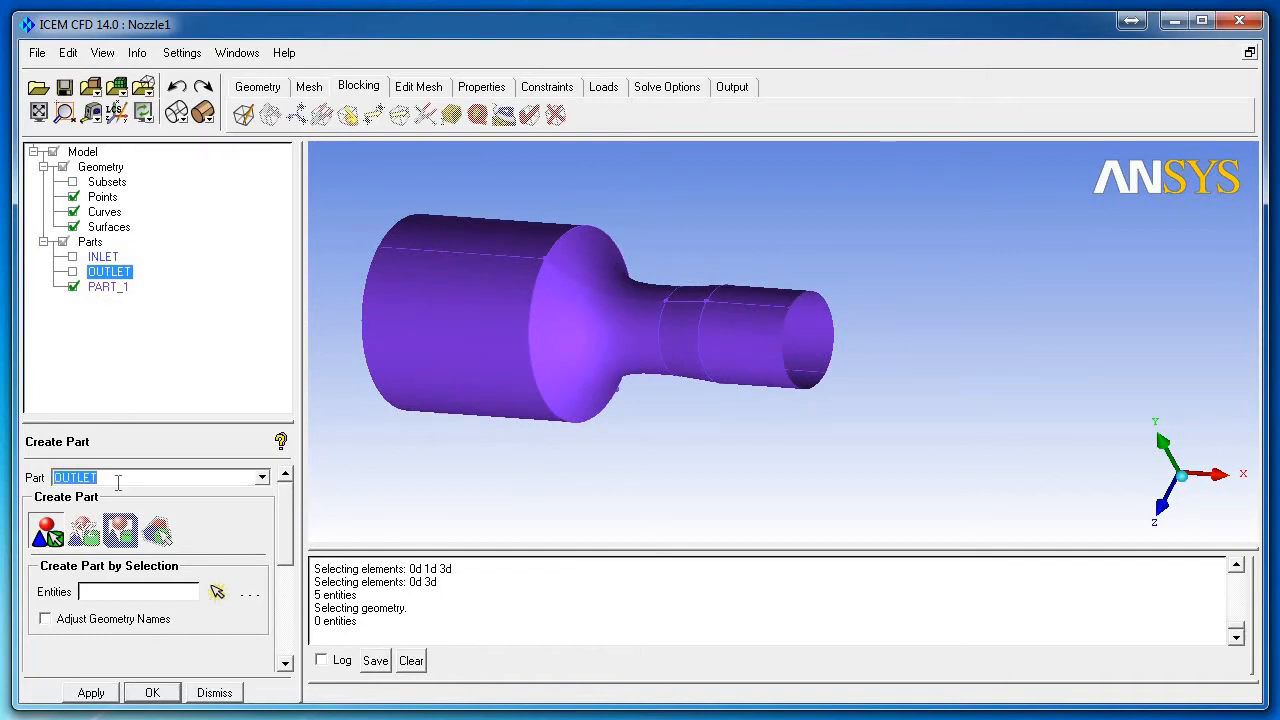
Step: Name a new part FREE_SLIP_WALL and select the outlet-end and large cylinder wall surfaces
type("FREE_SLIP_W")
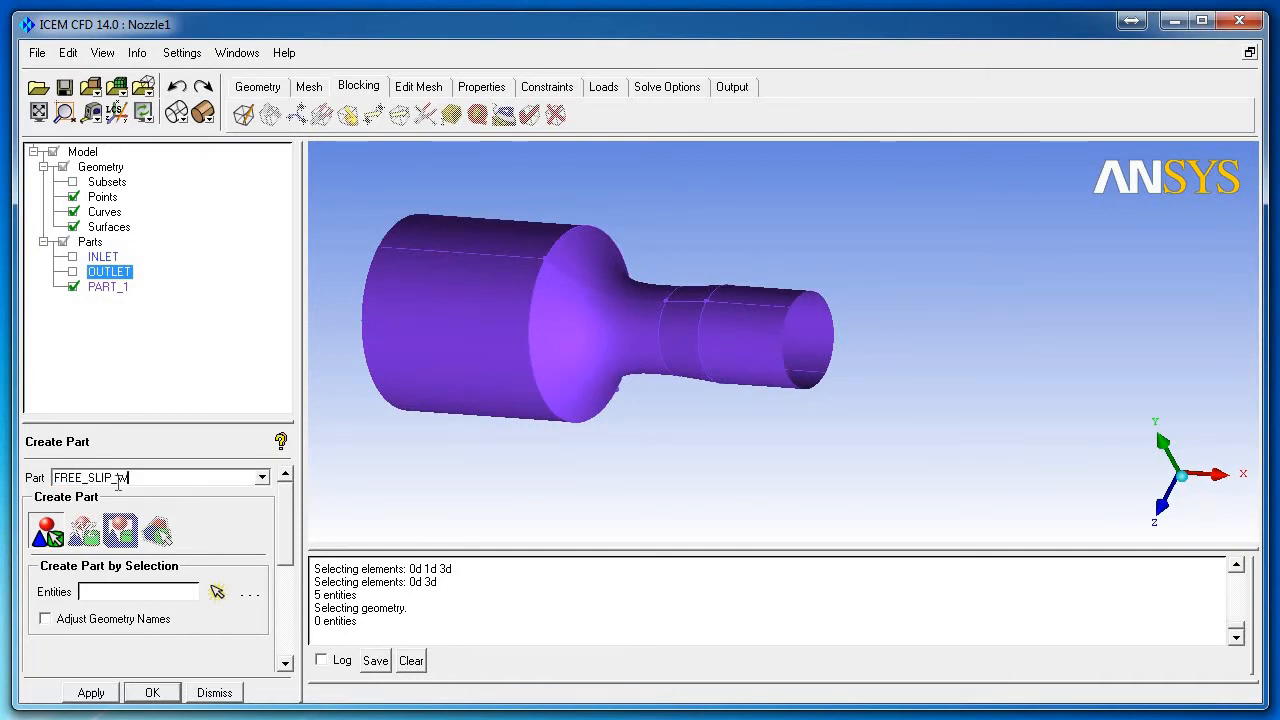
type("ALL")
left_click(218, 593)
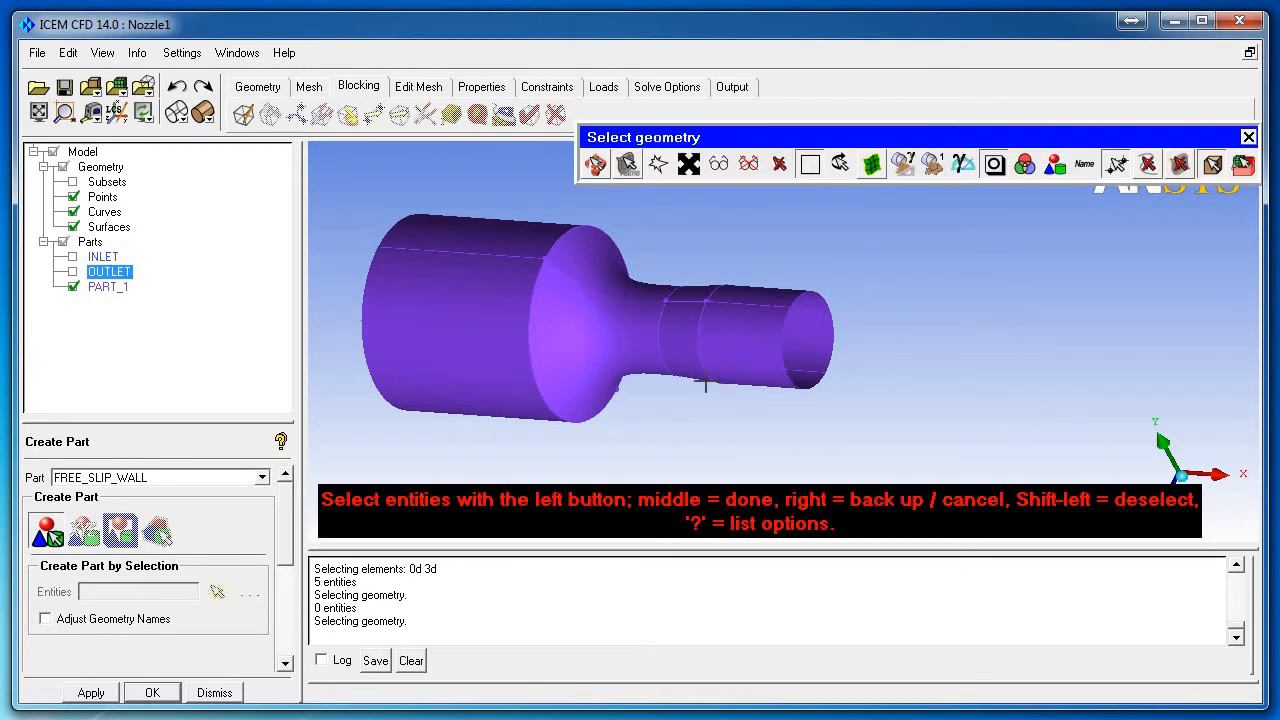
left_click(1149, 165)
left_click(1180, 165)
scroll(788, 318, "up", 2)
left_click(767, 285)
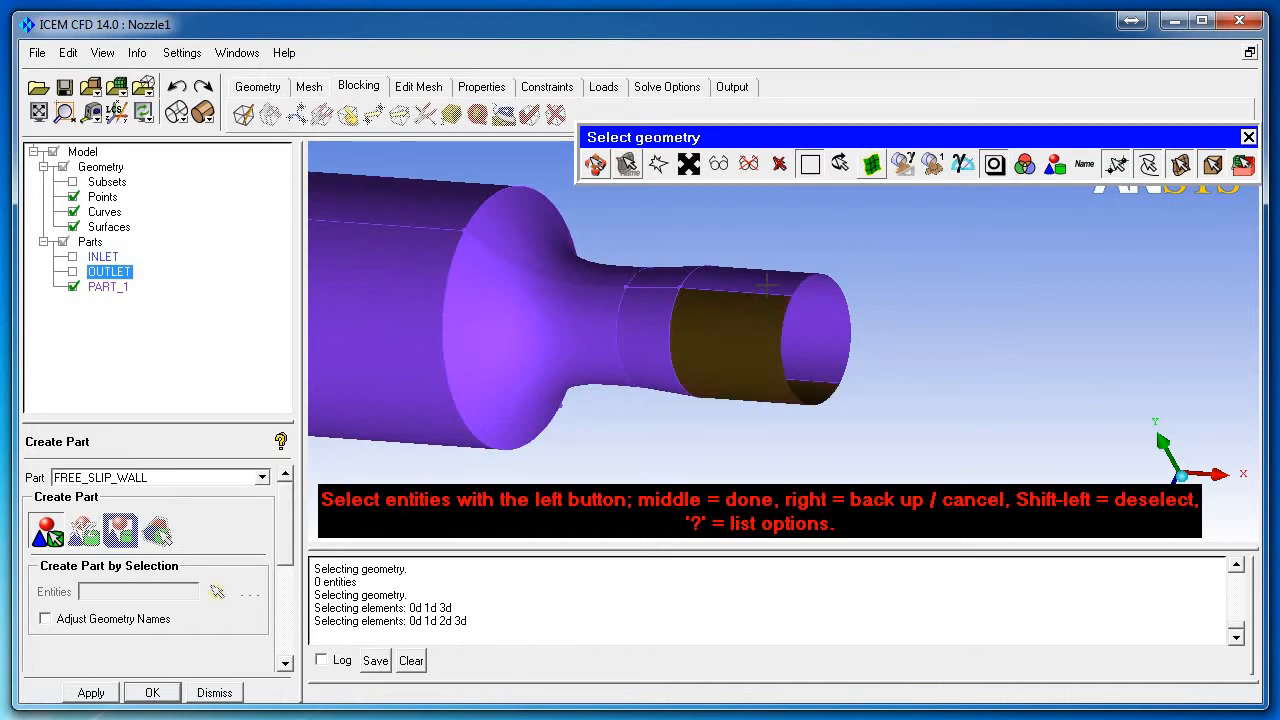
left_click(767, 285)
scroll(820, 380, "down", 2)
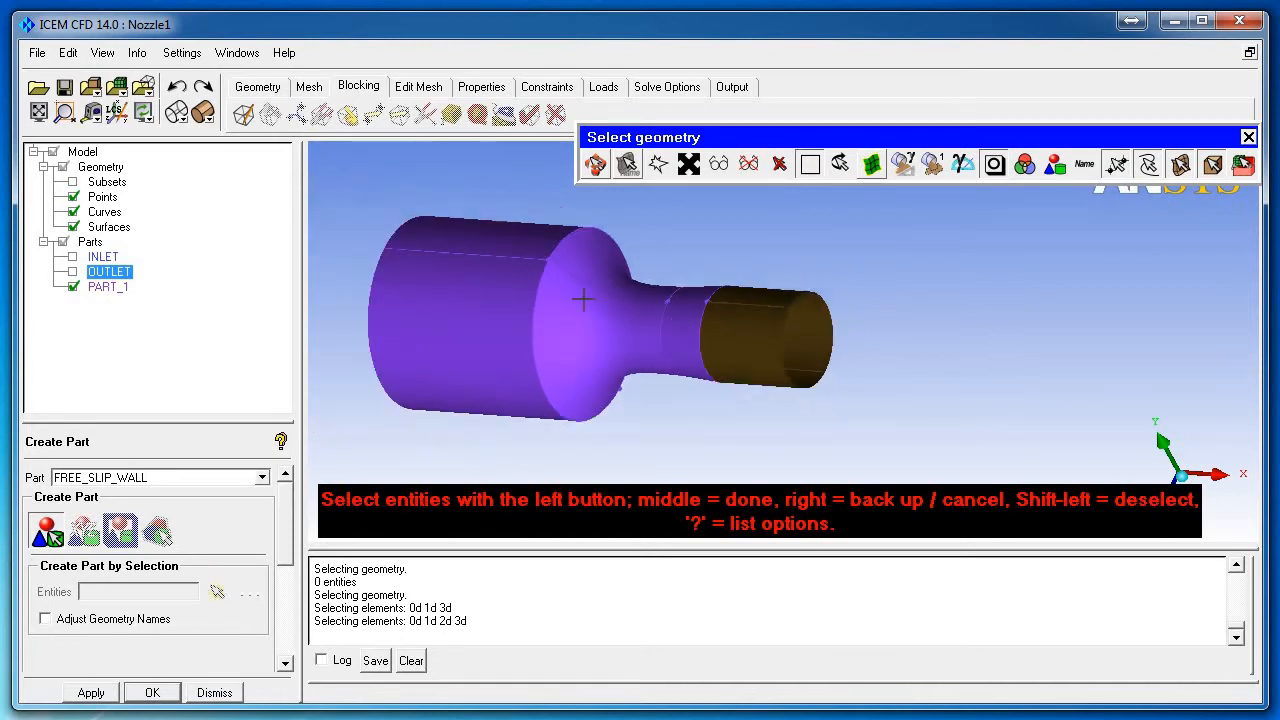
left_click(504, 261)
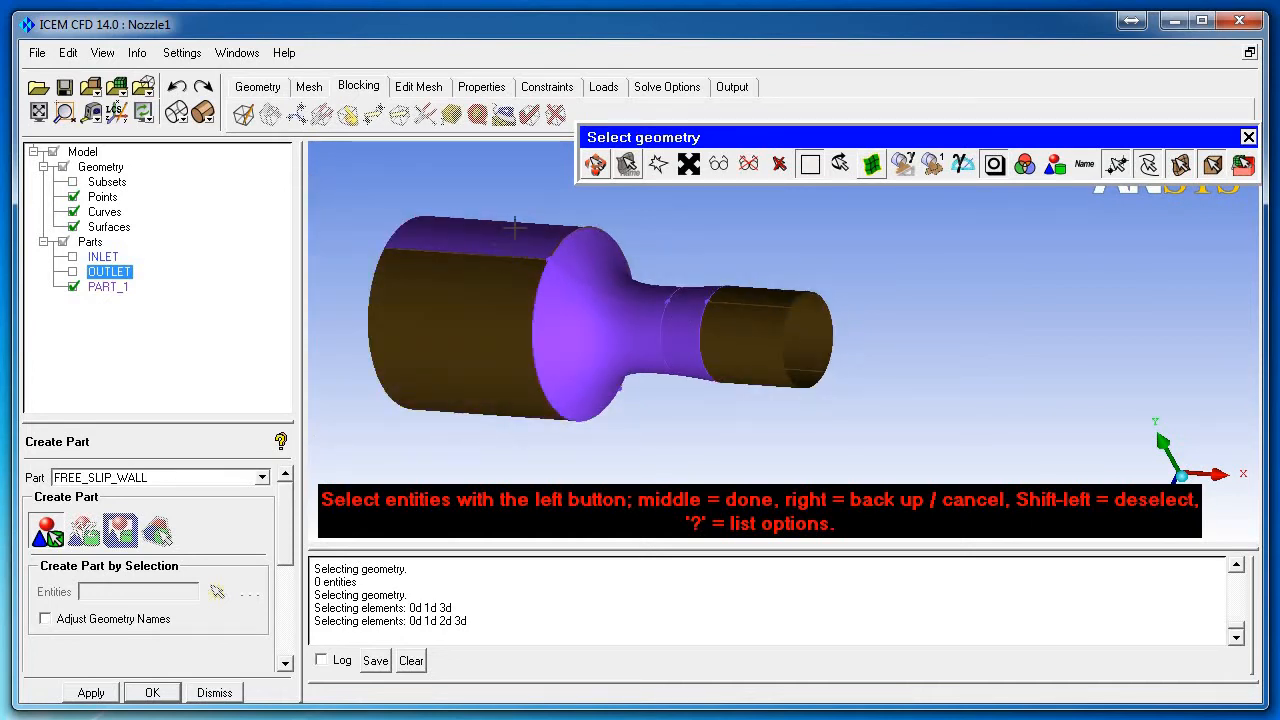
left_click(1146, 165)
left_click(1117, 165)
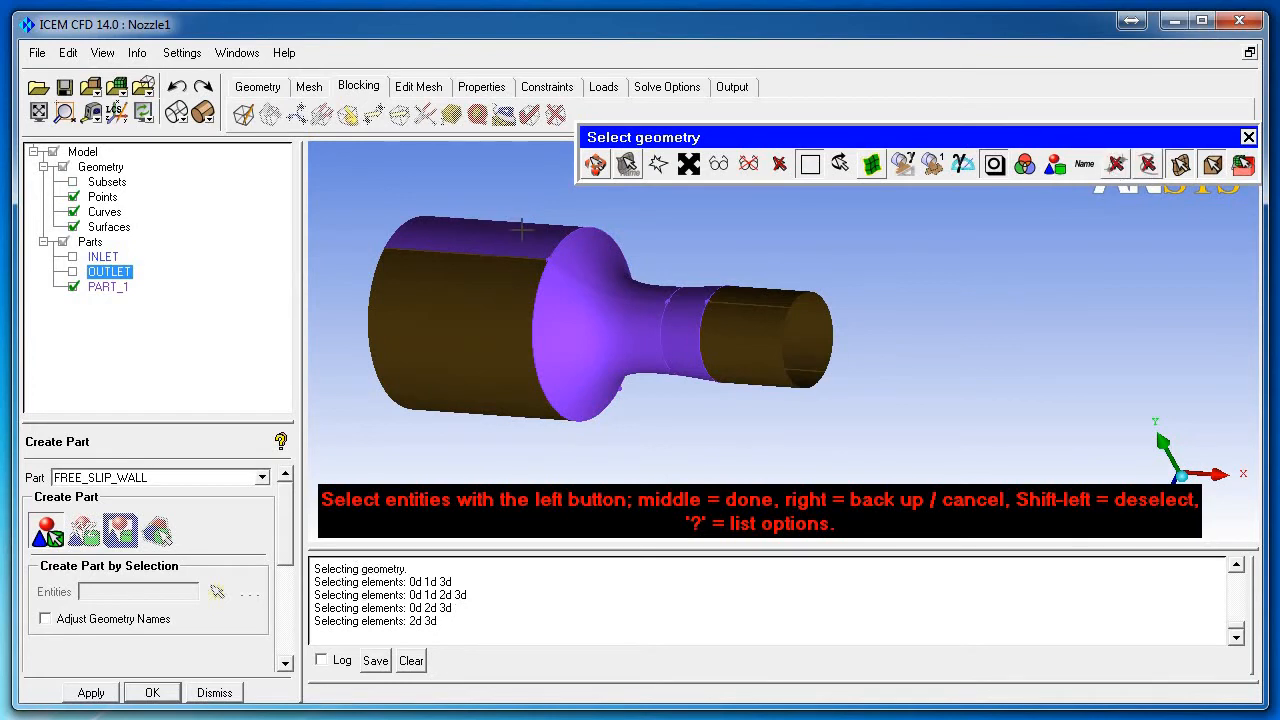
Step: Add the lower nozzle strip surfaces from underneath and create the FREE_SLIP_WALL part
key("F9")
left_click_drag(626, 292, 540, 322)
left_click(597, 163)
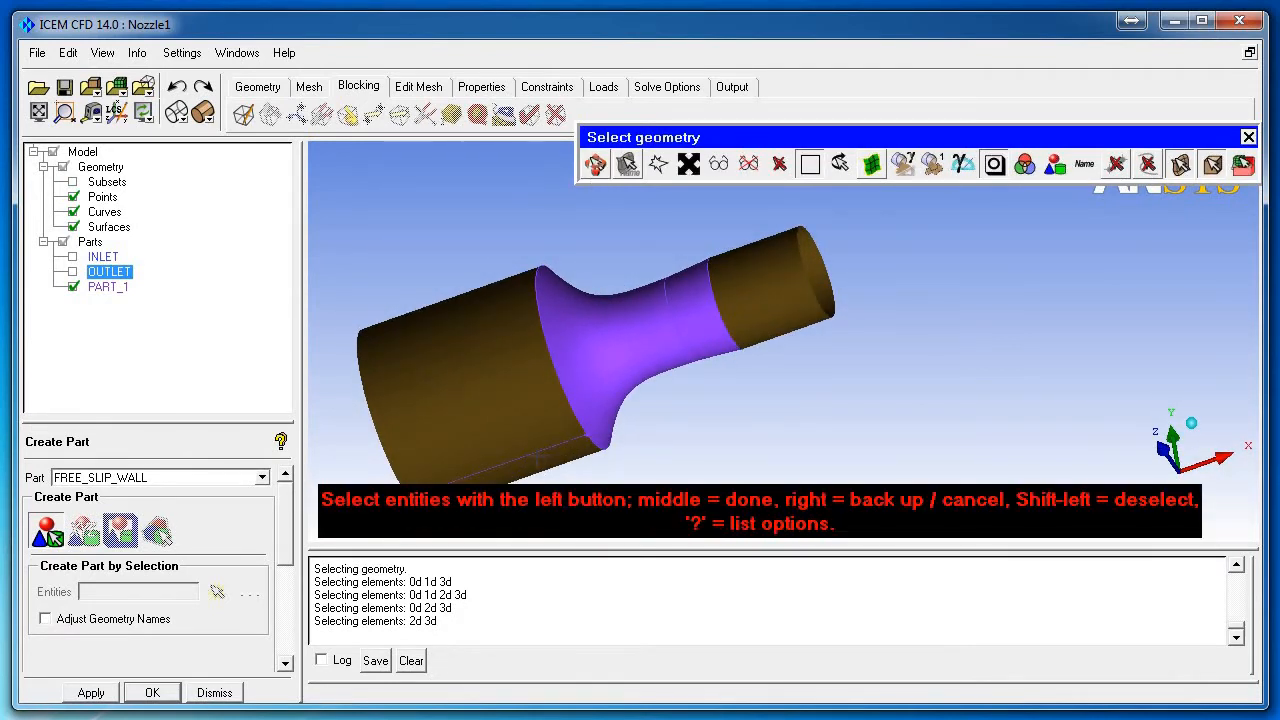
left_click(537, 451)
left_click(555, 454)
left_click(1156, 164)
left_click(1180, 165)
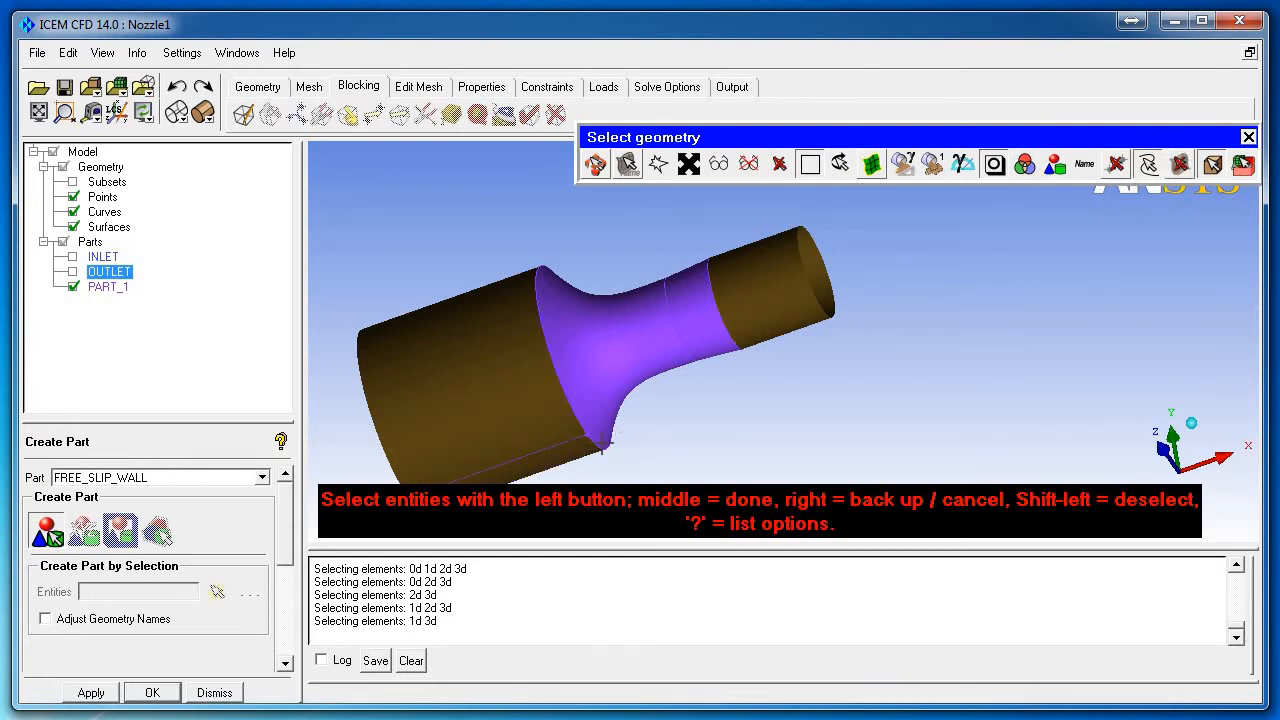
middle_click(779, 402)
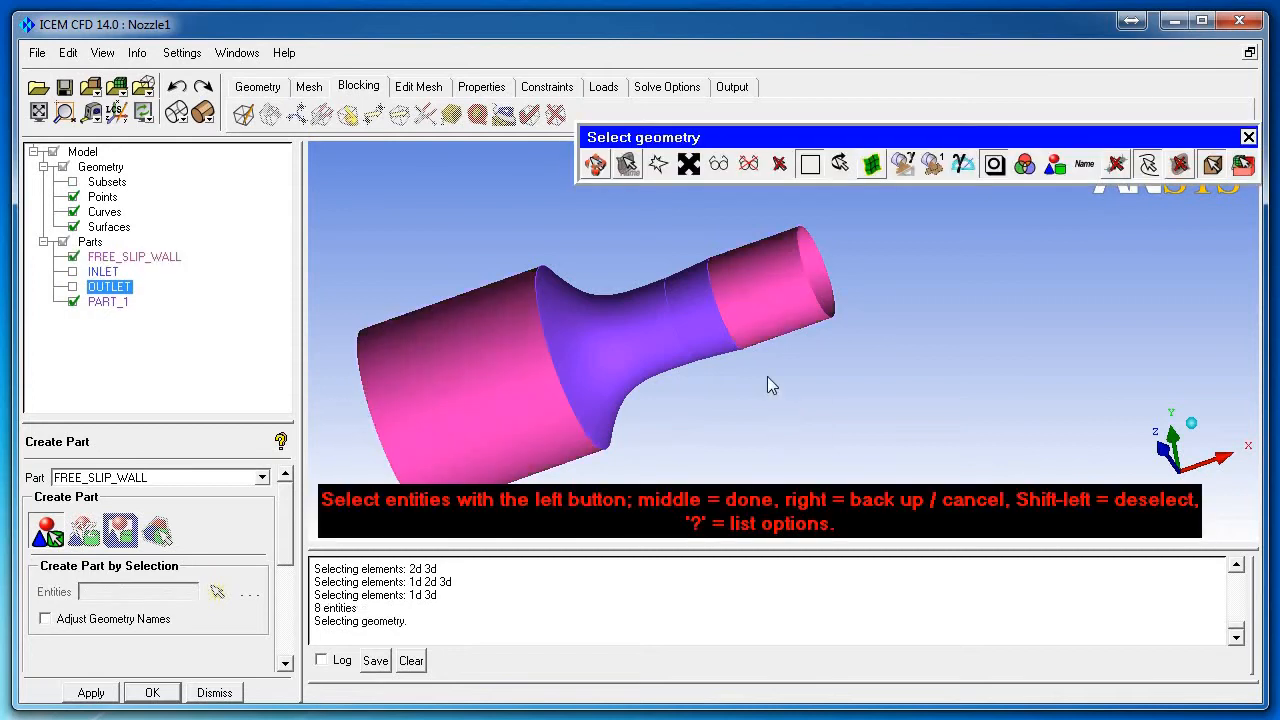
middle_click(767, 377)
Step: Hide FREE_SLIP_WALL so only the flared nozzle section remains visible
right_click_drag(766, 380, 734, 520)
left_click_drag(734, 520, 728, 318)
middle_click_drag(728, 318, 728, 354)
right_click_drag(728, 354, 705, 314)
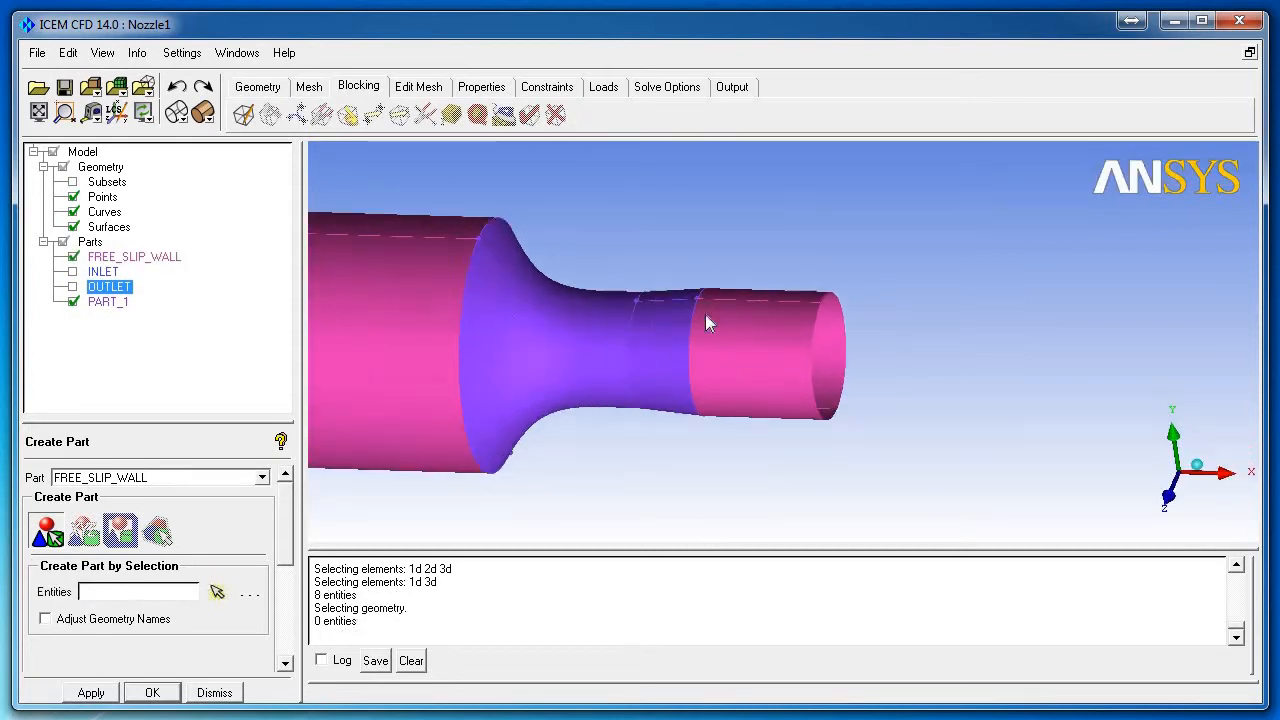
left_click(73, 257)
left_click_drag(584, 270, 728, 272)
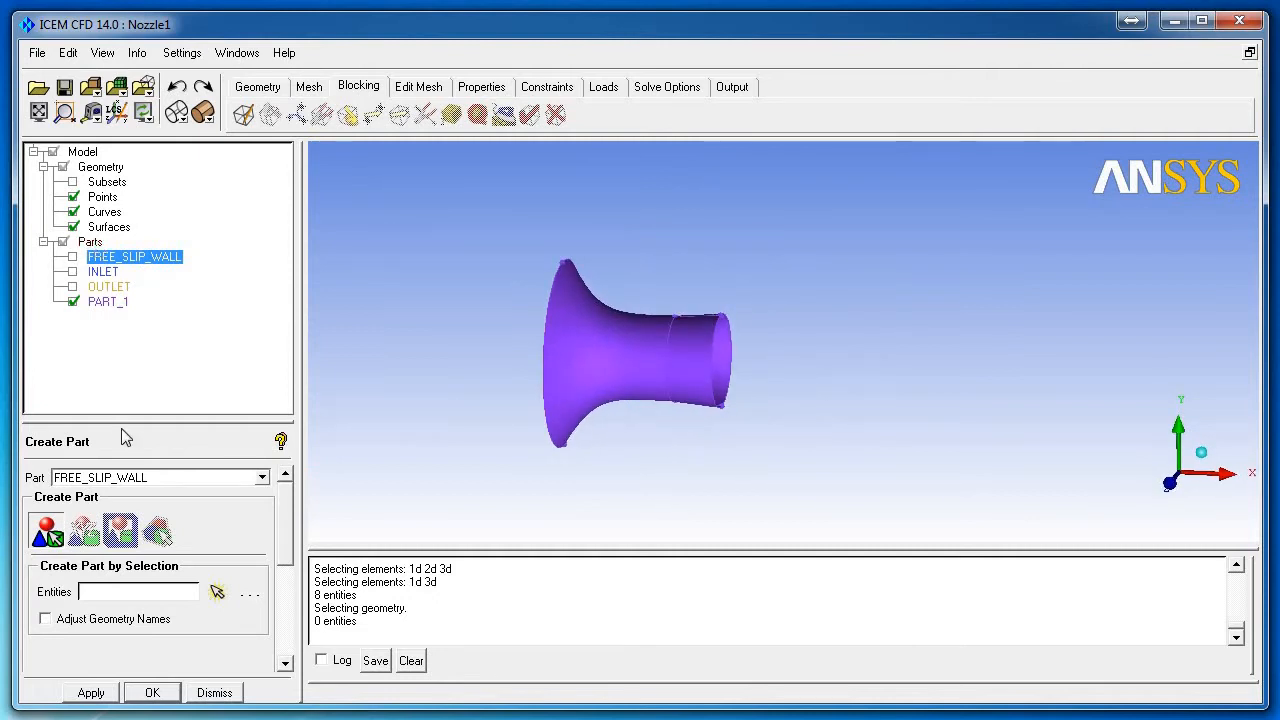
Step: Create a NOZZLE part from all visible points, curves and surfaces of the flared section
double_click(157, 476)
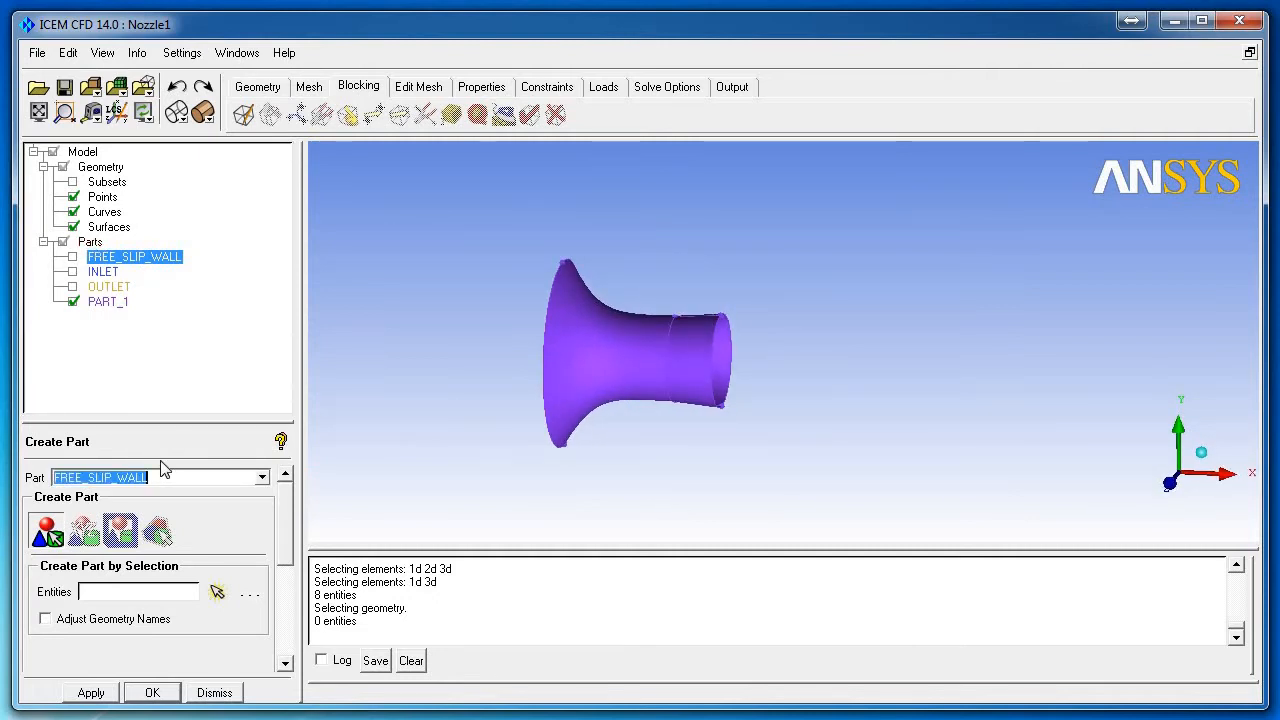
type("NOZZLE")
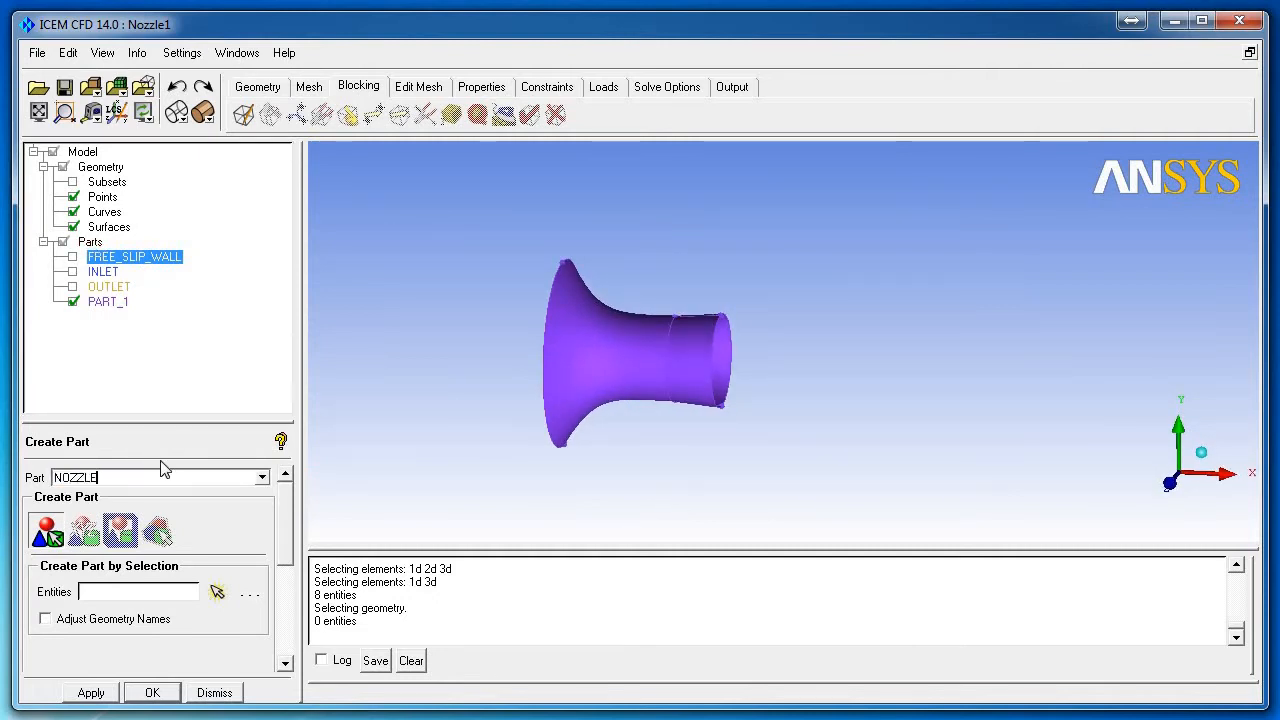
left_click(217, 591)
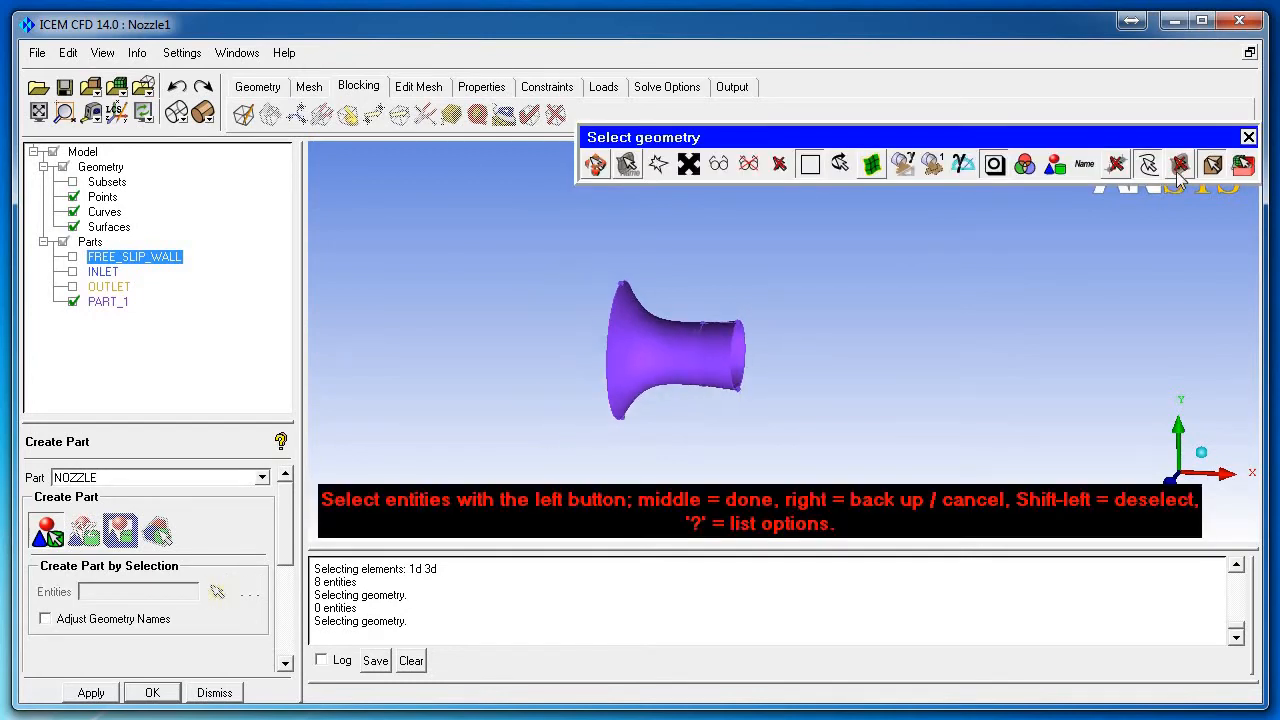
left_click(1149, 173)
left_click(1119, 168)
left_click(1149, 168)
left_click(1180, 168)
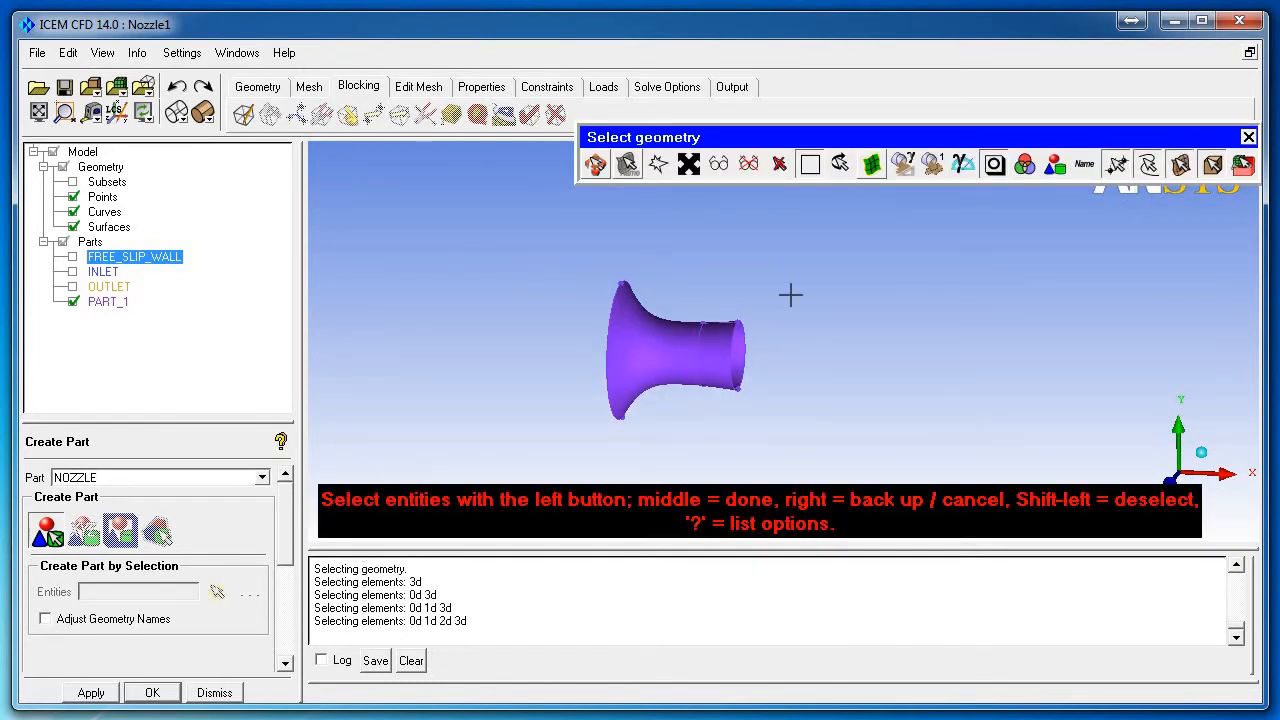
scroll(680, 356, "down", 3)
key("v")
middle_click(688, 297)
middle_click(757, 323)
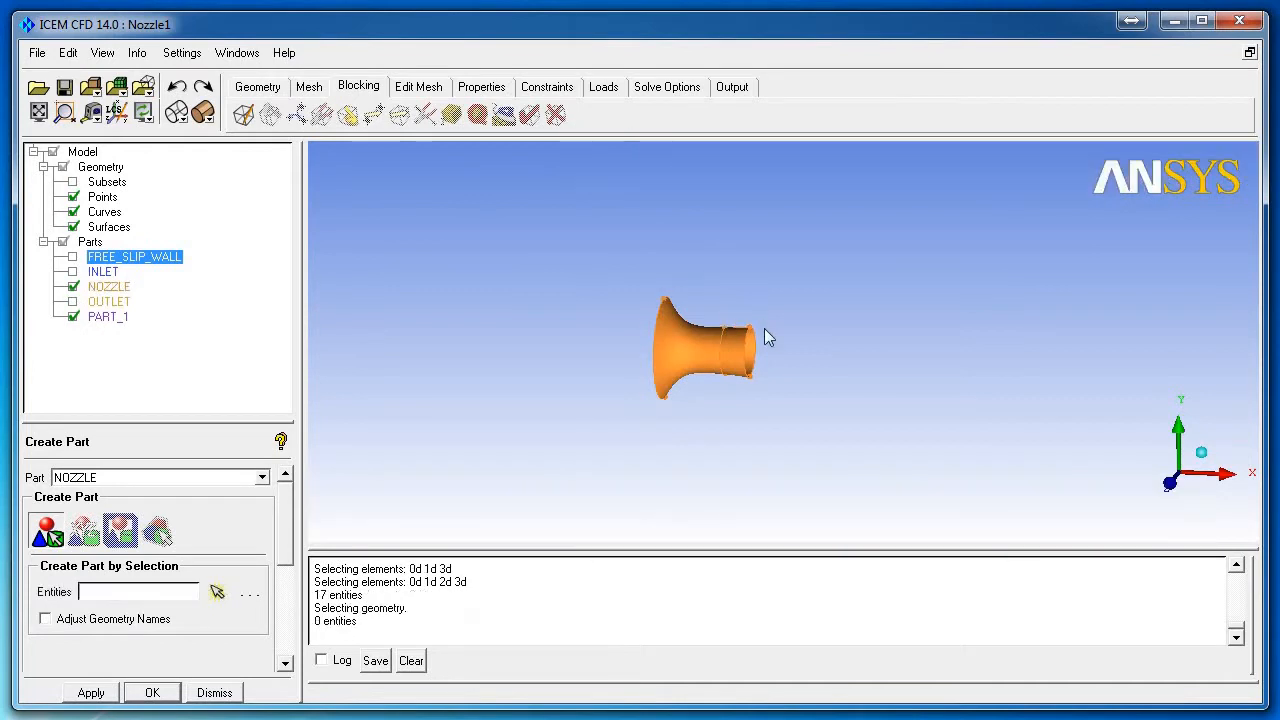
Step: Show all parts again, recentre the nozzle, and save the project
scroll(755, 331, "up", 4)
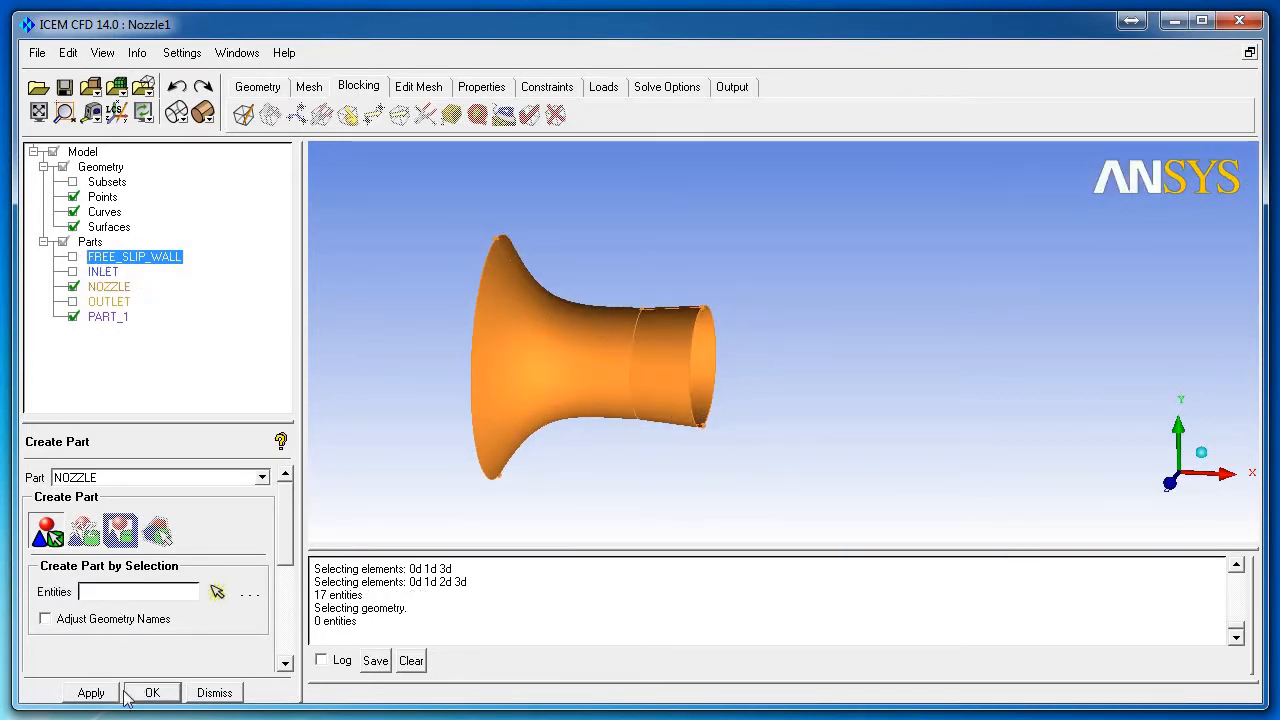
left_click(200, 693)
left_click(63, 242)
left_click(63, 242)
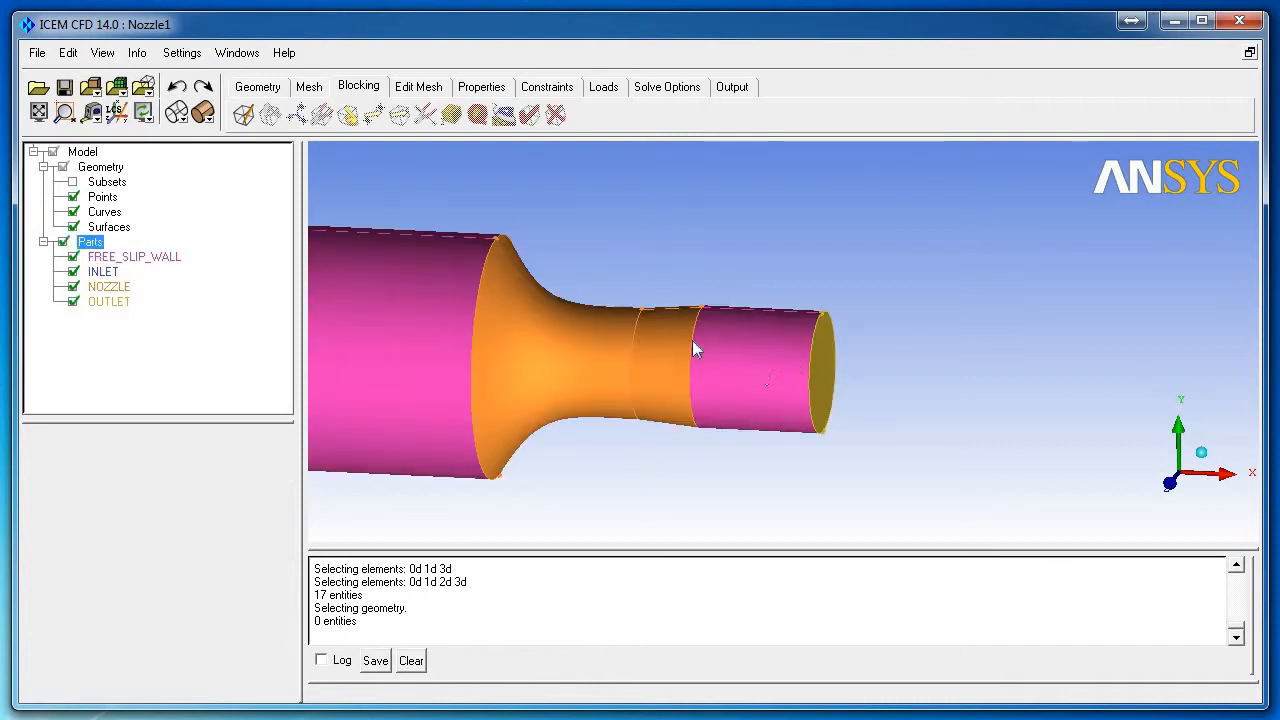
left_click_drag(692, 340, 583, 369)
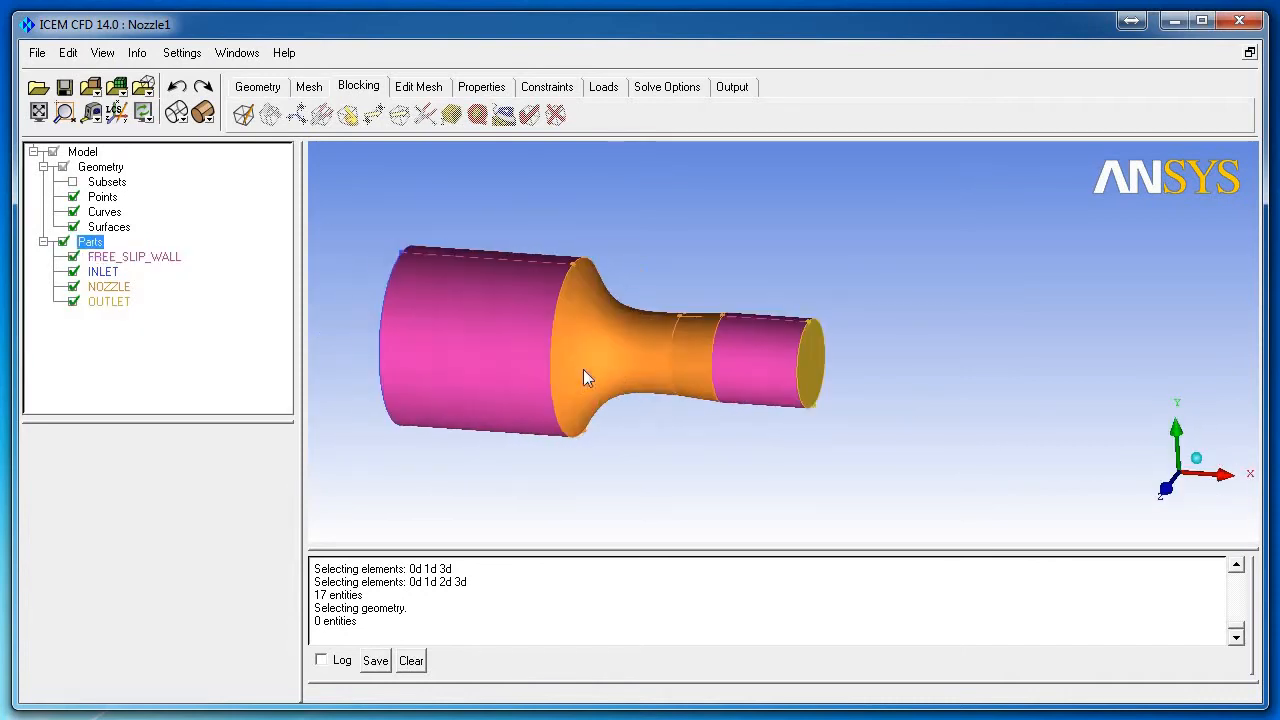
middle_click_drag(583, 370, 805, 383)
middle_click_drag(722, 363, 658, 339)
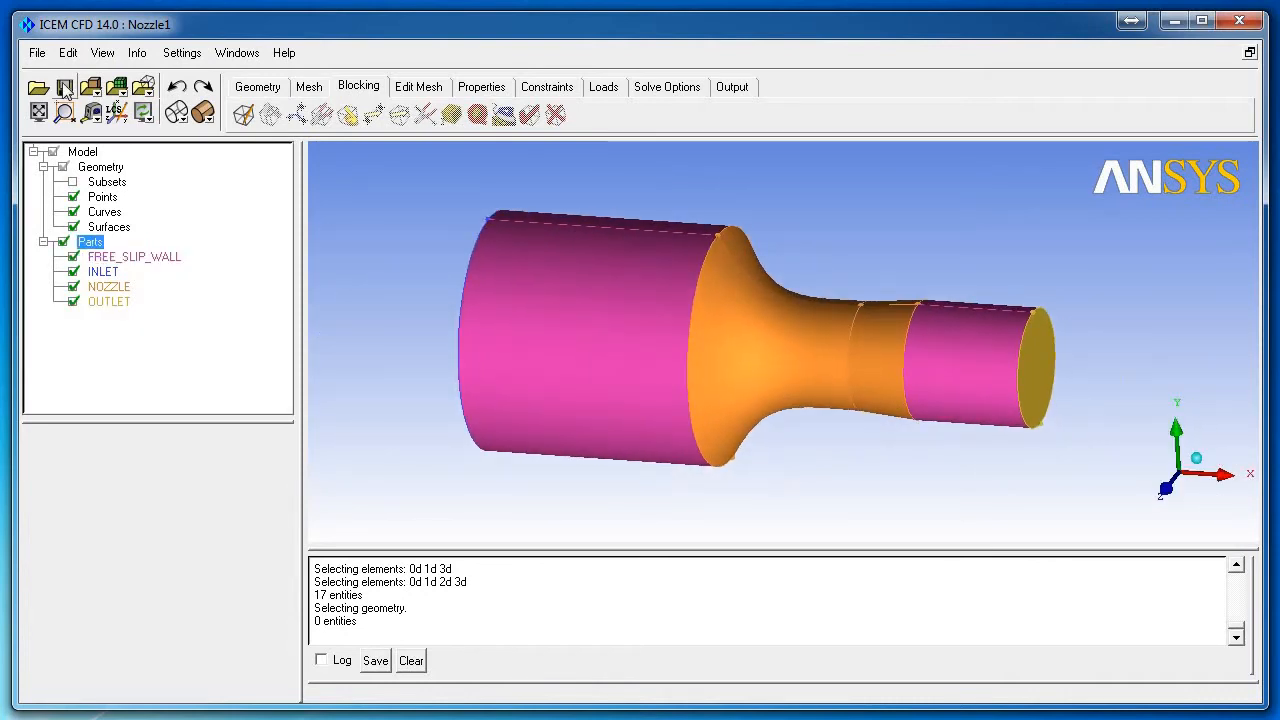
left_click(64, 88)
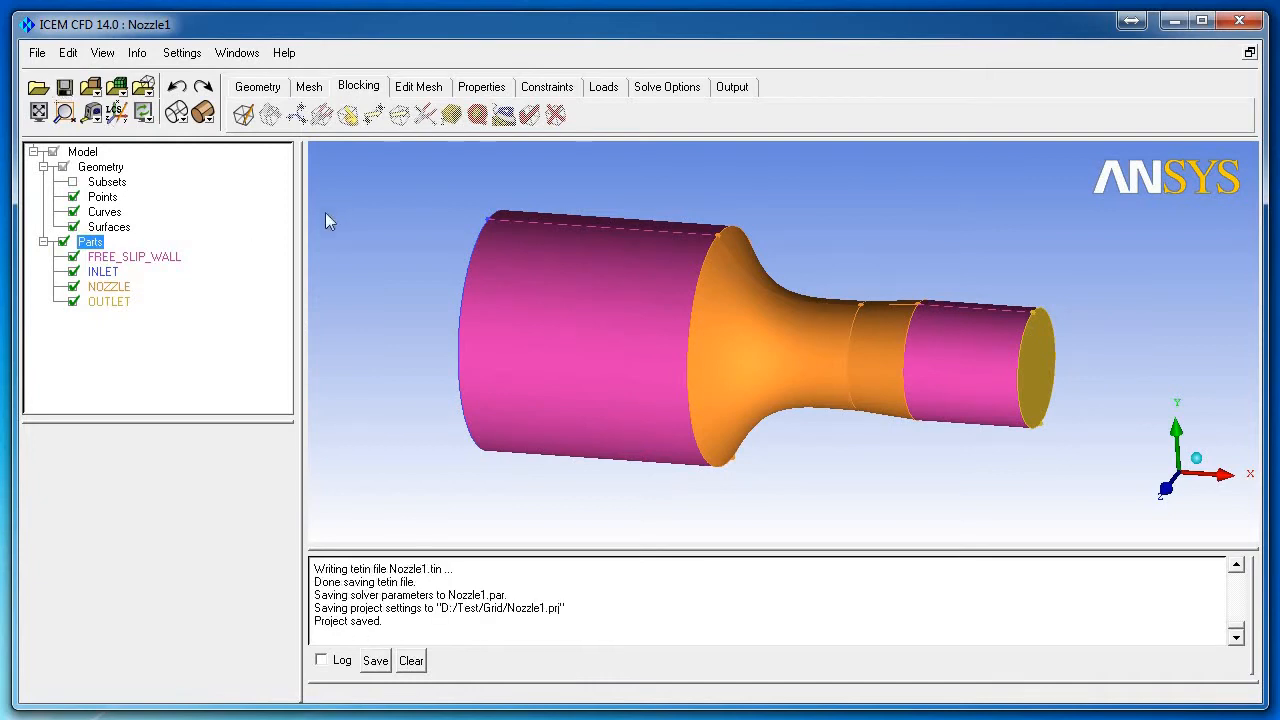
Step: Create the initial 3D bounding-box block around the nozzle
left_click(243, 114)
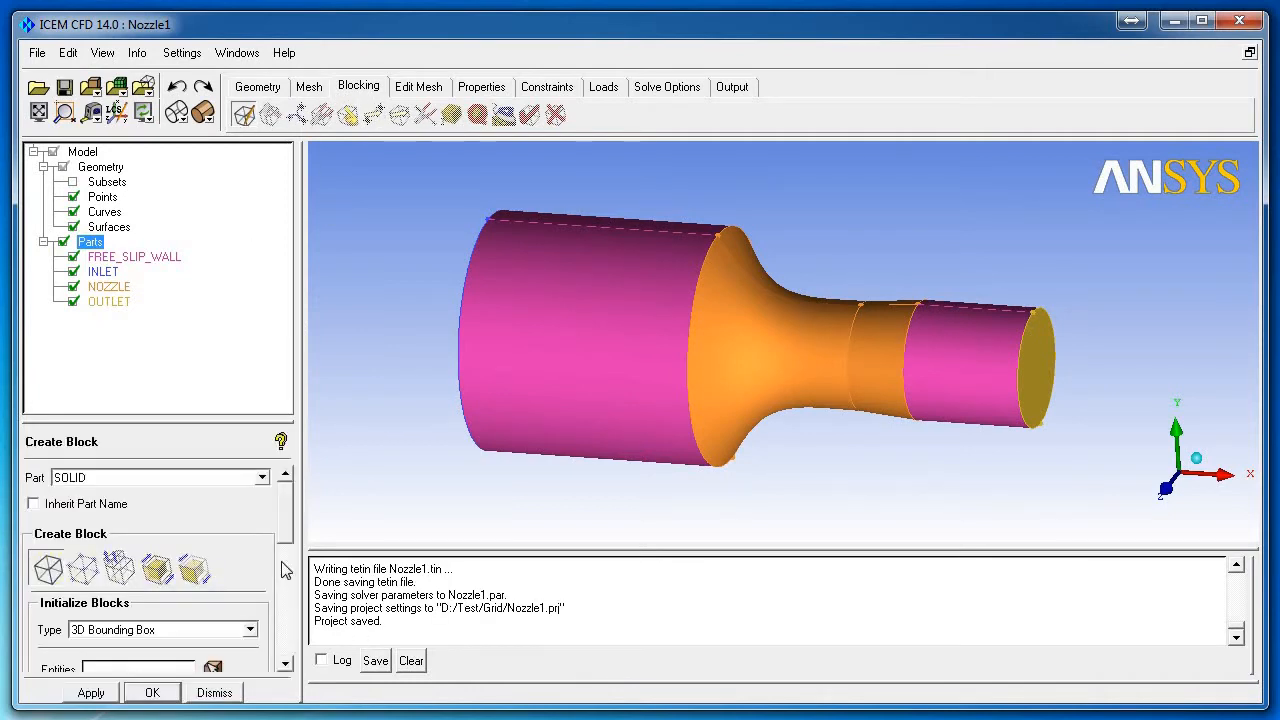
left_click(105, 692)
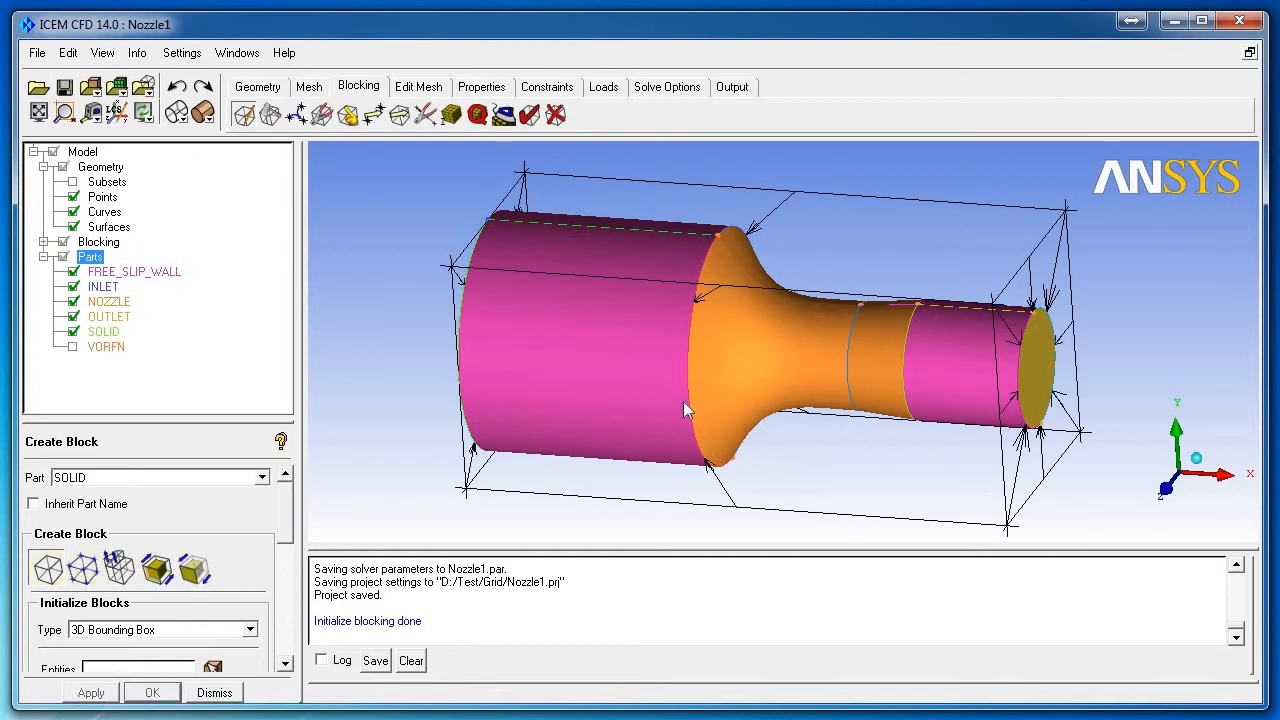
right_click_drag(683, 401, 915, 330)
left_click_drag(911, 320, 785, 348)
scroll(785, 348, "up", 3)
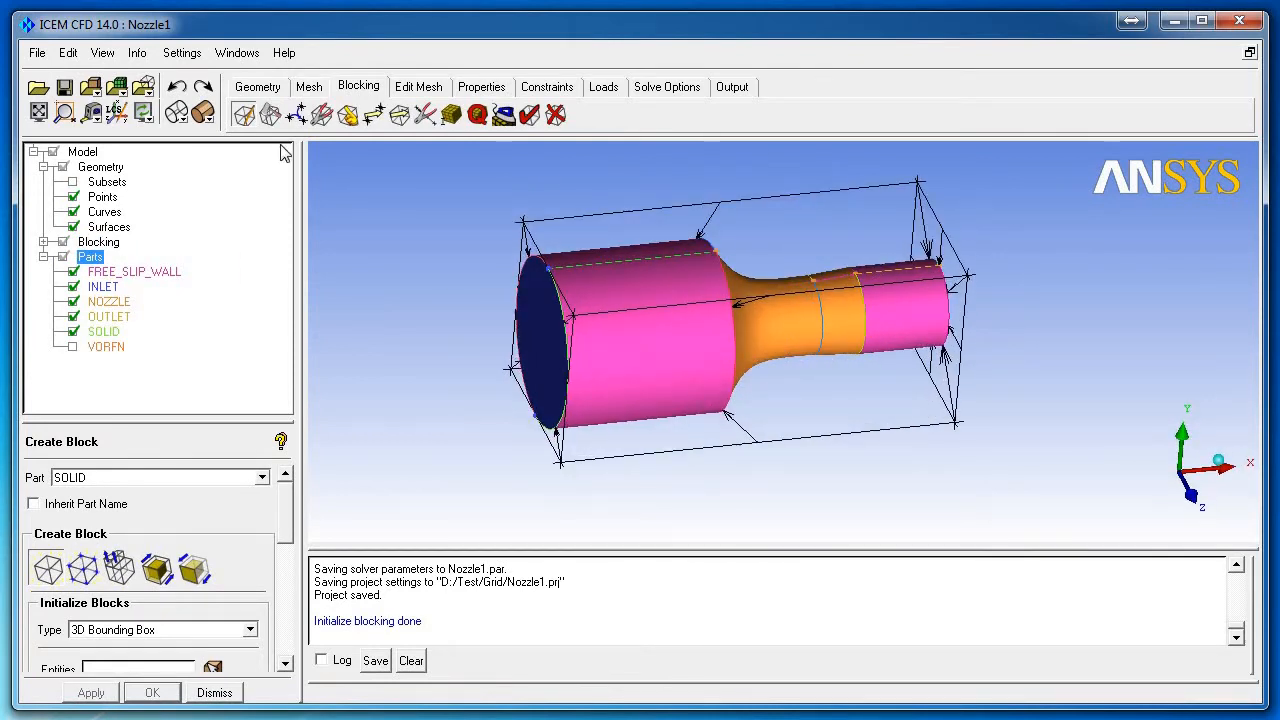
Step: Split the block three times along the nozzle's axial edges
left_click(270, 114)
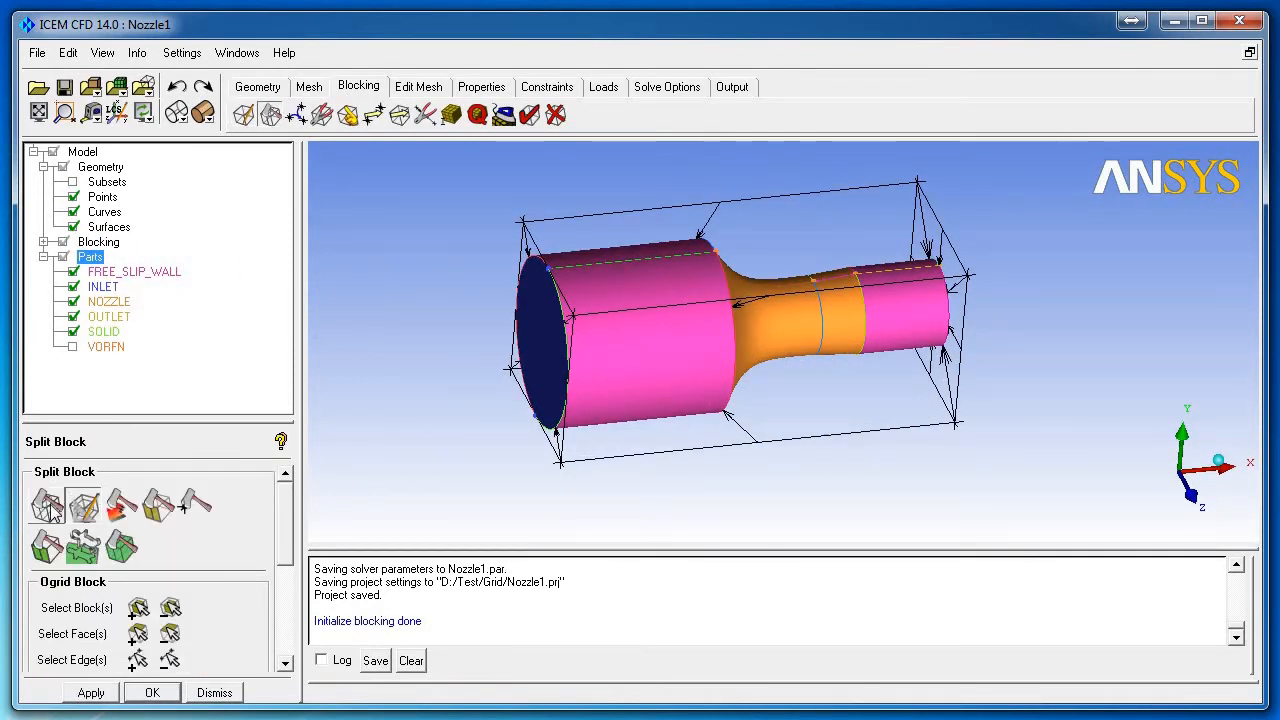
left_click(47, 506)
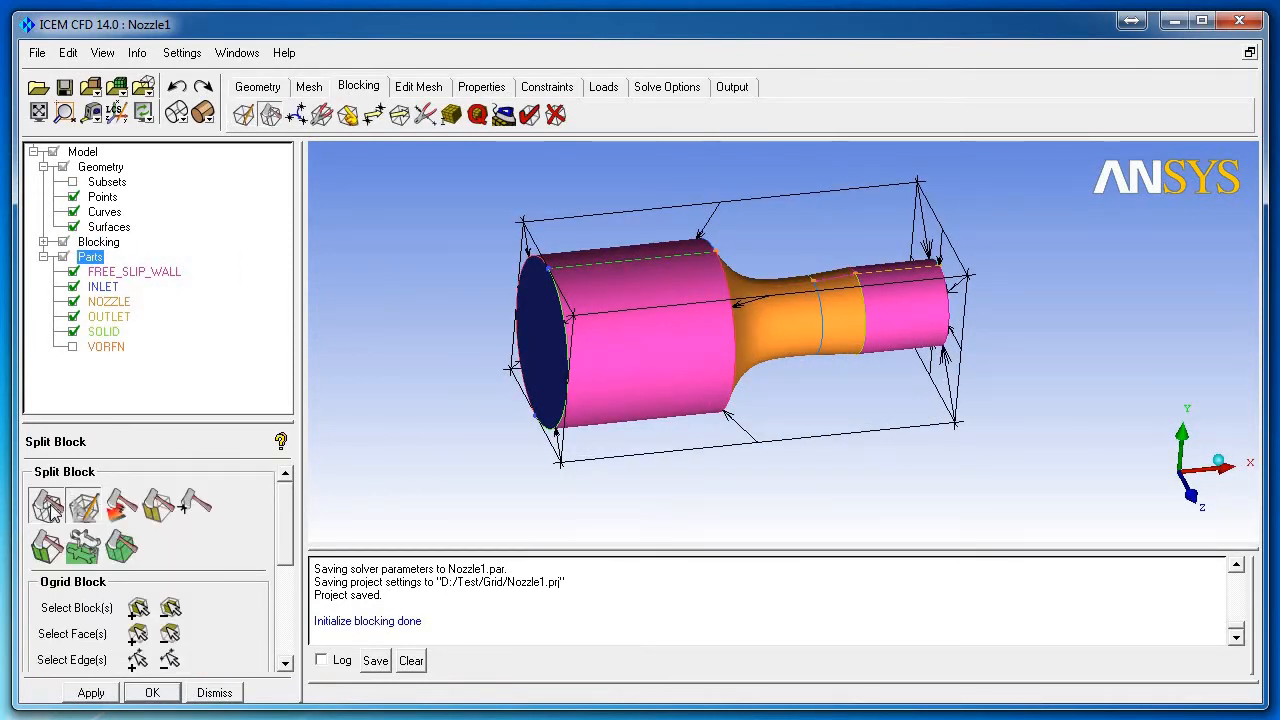
left_click(738, 326)
middle_click(744, 331)
left_click(832, 315)
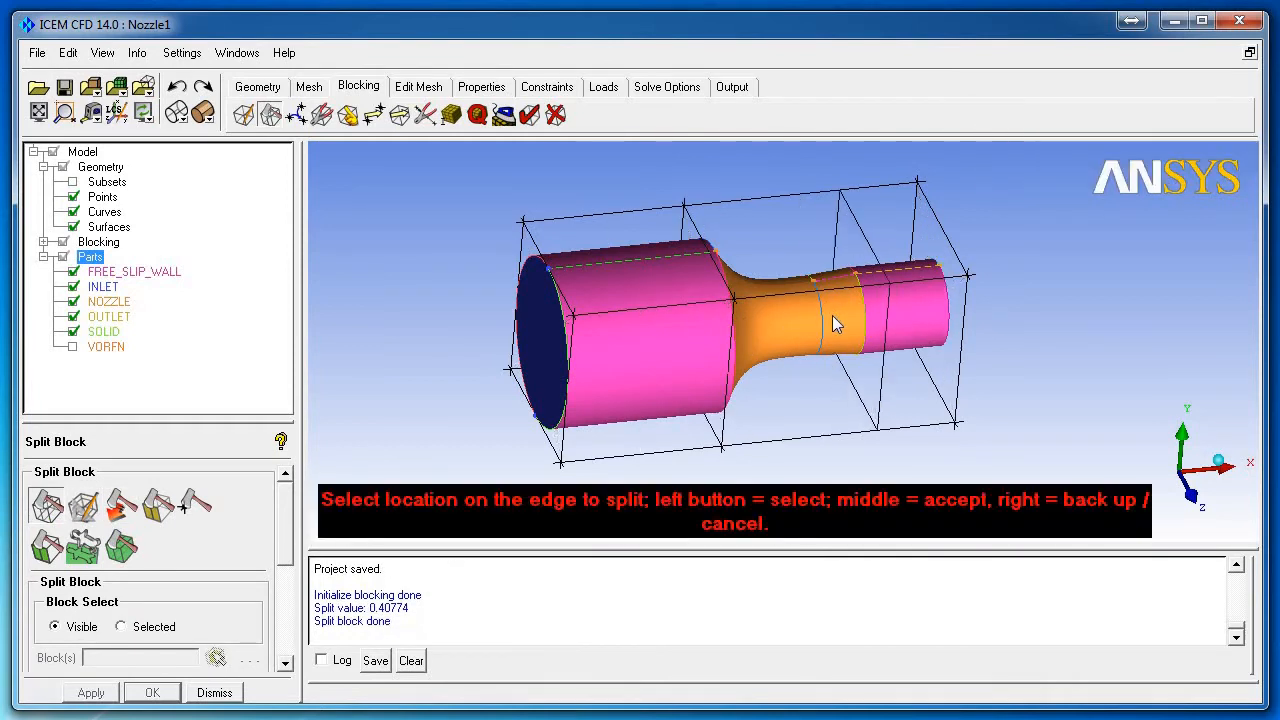
left_click_drag(832, 315, 767, 322)
middle_click(767, 322)
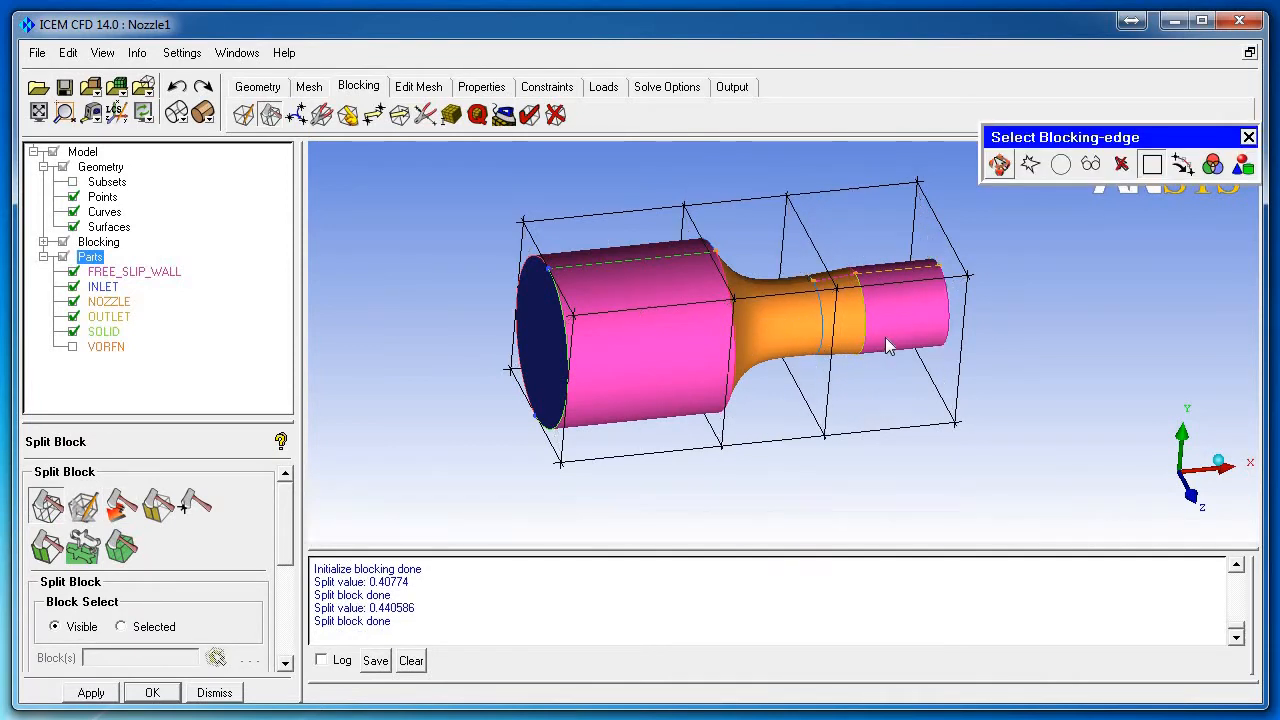
left_click_drag(888, 345, 820, 345)
middle_click(820, 345)
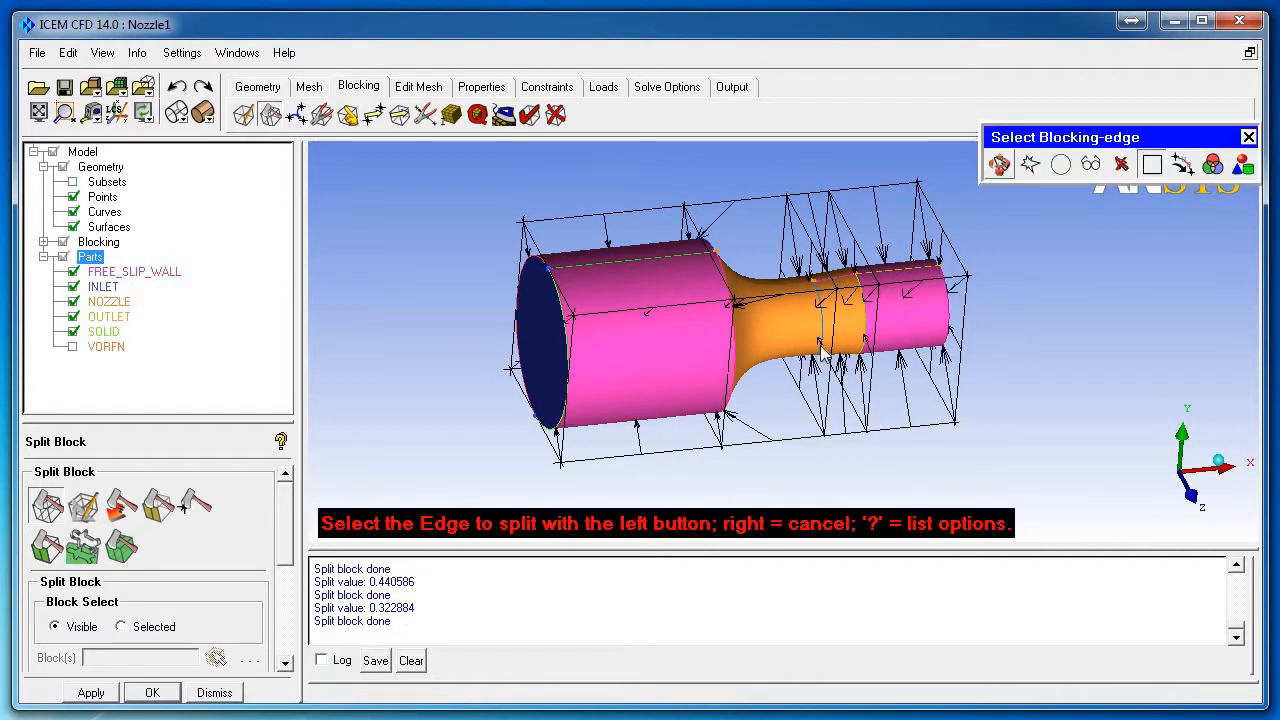
right_click(820, 350)
left_click_drag(582, 412, 722, 352)
middle_click_drag(572, 366, 628, 402)
scroll(628, 402, "up", 3)
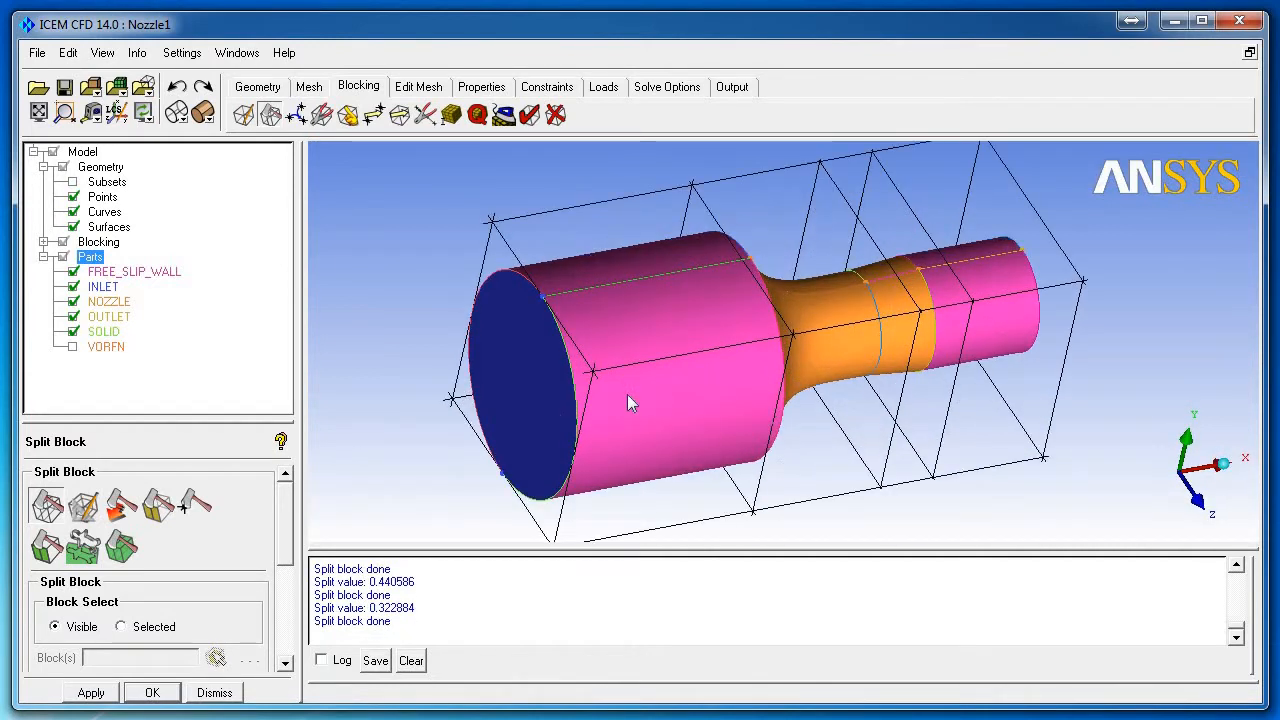
left_click_drag(630, 402, 671, 343)
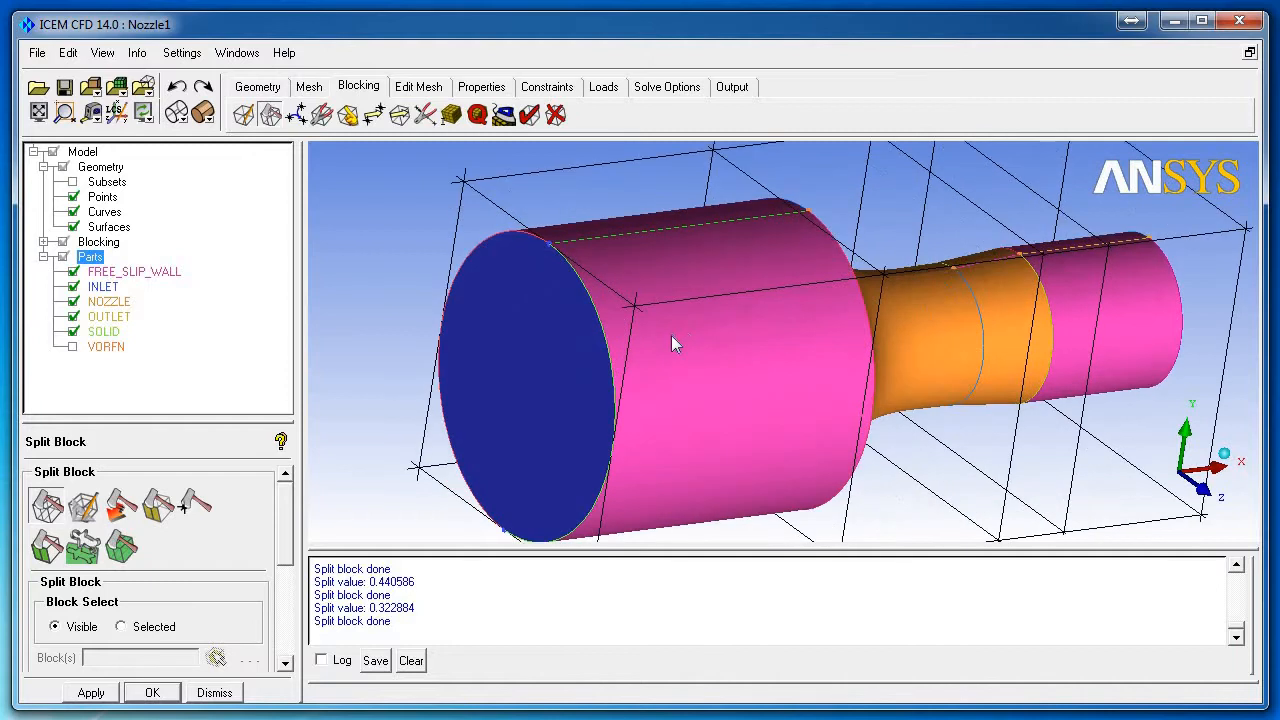
scroll(671, 343, "down", 3)
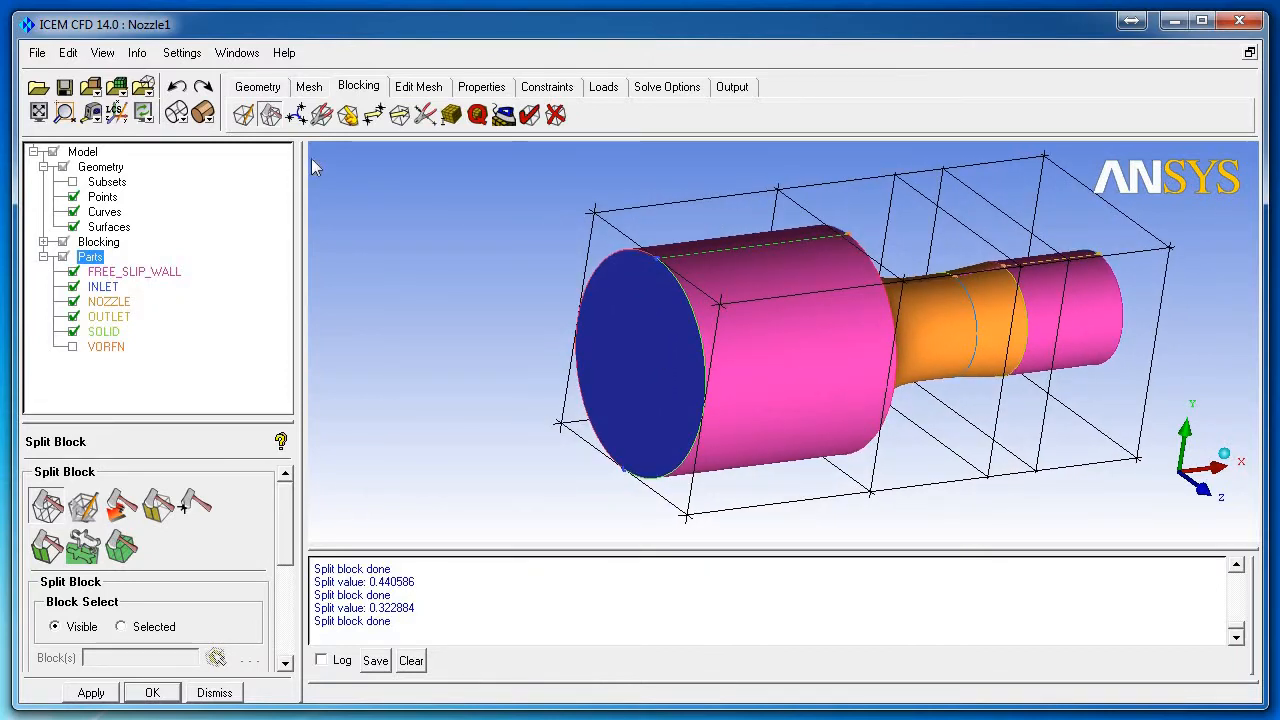
Step: Associate the inlet end's block edges with the inlet circle curves
left_click(348, 115)
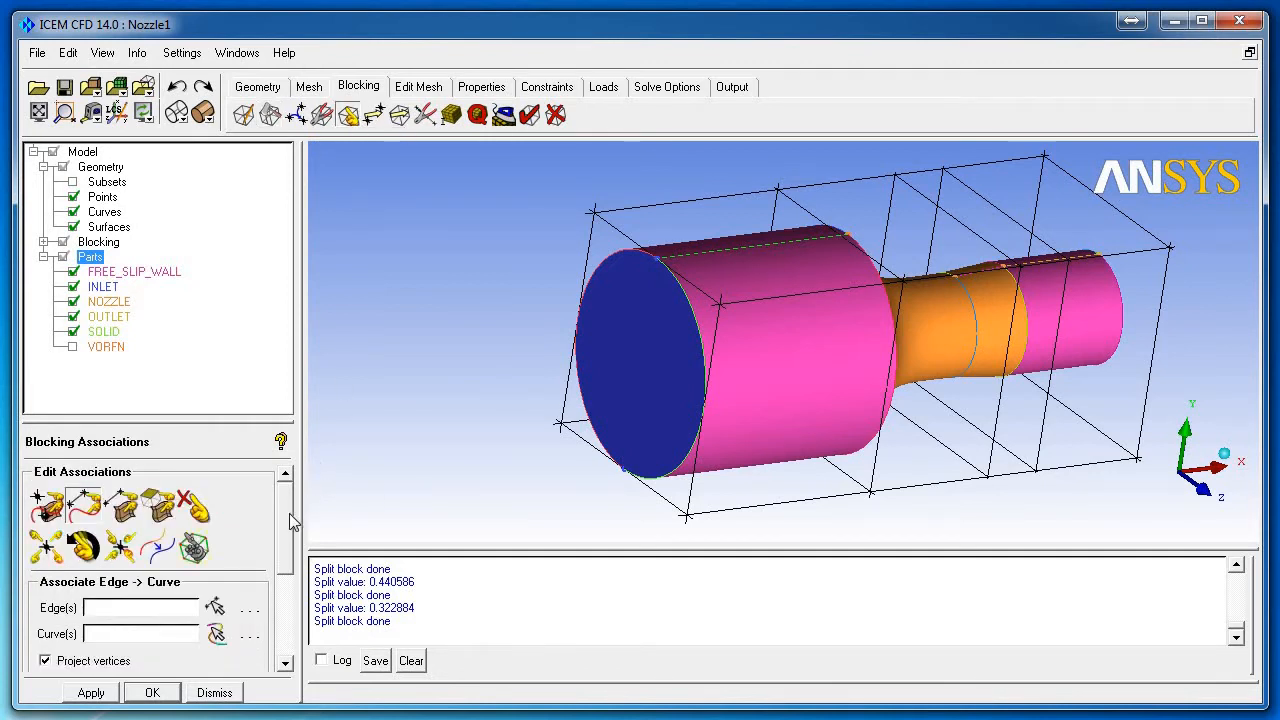
scroll(289, 513, "down", 1)
scroll(280, 525, "up", 1)
left_click(214, 606)
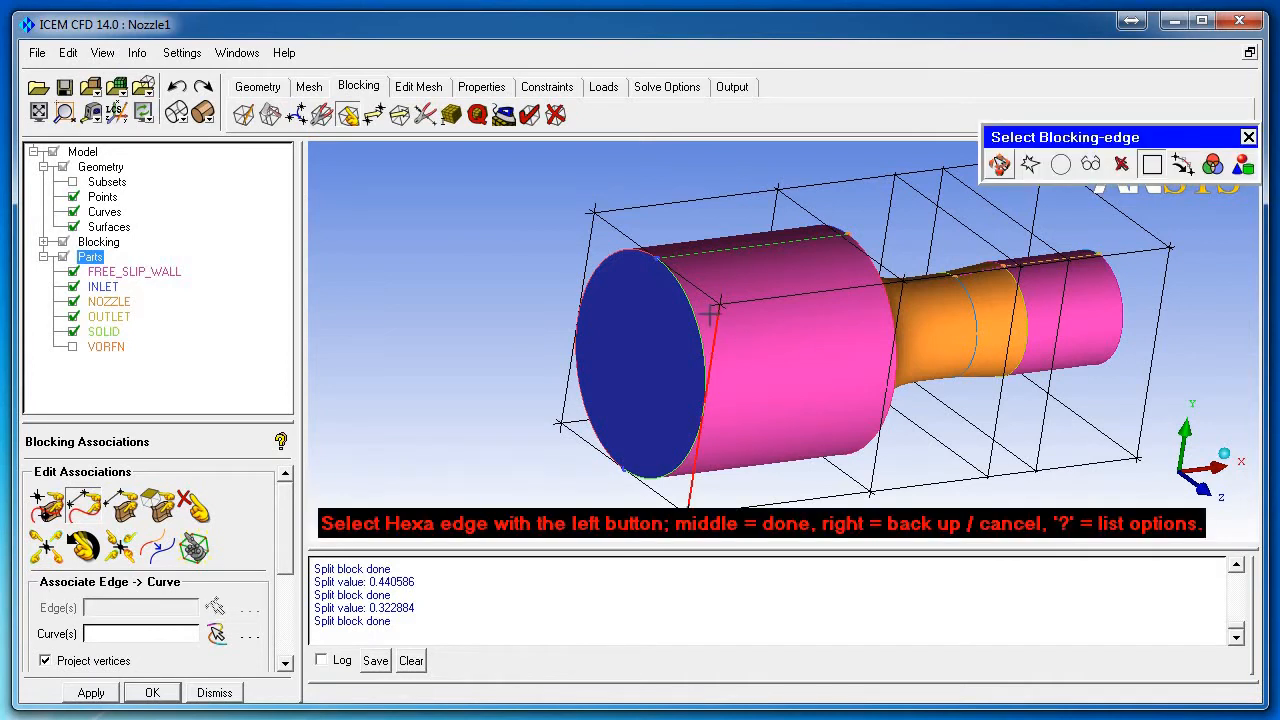
left_click(583, 250)
left_click(566, 448)
scroll(455, 325, "down", 3)
scroll(640, 400, "up", 2)
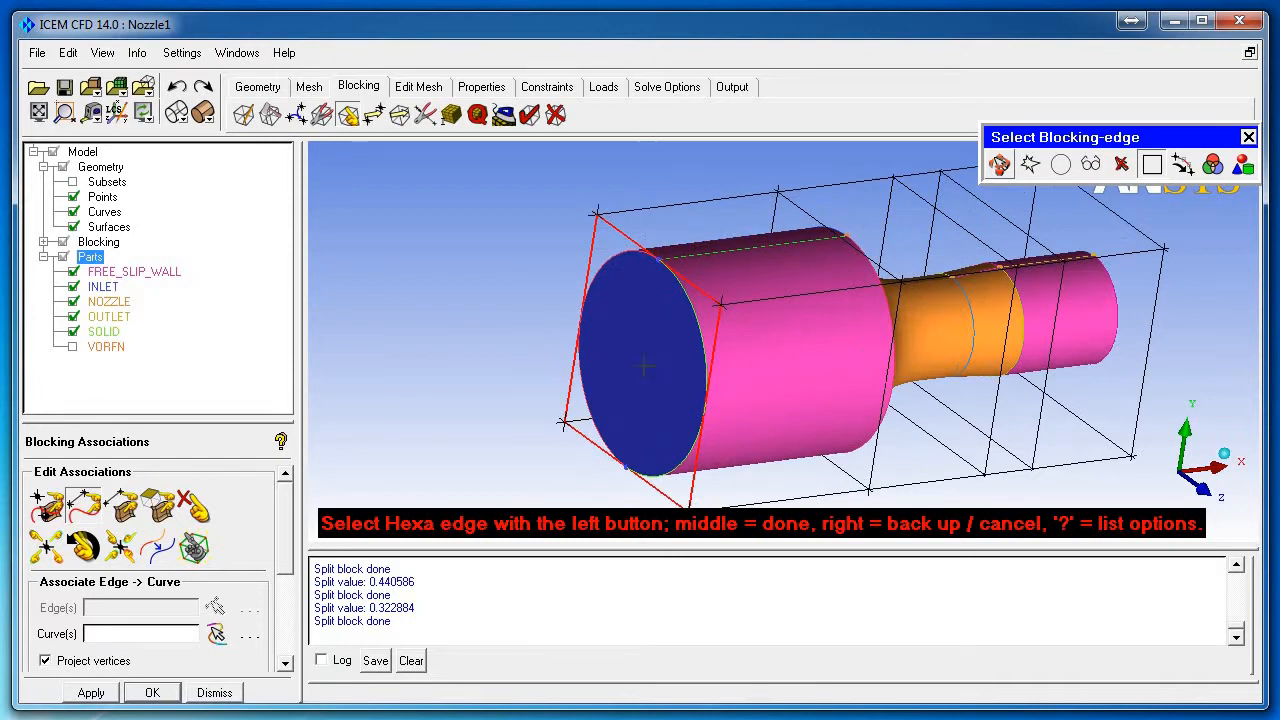
middle_click(644, 366)
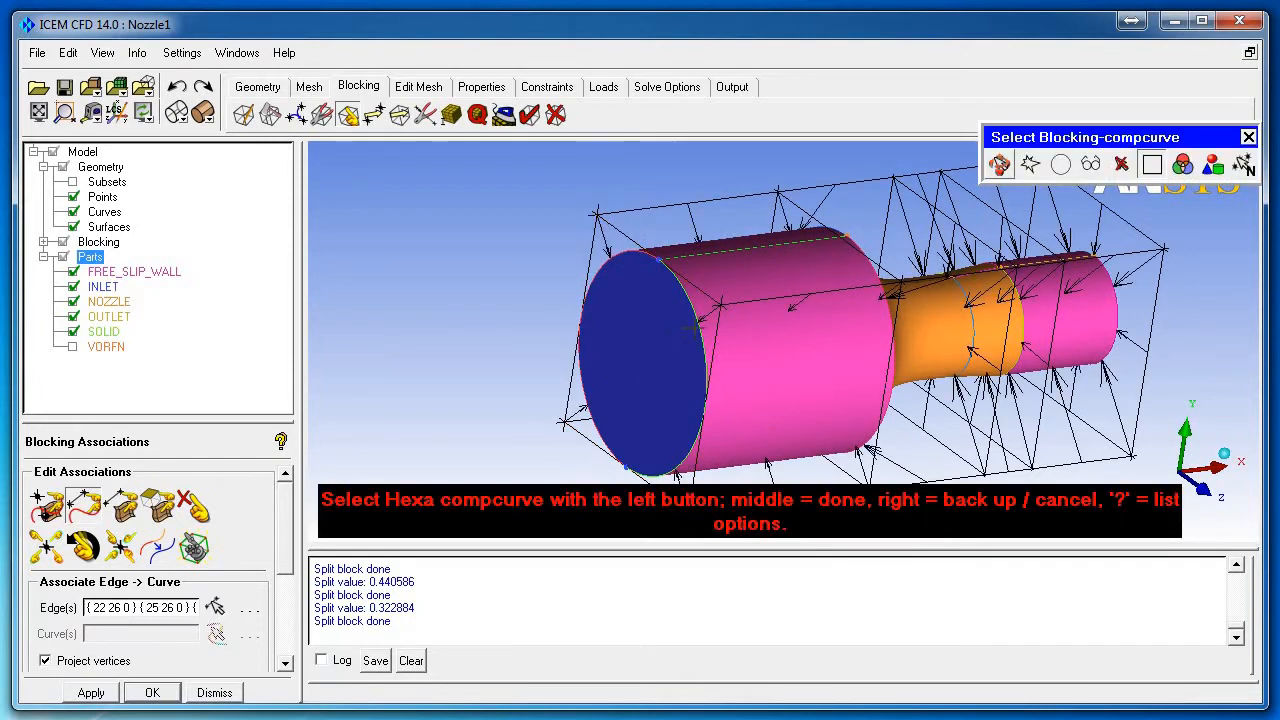
middle_click(510, 246)
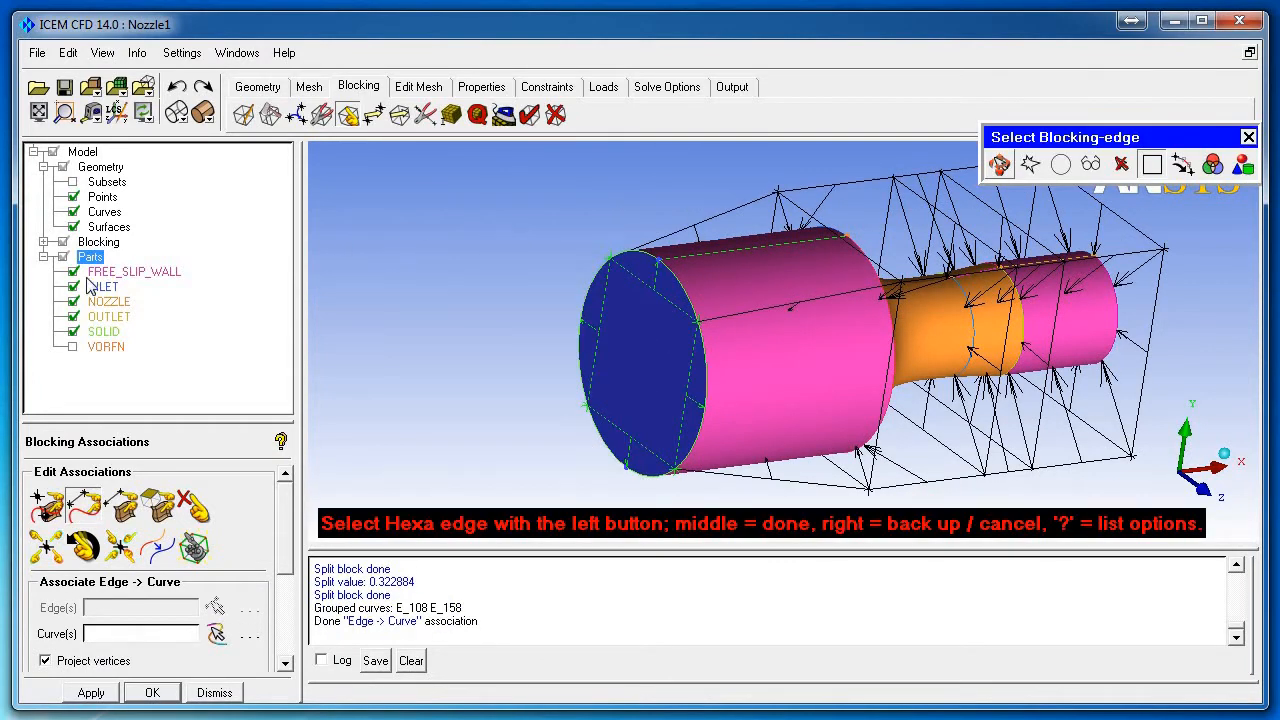
Step: With surfaces hidden, associate the next ring of four block edges to the blue circle curve
left_click(73, 227)
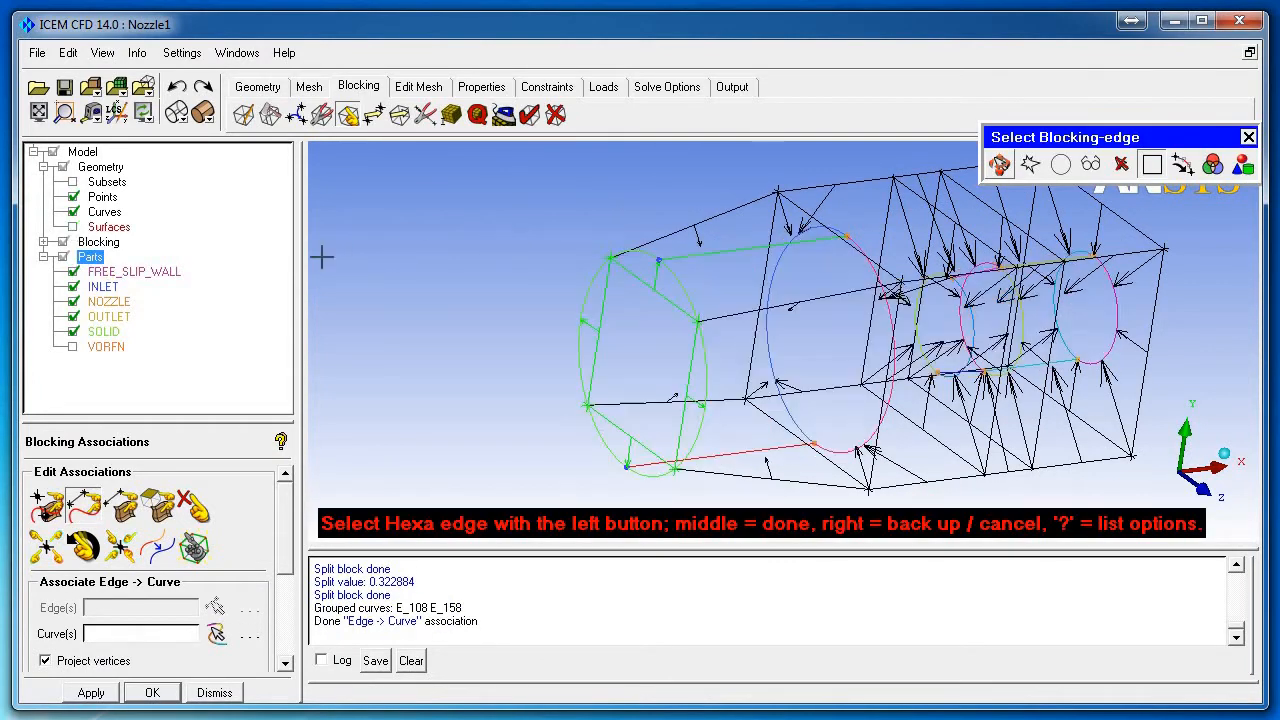
left_click(810, 218)
left_click(772, 222)
left_click(805, 440)
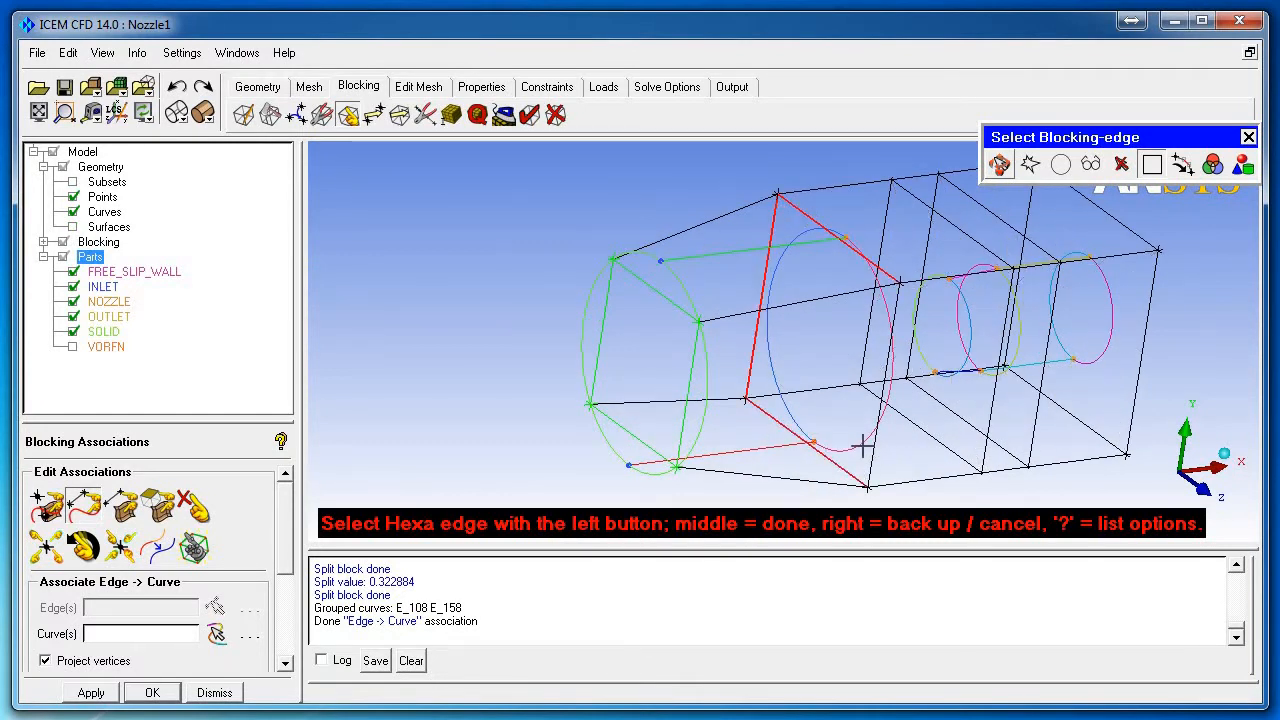
left_click(875, 455)
middle_click(908, 453)
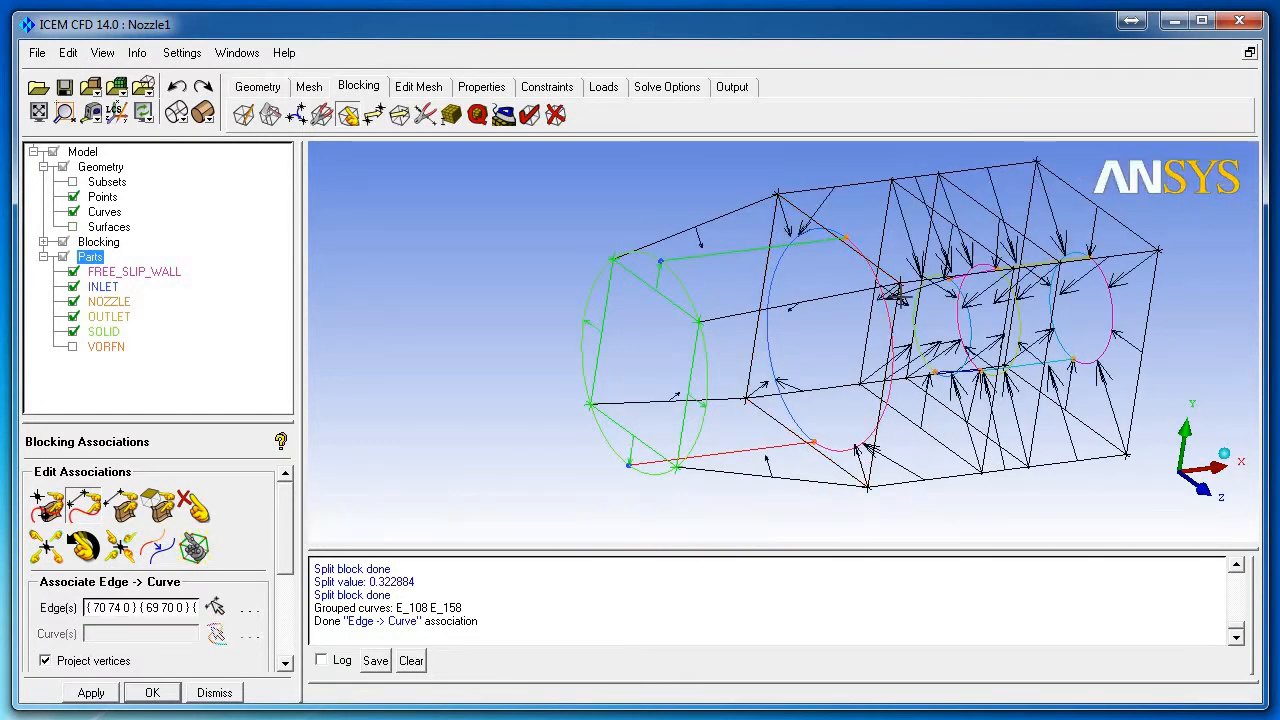
left_click(876, 312)
left_click(788, 263)
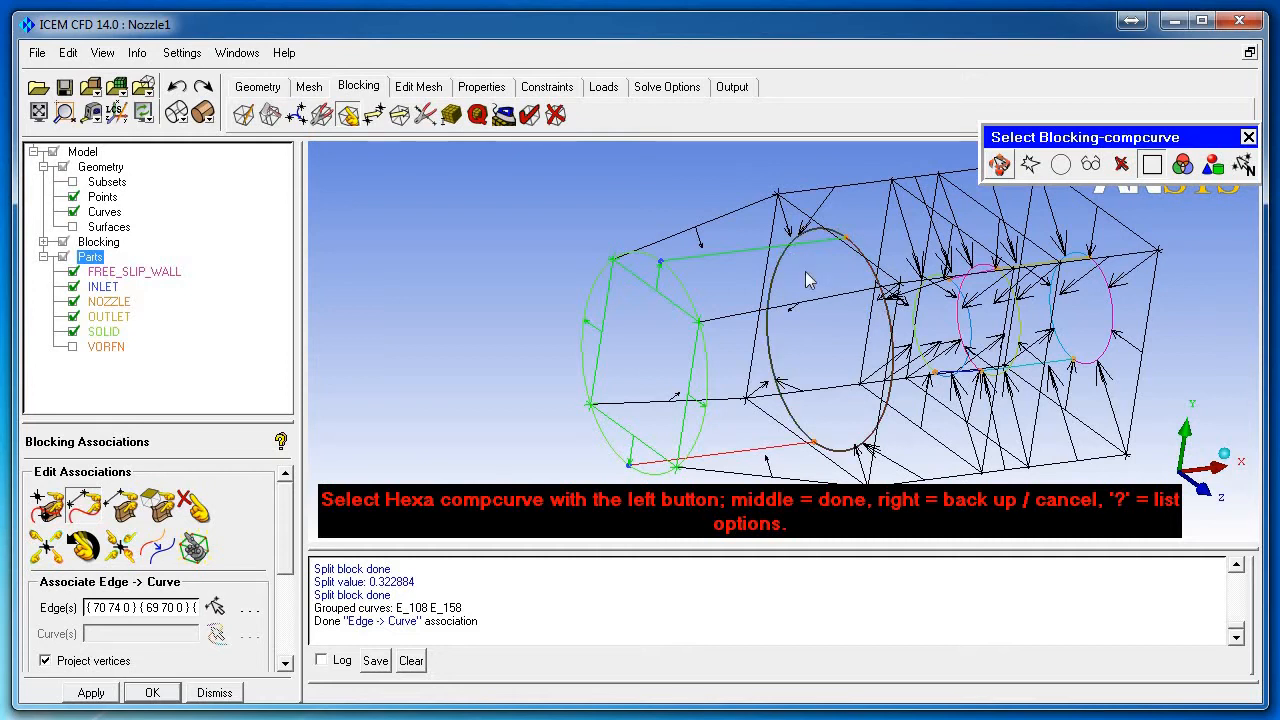
middle_click(806, 272)
left_click(44, 242)
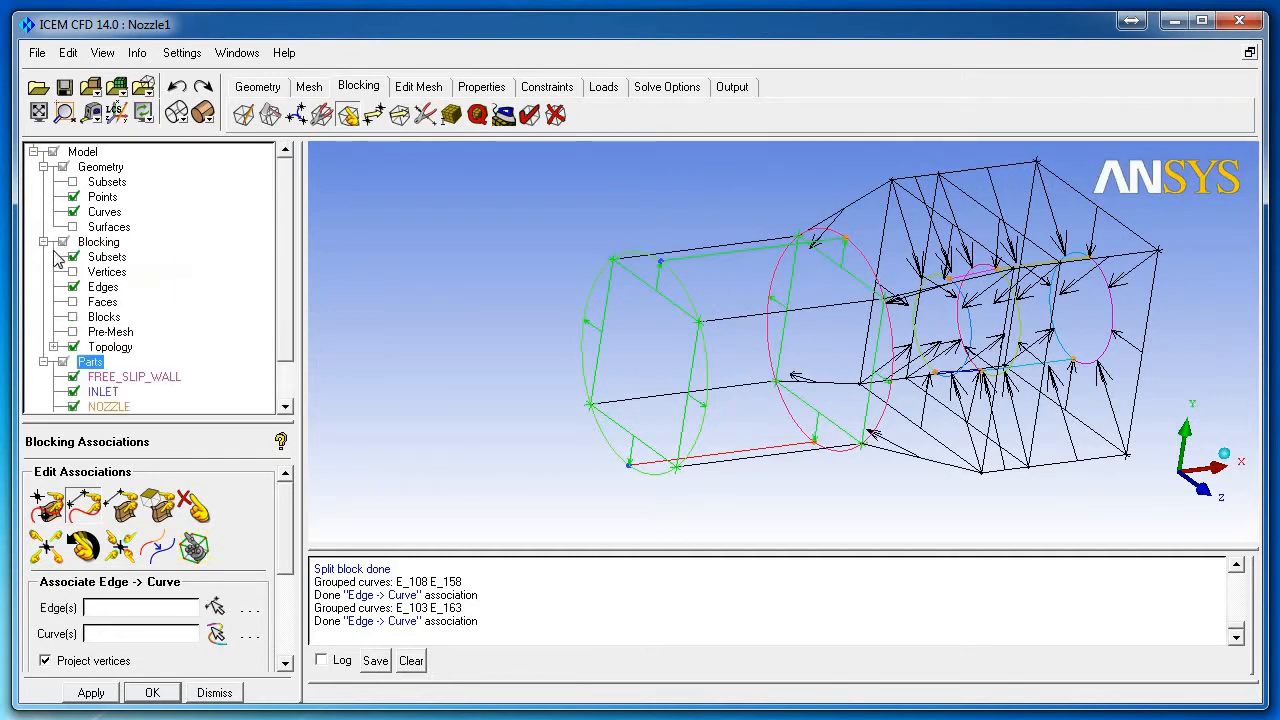
Step: Turn the edge association display off and back on, then rotate to inspect the blocking
right_click(102, 288)
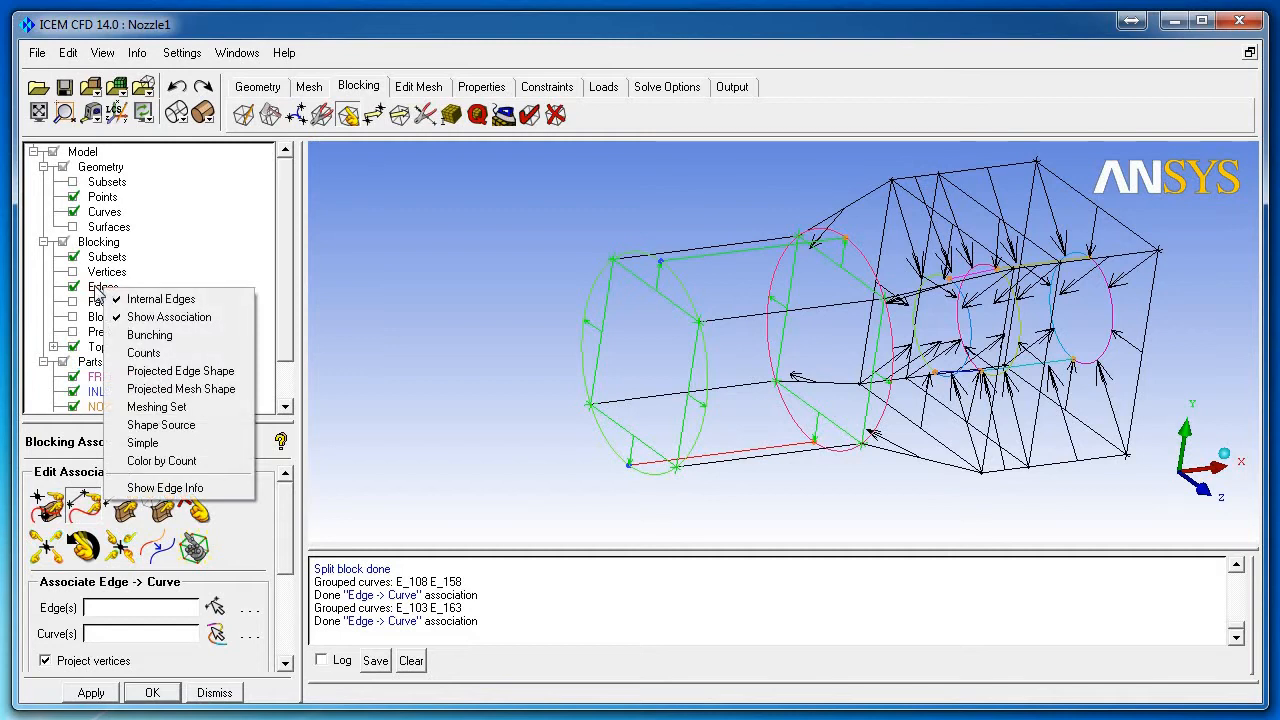
left_click(150, 317)
right_click(115, 275)
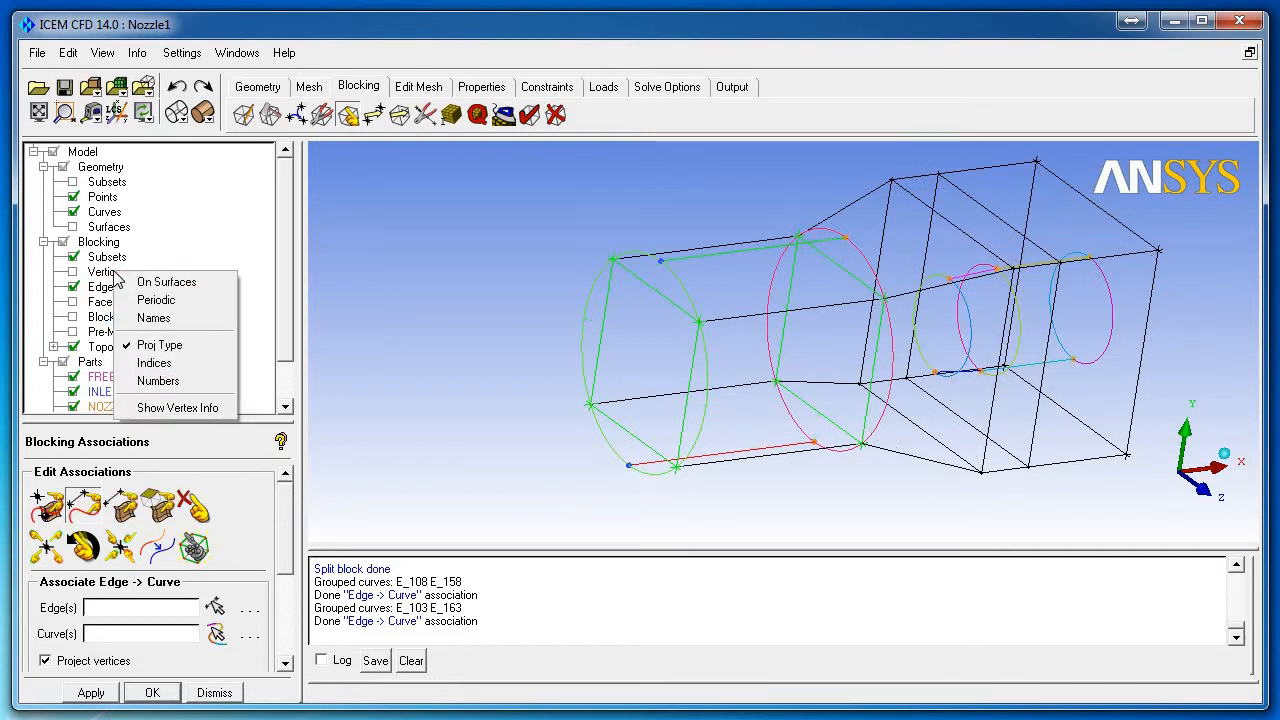
right_click(99, 290)
left_click(142, 316)
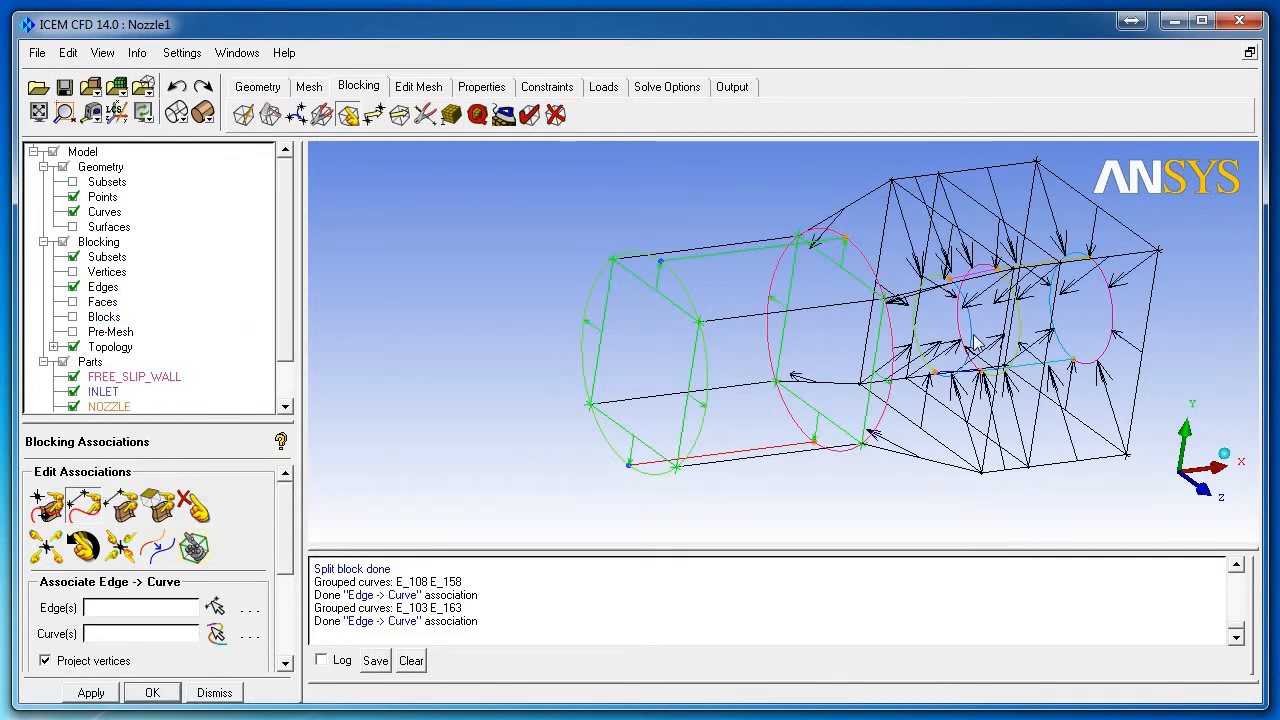
scroll(970, 336, "up", 3)
left_click_drag(970, 336, 955, 338)
middle_click_drag(953, 331, 740, 345)
scroll(876, 408, "down", 3)
left_click_drag(877, 362, 850, 393)
scroll(848, 372, "up", 2)
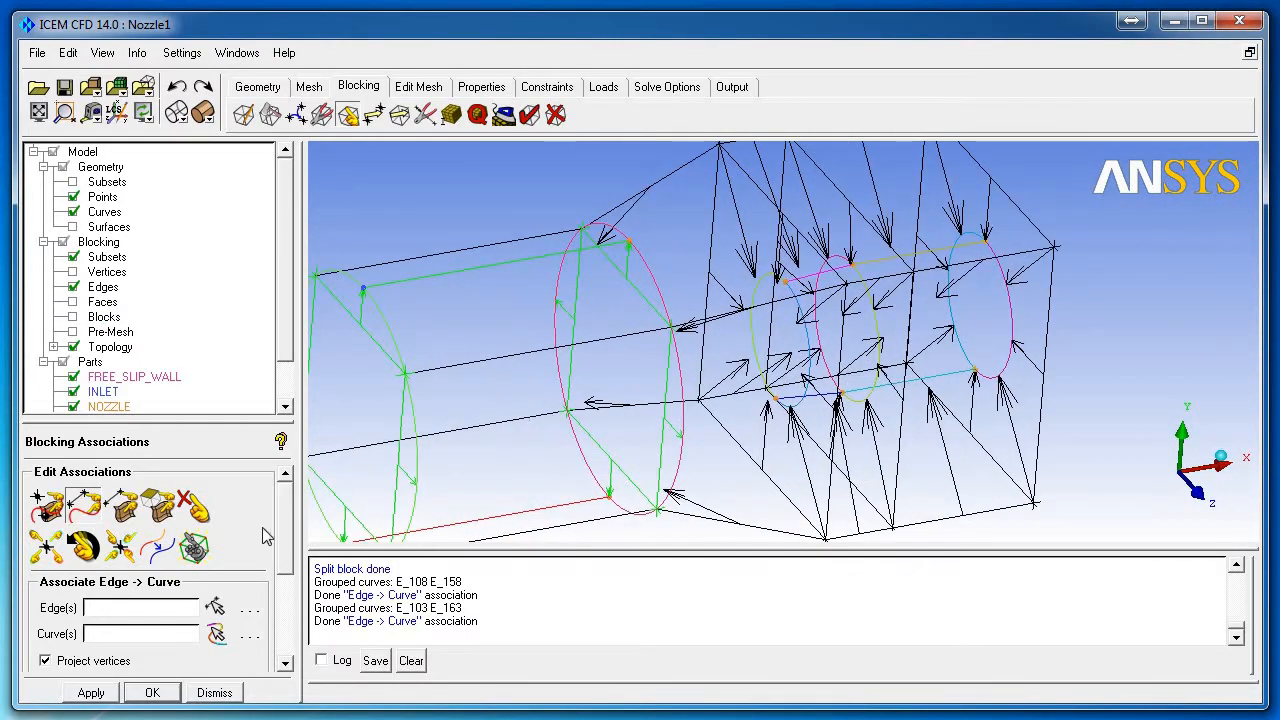
Step: Associate the next ring of block edges with its matching circle curve
left_click(216, 608)
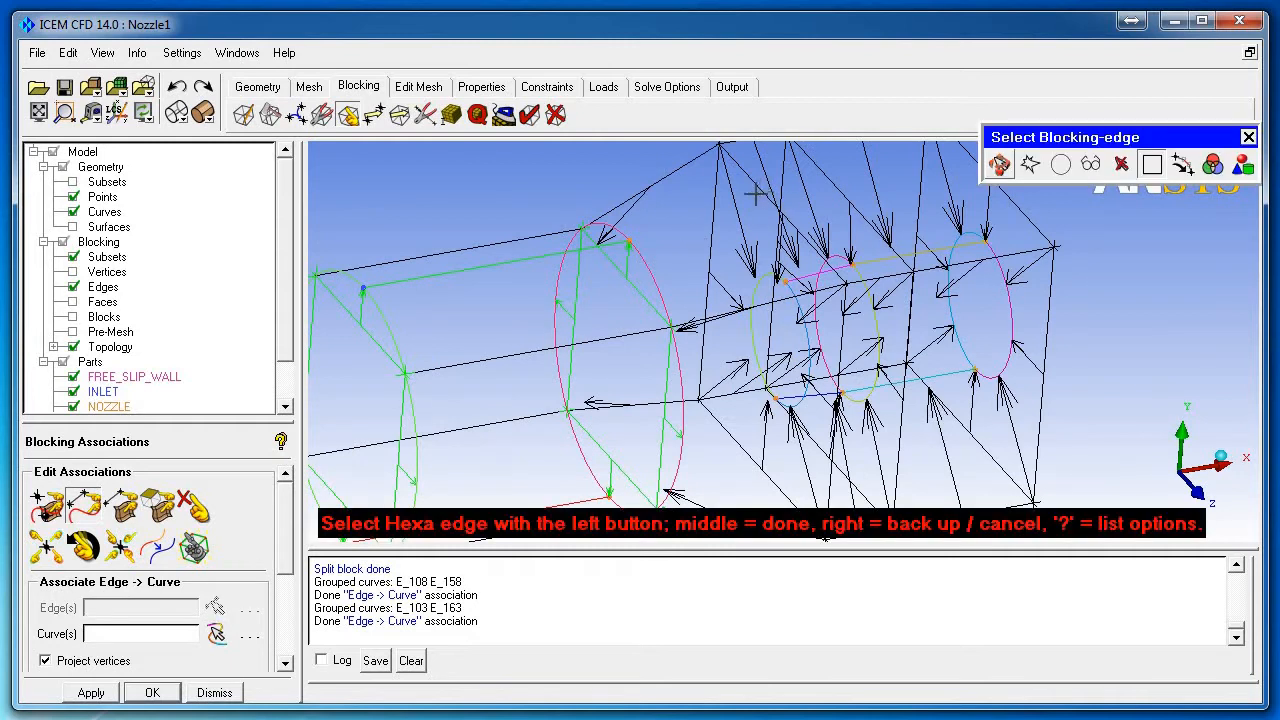
left_click(712, 288)
left_click(836, 430)
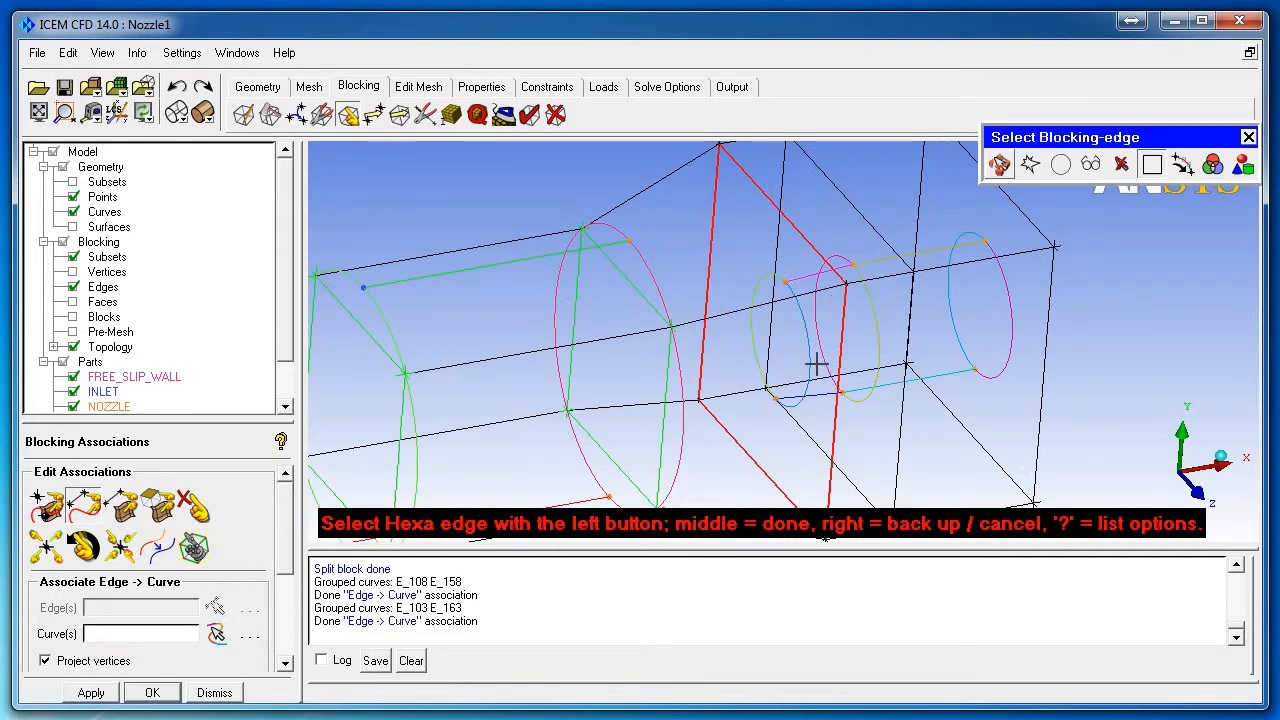
scroll(817, 365, "up", 1)
middle_click(820, 320)
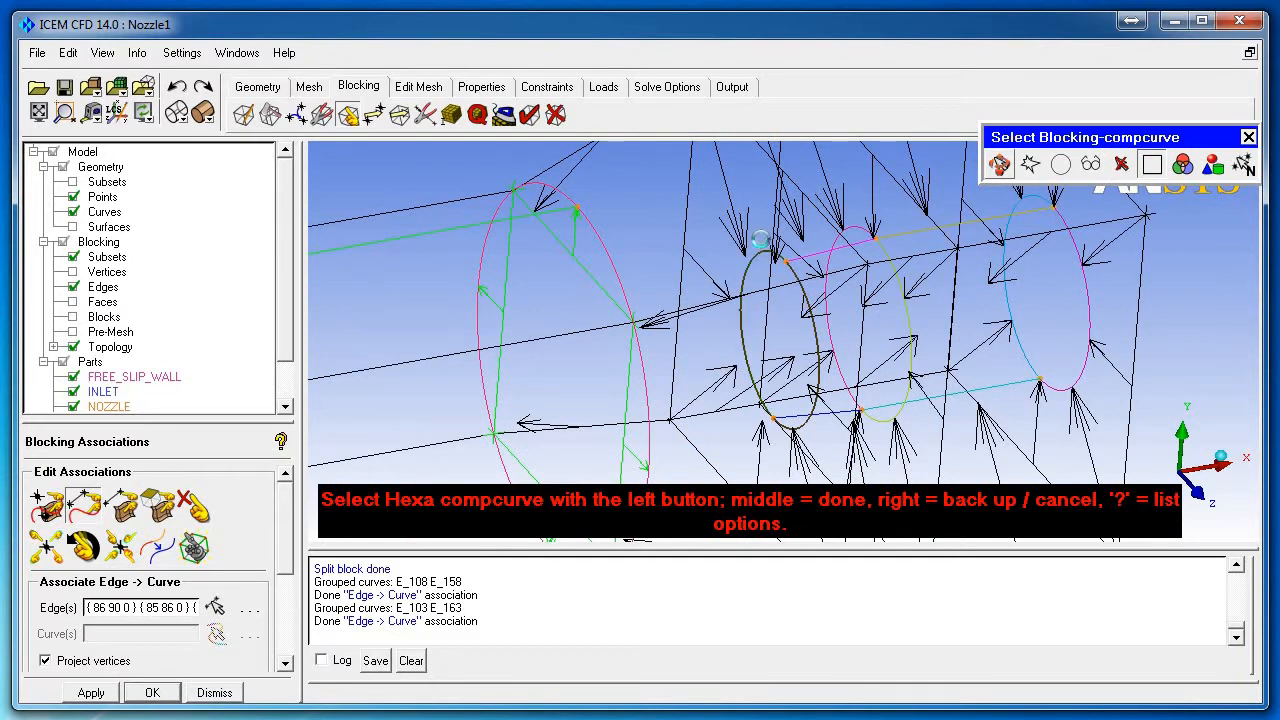
left_click(760, 240)
middle_click(760, 240)
Step: Associate the four edges of the next box with their circle curve
scroll(805, 254, "down", 3)
left_click(805, 254)
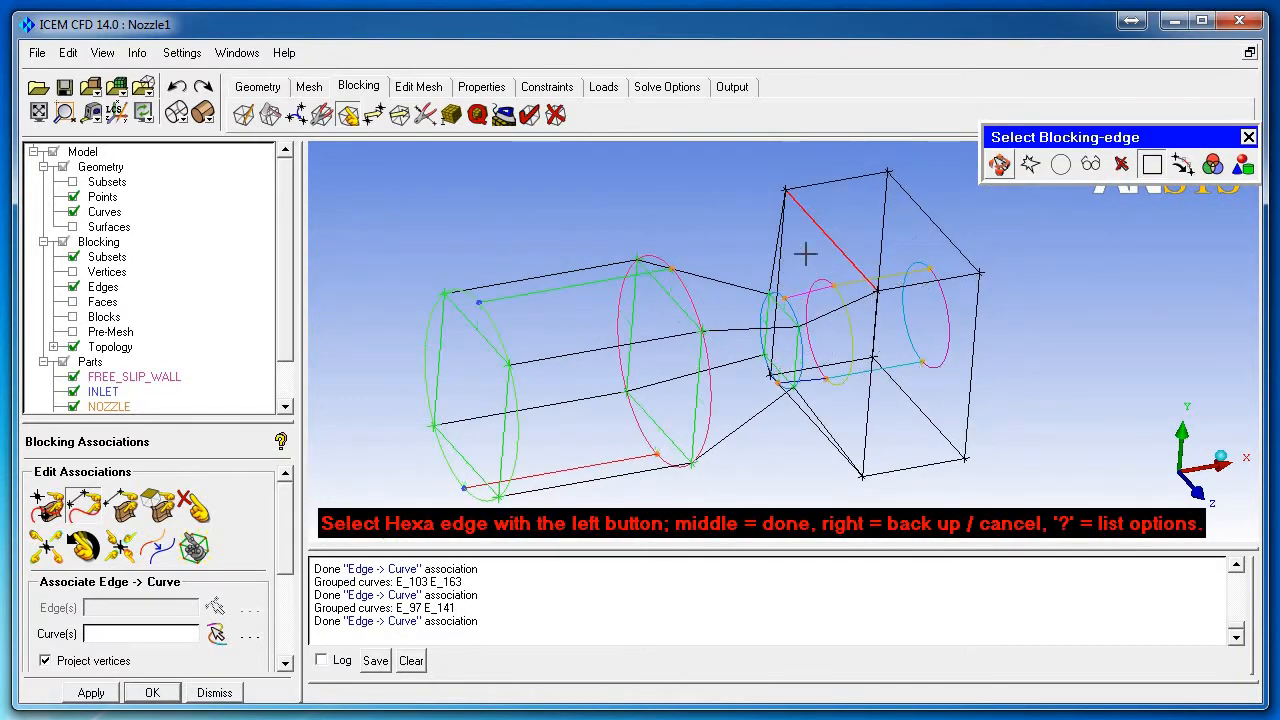
left_click(788, 266)
left_click(830, 445)
left_click(866, 431)
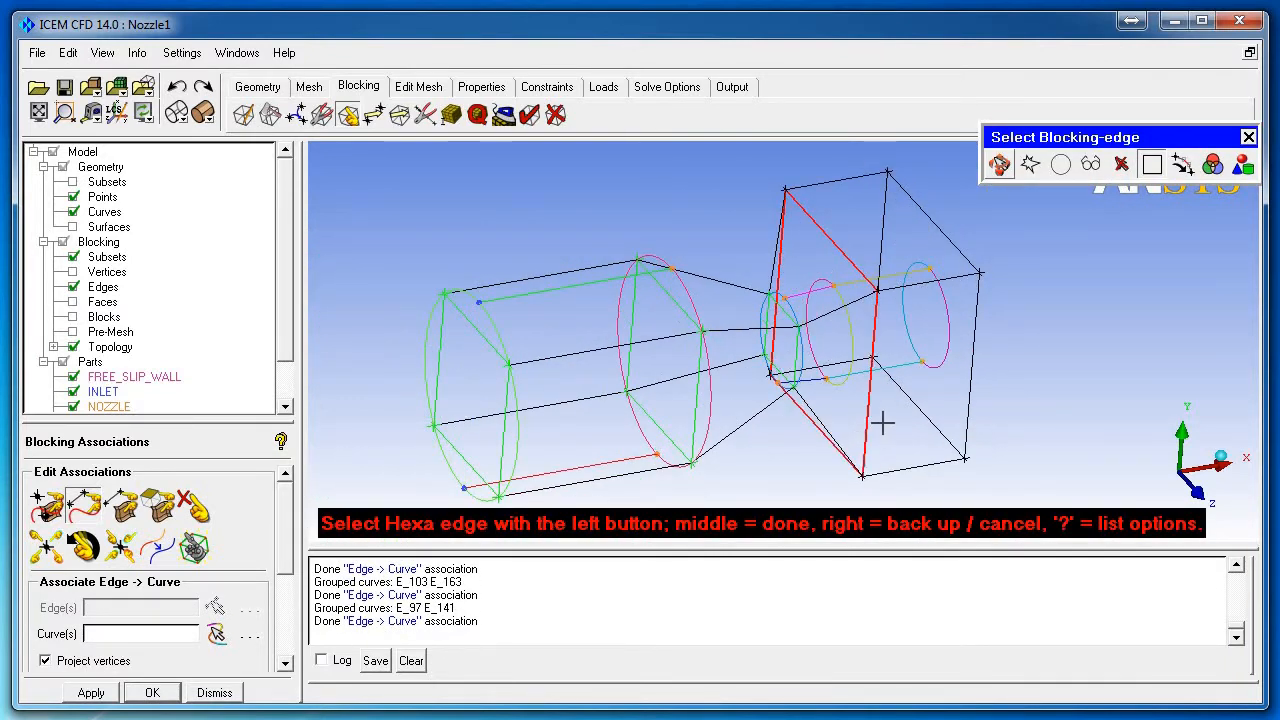
scroll(882, 423, "up", 1)
middle_click(885, 313)
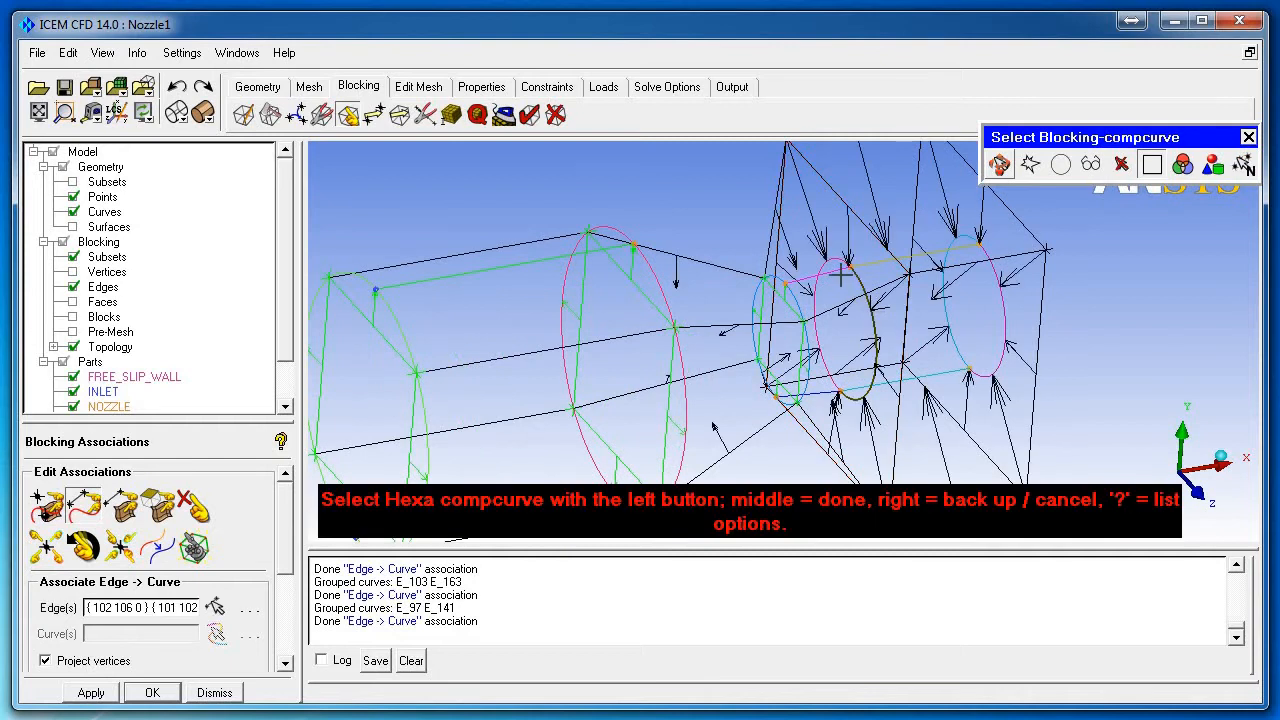
left_click(845, 280)
middle_click(845, 280)
Step: Associate the four outlet end box edges with both halves of the outlet circle
scroll(948, 340, "down", 2)
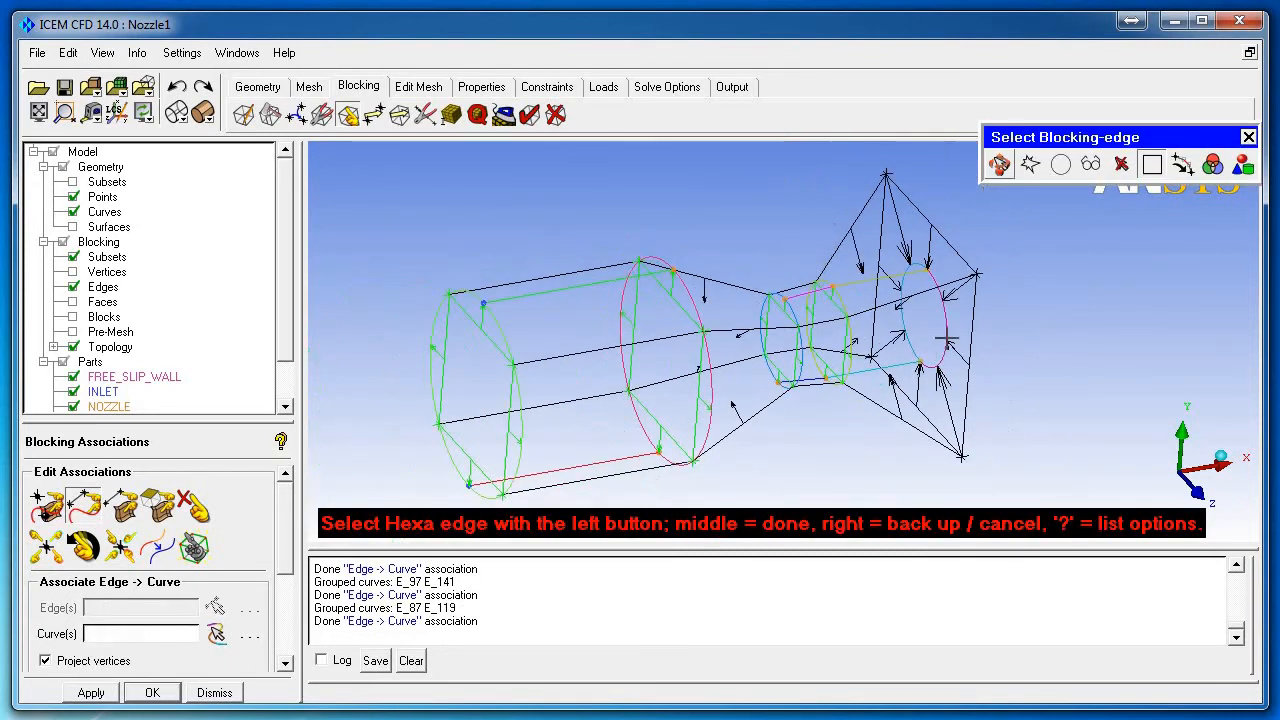
left_click(973, 317)
left_click(951, 242)
left_click(881, 232)
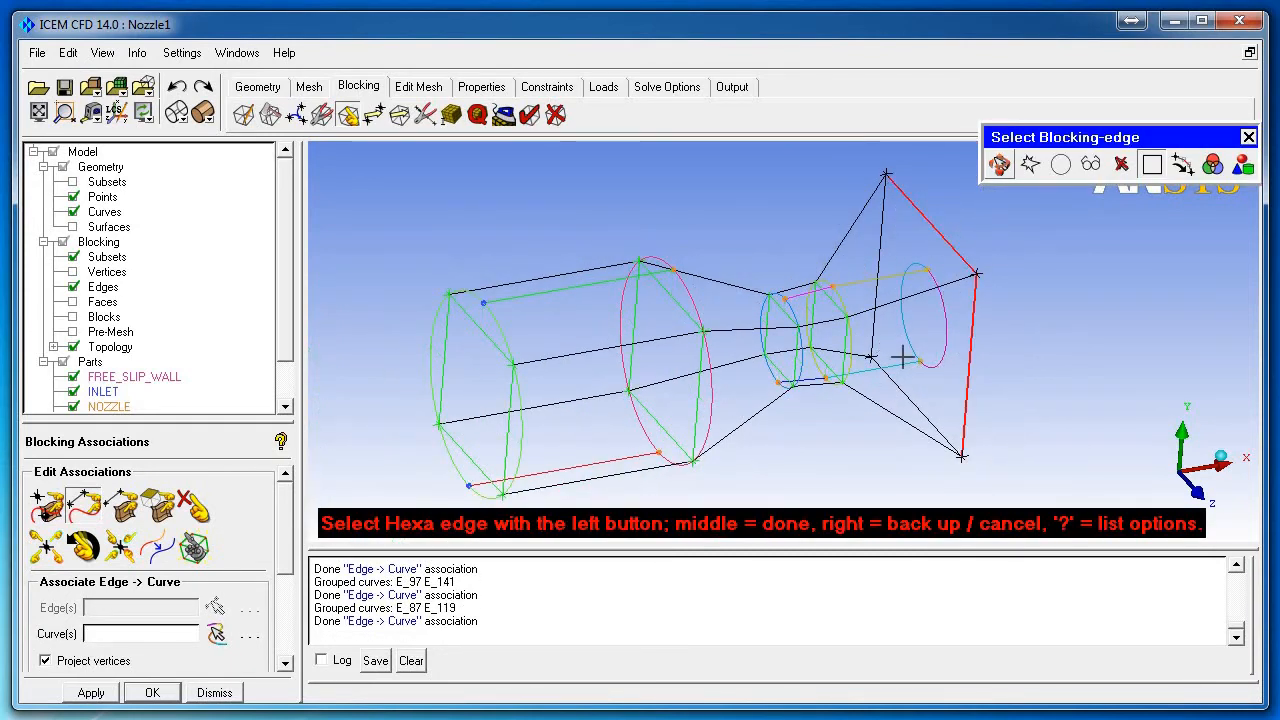
left_click(912, 408)
middle_click(1010, 383)
left_click(946, 321)
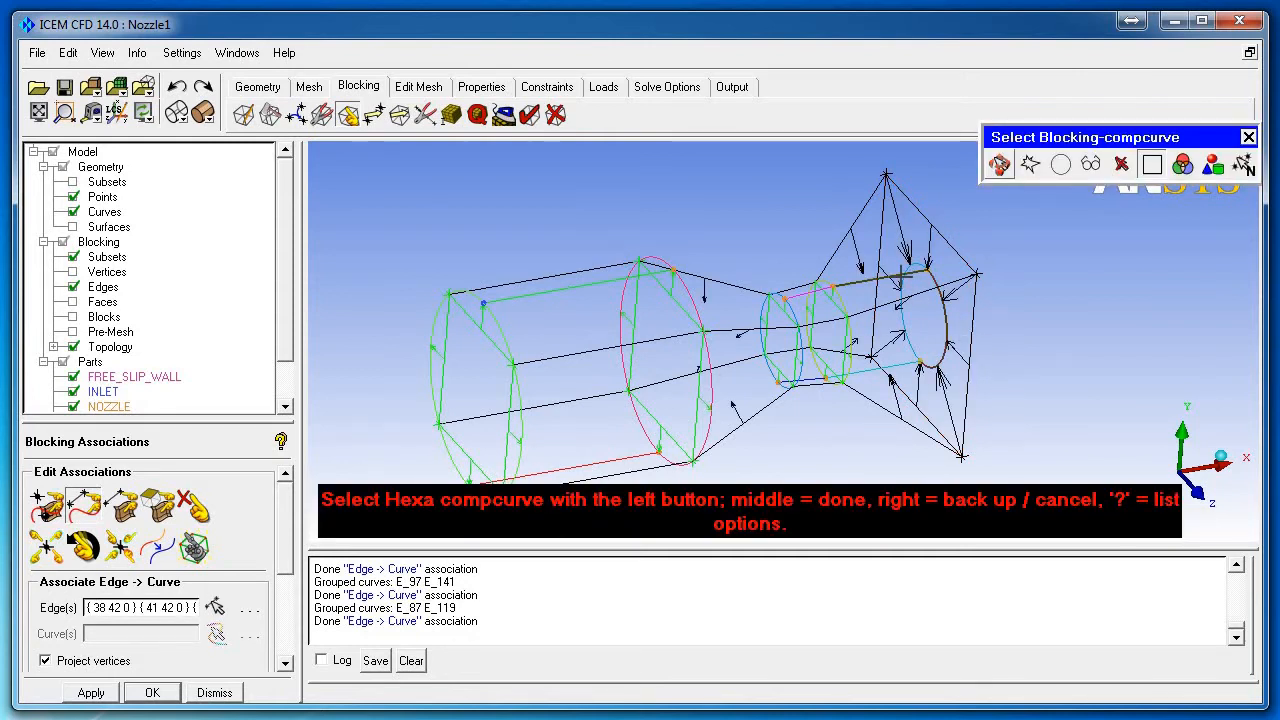
left_click(903, 312)
middle_click(1080, 308)
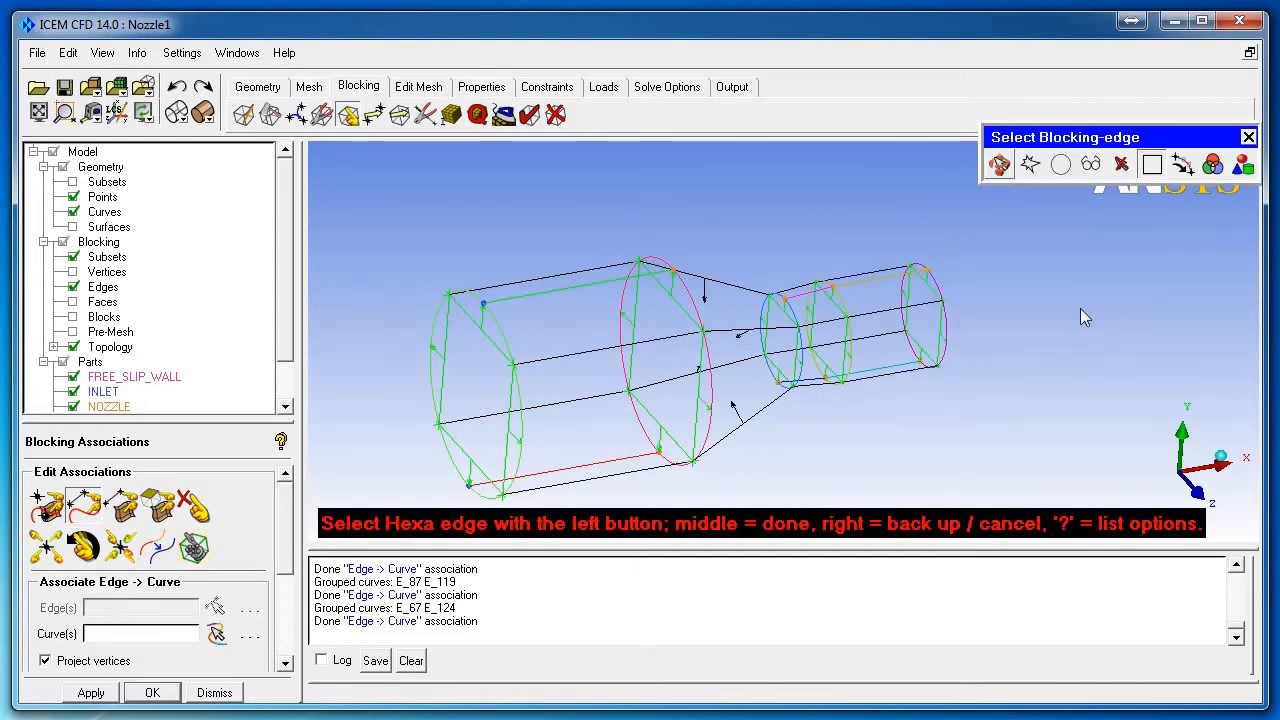
middle_click(1080, 308)
scroll(966, 347, "up", 3)
scroll(930, 383, "down", 6)
left_click_drag(745, 335, 935, 340)
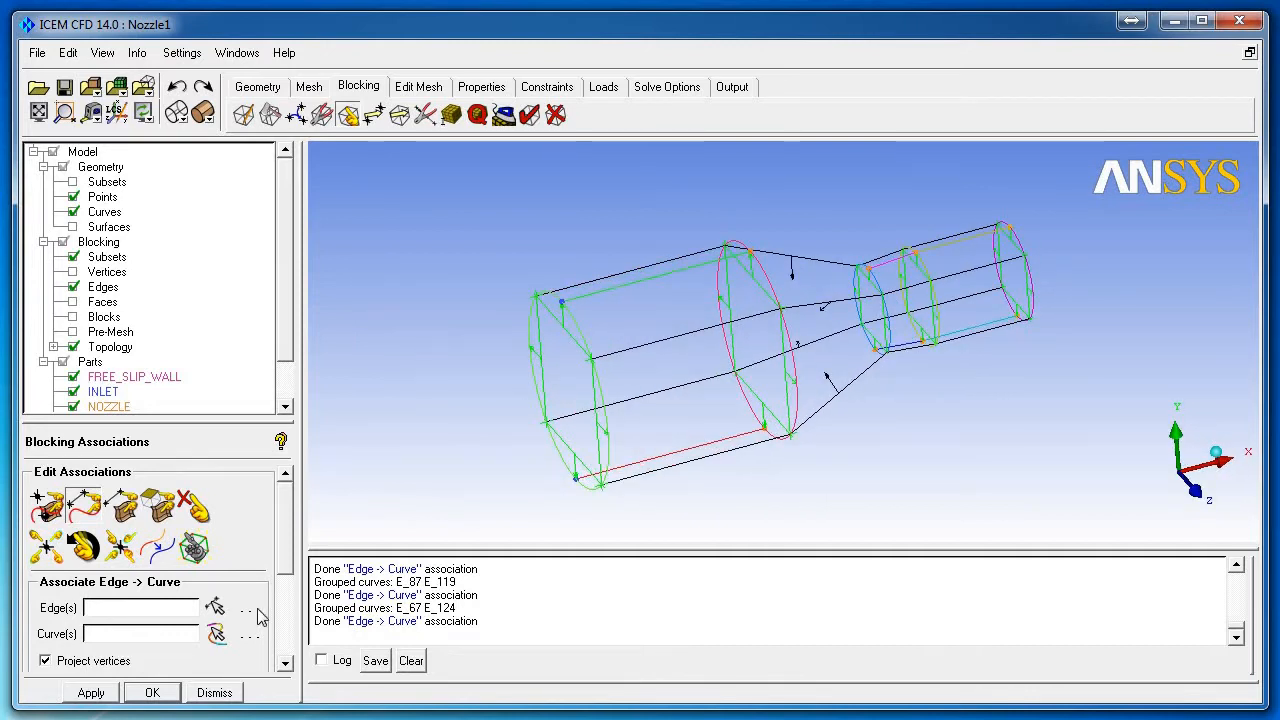
left_click(214, 692)
Step: Save the project and update the pre-mesh sizes for all edges
left_click(65, 90)
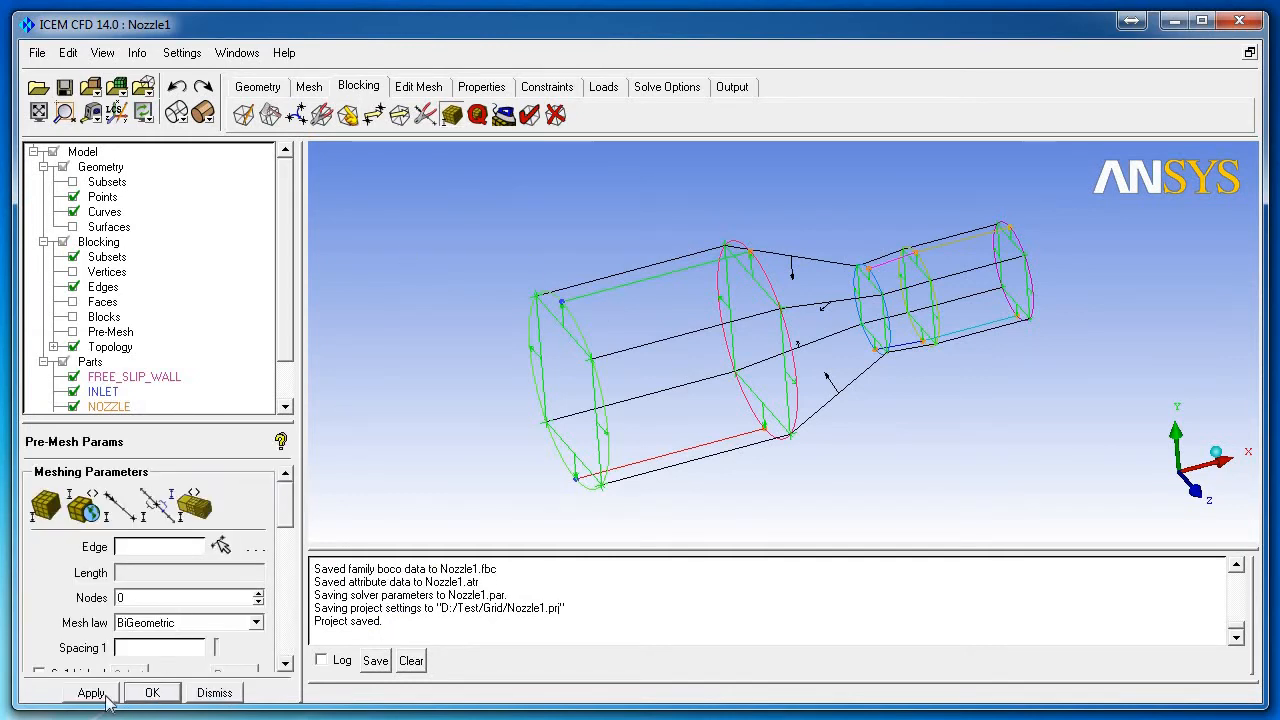
left_click(102, 694)
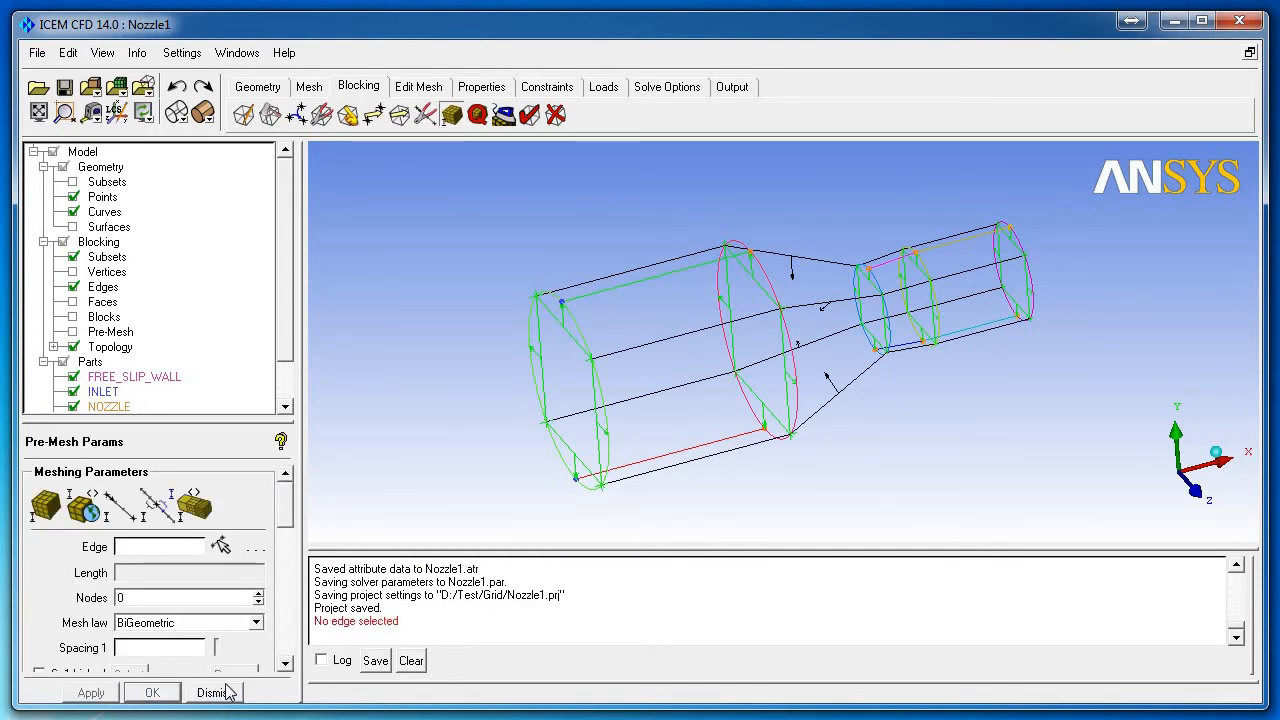
left_click(46, 506)
left_click(95, 696)
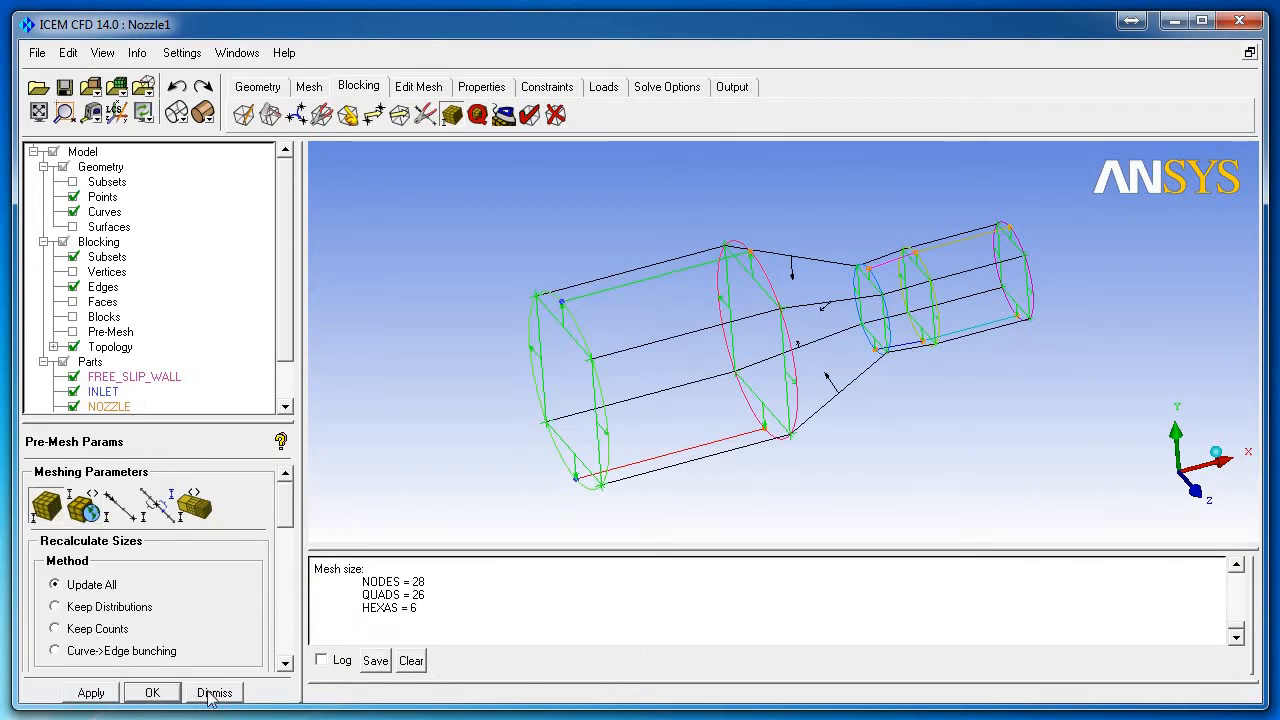
left_click(212, 692)
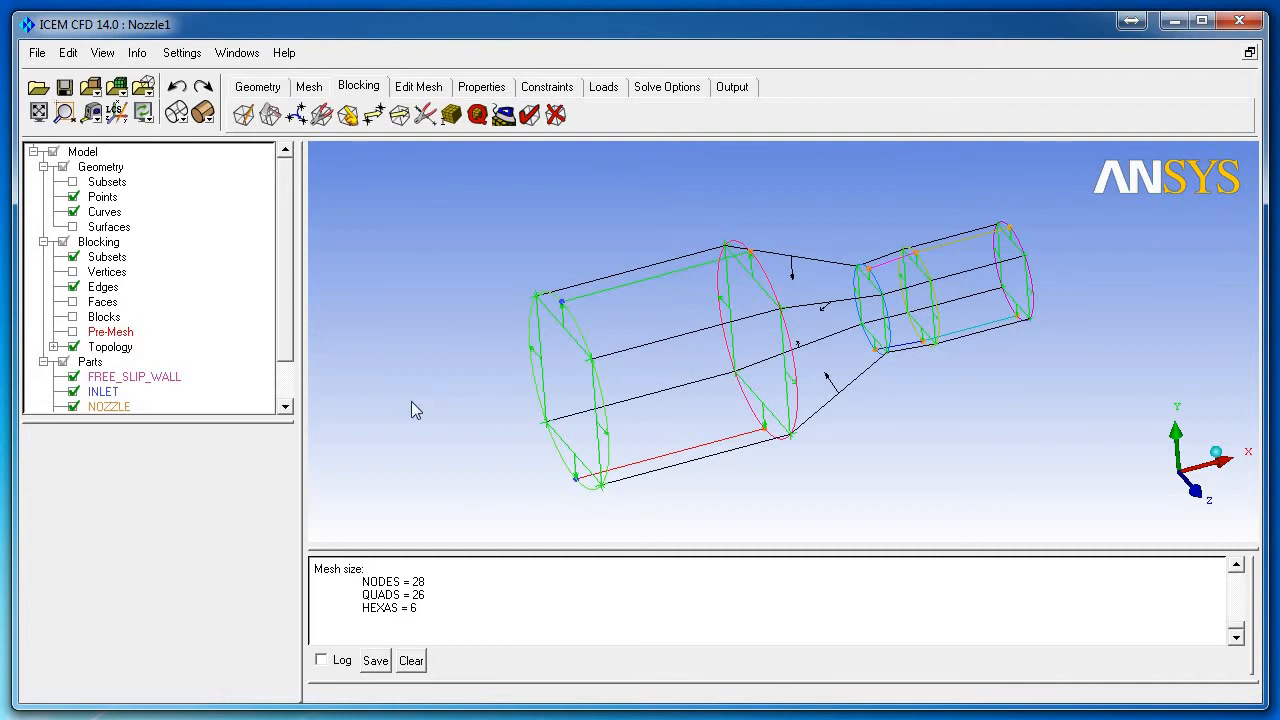
Step: Display the recomputed pre-mesh (28 nodes, 6 hexas) with solid shading and inspect it
left_click(73, 331)
left_click(797, 530)
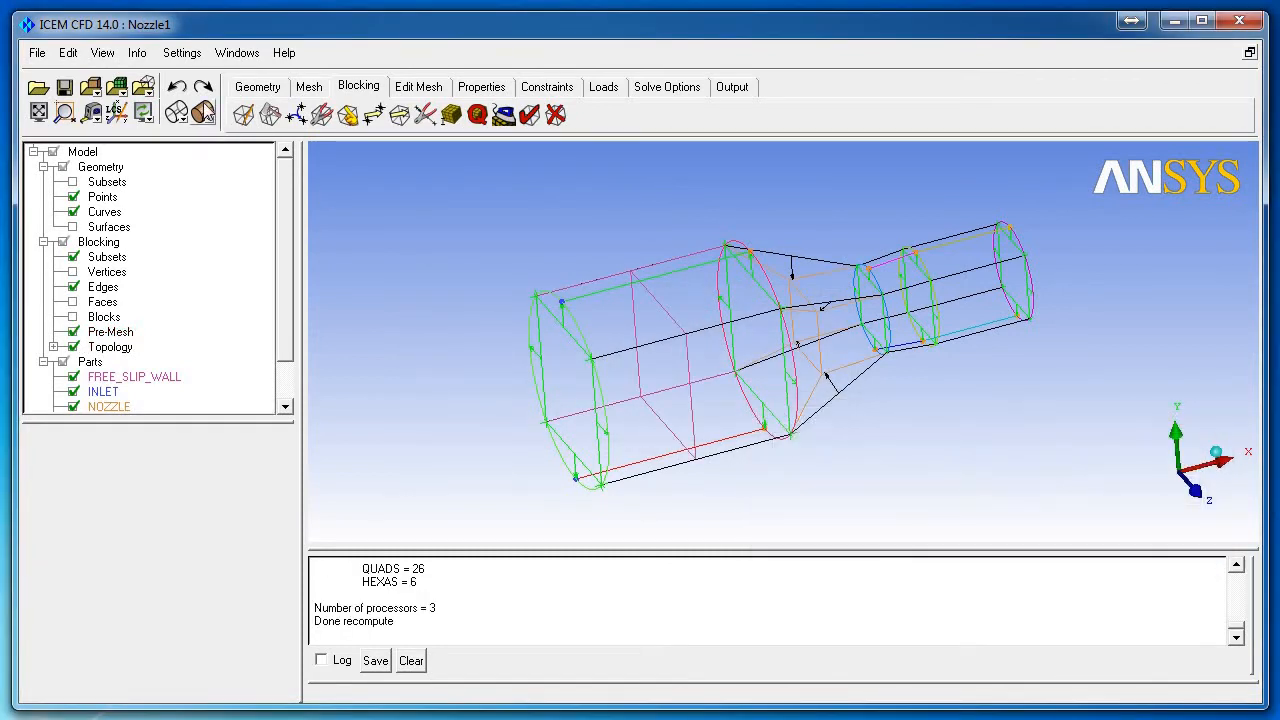
left_click(202, 111)
left_click_drag(751, 305, 868, 340)
scroll(868, 340, "up", 2)
scroll(855, 338, "down", 2)
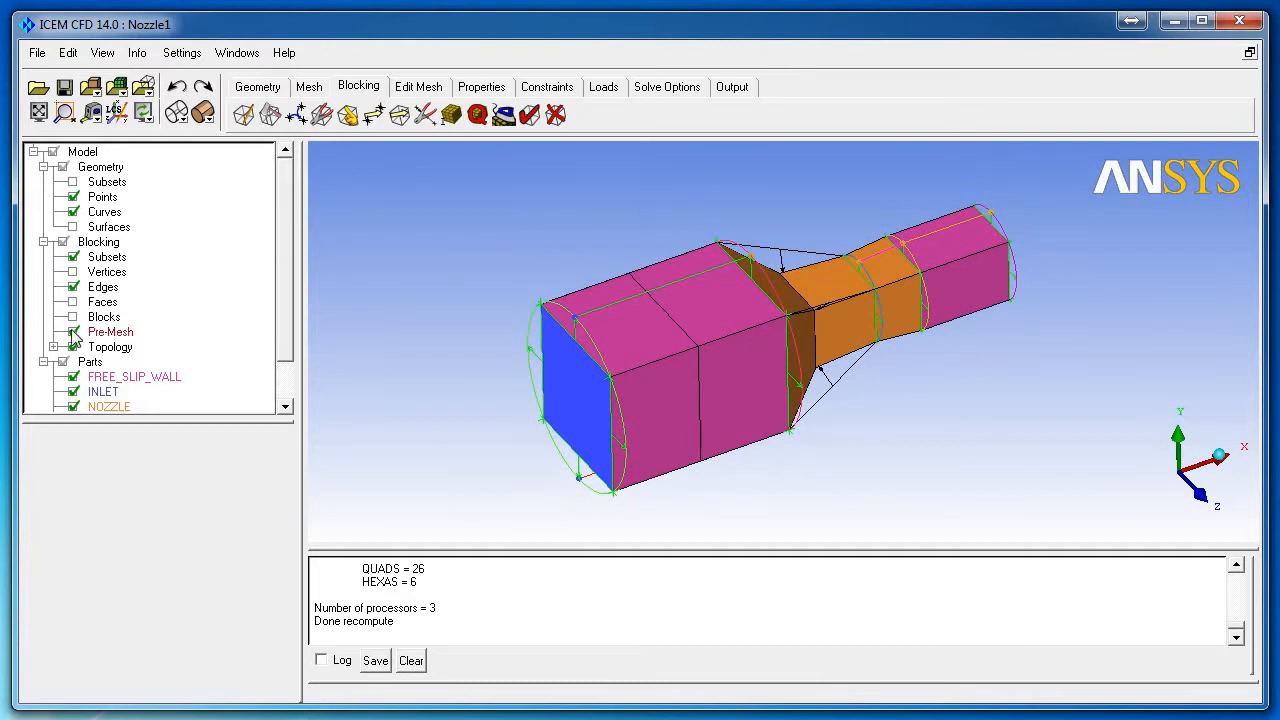
left_click_drag(618, 298, 706, 265)
Step: Set 20 nodes on the nozzle cross-section edges, including the inlet section
left_click(451, 114)
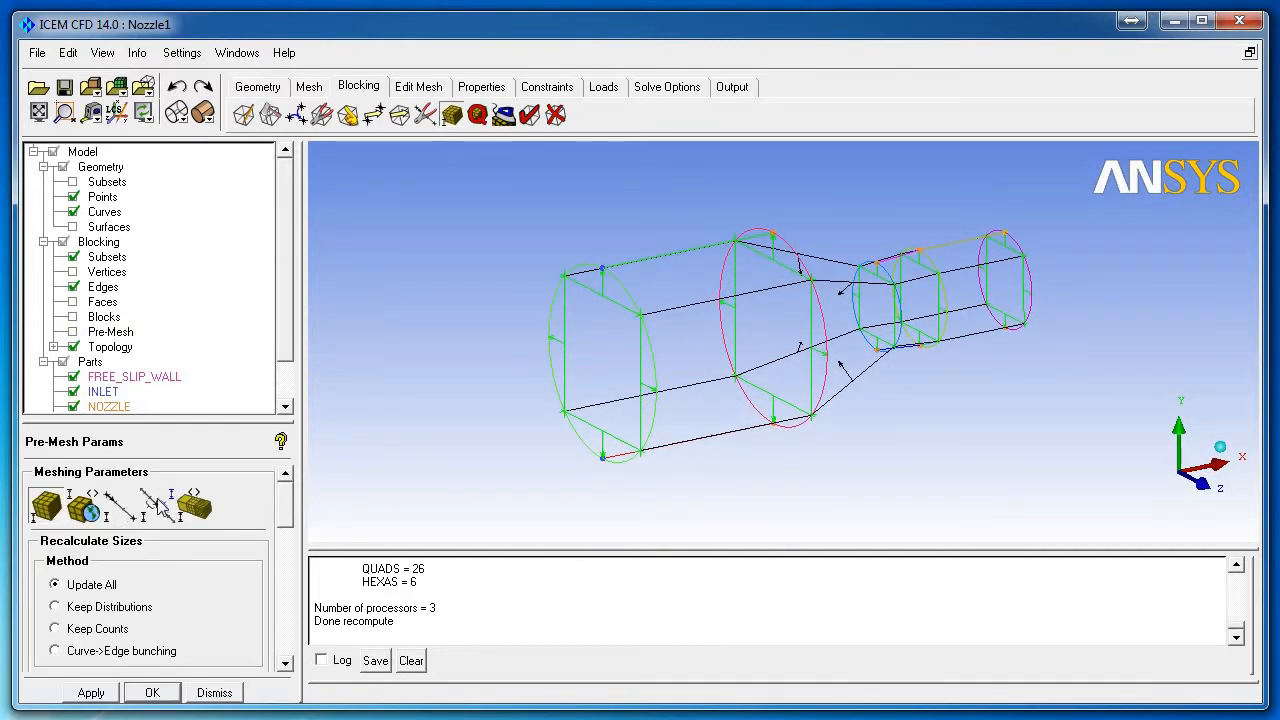
left_click(125, 508)
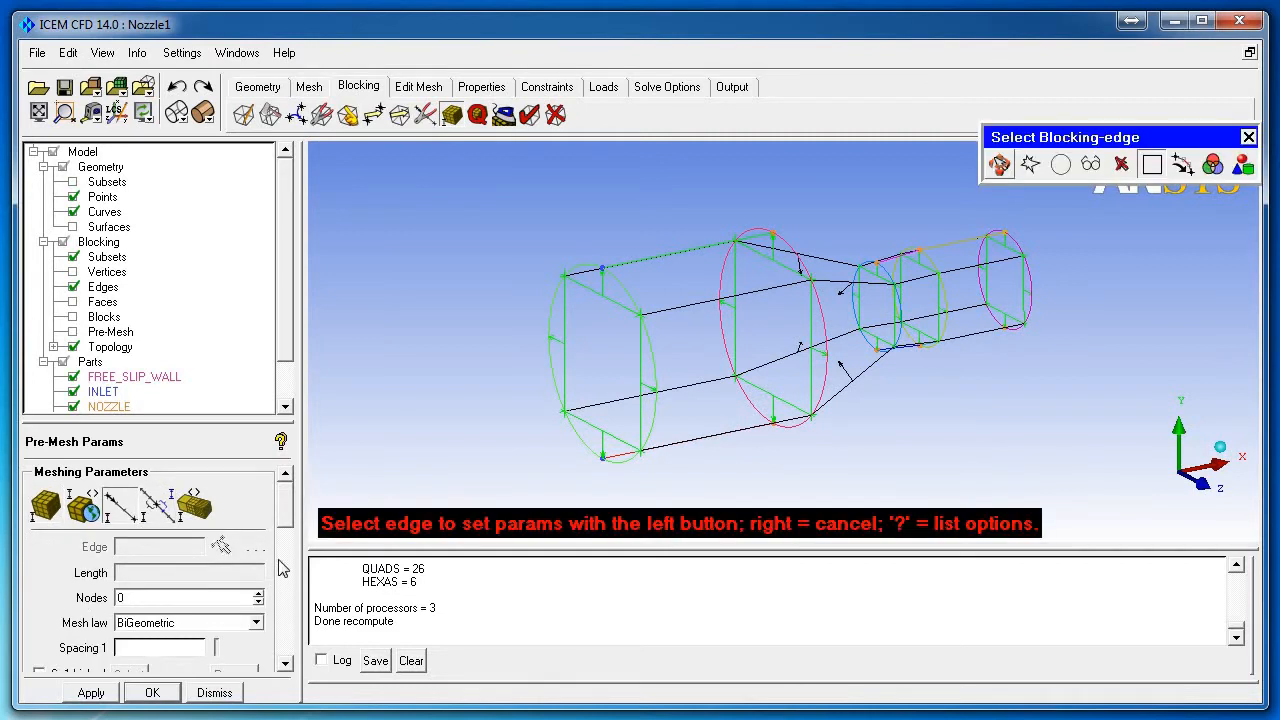
left_click(641, 365)
scroll(287, 572, "down", 5)
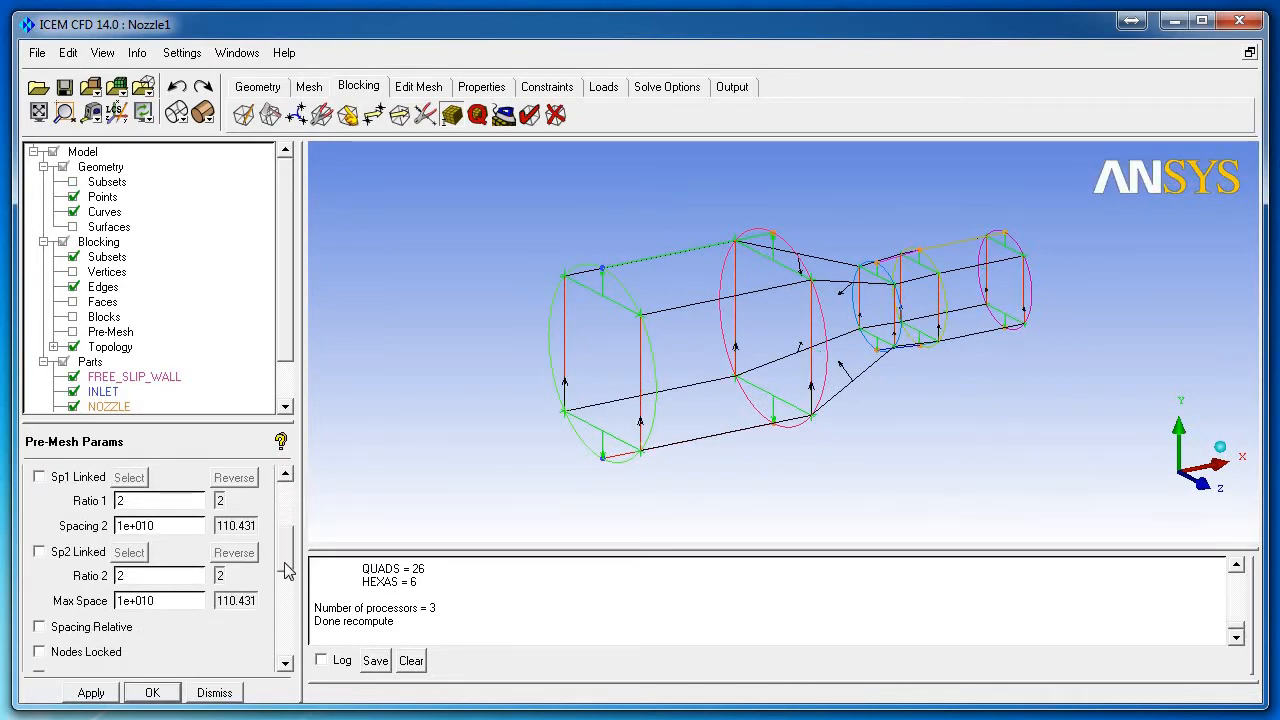
scroll(287, 572, "down", 1)
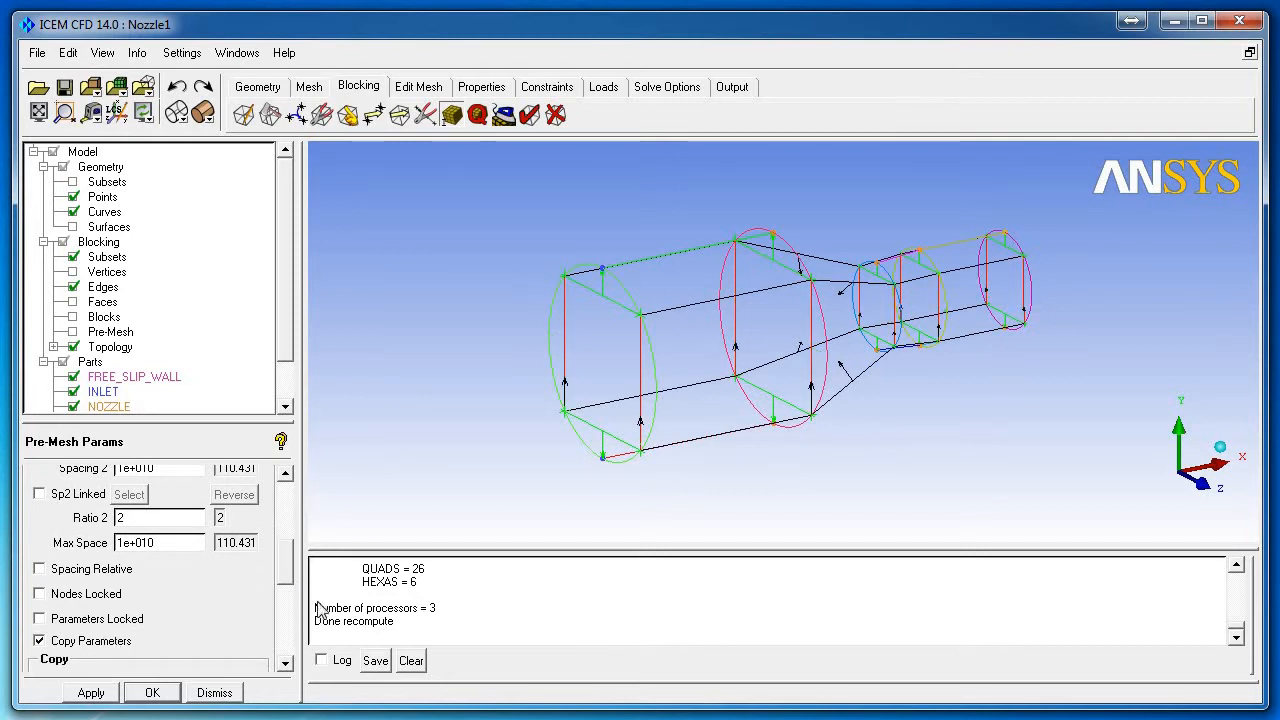
scroll(290, 574, "down", 2)
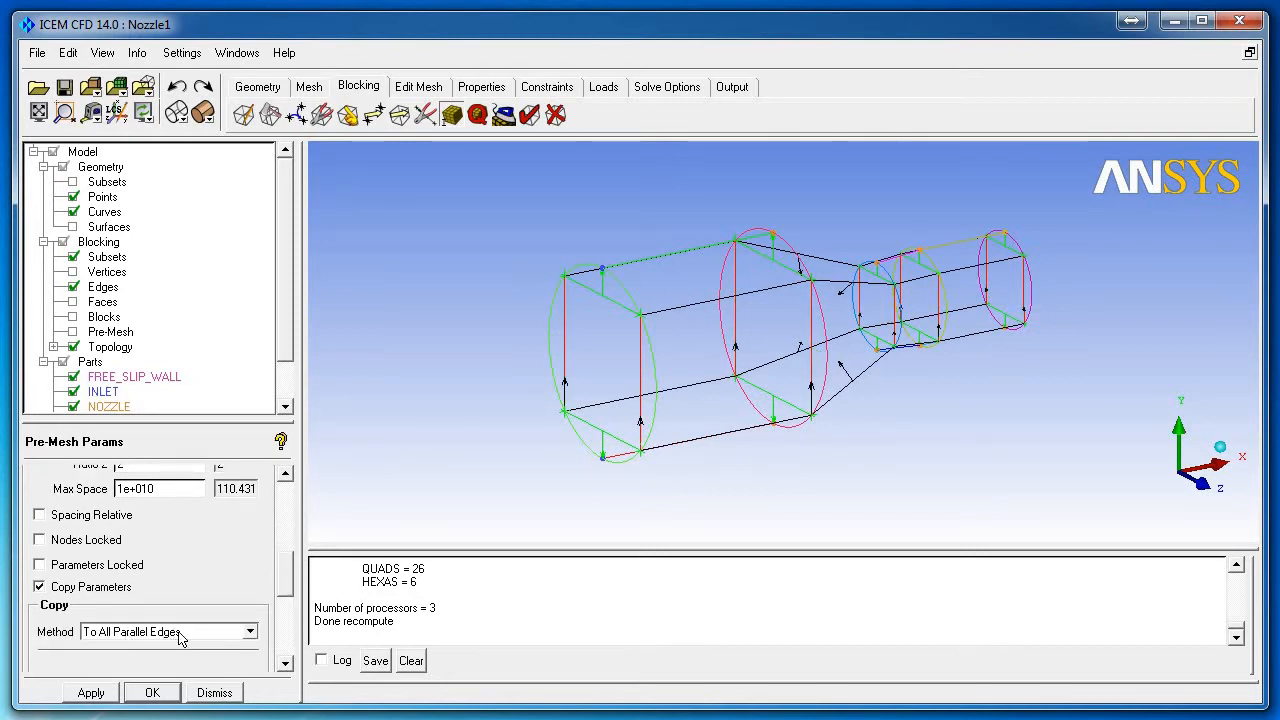
scroll(287, 590, "up", 8)
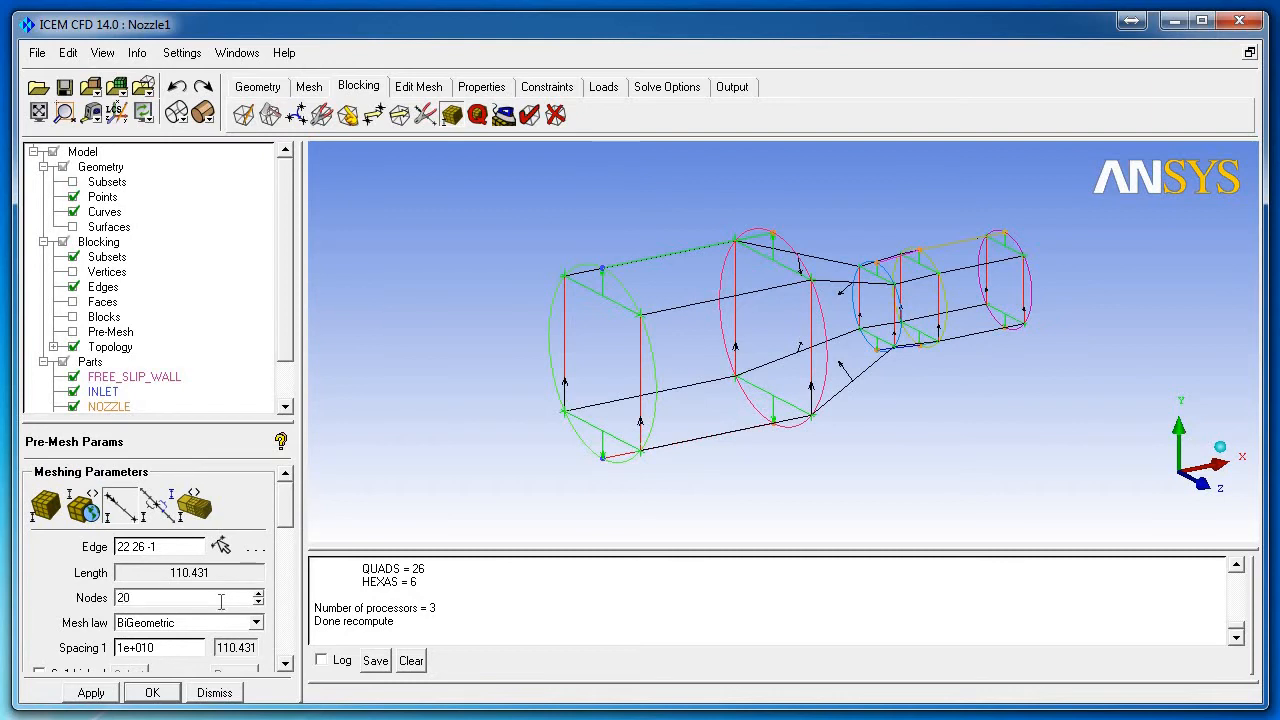
key("Return")
scroll(284, 533, "down", 2)
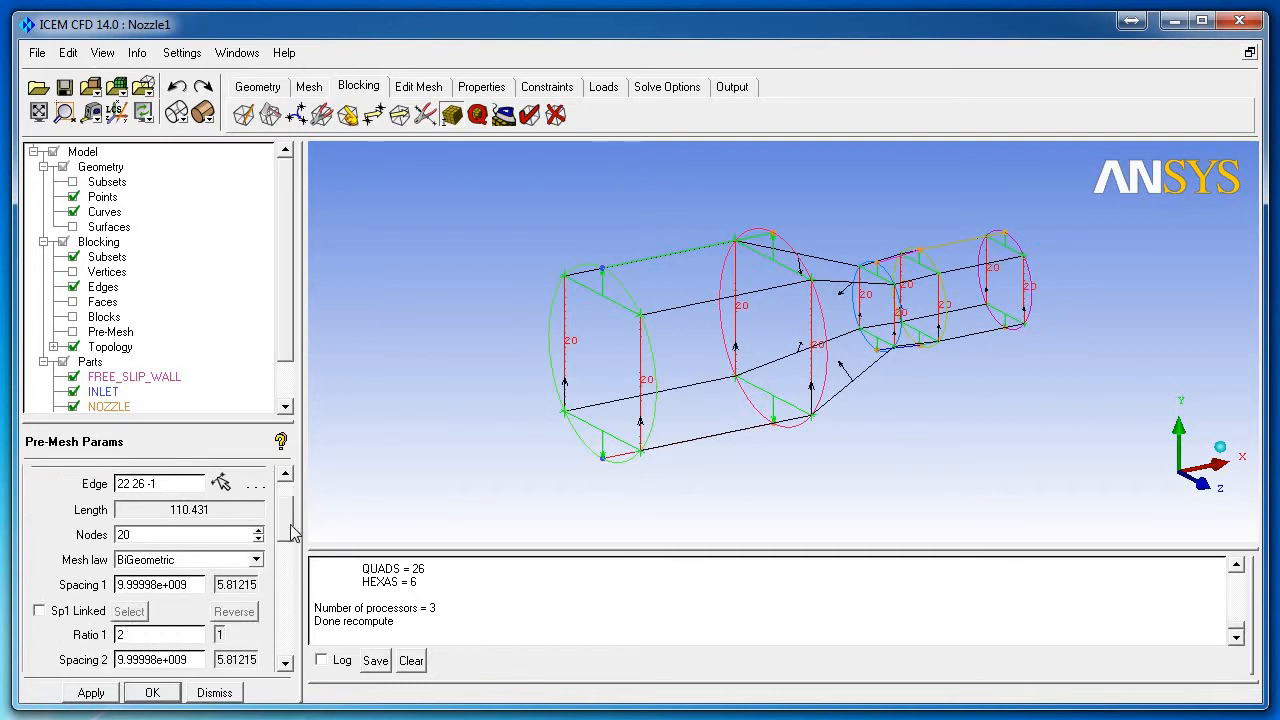
left_click(221, 484)
left_click(621, 315)
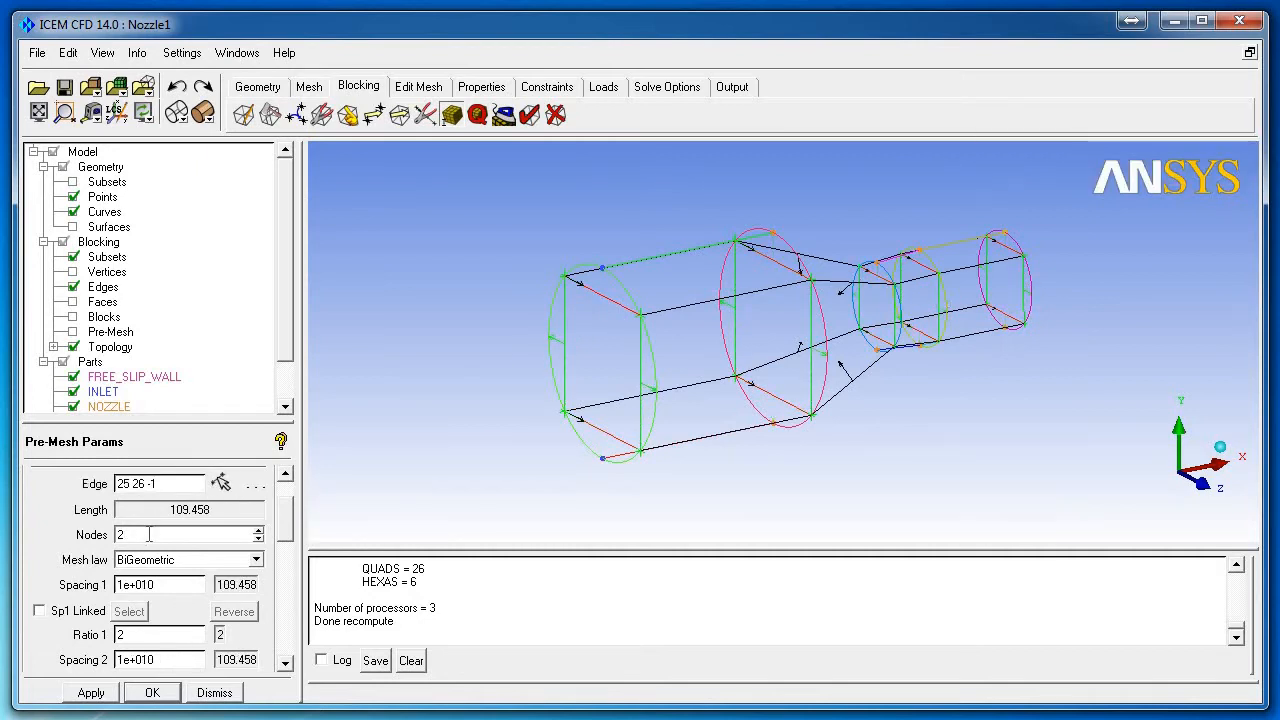
type("0")
left_click(91, 692)
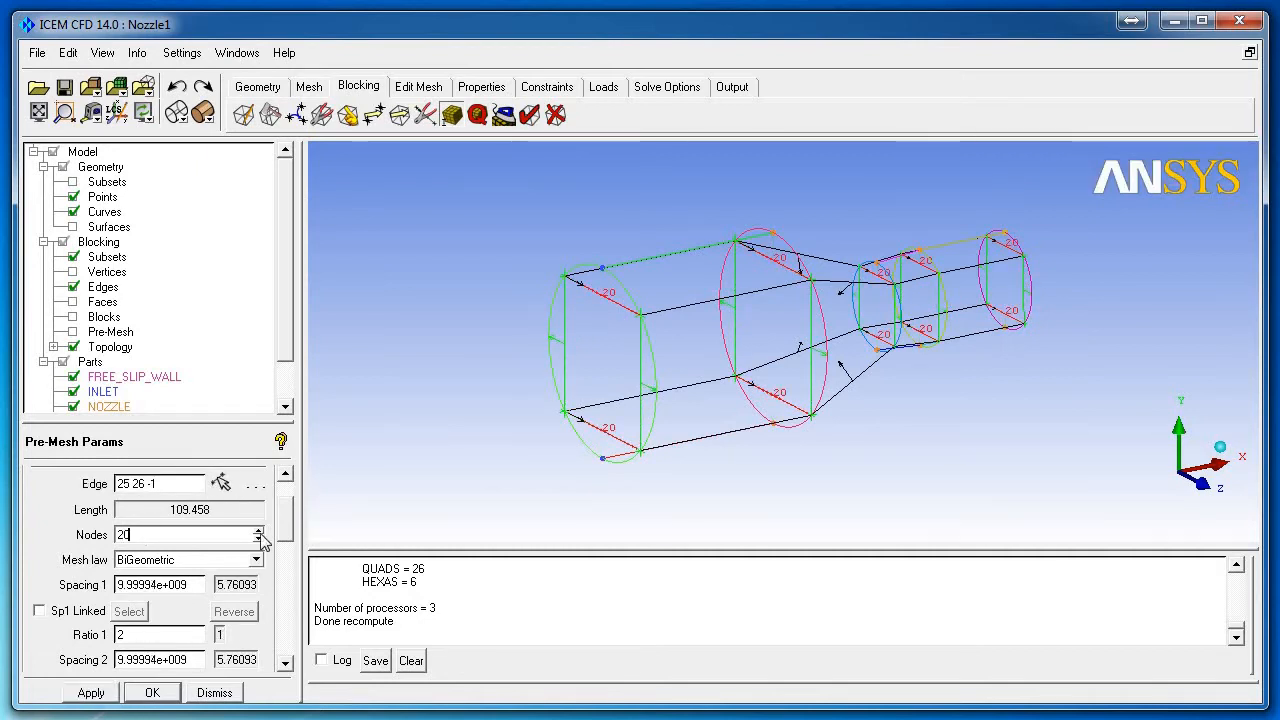
Step: Set 50 nodes along the inlet cylinder and 45 along the converging cone
left_click(221, 484)
left_click(668, 309)
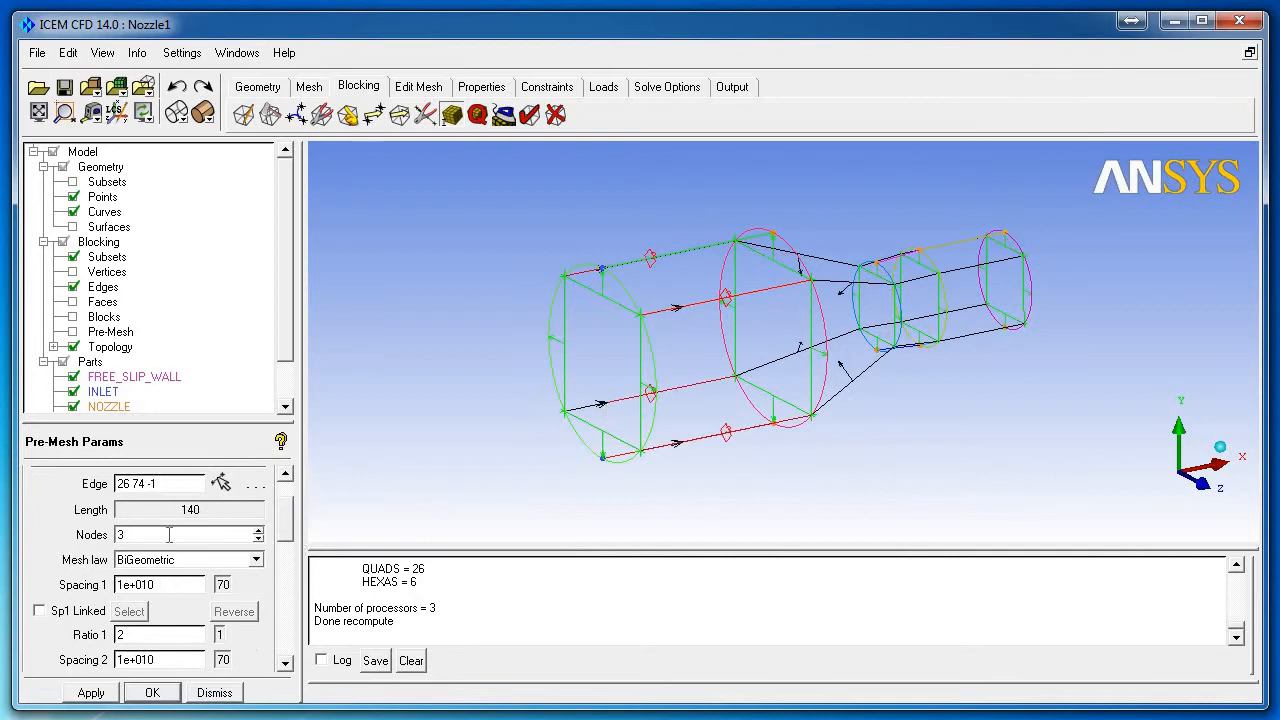
type("50")
left_click(91, 692)
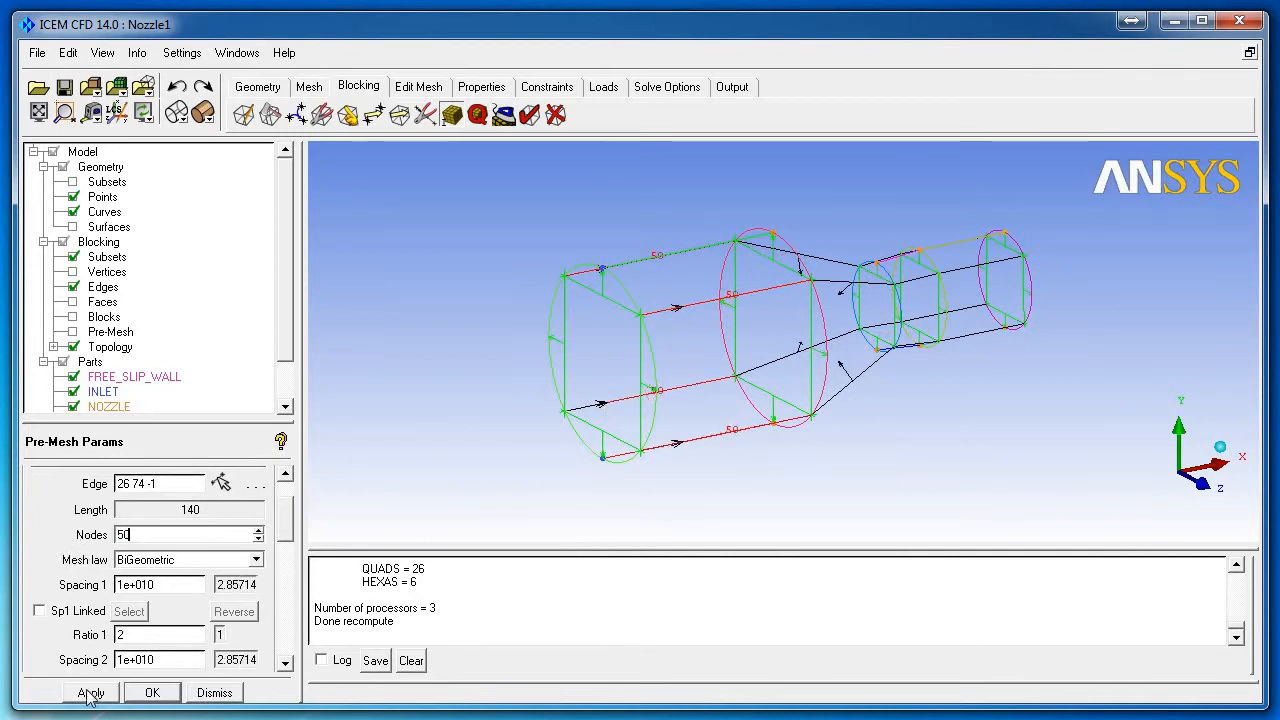
left_click(222, 484)
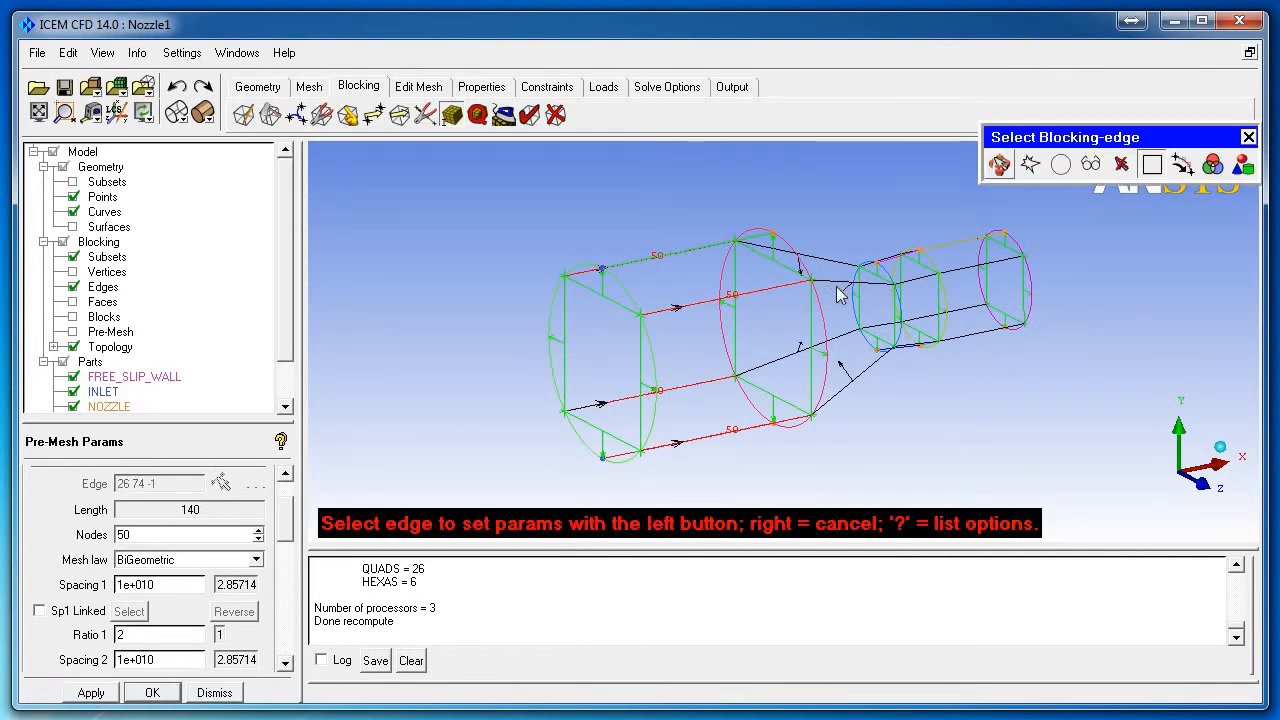
left_click(843, 288)
type("45")
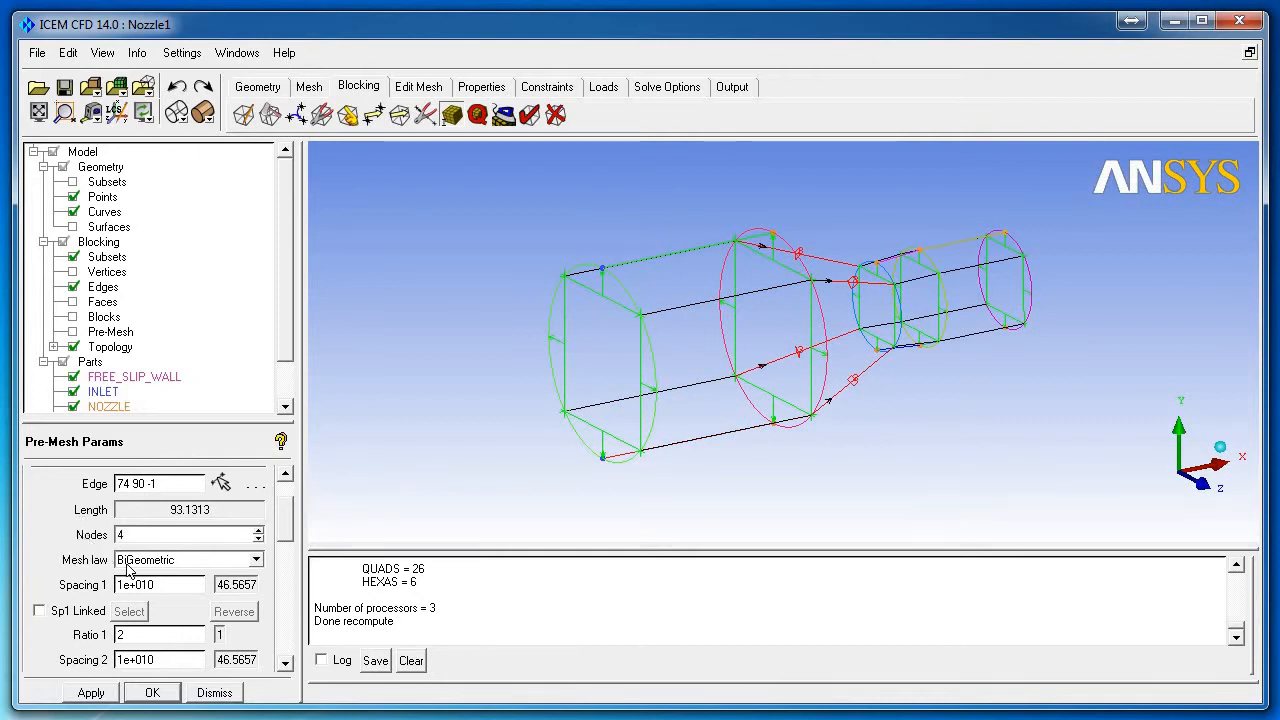
left_click(91, 692)
Step: Set 35 nodes along the throat and a new node count on the outlet axial edges
left_click(222, 484)
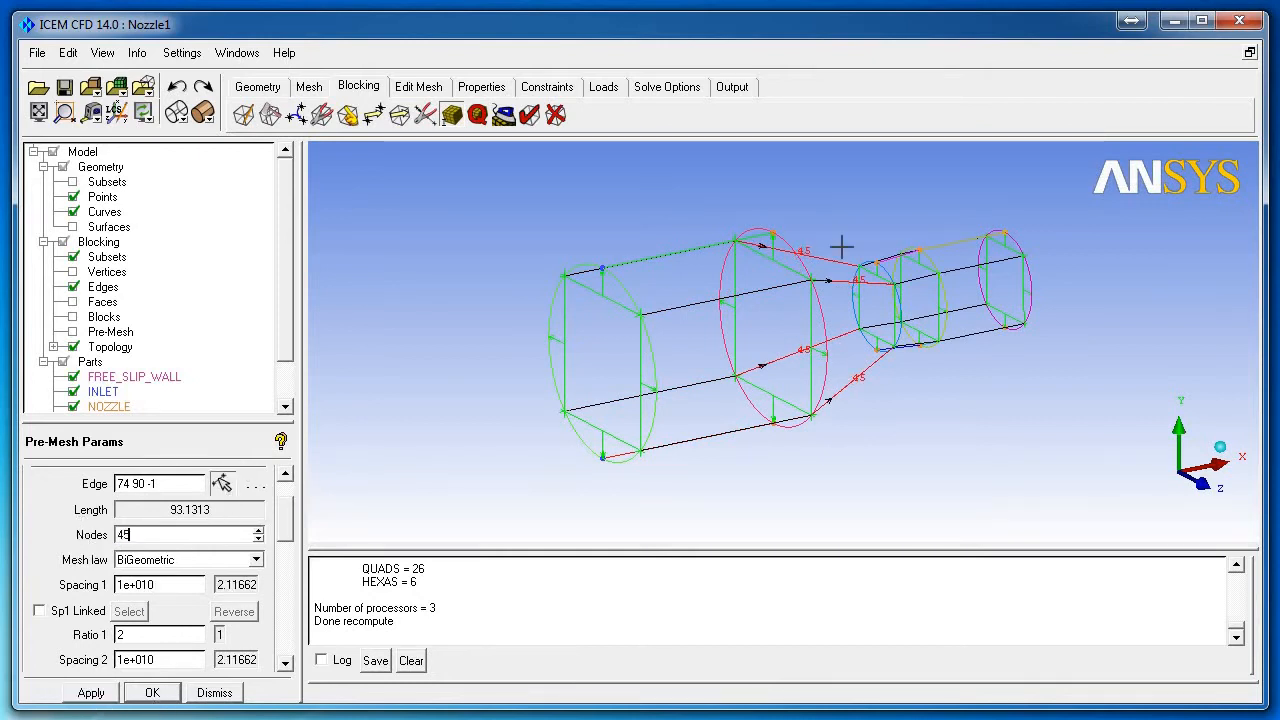
left_click(921, 293)
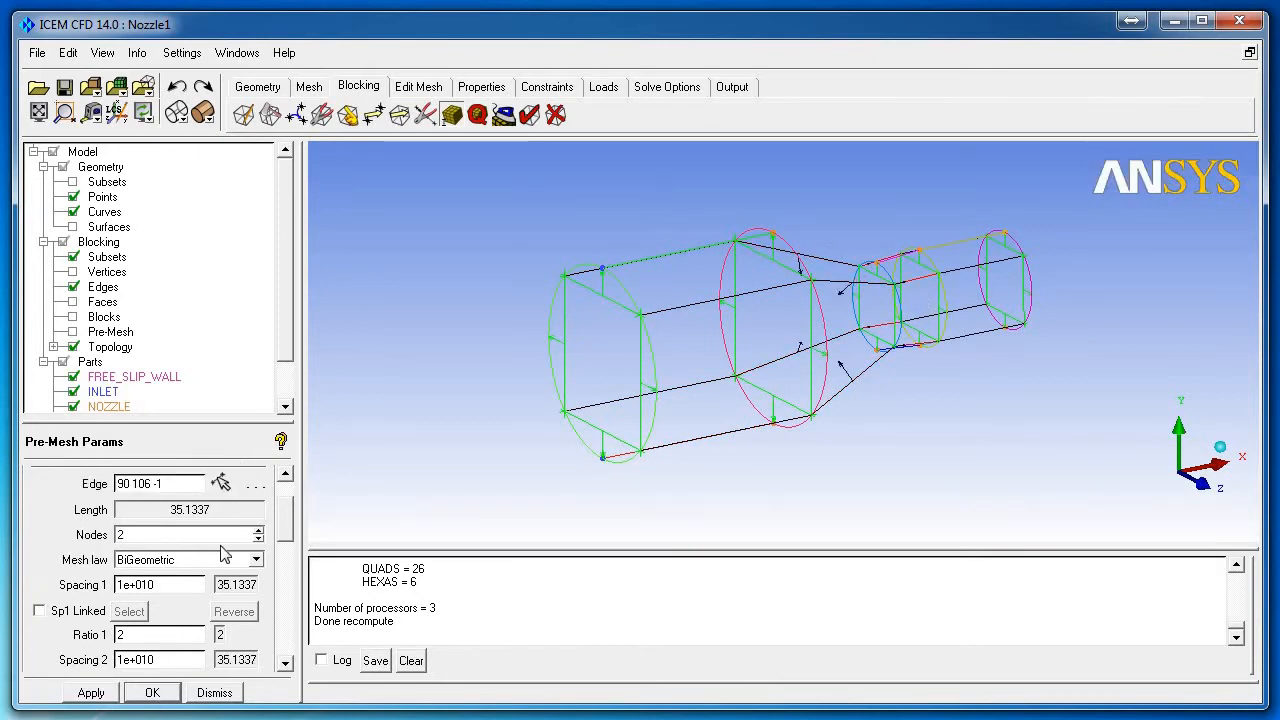
double_click(124, 534)
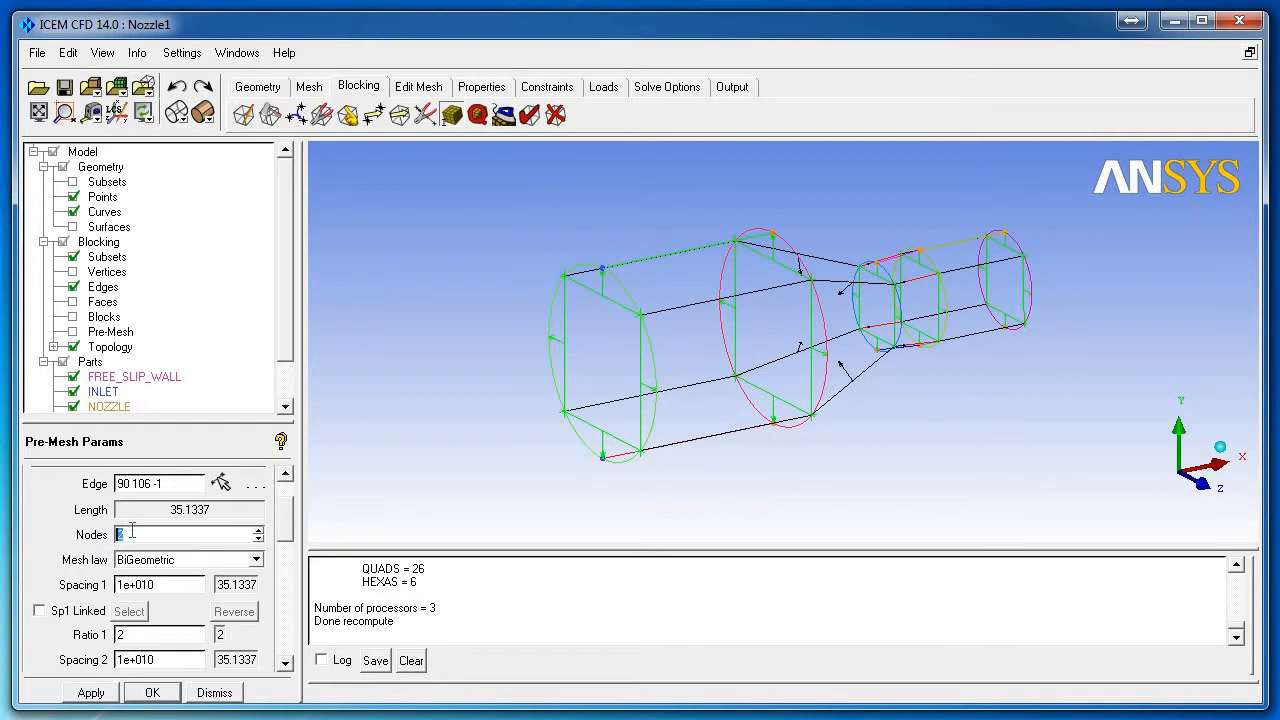
left_click(104, 697)
left_click(222, 484)
left_click(968, 278)
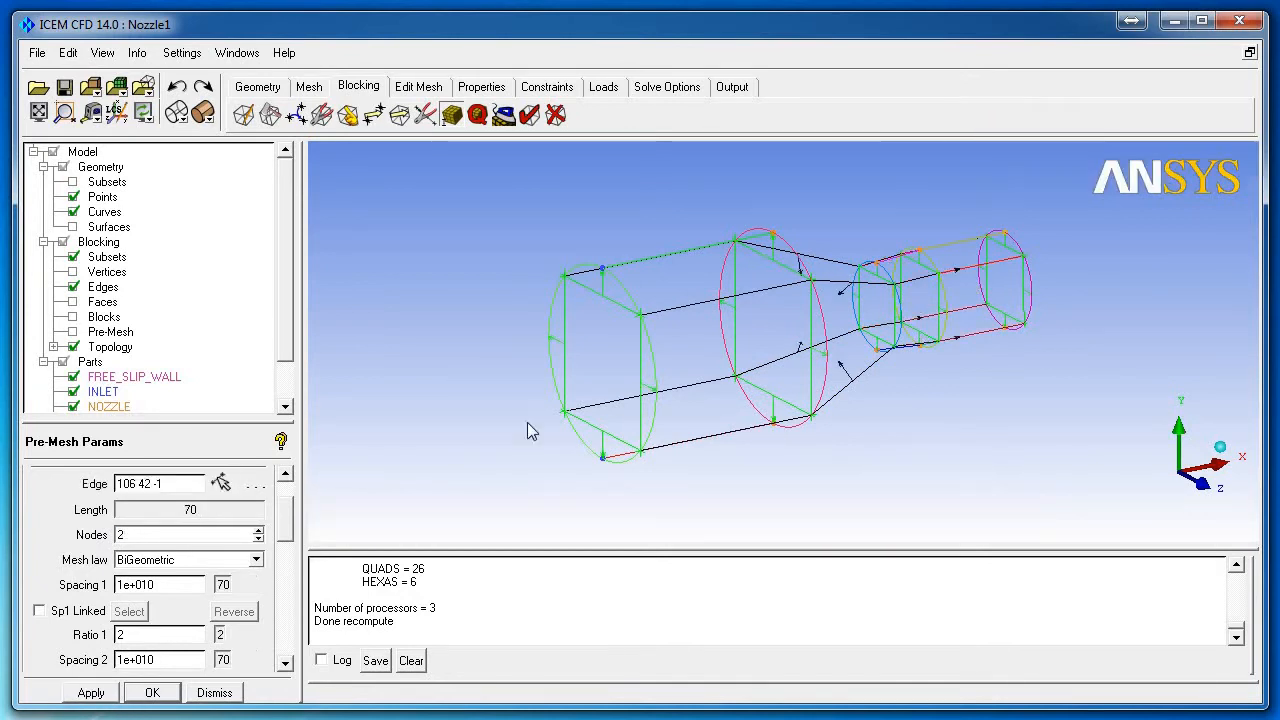
type("40")
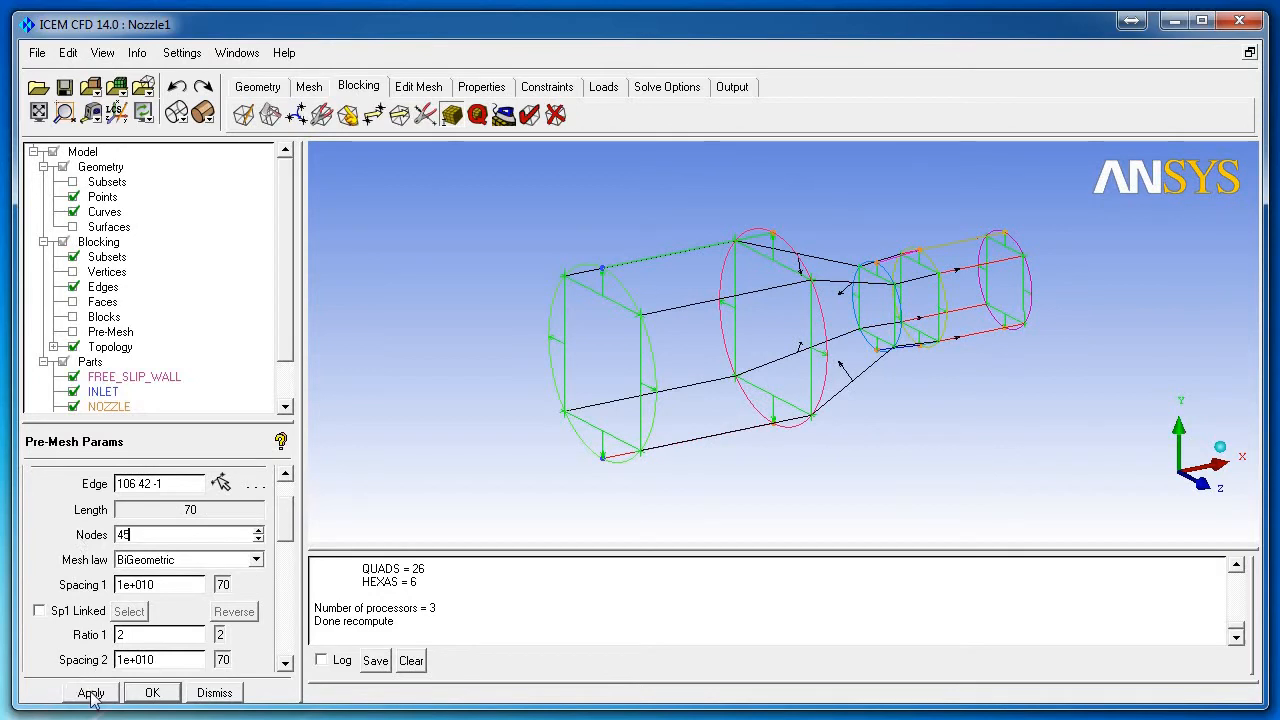
left_click(90, 692)
left_click(213, 692)
left_click(73, 332)
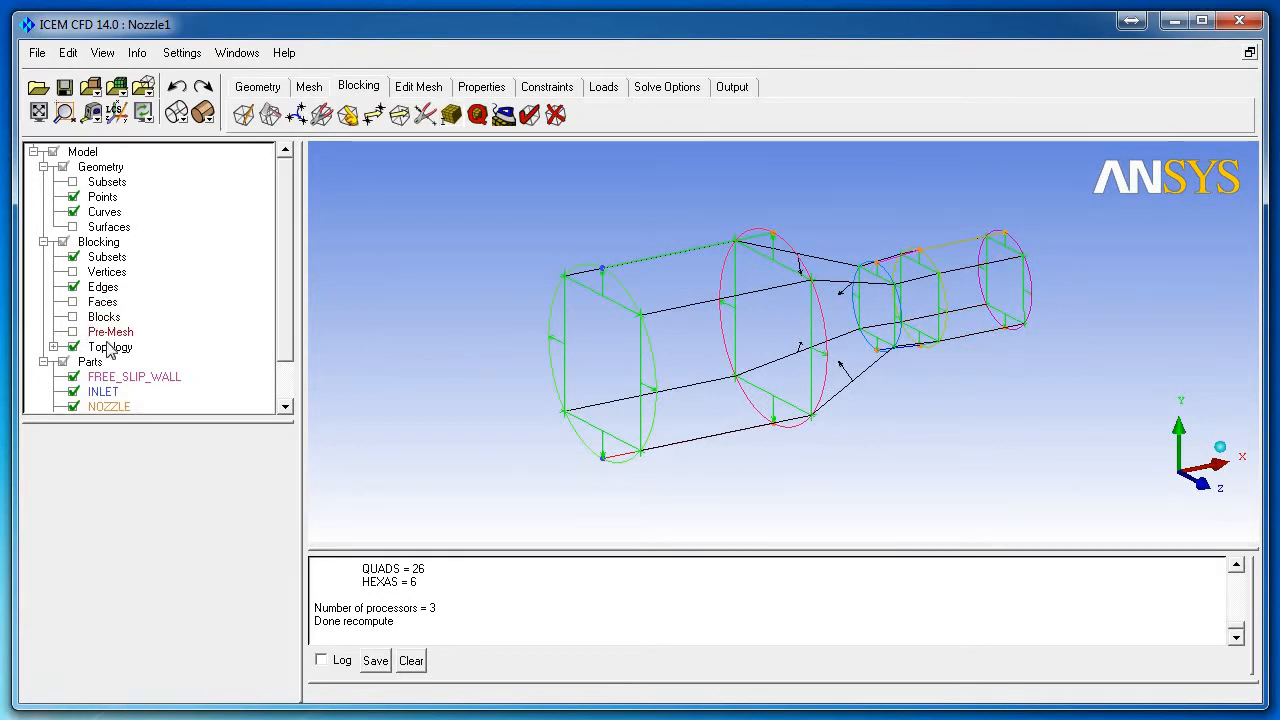
Step: Recompute the pre-mesh with the refined node counts and inspect the dense nozzle mesh
left_click(797, 531)
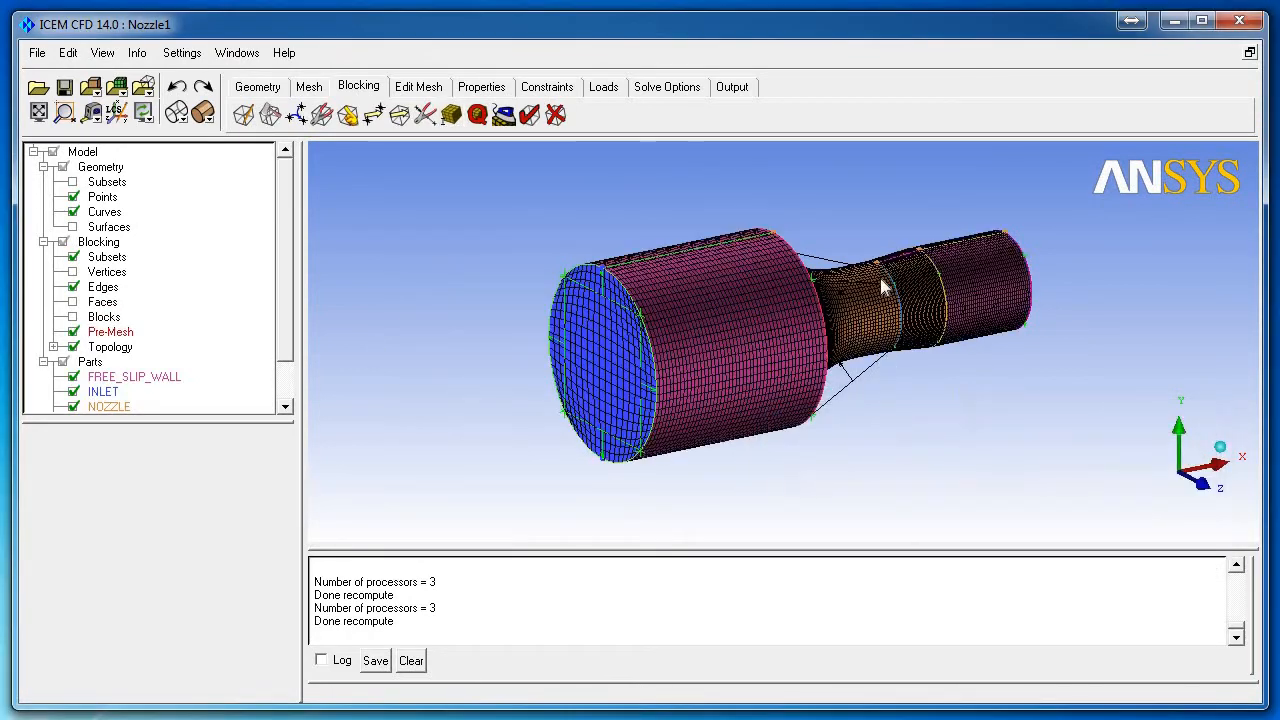
left_click_drag(886, 286, 790, 325)
left_click(477, 115)
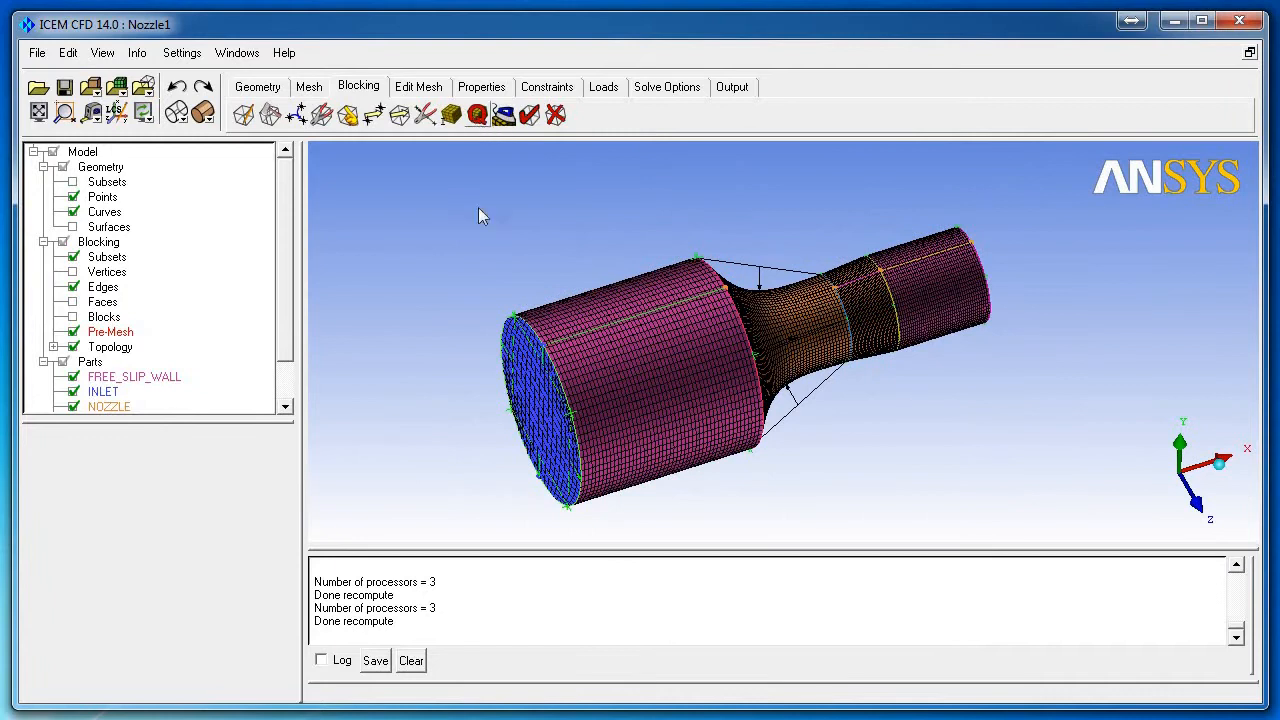
Step: Run the pre-mesh quality histogram (minimum 0.0465), close it, and hide the pre-mesh
left_click(98, 694)
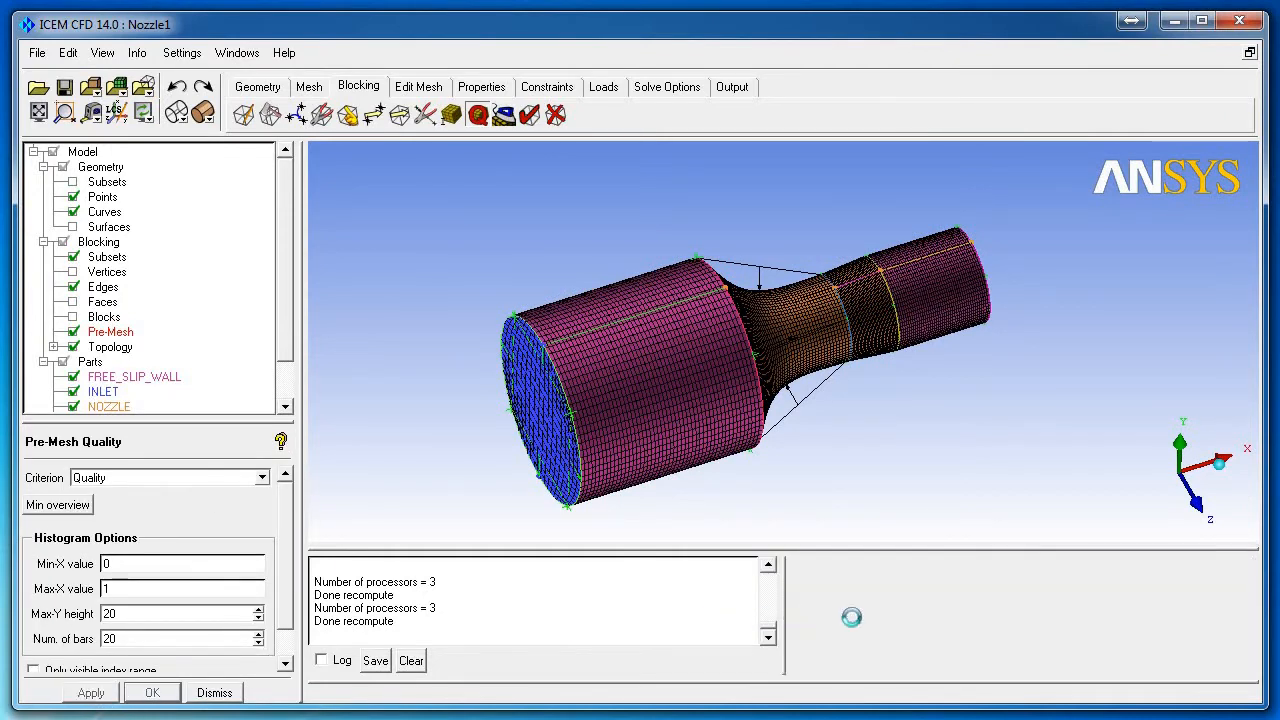
right_click(862, 612)
left_click(894, 630)
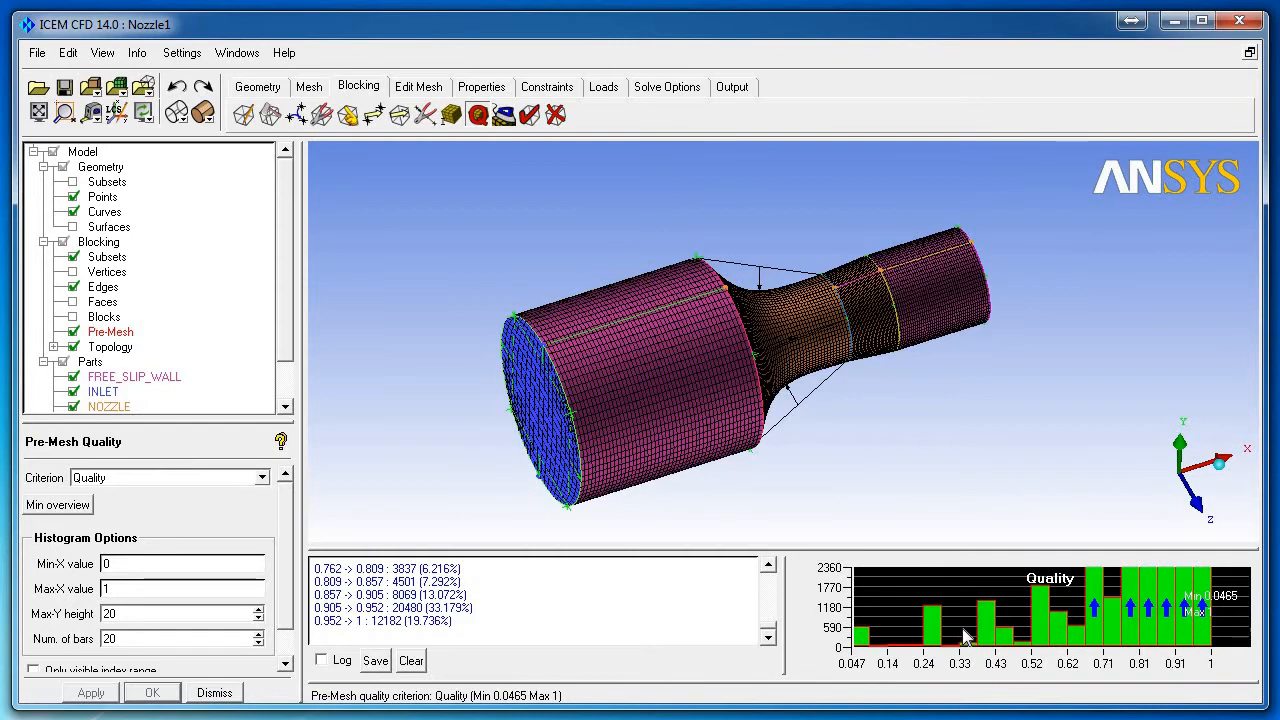
scroll(760, 394, "up", 1)
scroll(783, 397, "down", 1)
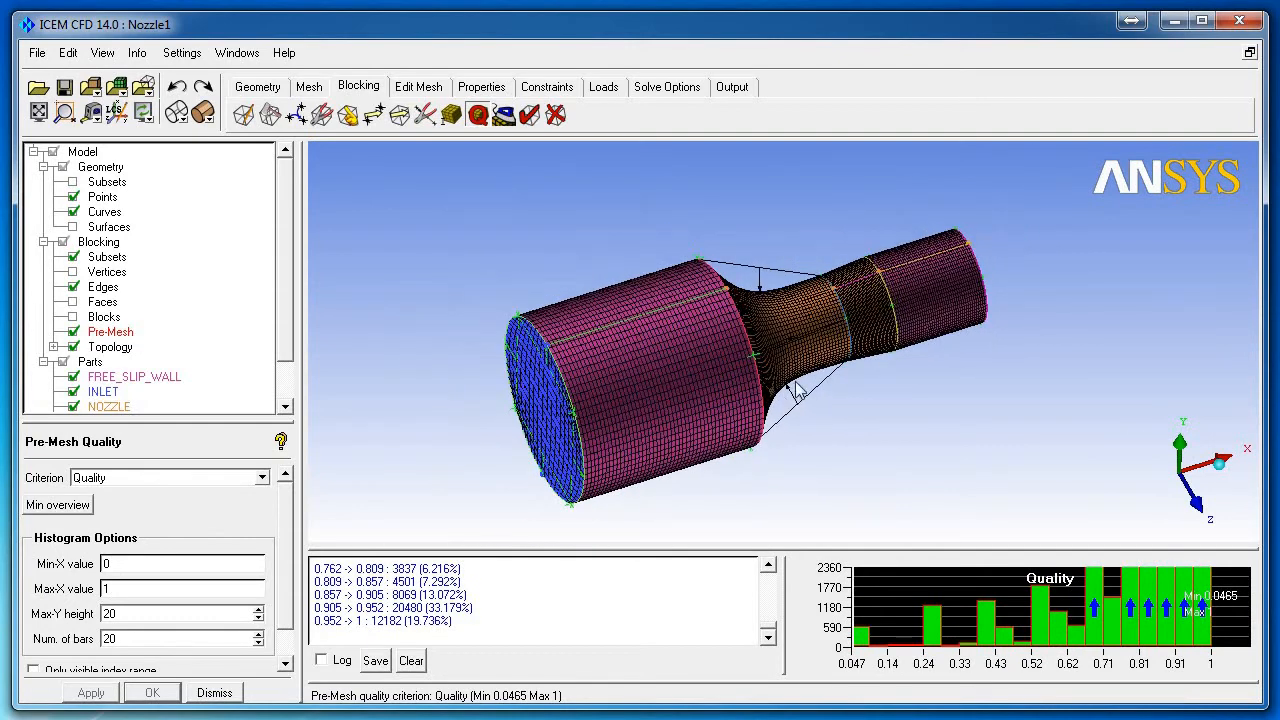
left_click_drag(795, 382, 787, 308)
scroll(834, 357, "up", 1)
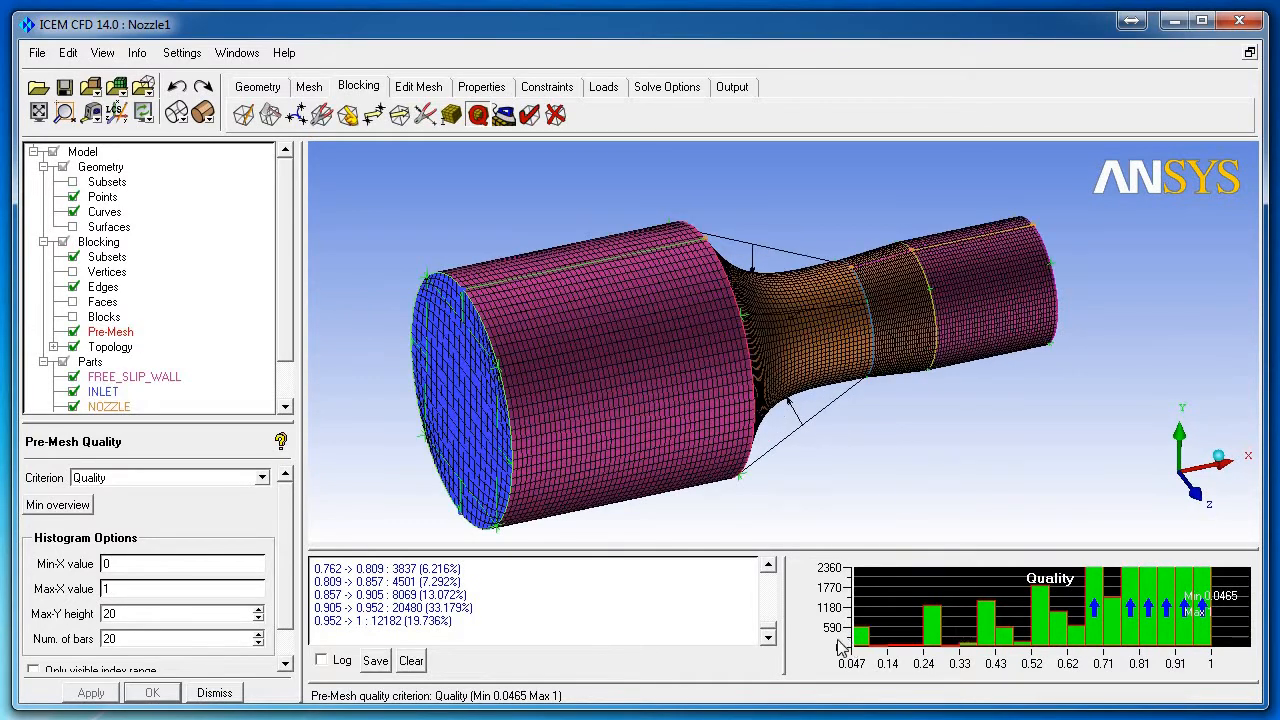
right_click(884, 599)
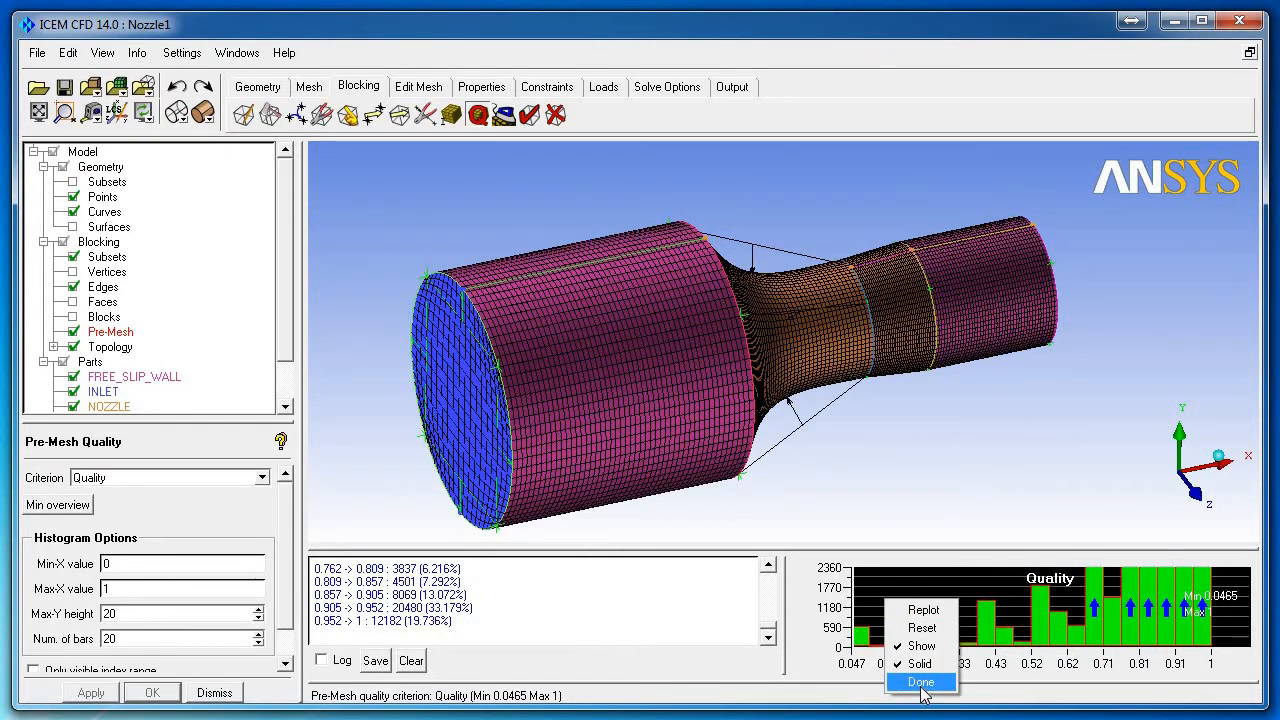
left_click(921, 684)
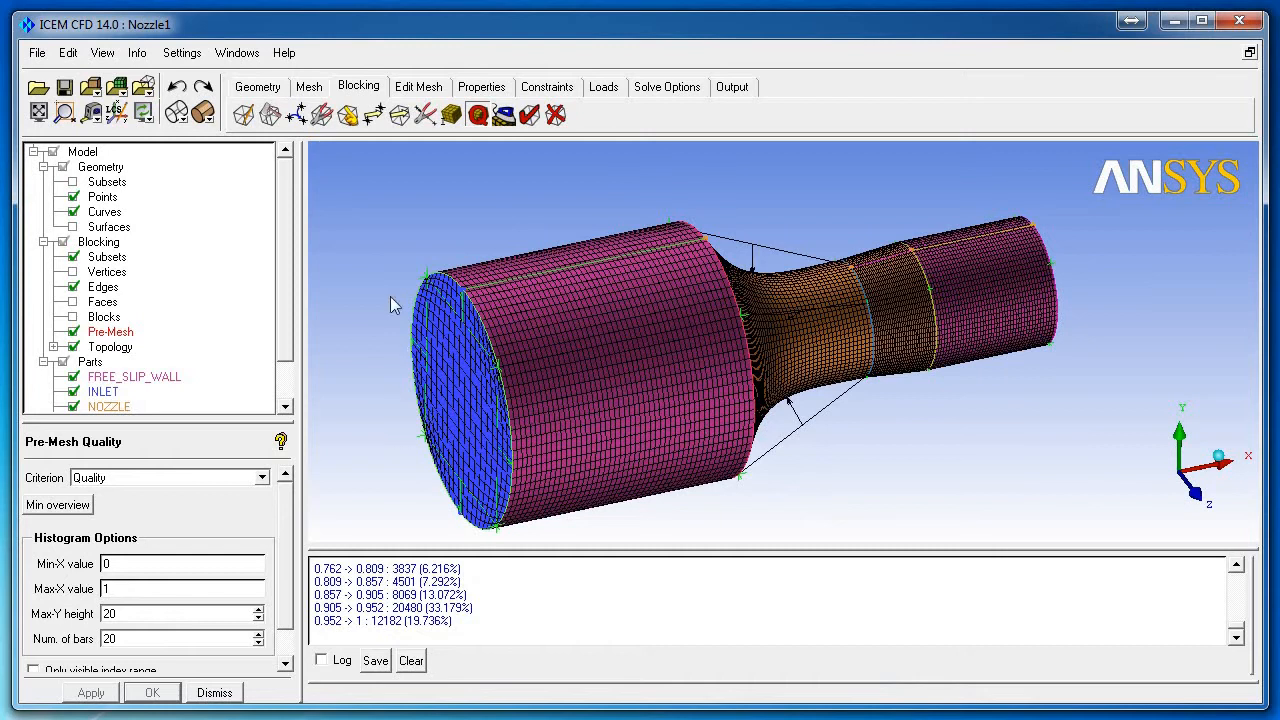
left_click_drag(491, 228, 560, 420)
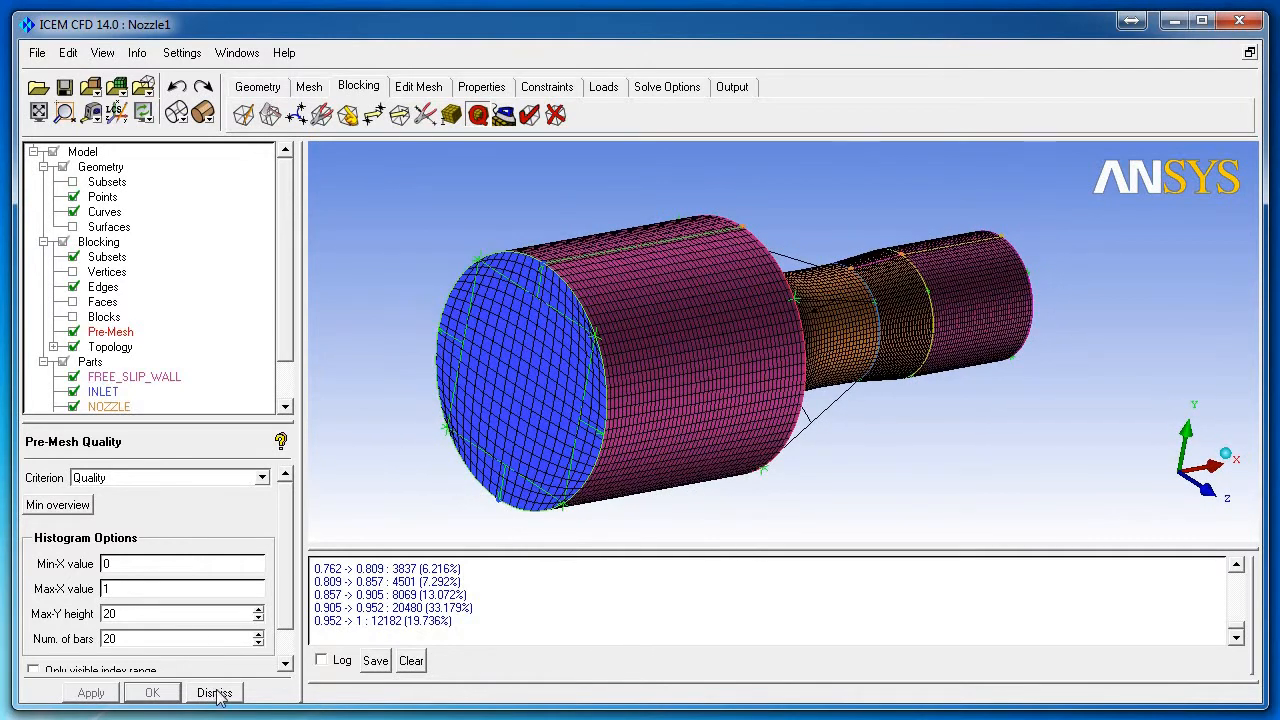
left_click(73, 331)
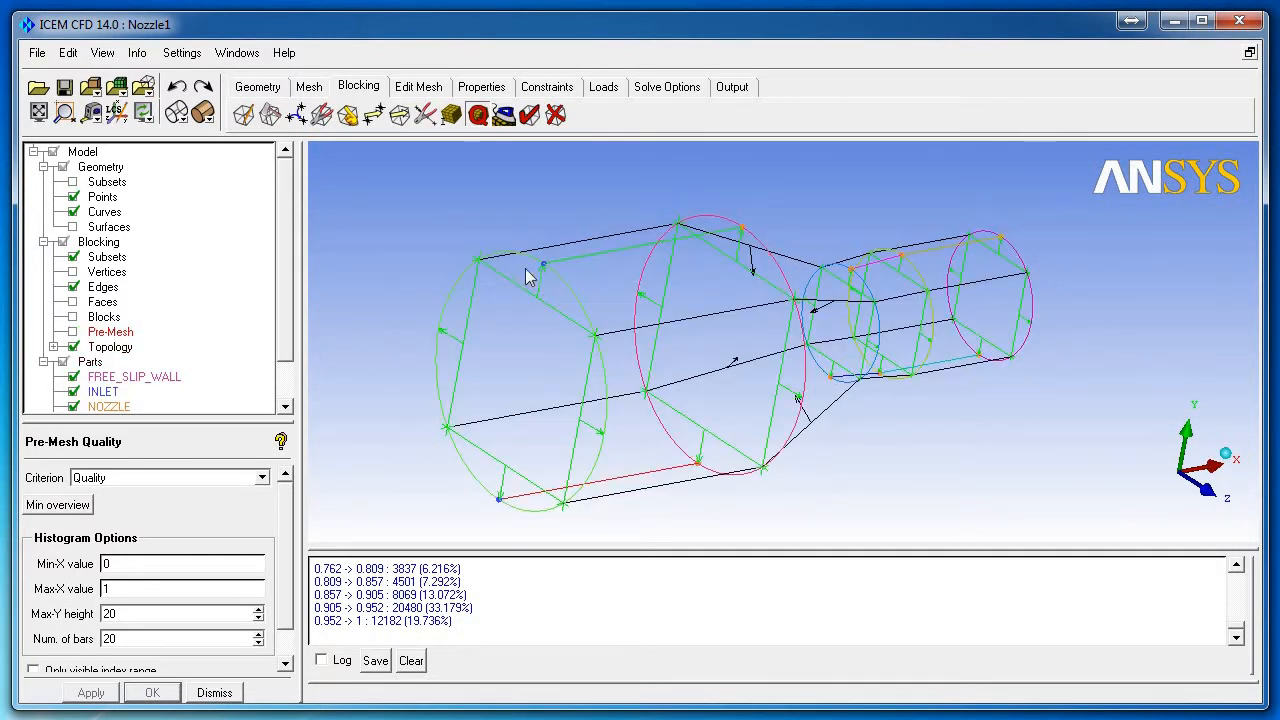
Step: Save the project and select all nozzle blocks for a new O-grid
left_click(270, 114)
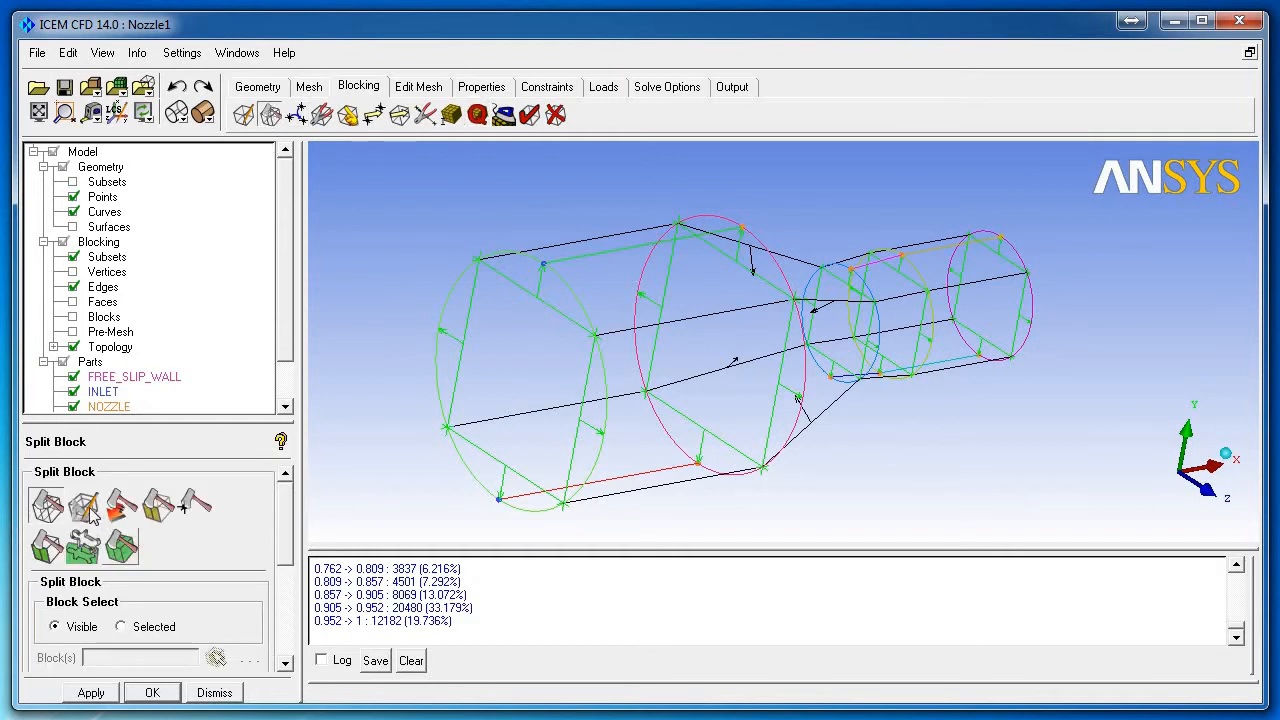
key("ctrl+s")
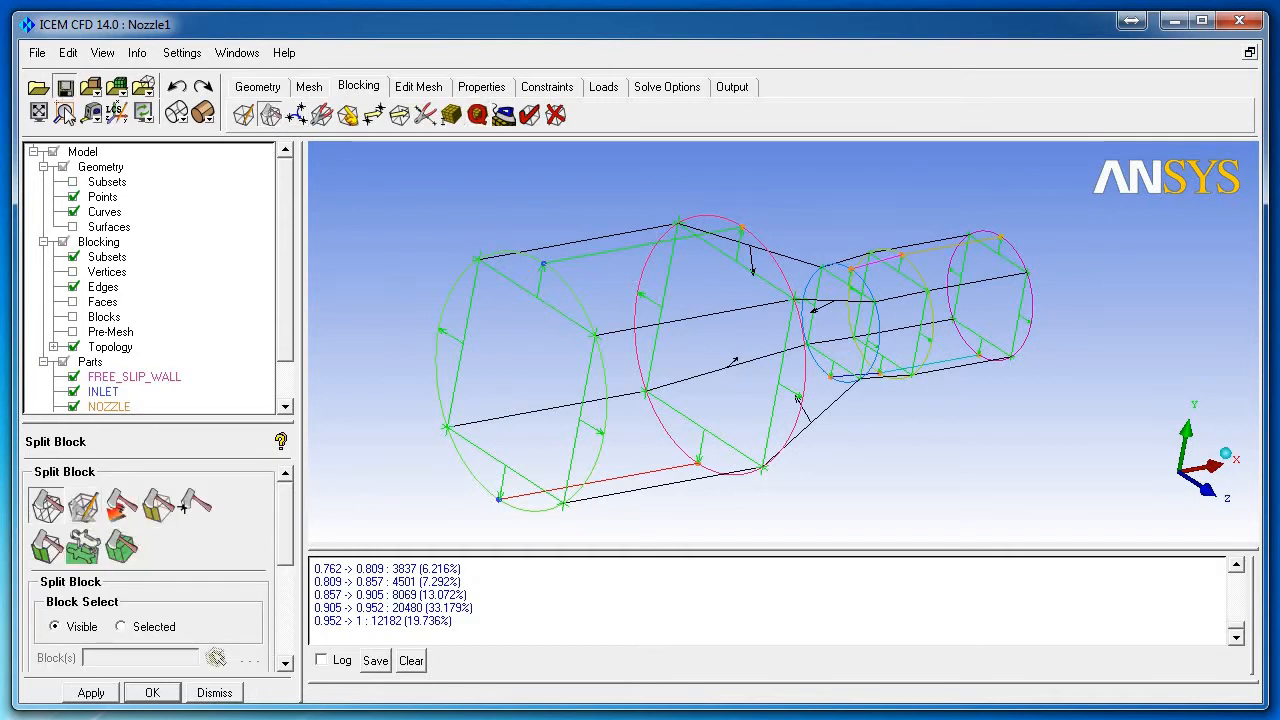
left_click(84, 506)
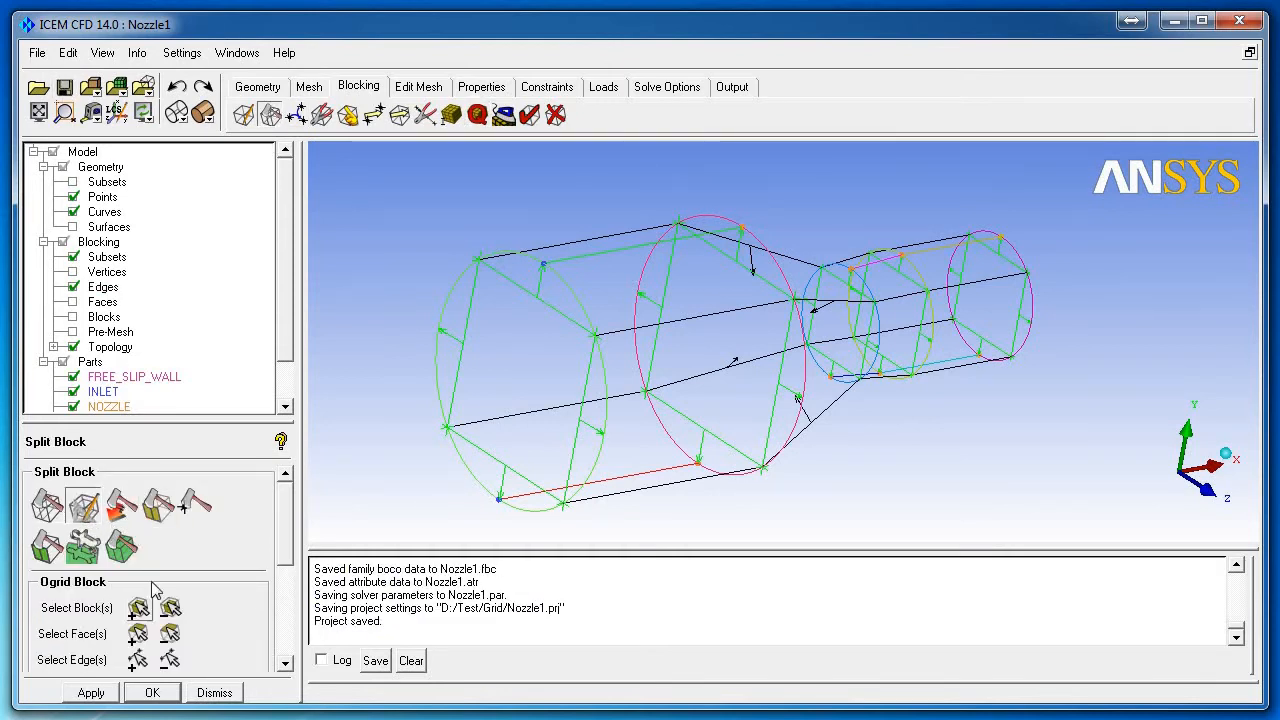
left_click(139, 607)
scroll(482, 254, "down", 6)
left_click_drag(948, 429, 486, 229)
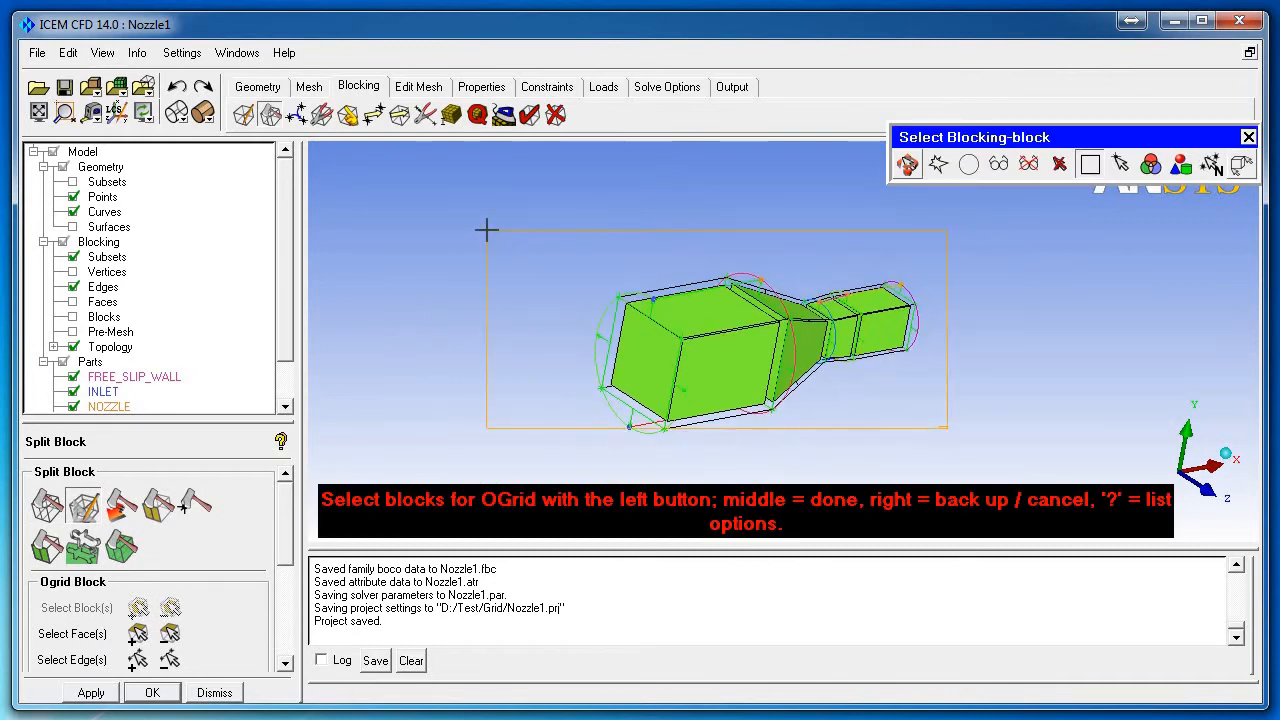
middle_click(502, 249)
Step: Include the inlet and outlet end faces and create the O-grid
left_click(138, 633)
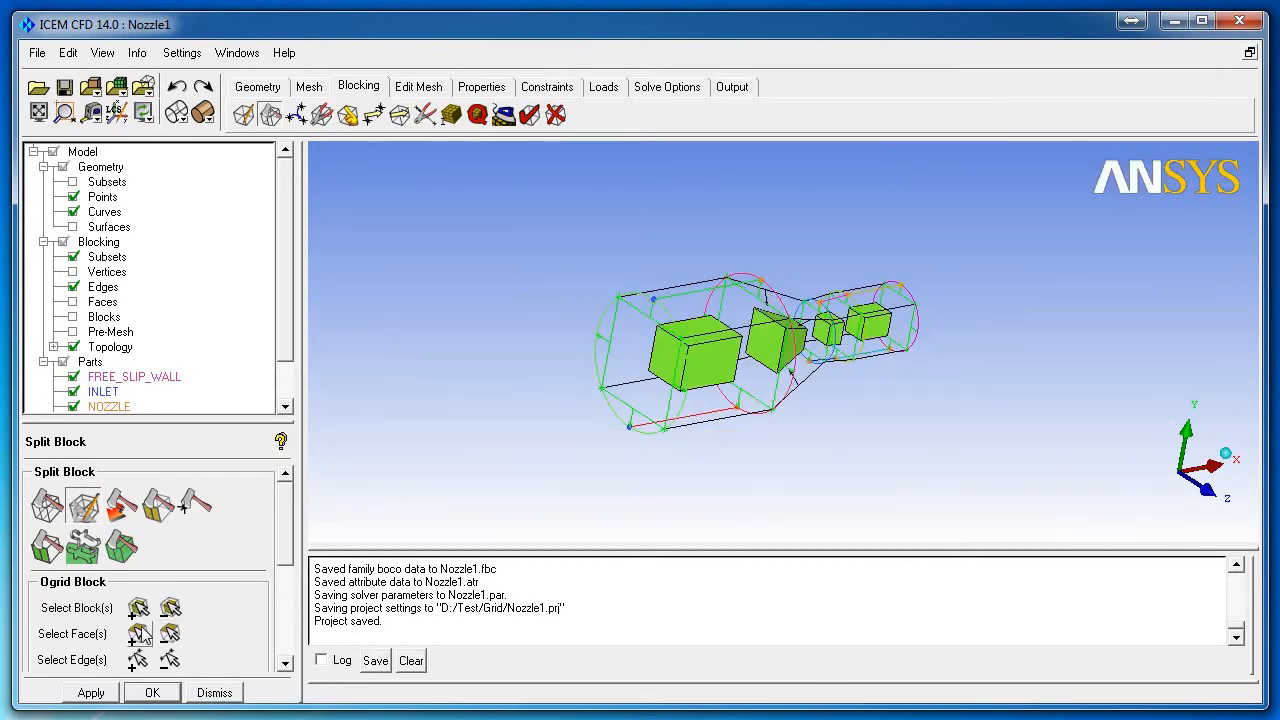
scroll(534, 403, "up", 2)
left_click(594, 372)
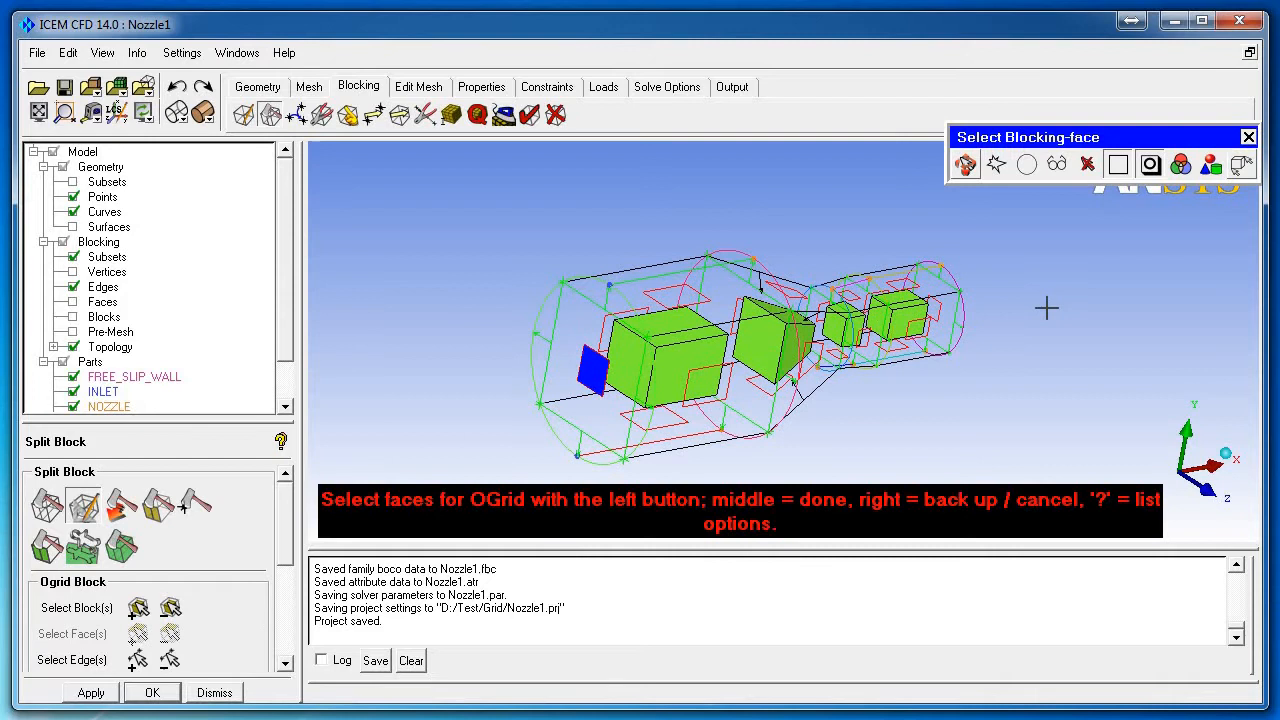
left_click(952, 310)
middle_click(1003, 310)
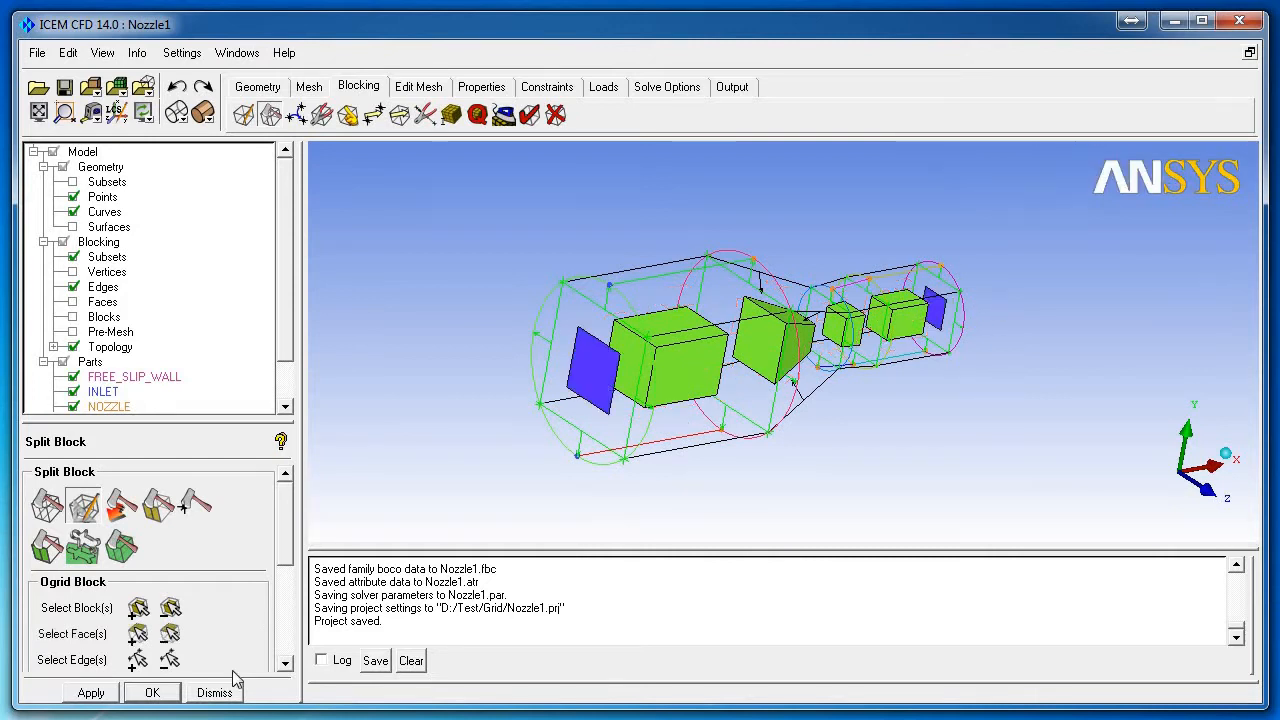
left_click(88, 692)
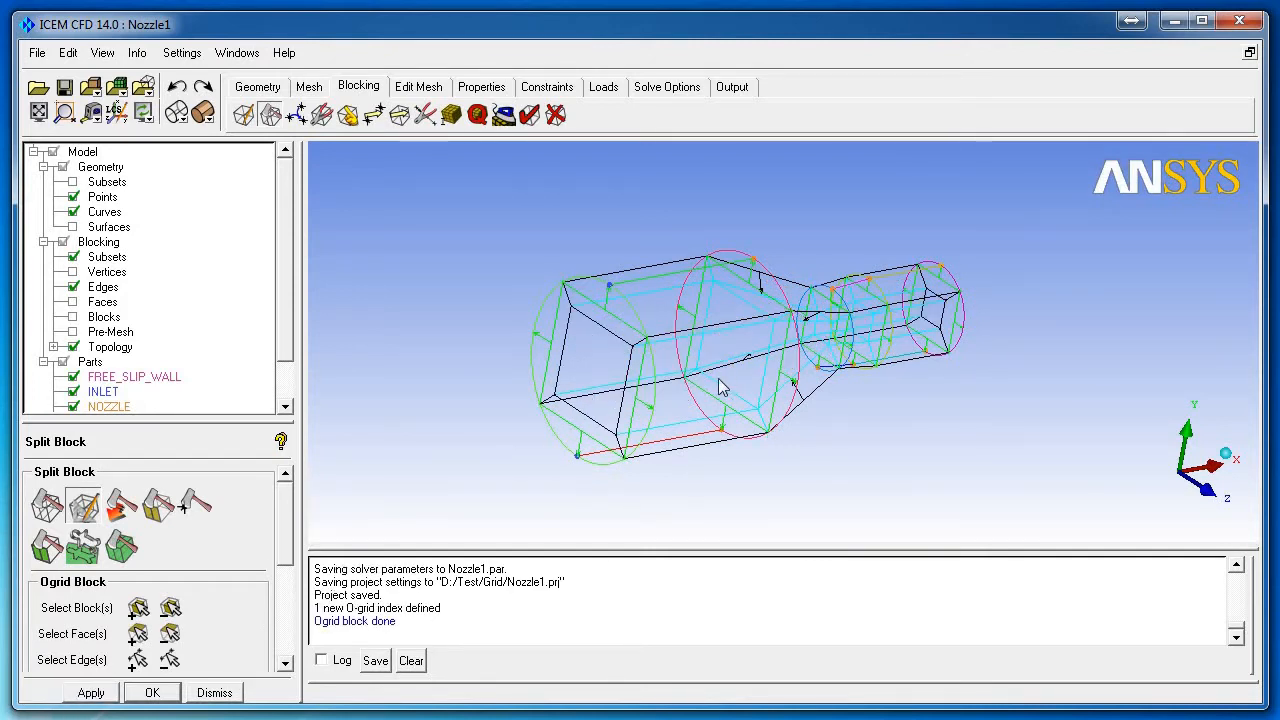
left_click_drag(719, 380, 712, 385)
scroll(714, 387, "up", 2)
scroll(714, 387, "down", 2)
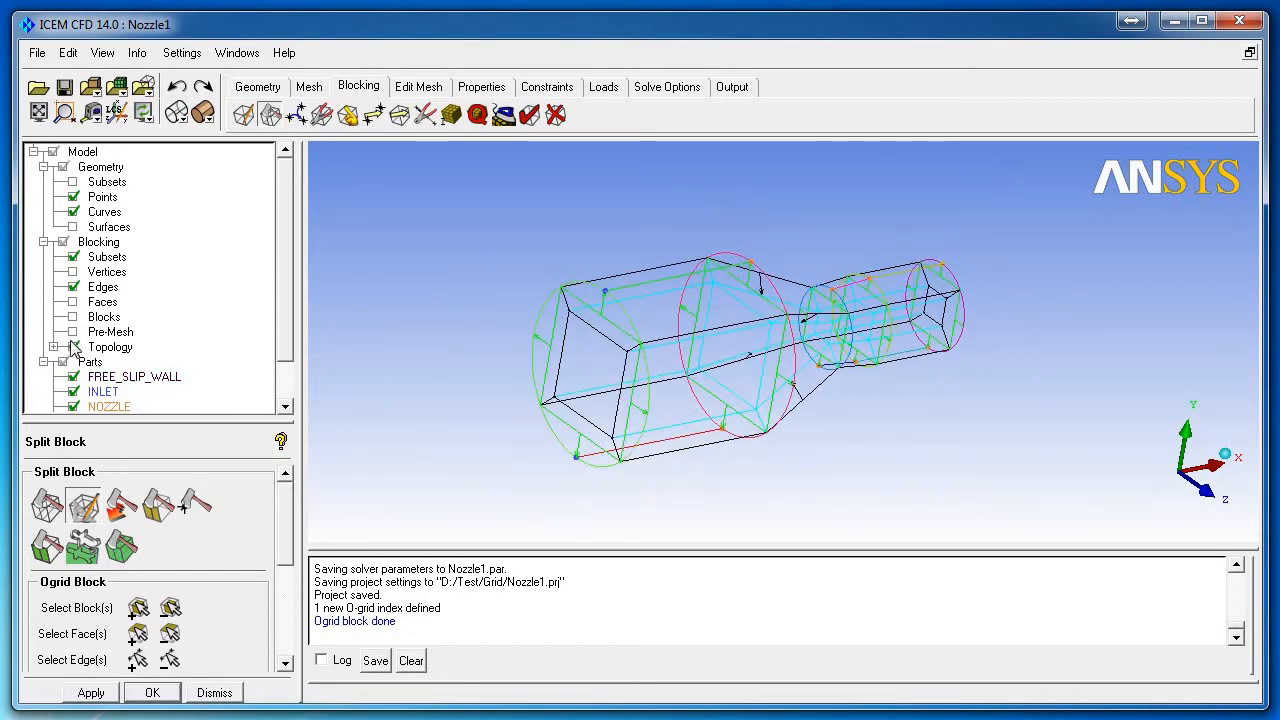
left_click(214, 692)
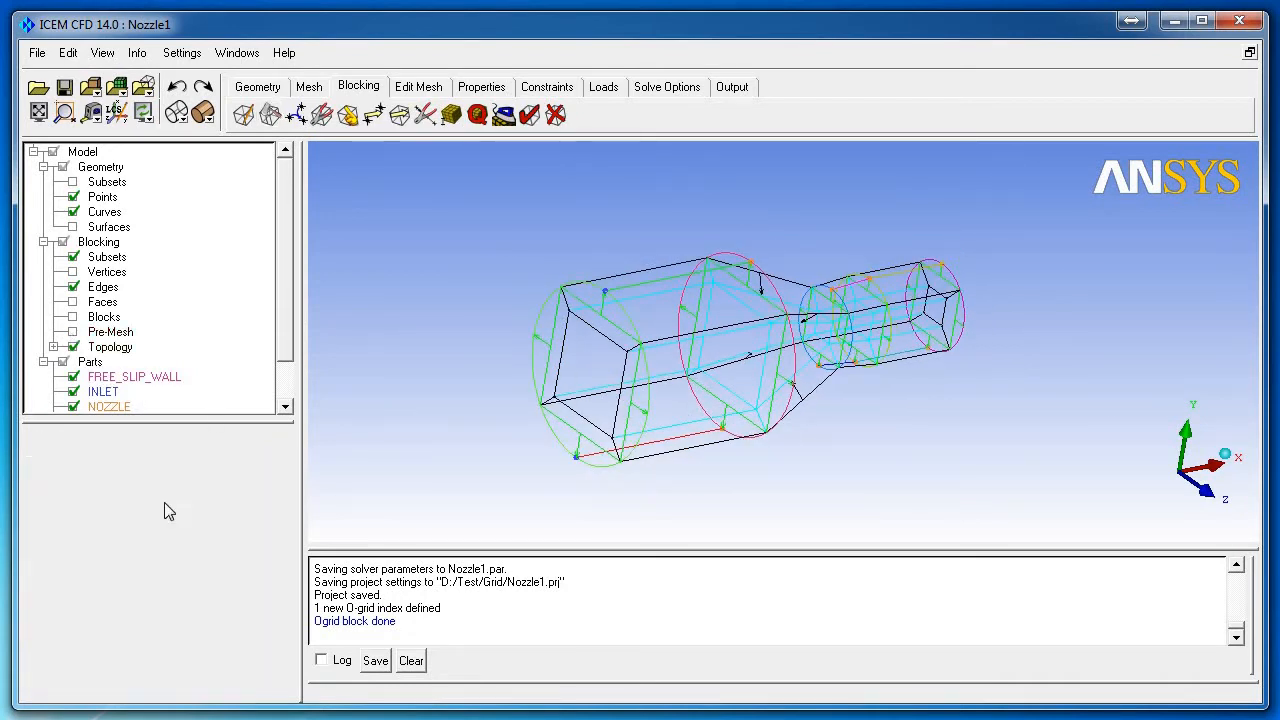
Step: Recompute the O-grid pre-mesh and orbit to inspect its square core and radial cells
left_click(73, 331)
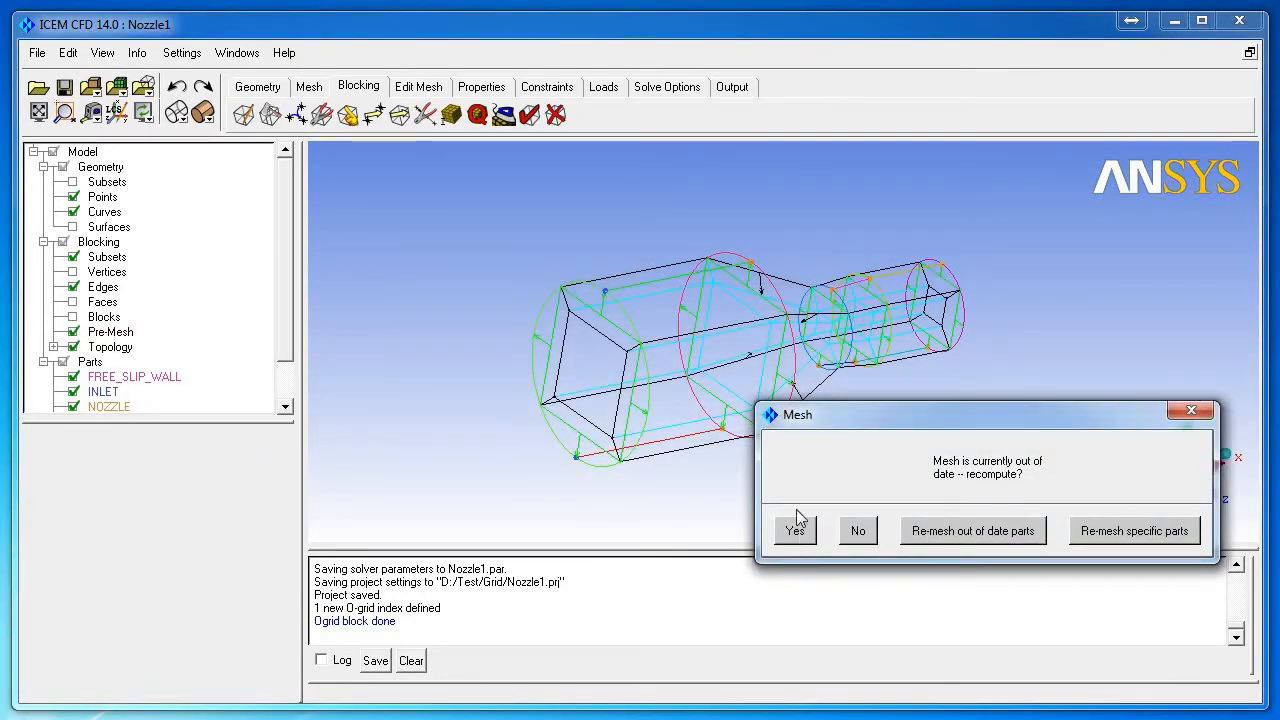
left_click(797, 524)
left_click_drag(706, 378, 950, 352)
scroll(780, 344, "up", 3)
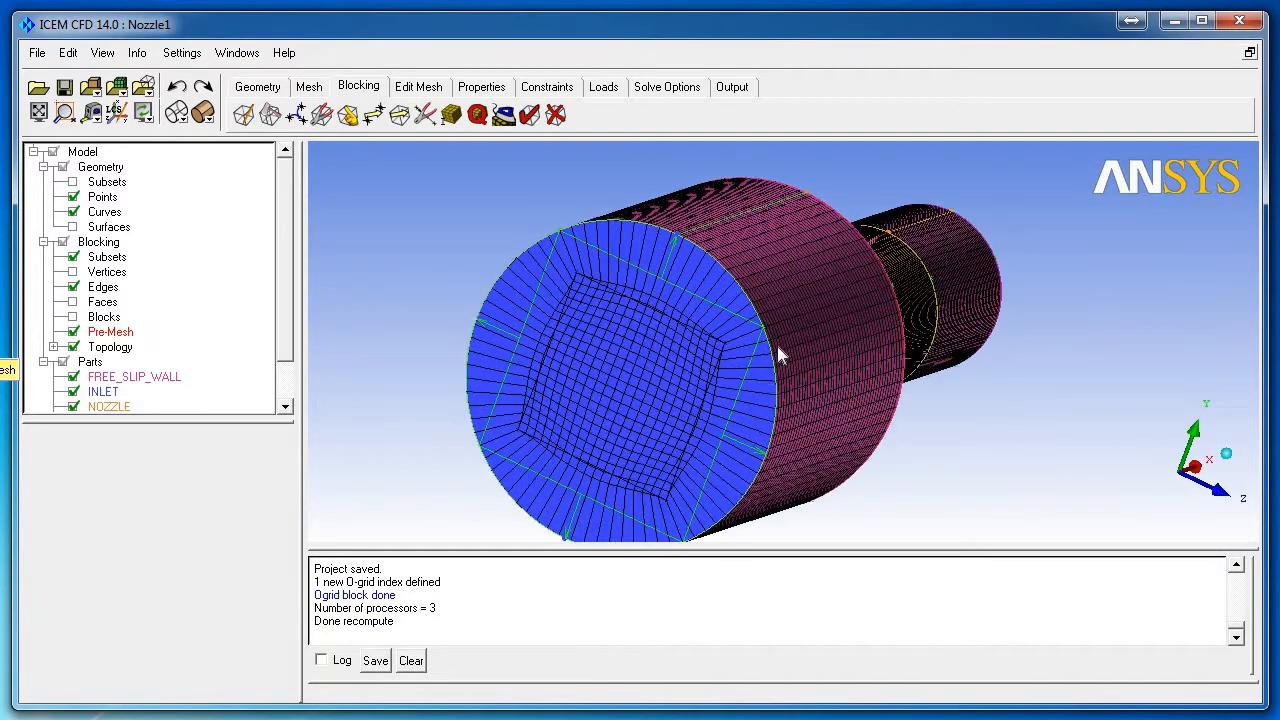
left_click_drag(780, 355, 803, 317)
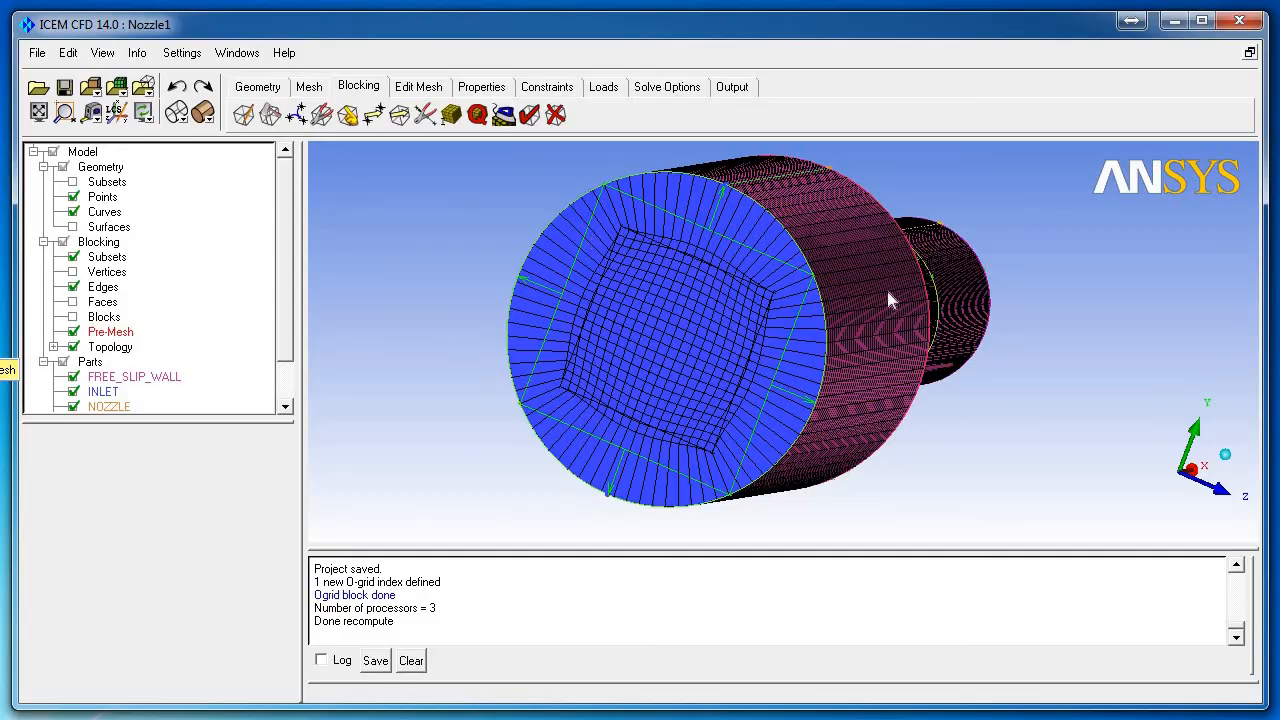
mouse_move(886, 292)
left_mouse_down()
mouse_move(797, 328)
mouse_move(830, 306)
mouse_move(940, 292)
left_mouse_up()
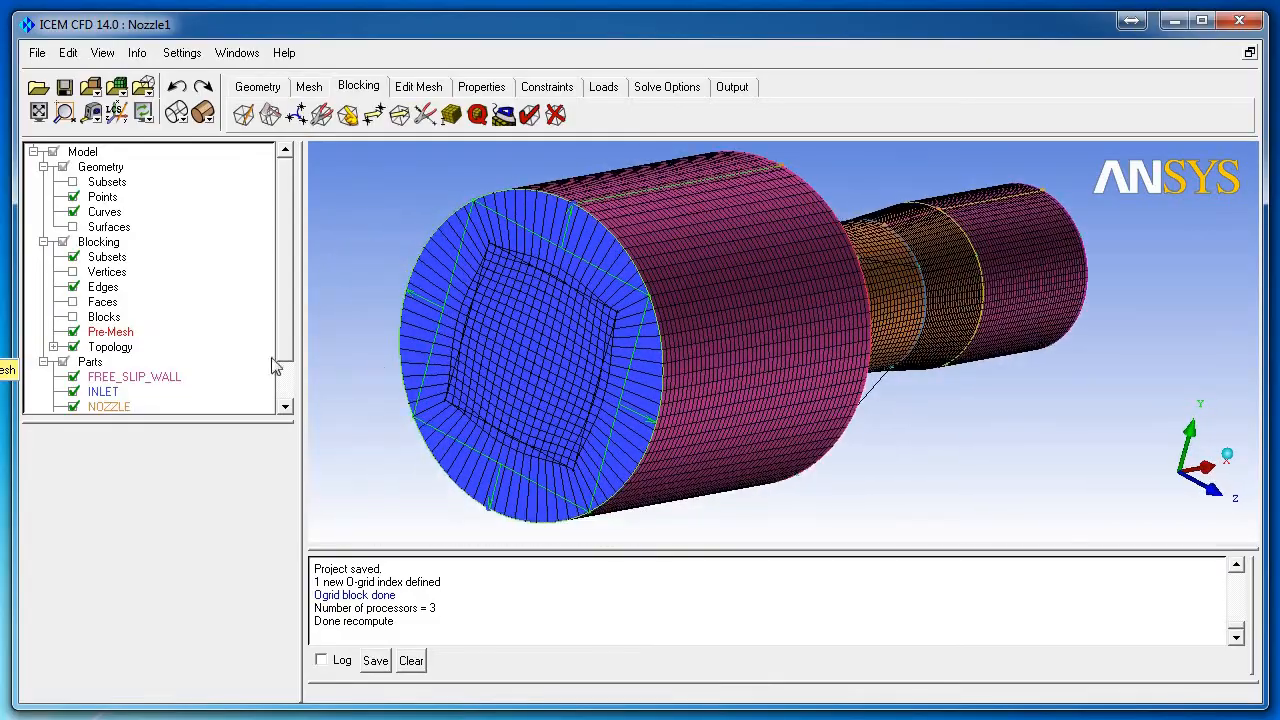
left_click_drag(275, 367, 793, 318)
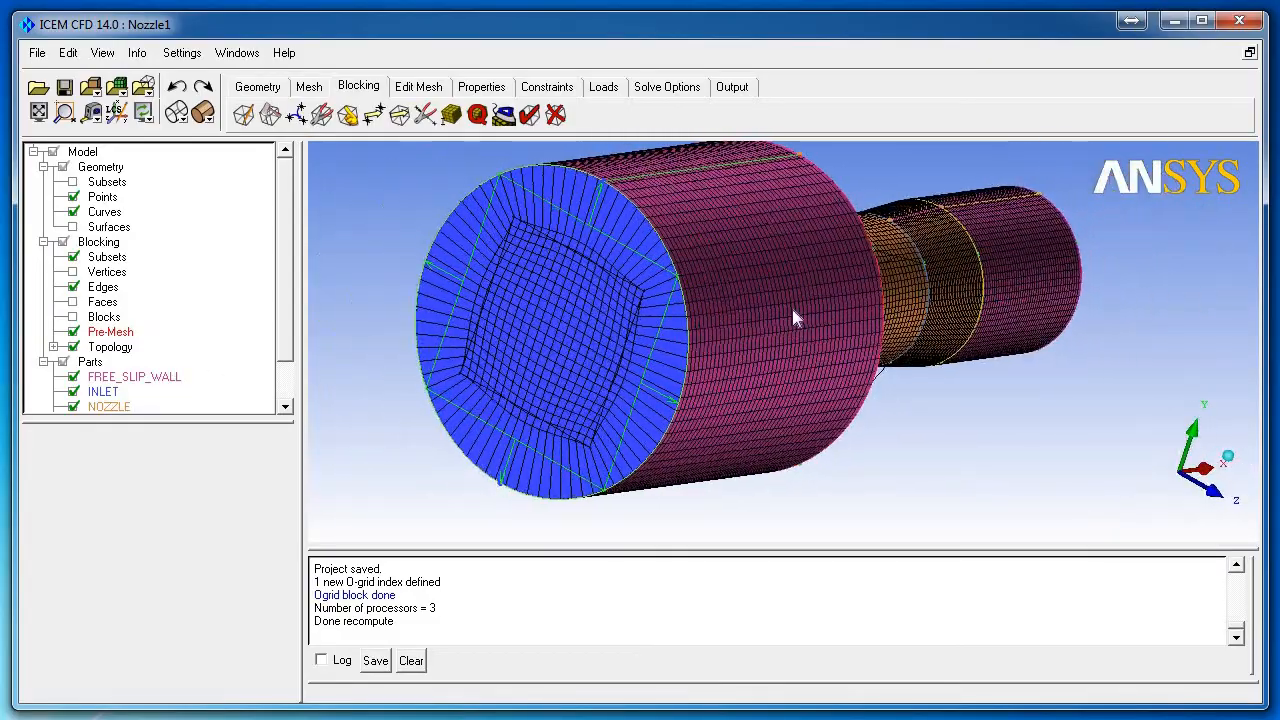
scroll(789, 303, "down", 2)
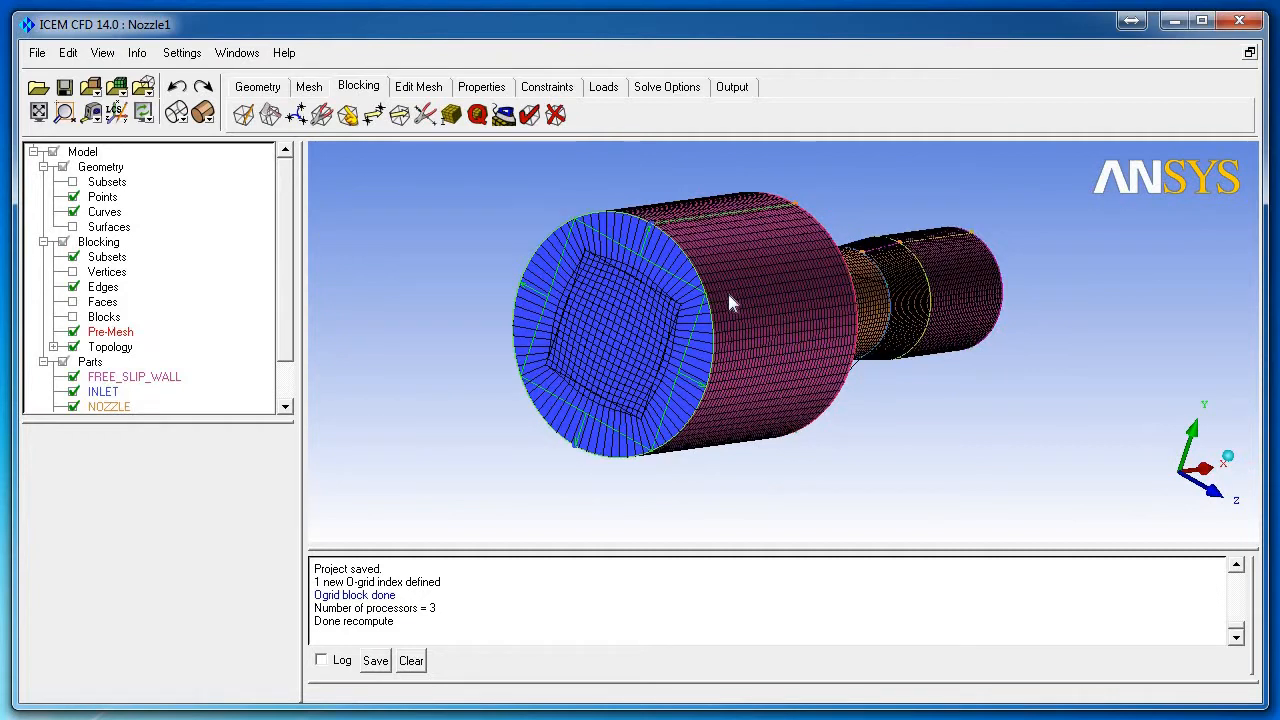
scroll(729, 300, "up", 3)
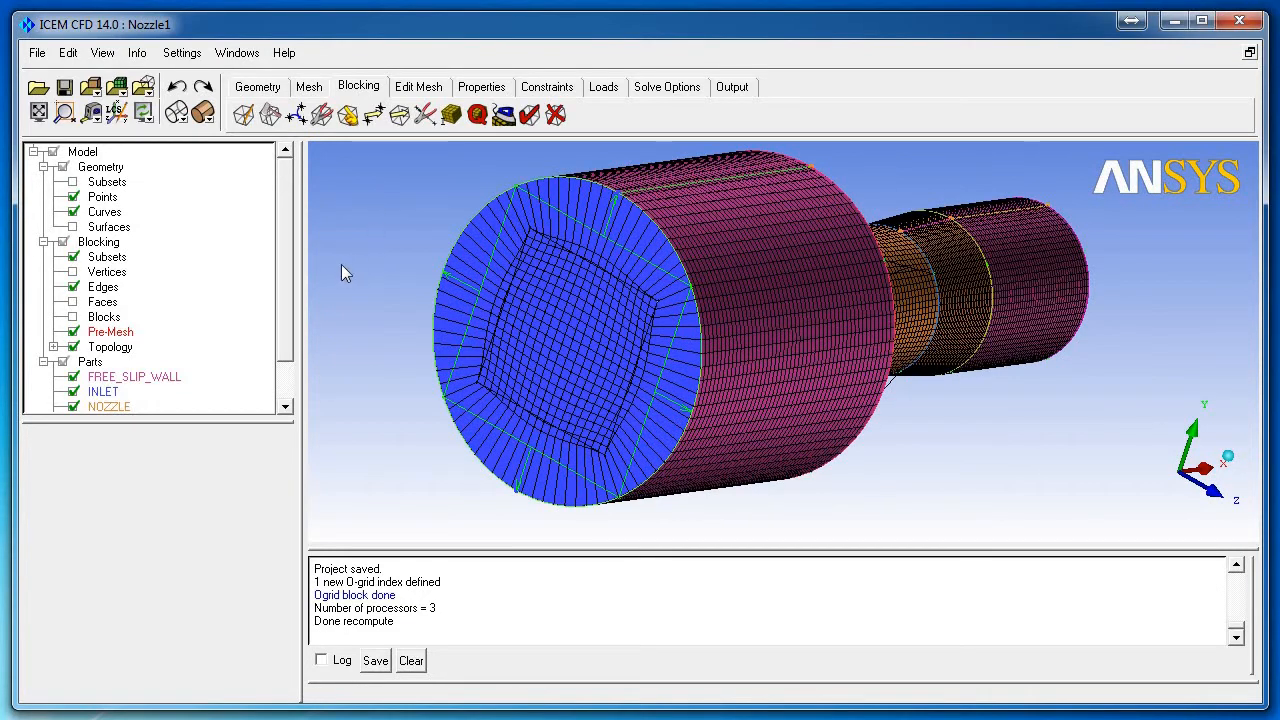
left_click(451, 115)
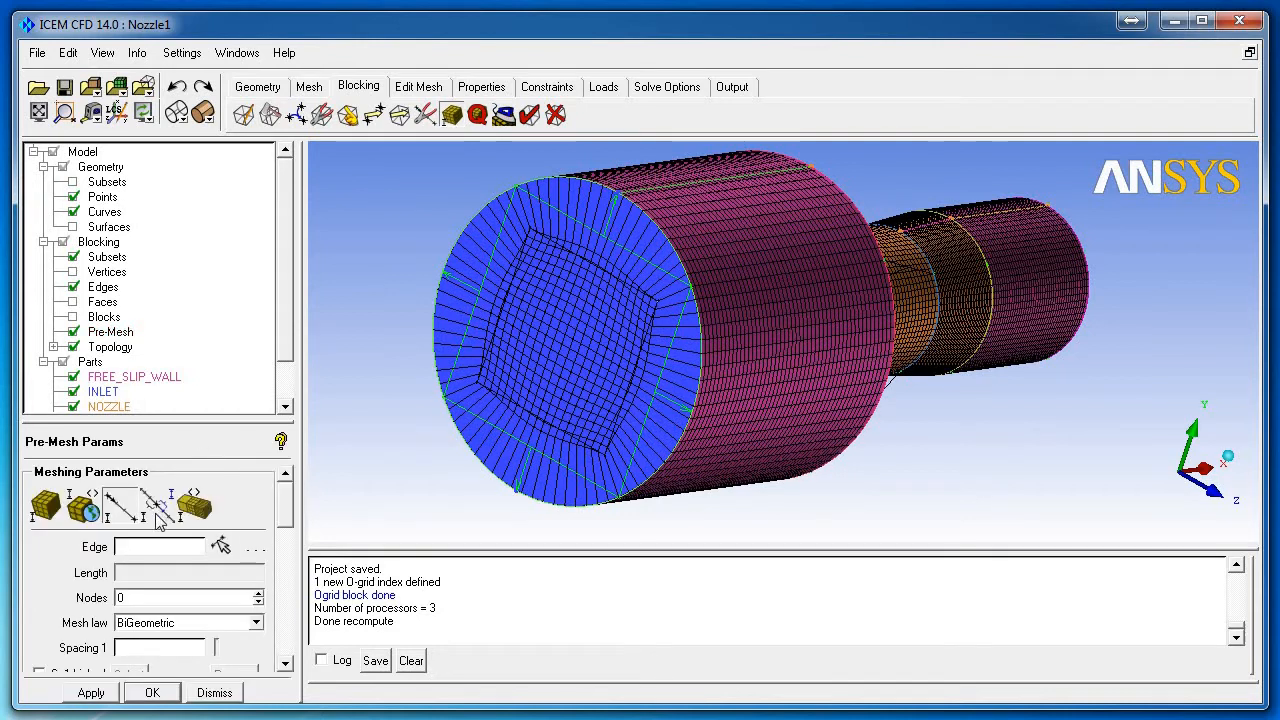
Step: Hide the pre-mesh, pick edge 26 119 -1 and keep 20 nodes on it
left_click(222, 547)
left_click(72, 332)
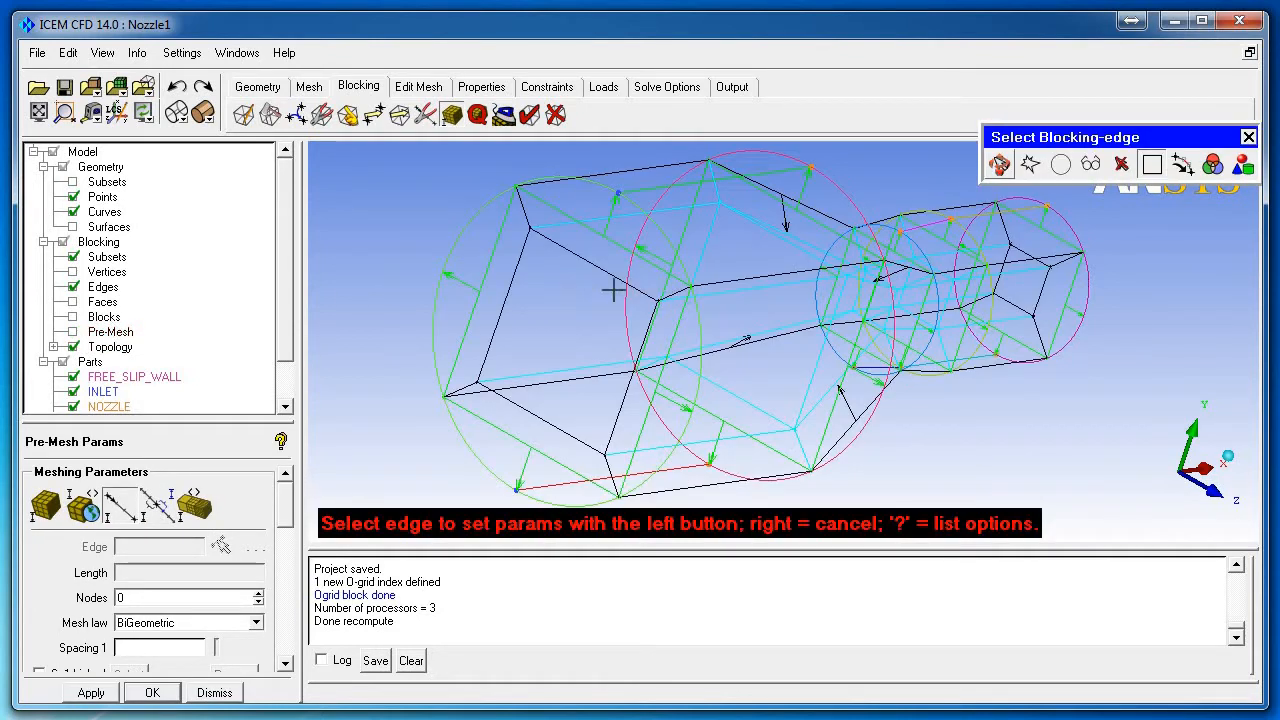
left_click(677, 290)
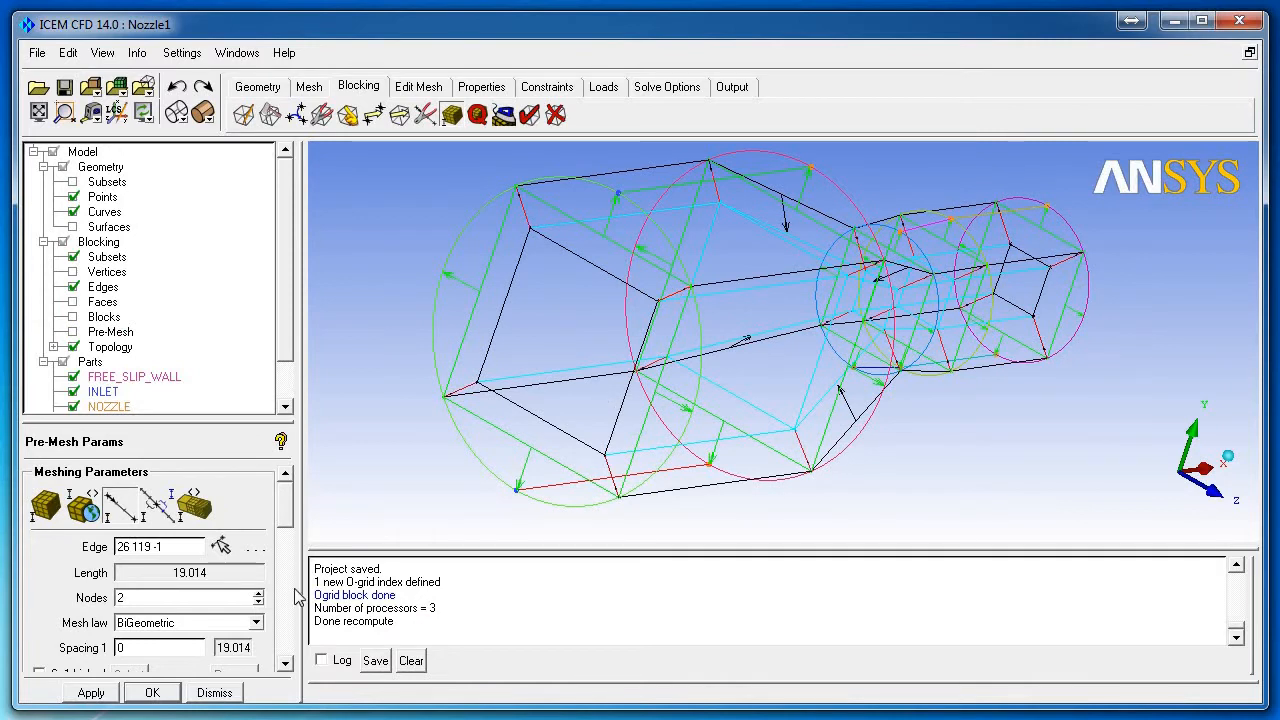
scroll(285, 517, "down", 1)
scroll(285, 517, "down", 1)
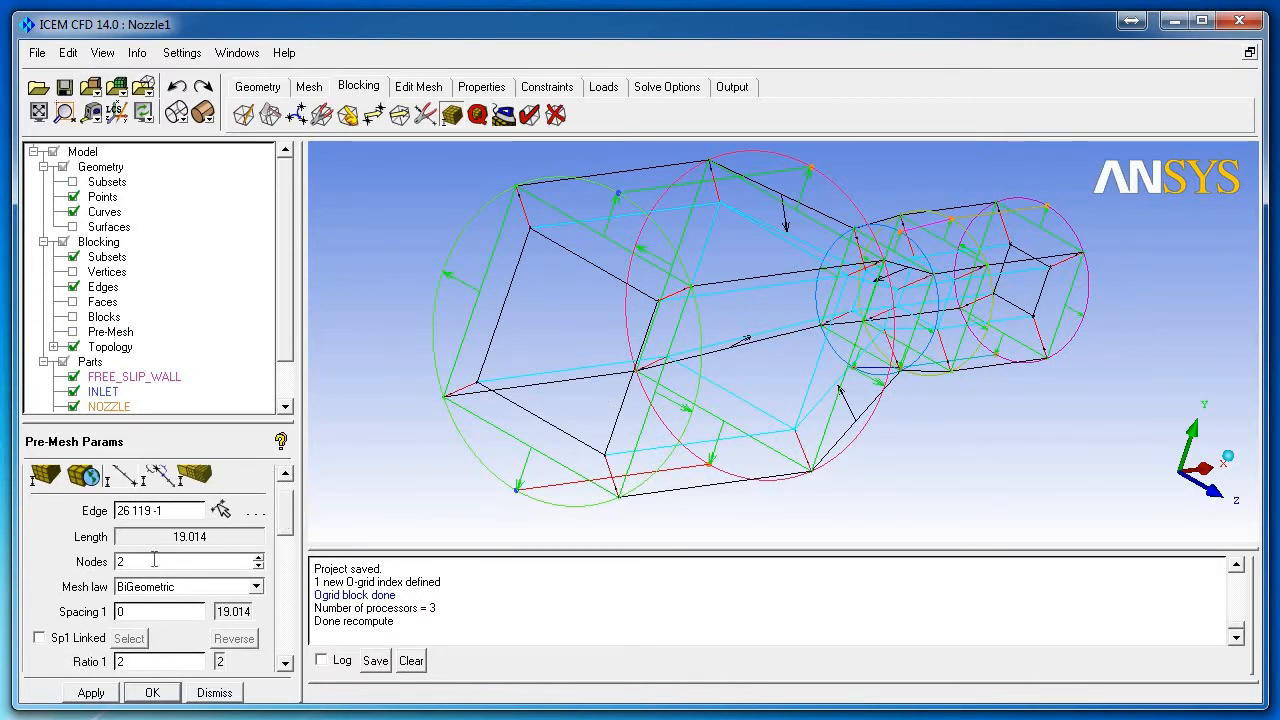
left_click_drag(154, 561, 90, 568)
key("Return")
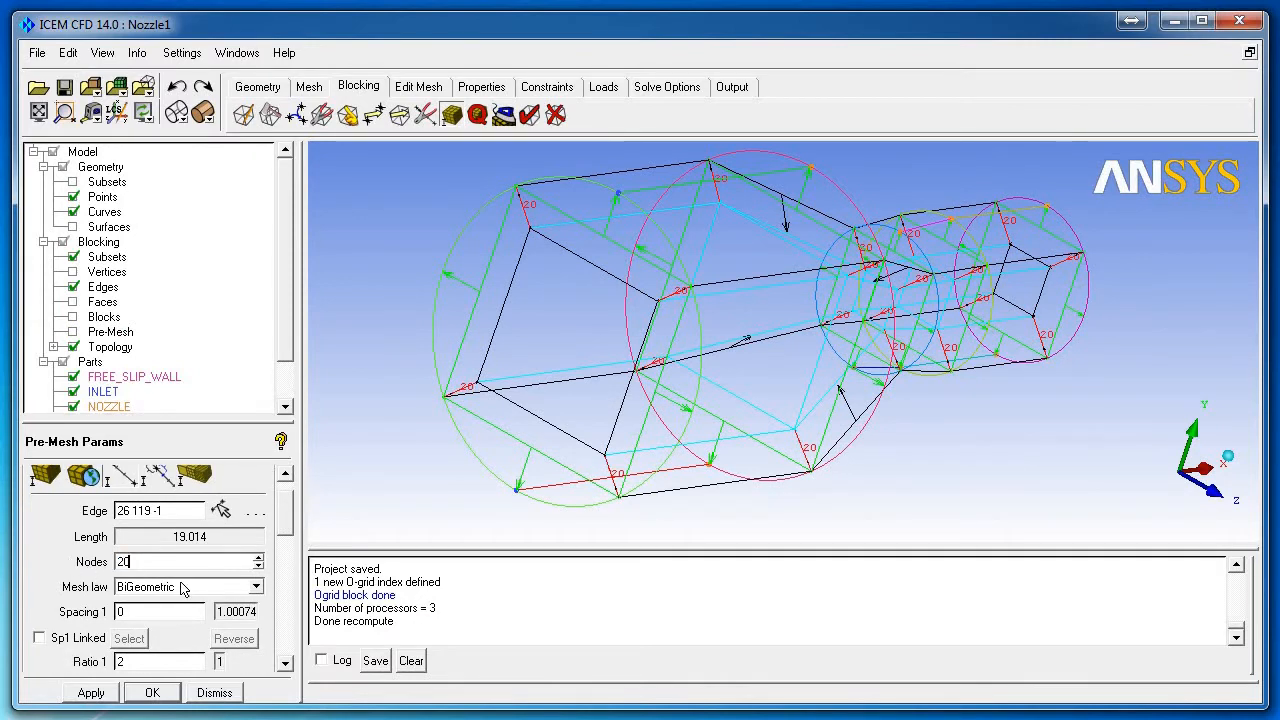
Step: Set the edge's Spacing 1 to 0.005, Ratio 1 to 1.25 and Spacing 2 to 1.25
double_click(155, 614)
type("0.005")
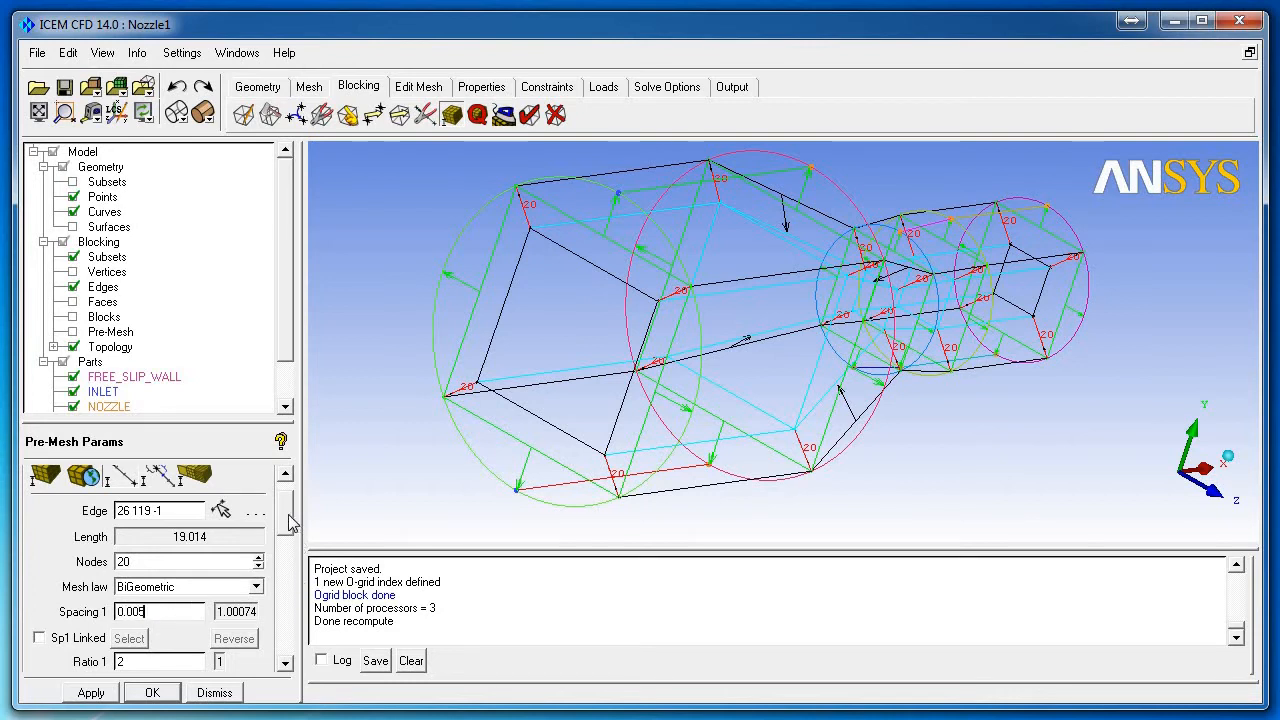
scroll(287, 537, "down", 3)
scroll(287, 537, "down", 1)
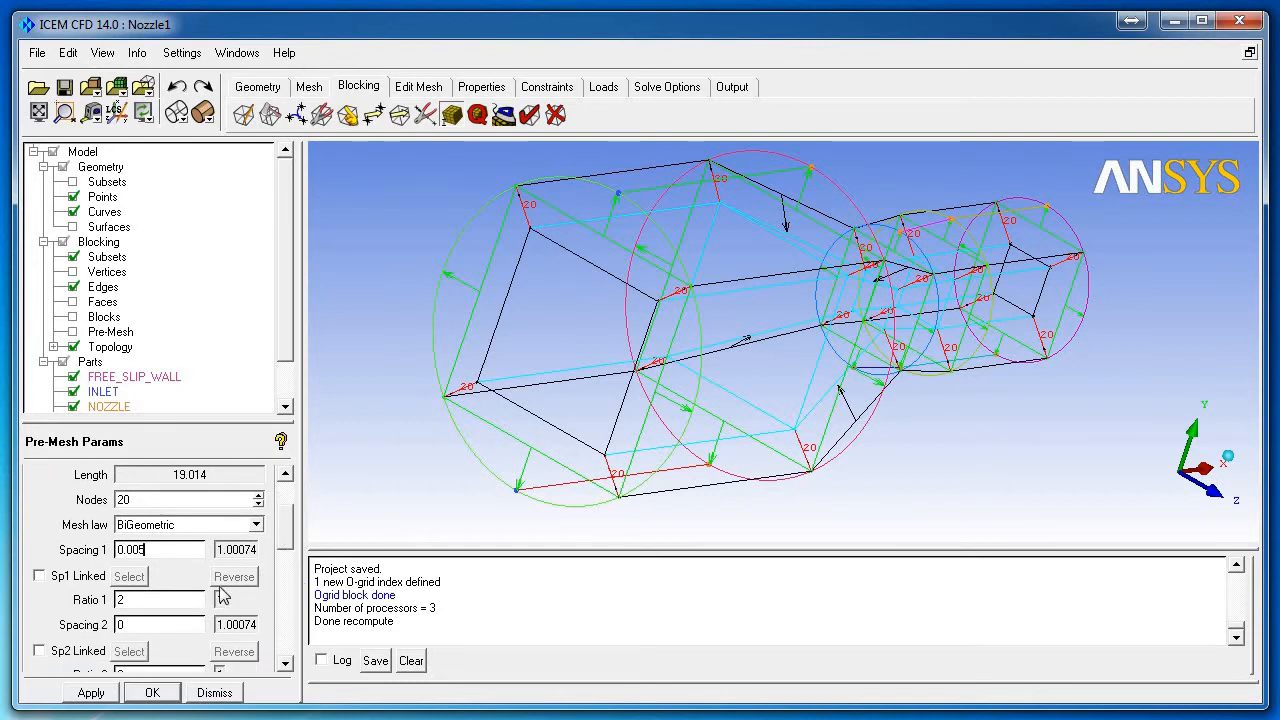
double_click(138, 603)
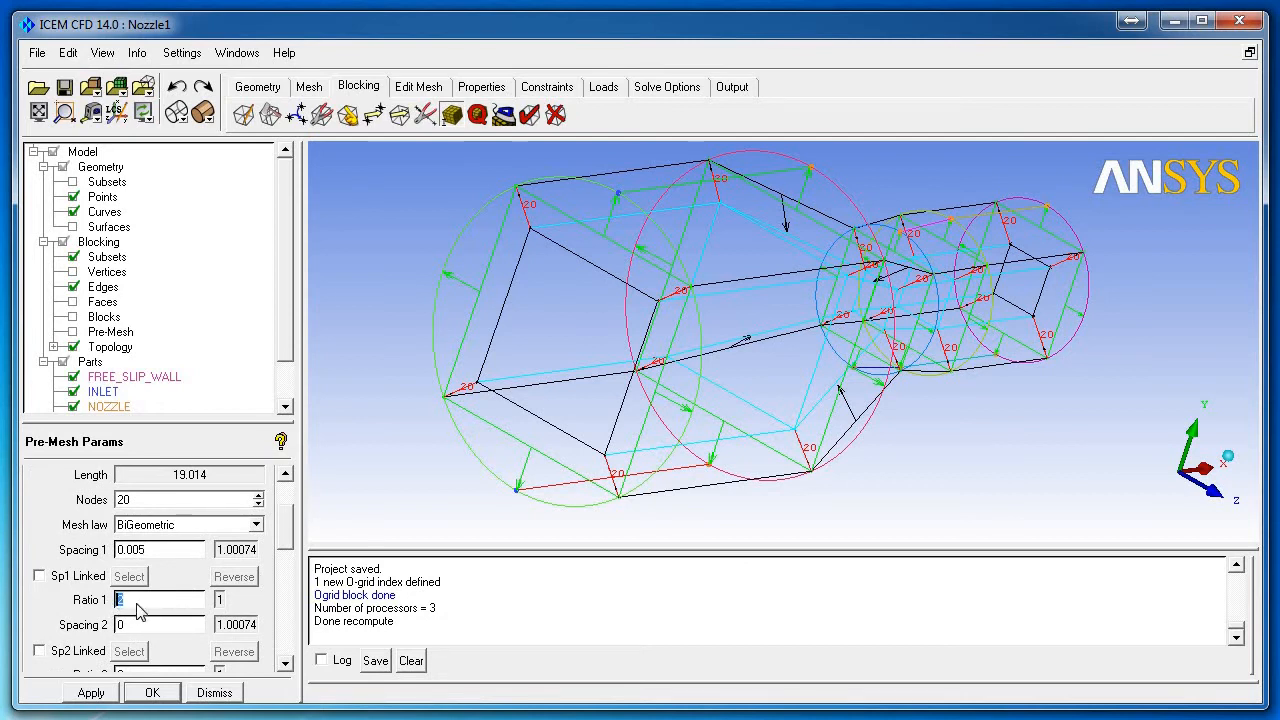
type("1.25")
scroll(285, 542, "down", 2)
double_click(130, 590)
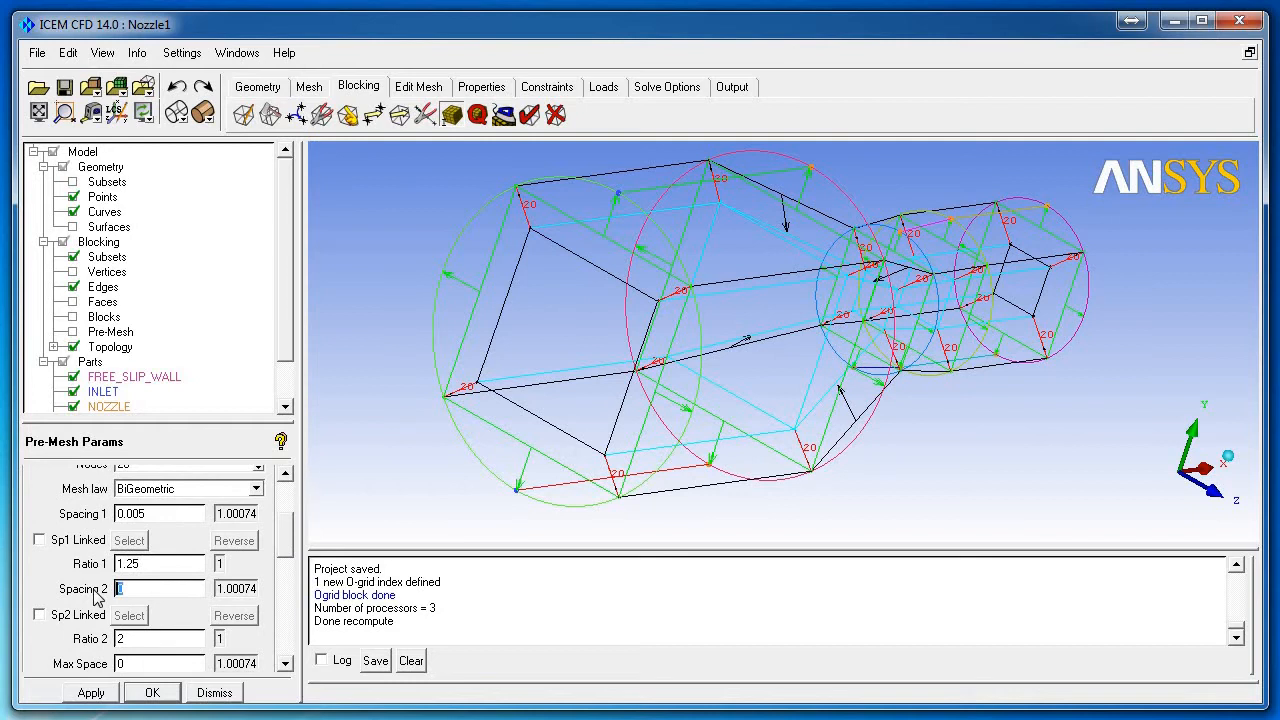
type("1")
left_click(91, 693)
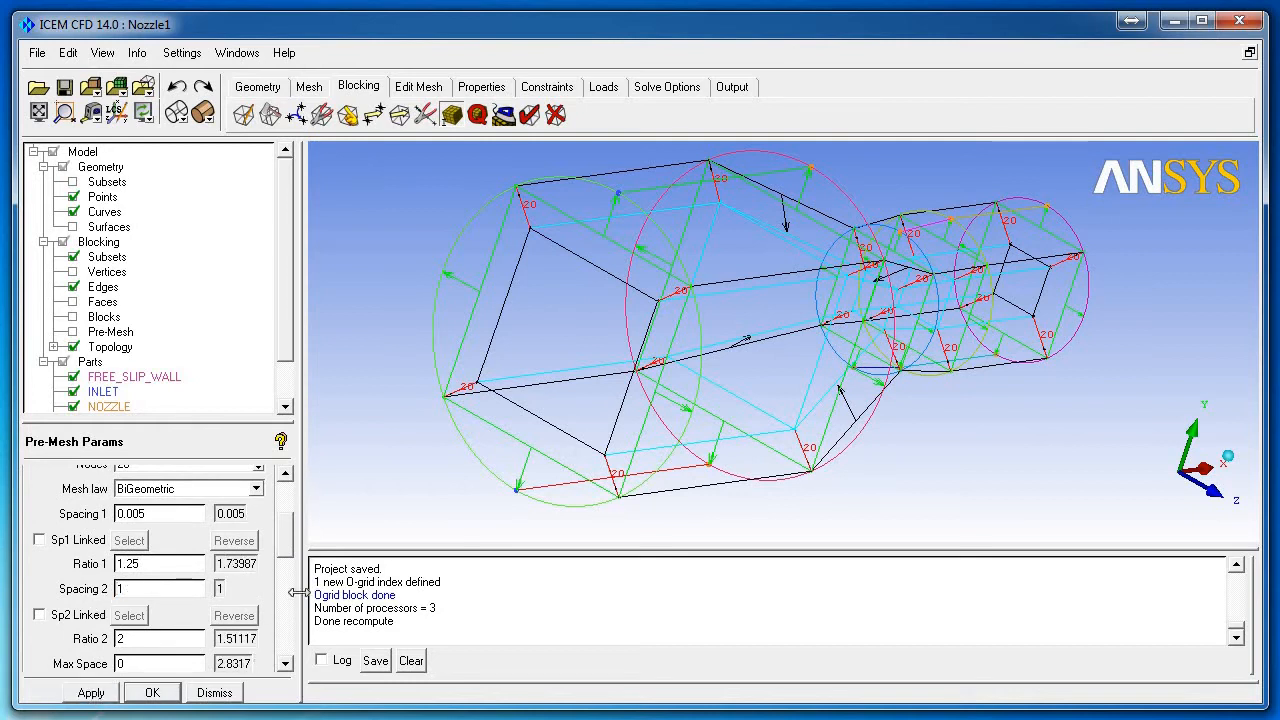
left_click_drag(286, 553, 286, 555)
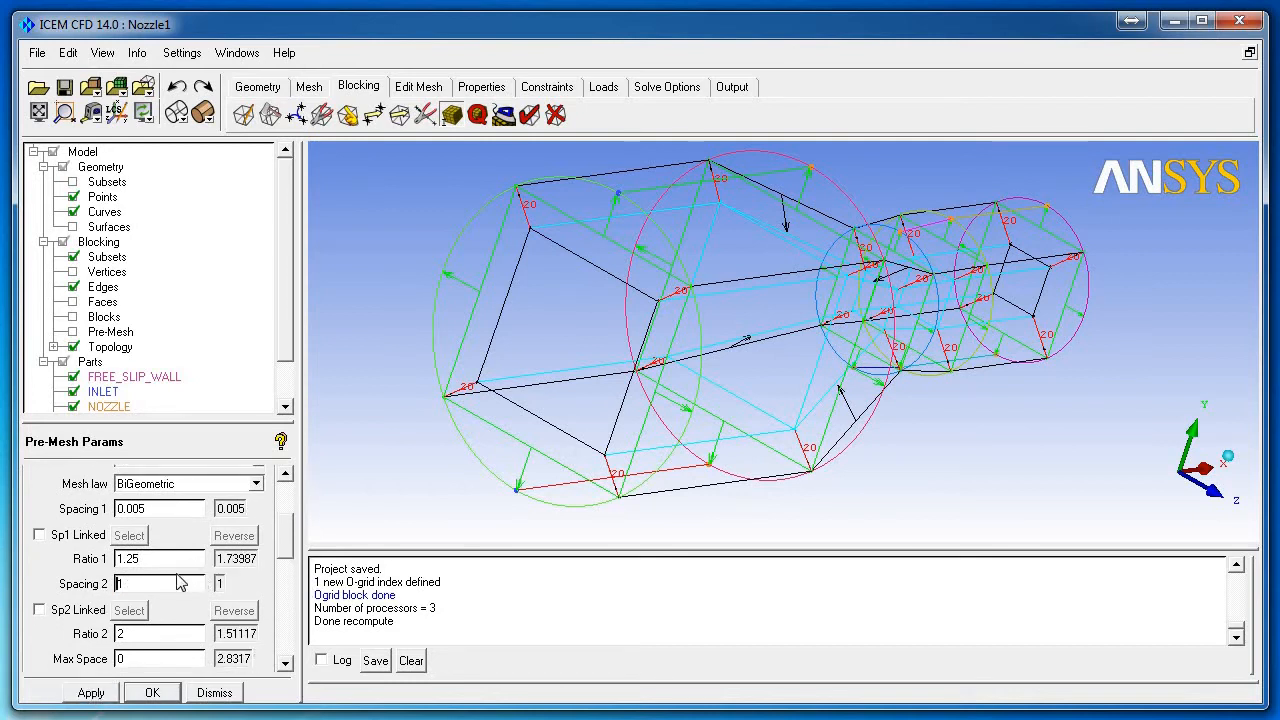
type(".25")
left_click(90, 693)
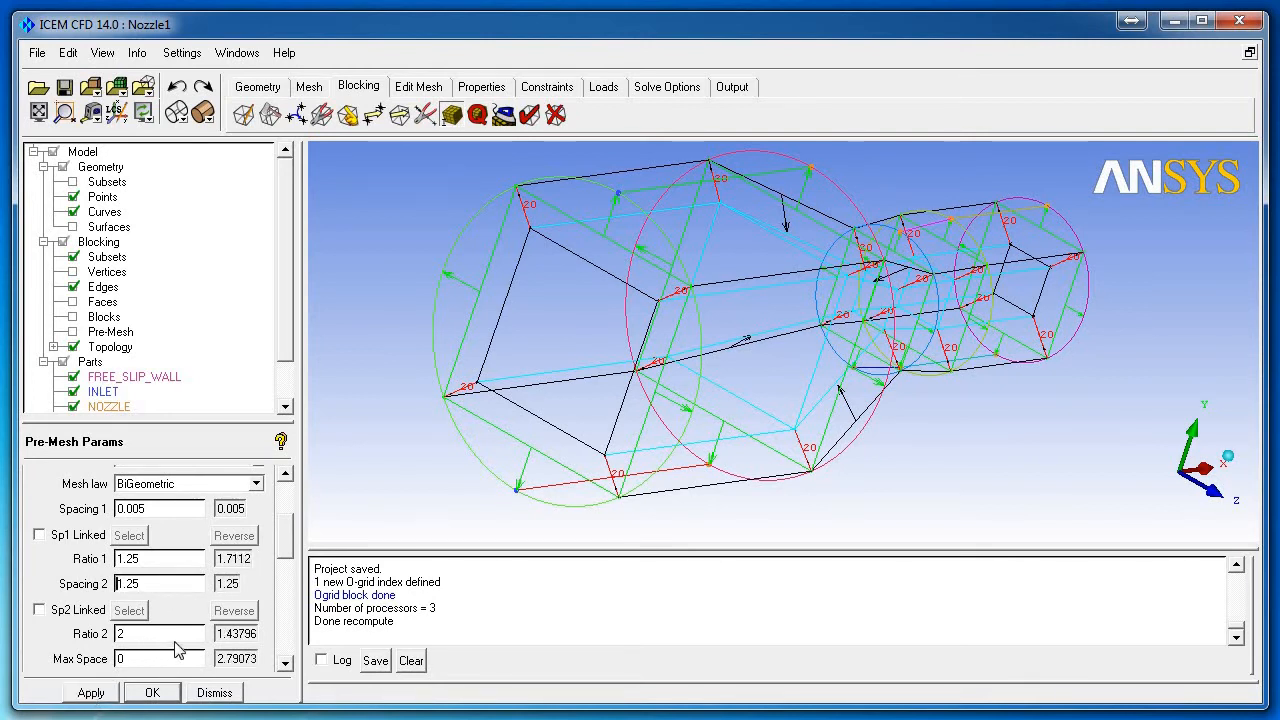
Step: Try the Geometric1 mesh law on the edge
left_click(238, 484)
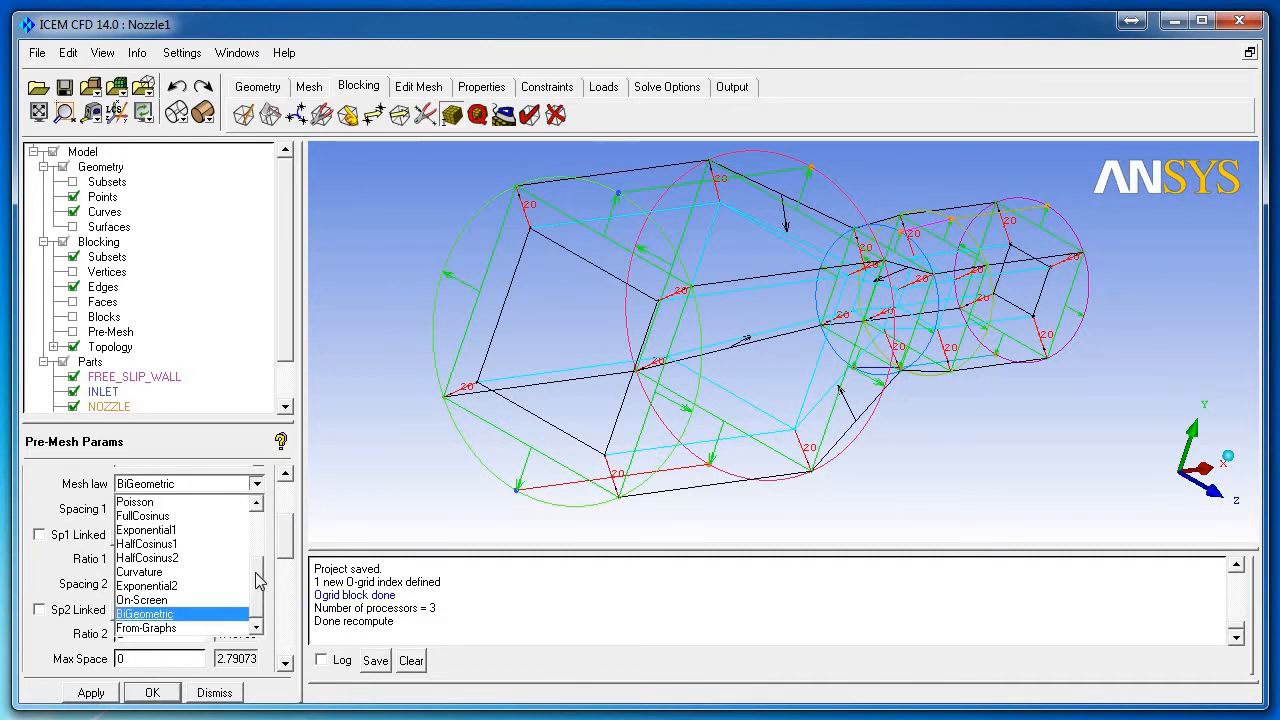
scroll(236, 558, "up", 3)
left_click(177, 518)
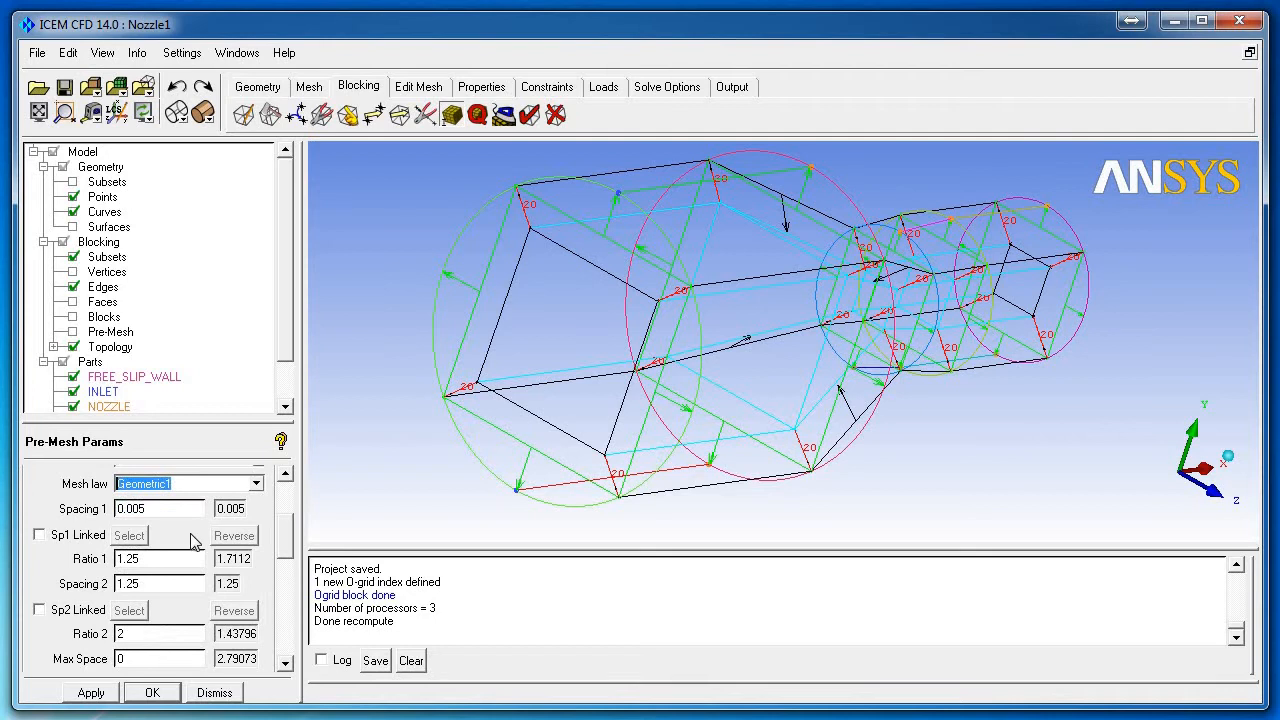
left_click(180, 566)
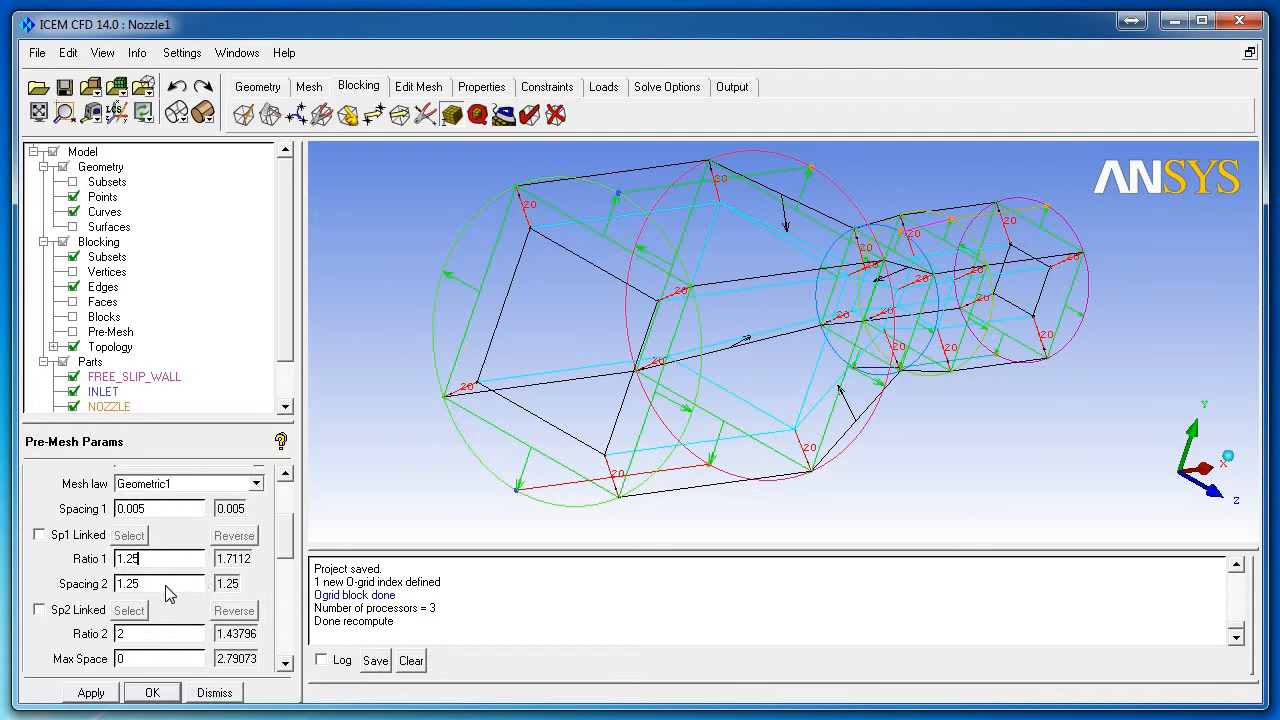
left_click(104, 697)
Step: Switch the edge to the BiGeometric law, apply it, and show the pre-mesh again
left_click(256, 484)
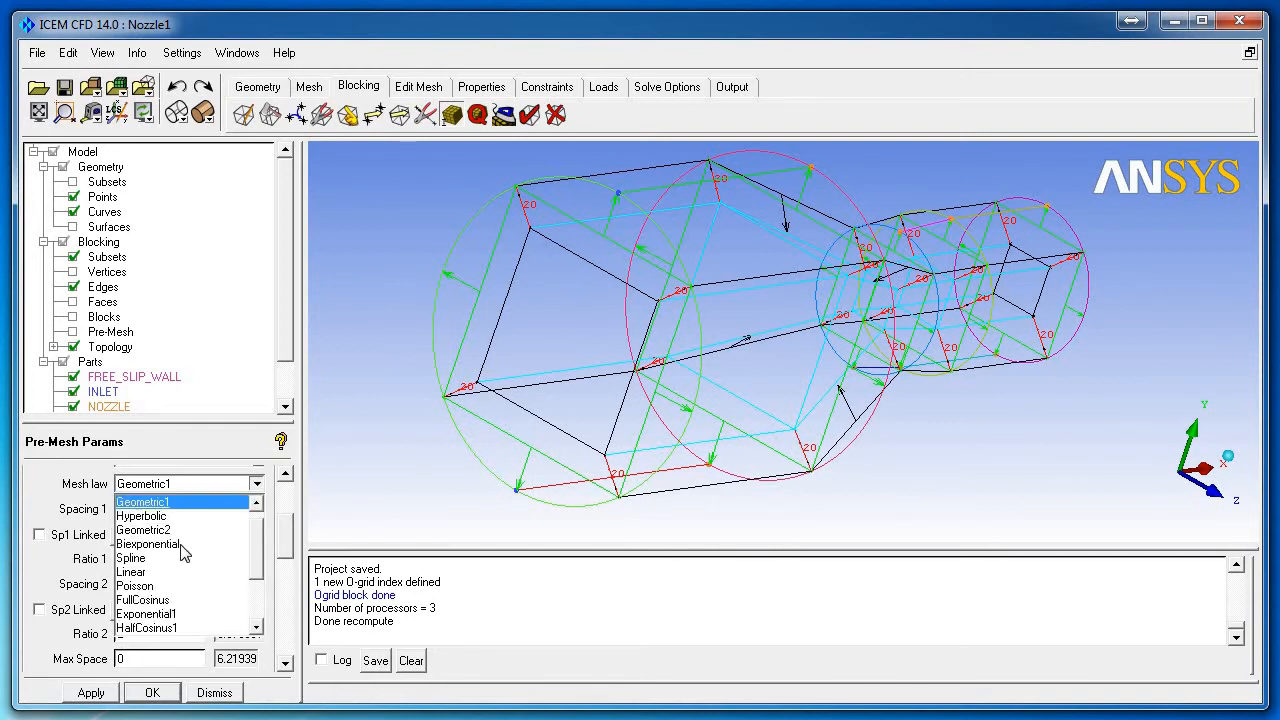
scroll(183, 551, "up", 1)
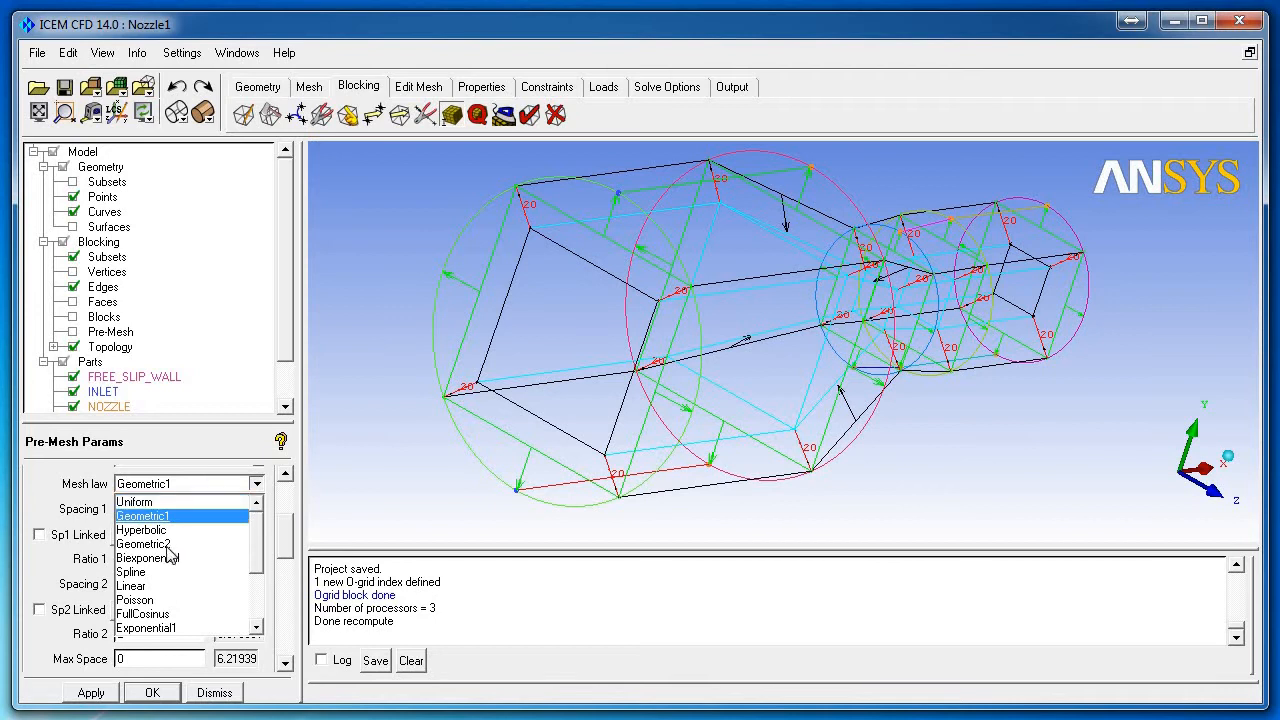
scroll(172, 558, "down", 7)
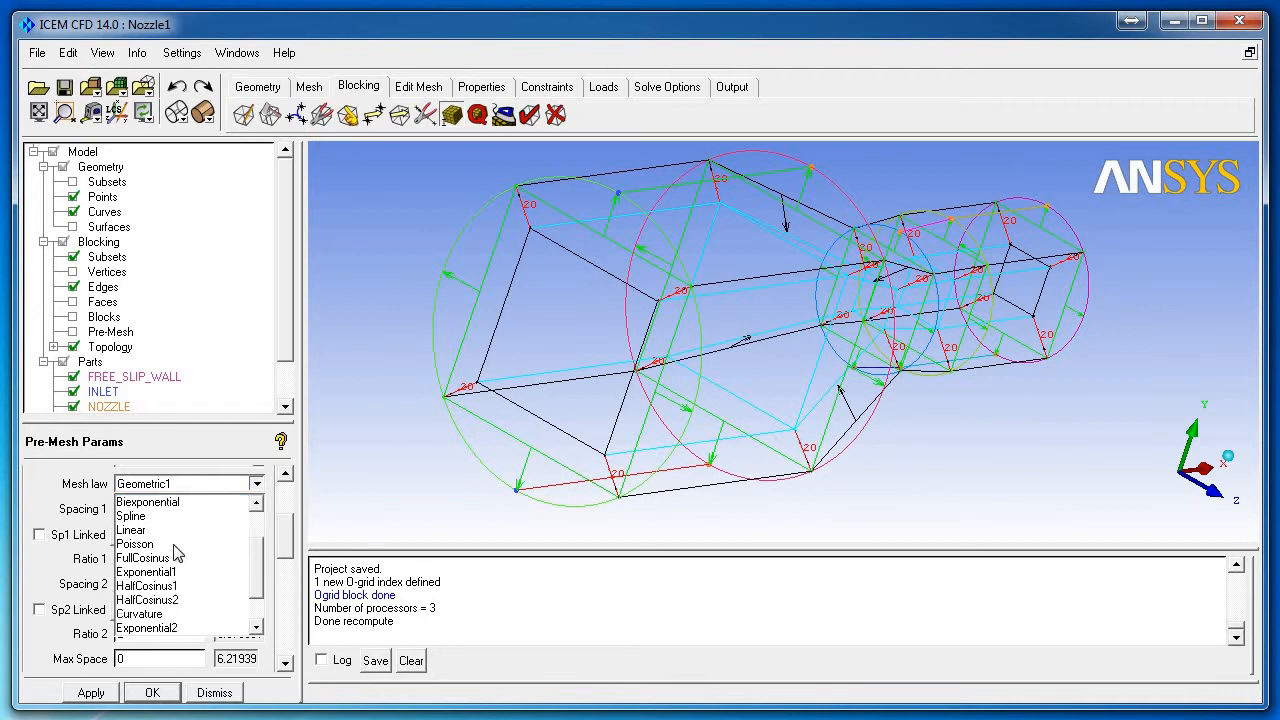
left_click(150, 614)
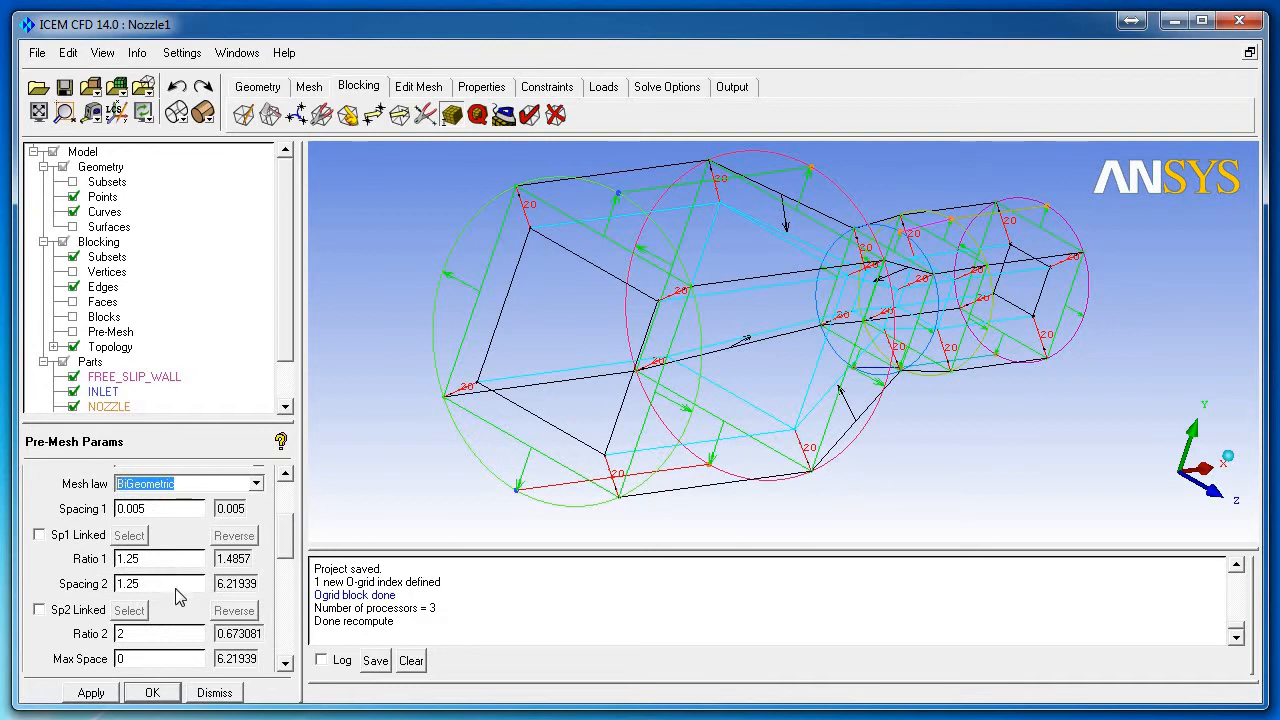
left_click(95, 692)
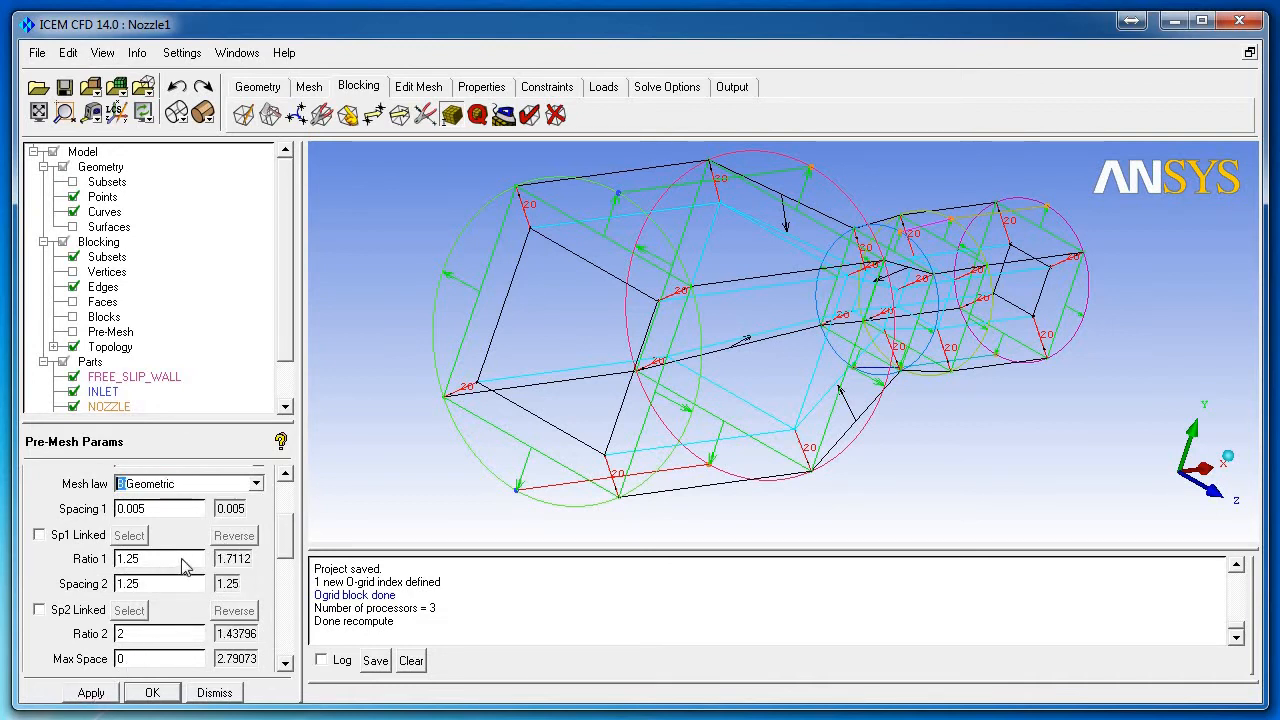
left_click(179, 563)
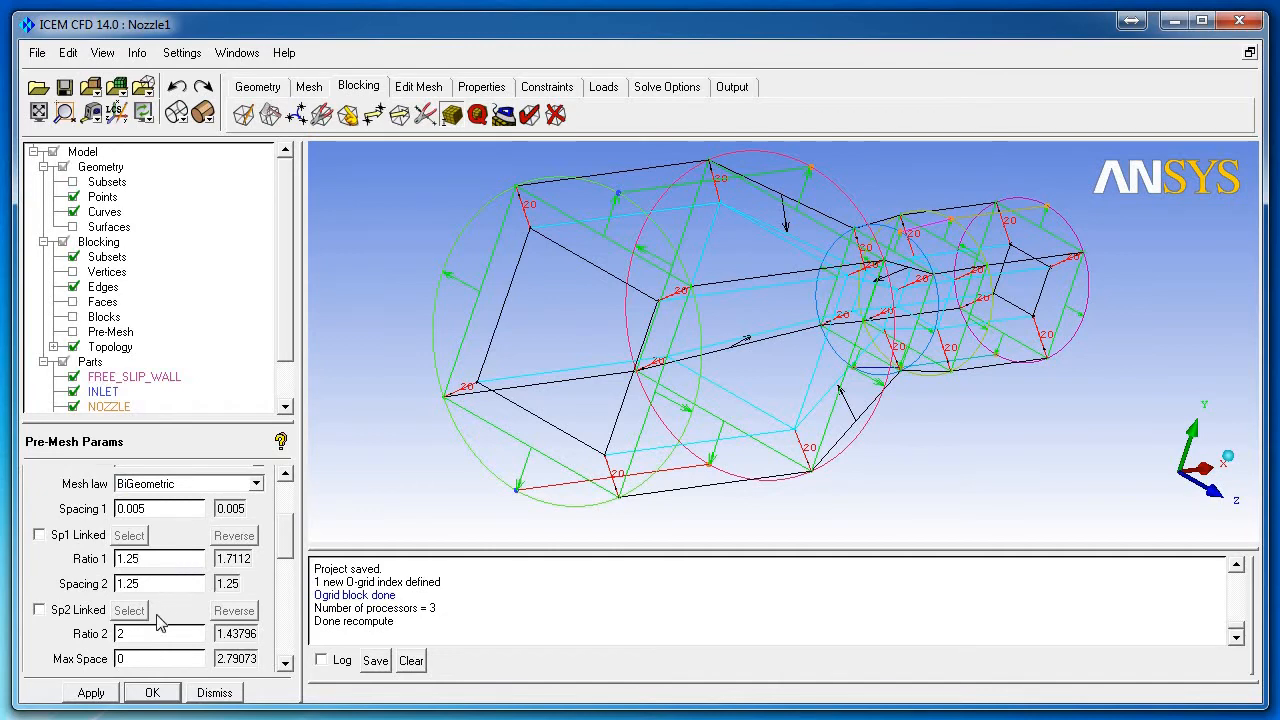
left_click(73, 331)
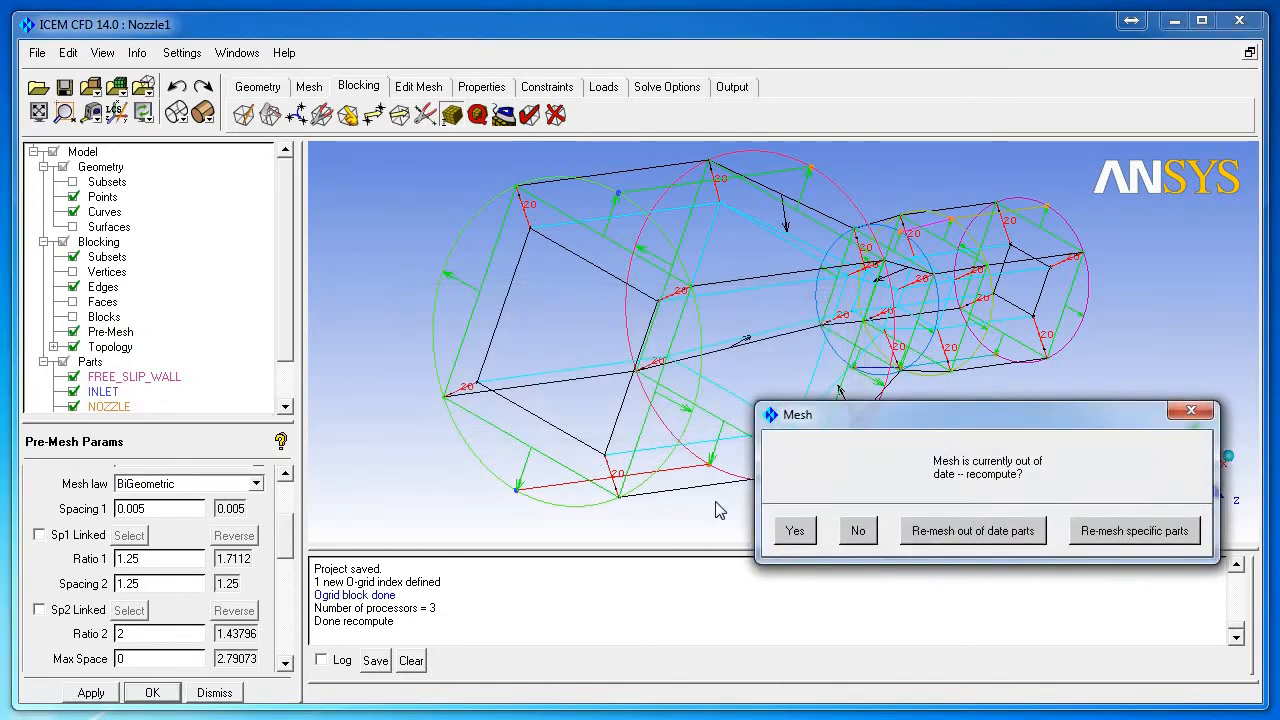
Step: Recompute the pre-mesh, zoom in on the inlet rim to check wall clustering, then close the edge parameters
left_click(795, 530)
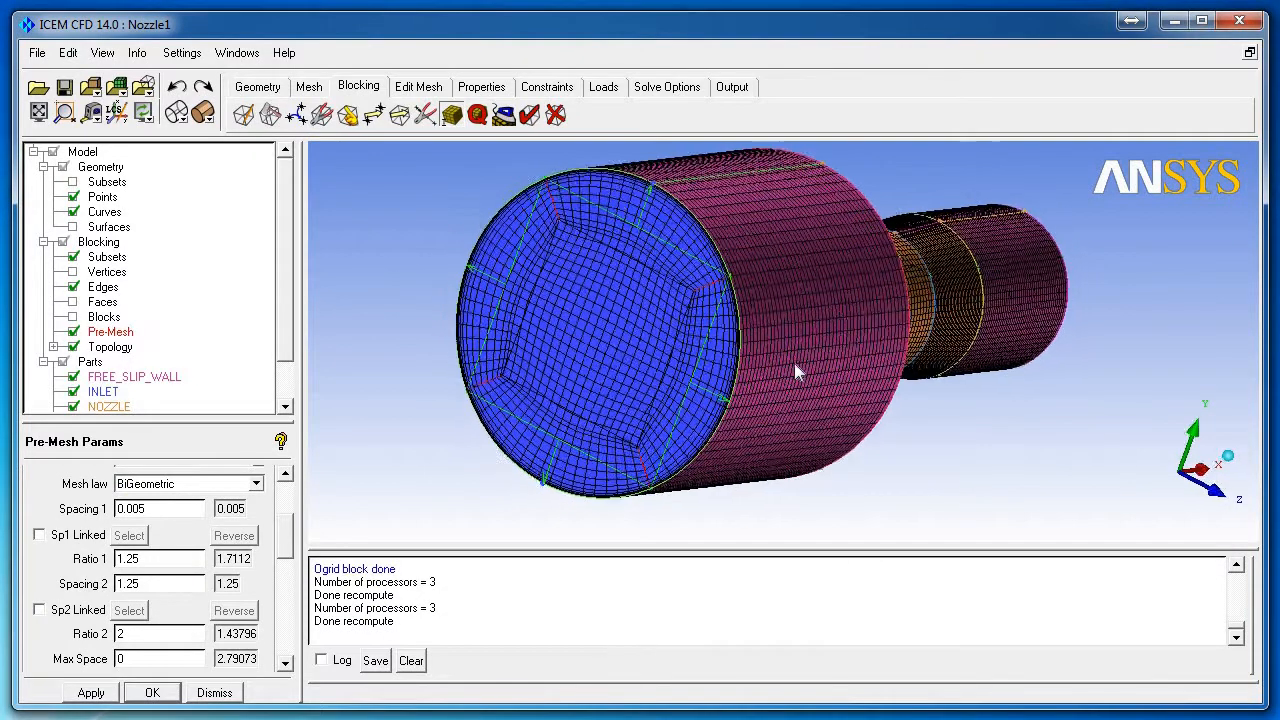
scroll(794, 363, "up", 6)
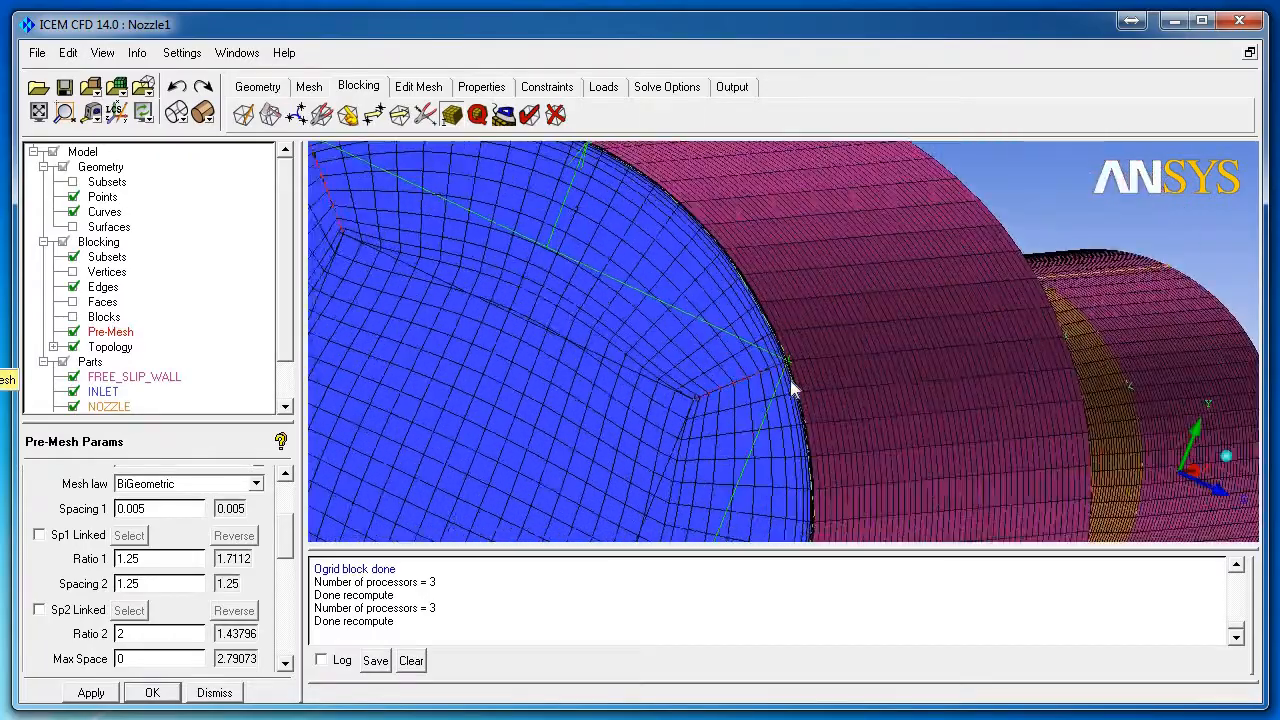
scroll(790, 380, "up", 8)
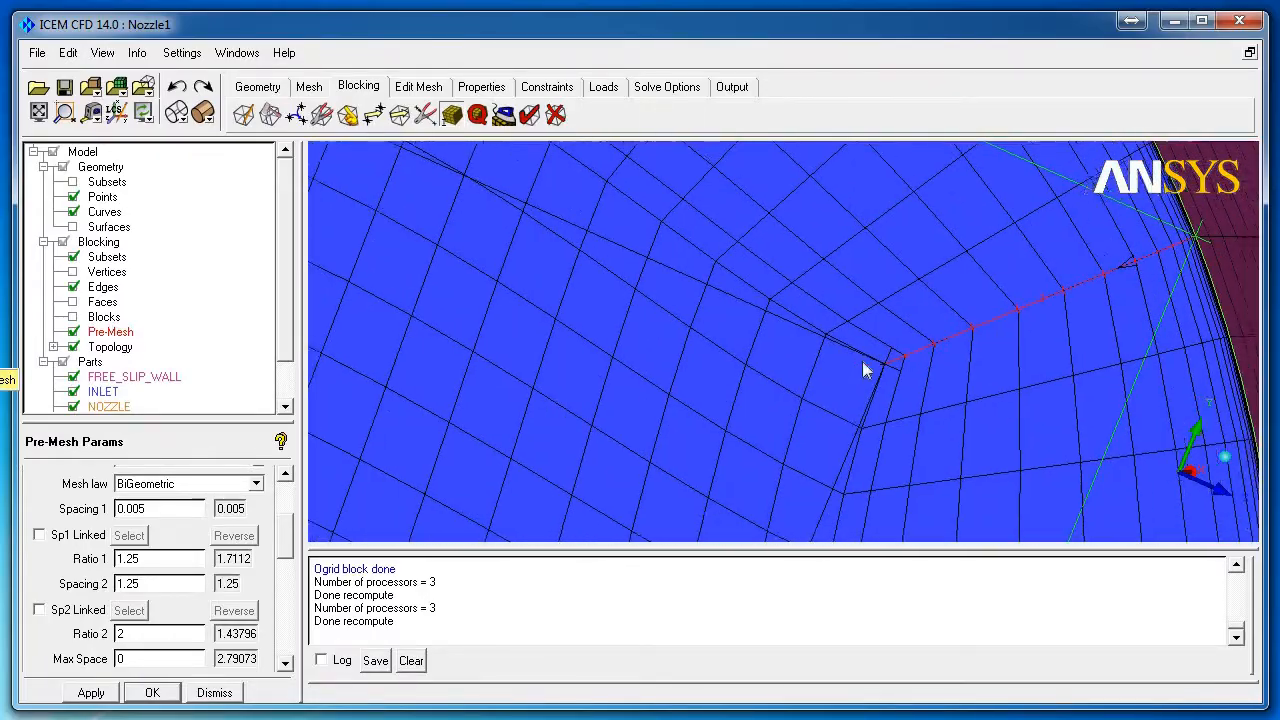
scroll(1202, 280, "up", 3)
scroll(1077, 318, "up", 5)
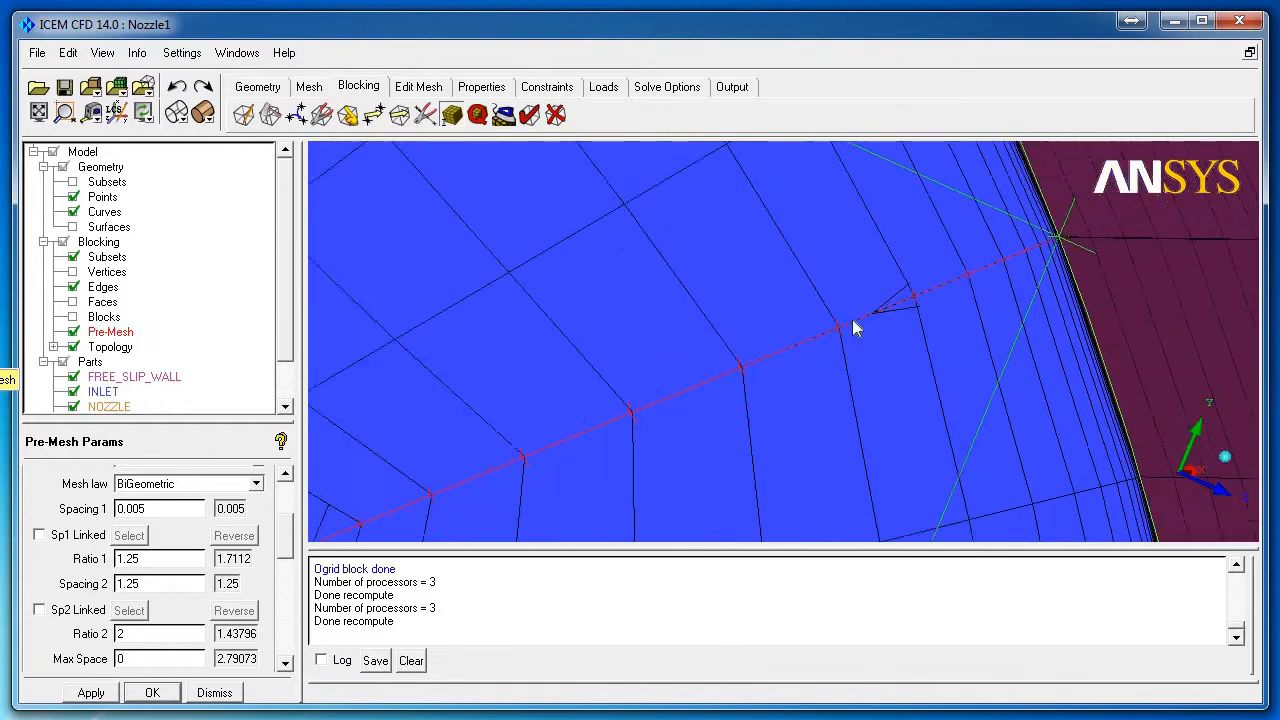
scroll(1000, 292, "down", 5)
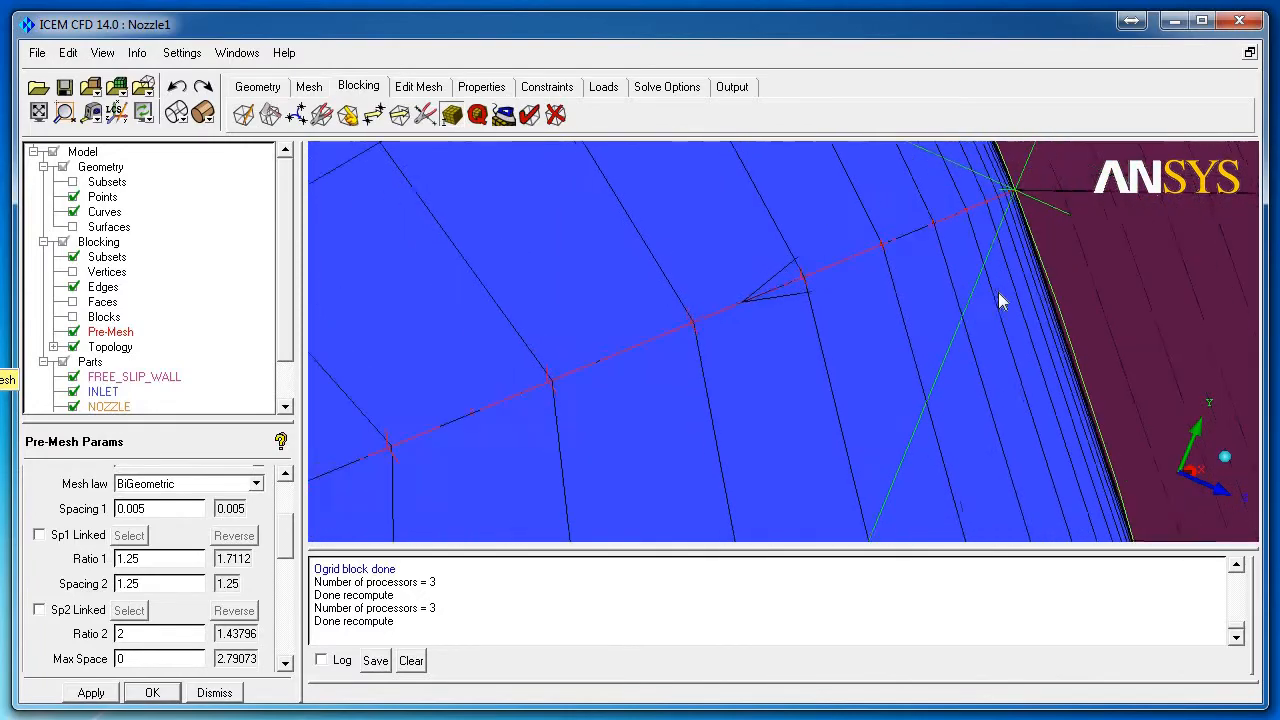
scroll(846, 304, "down", 10)
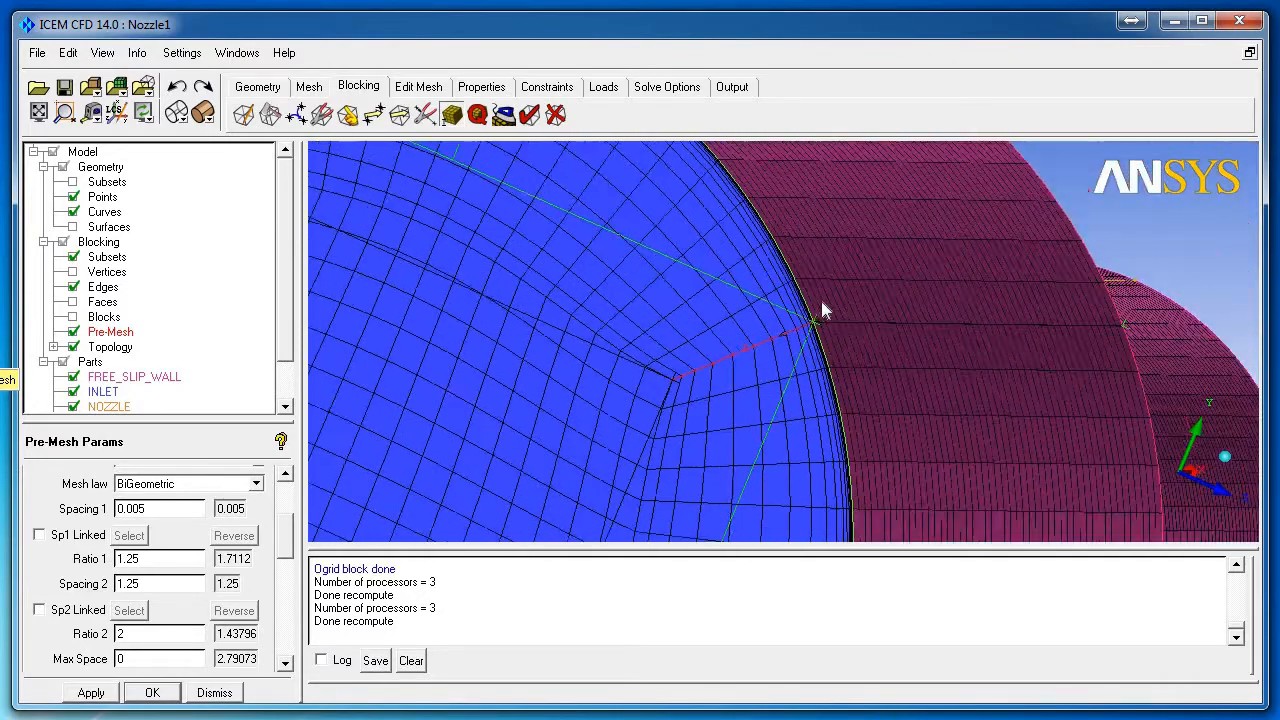
left_click_drag(720, 346, 820, 309)
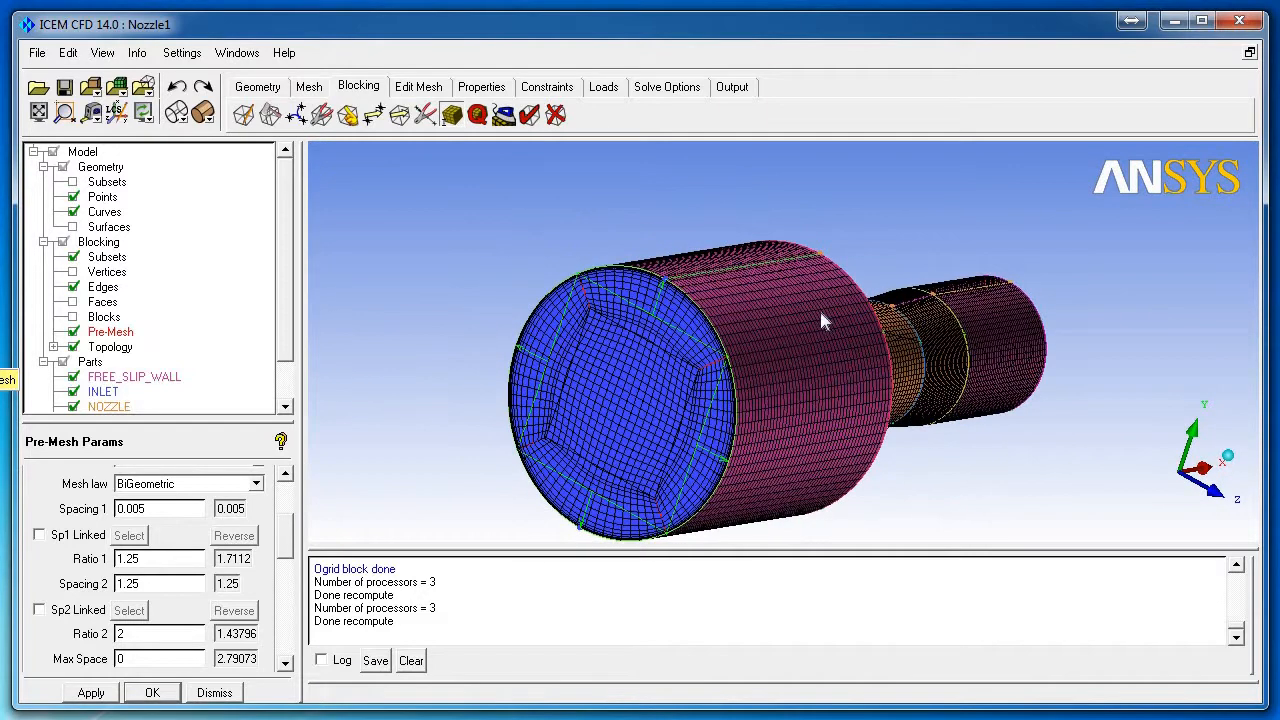
middle_click_drag(820, 309, 800, 287)
left_click(231, 695)
left_click(476, 116)
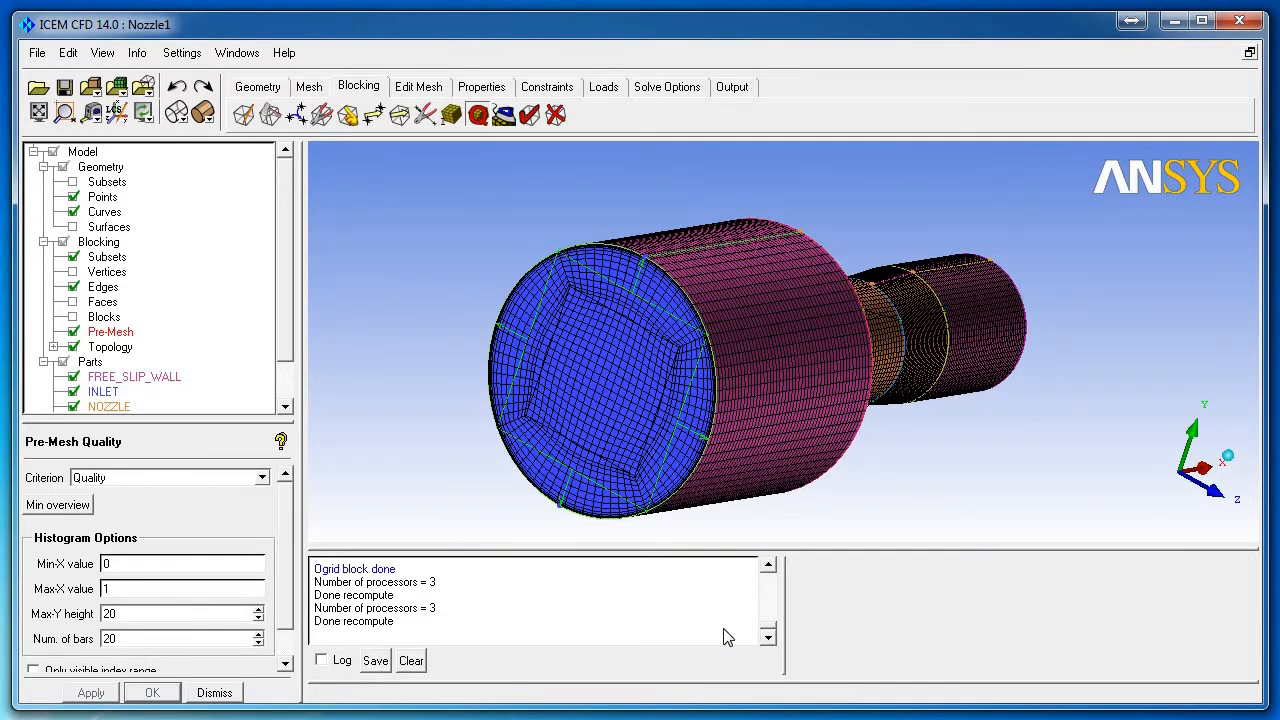
Step: Reset the quality histogram to show the 0.41 minimum, rotate the nozzle, and reopen Pre-Mesh Params
right_click(921, 605)
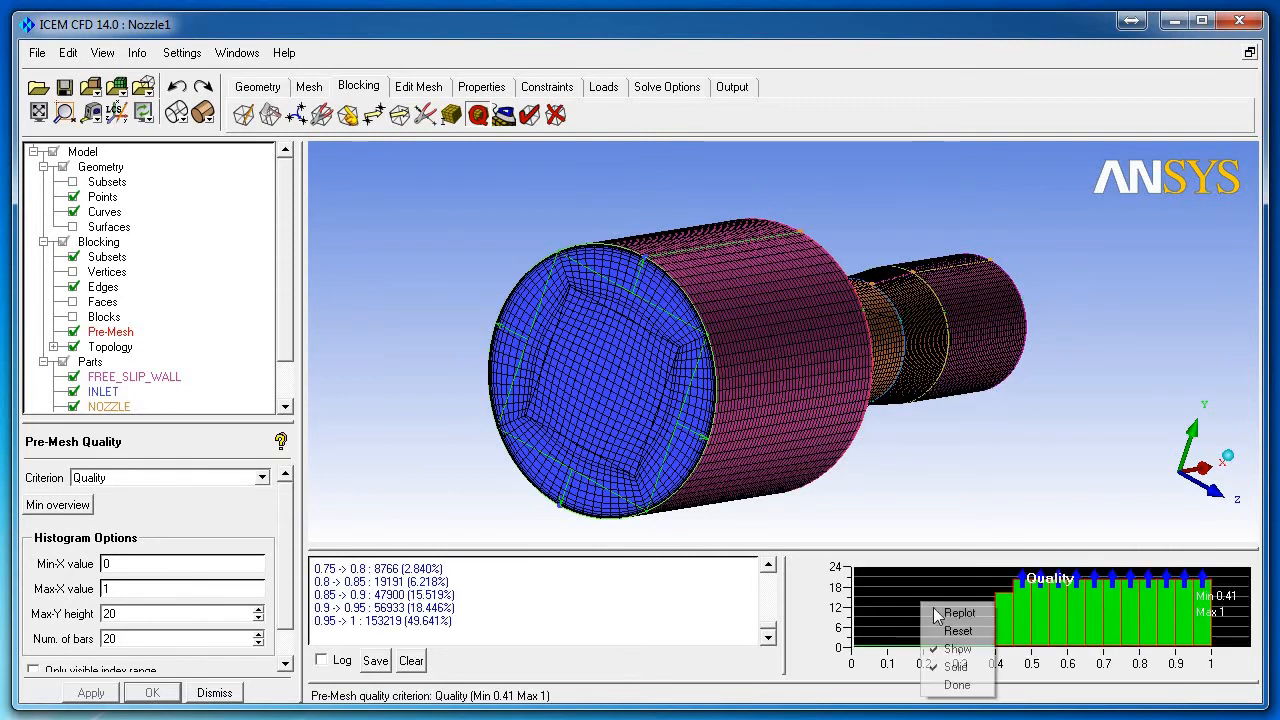
left_click(976, 633)
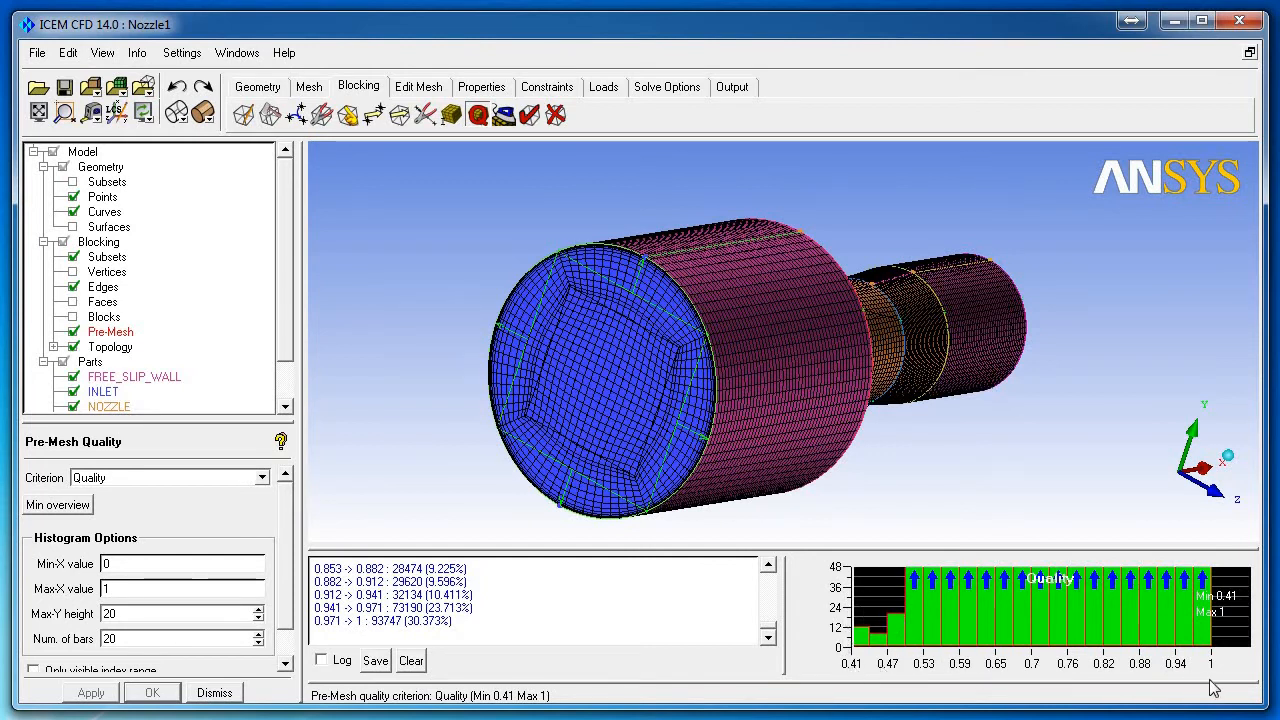
left_click_drag(806, 380, 800, 318)
left_click_drag(778, 378, 744, 340)
left_click(451, 115)
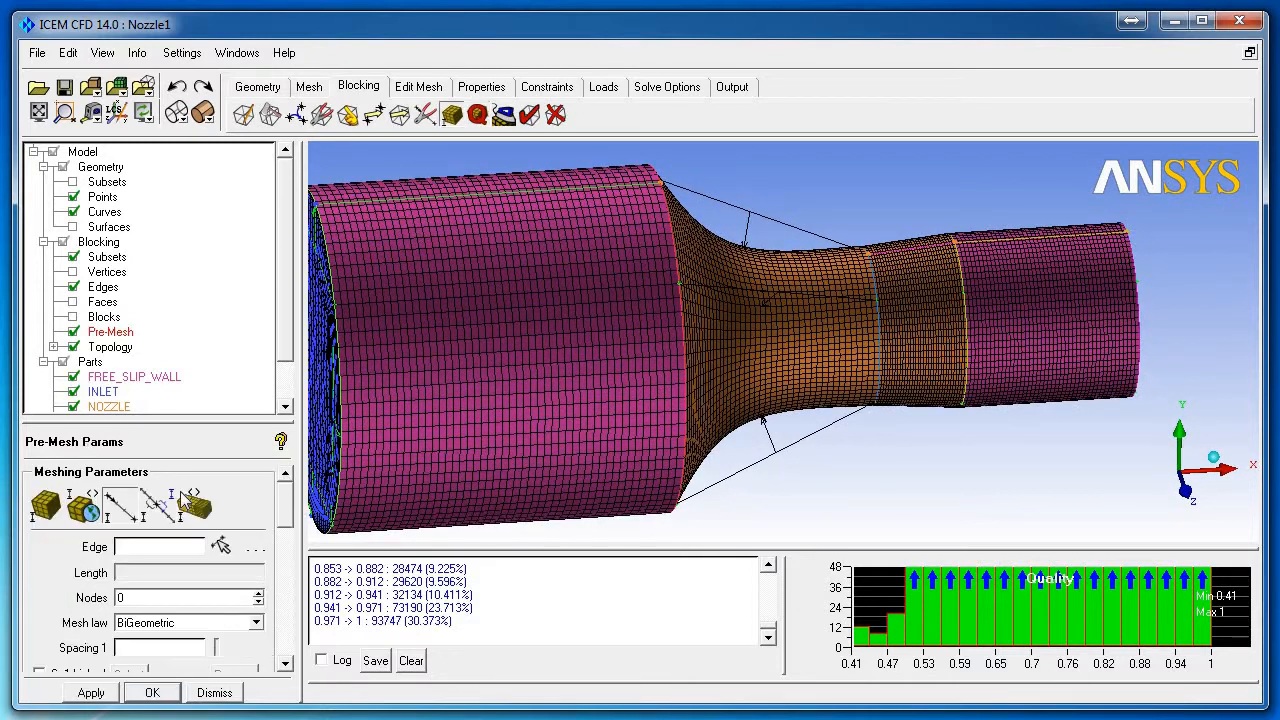
Step: On edge 70 86 -1, enter new Spacing 1 and Spacing 2 values and a Ratio 2 of 1.2
left_click(787, 222)
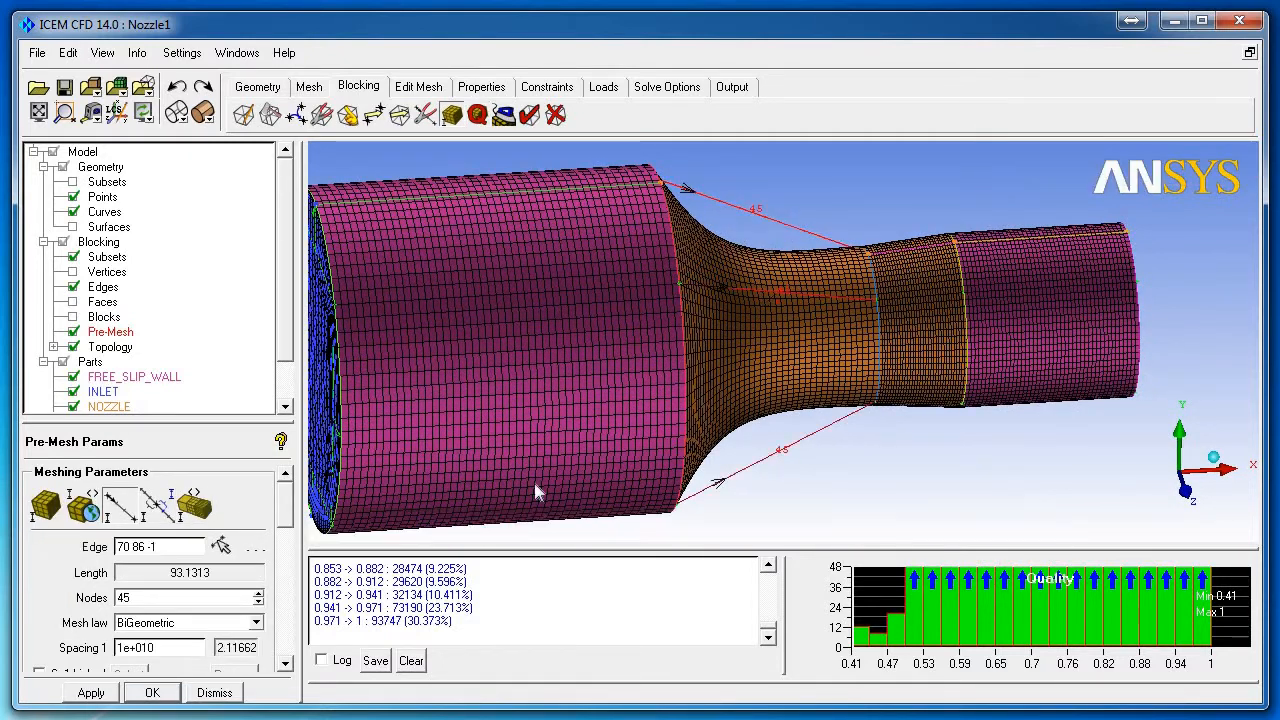
scroll(285, 540, "down", 3)
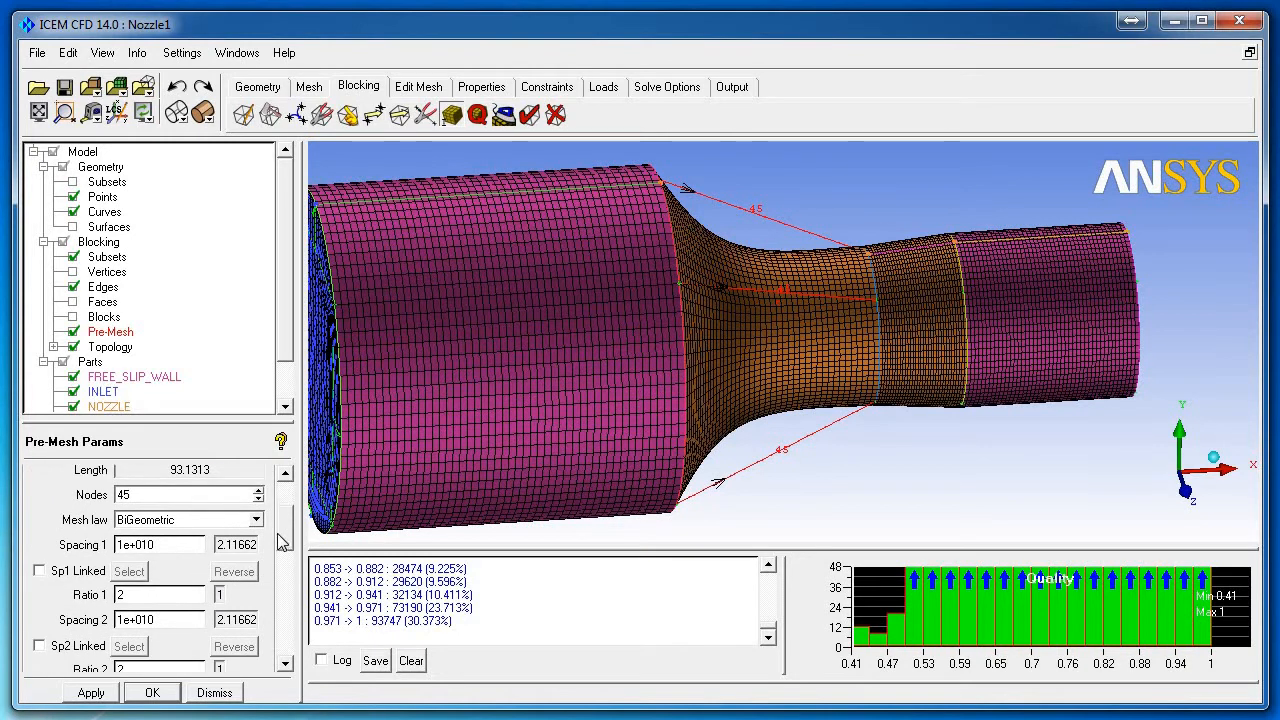
left_click_drag(173, 551, 86, 553)
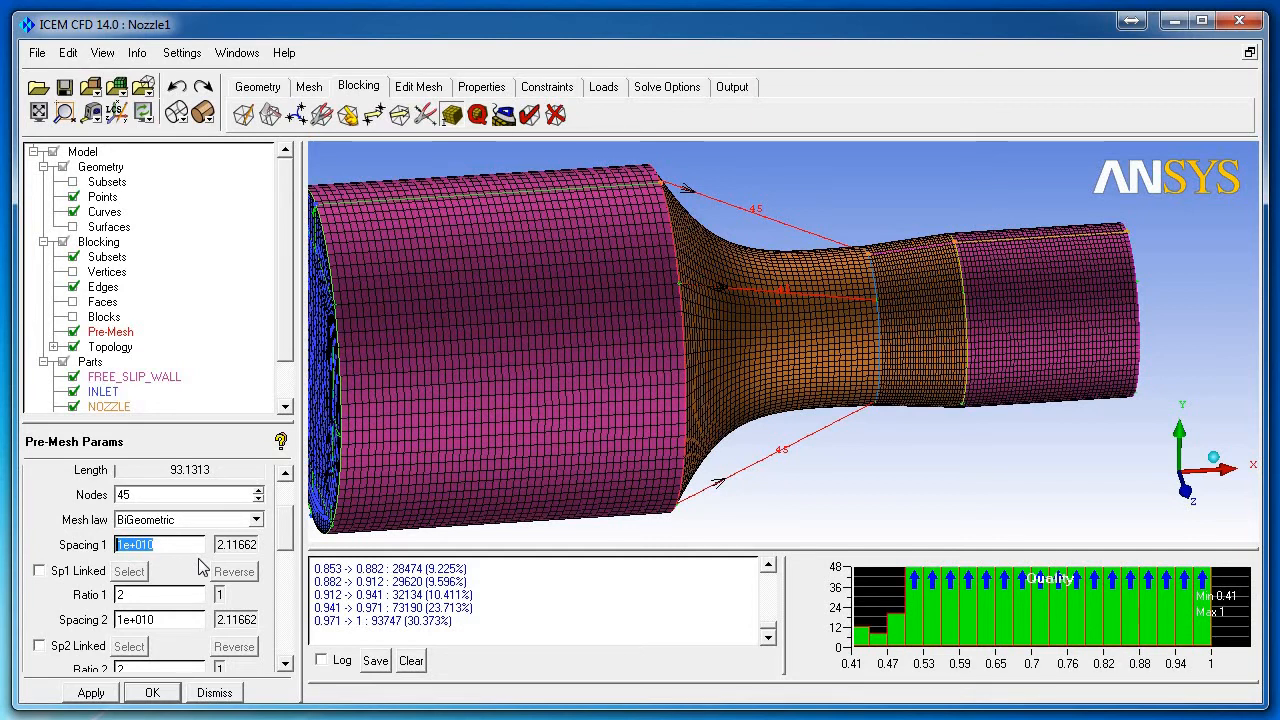
type("3.5")
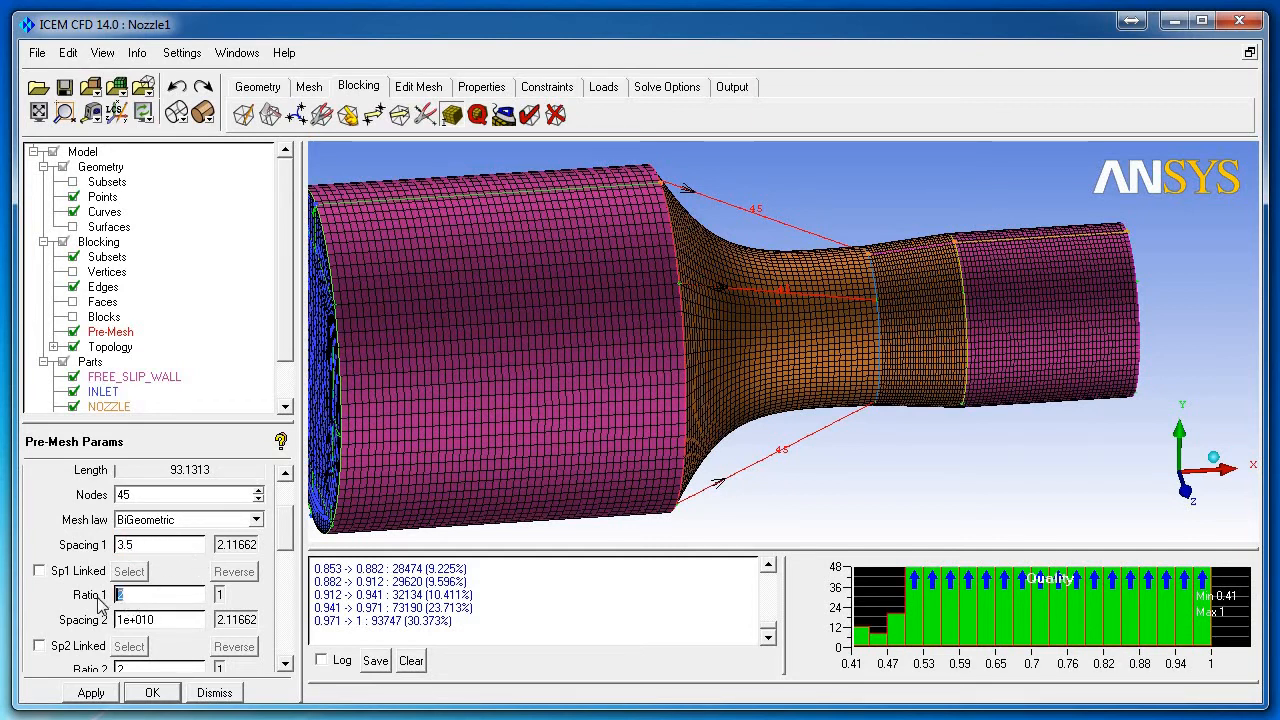
type("1.2")
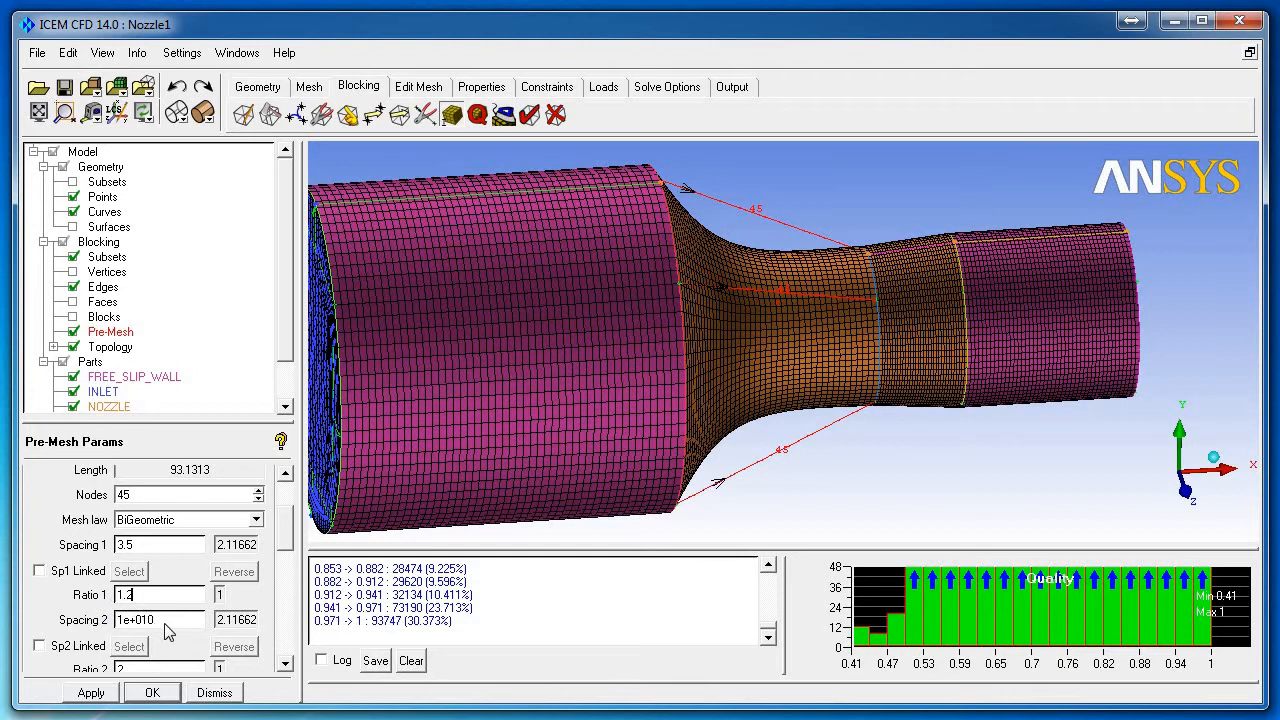
left_click_drag(176, 625, 100, 623)
type("1")
left_click_drag(134, 671, 113, 675)
type("1")
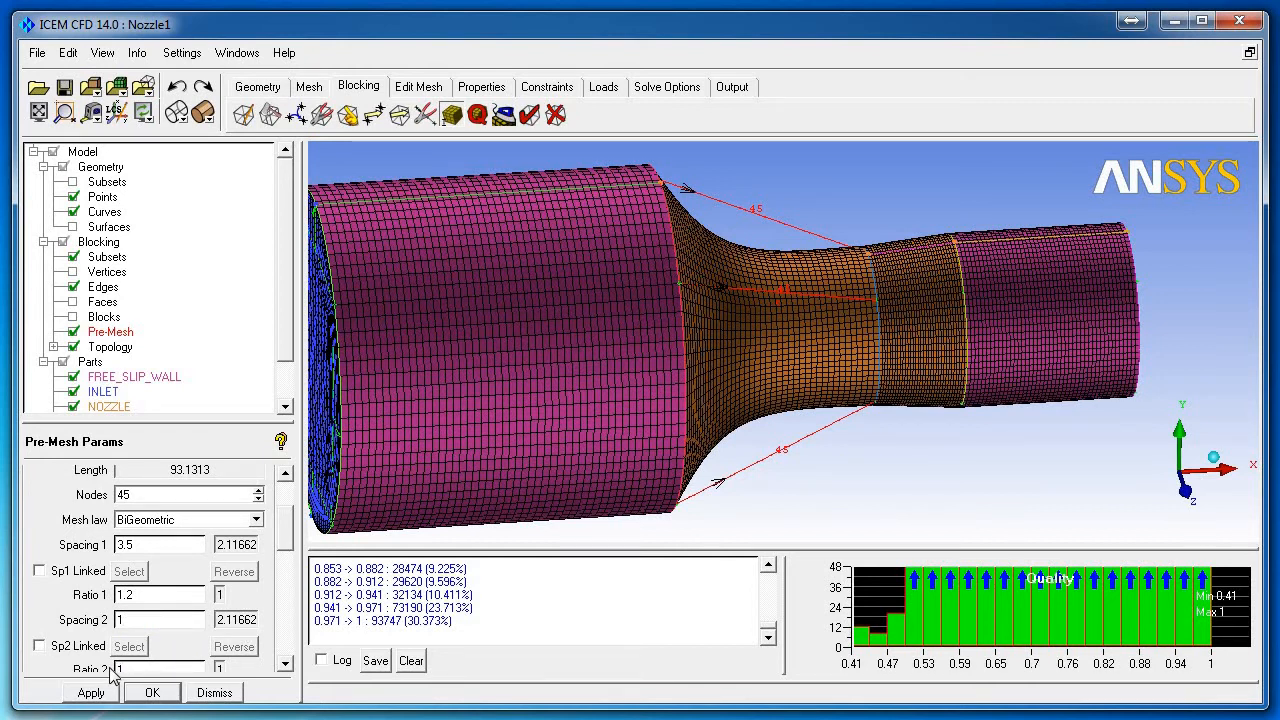
type(".2")
left_click(106, 692)
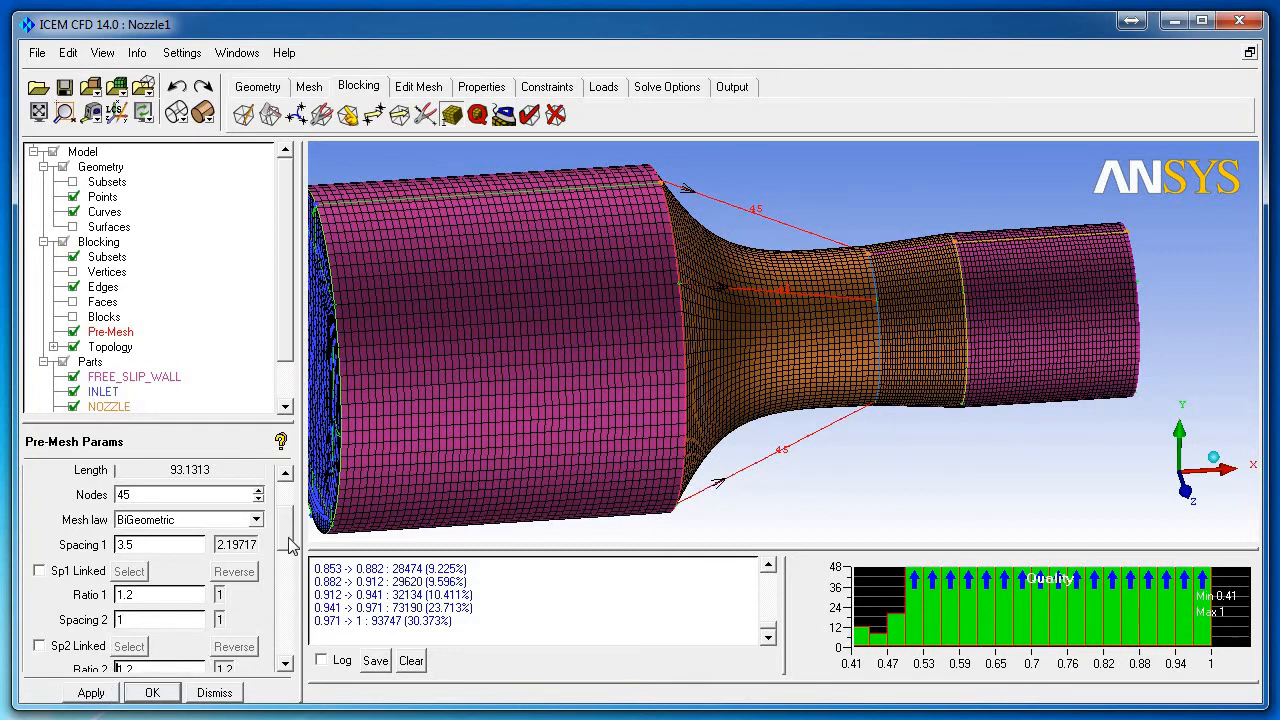
Step: Set the edge to 40 nodes, then change it to 35 nodes with Spacing 1 of 4
scroll(287, 543, "down", 1)
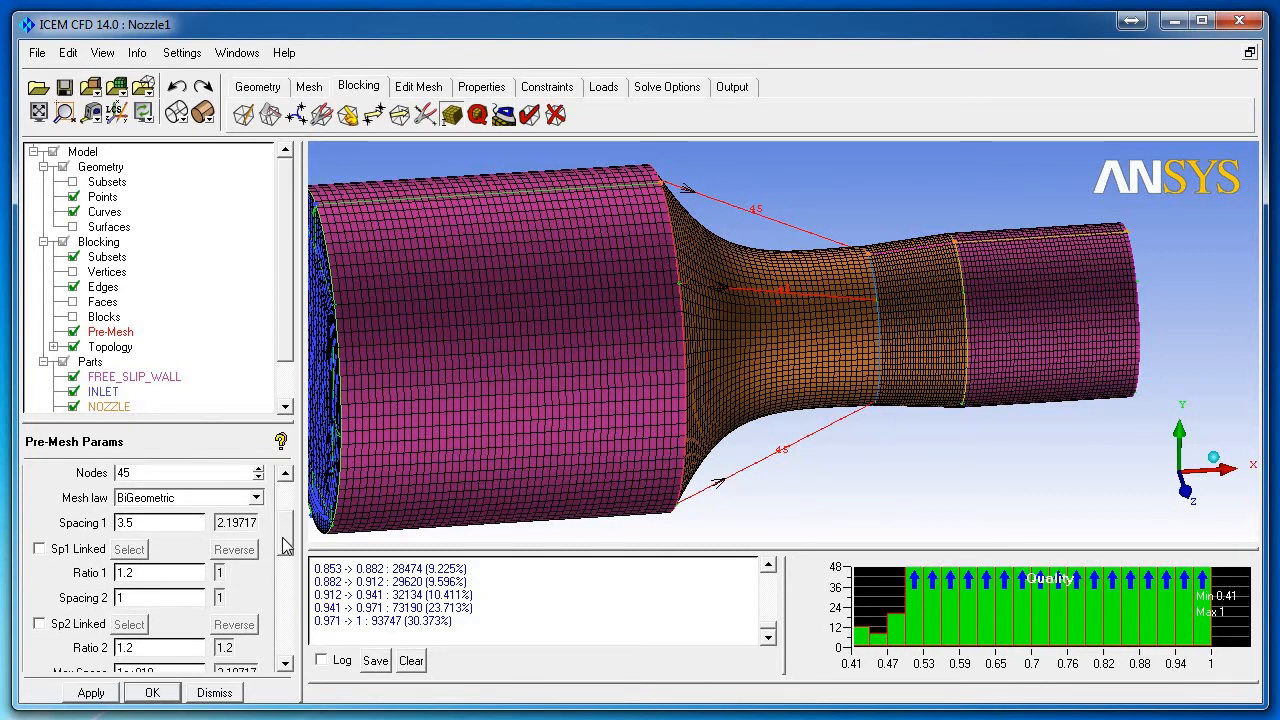
scroll(285, 548, "down", 2)
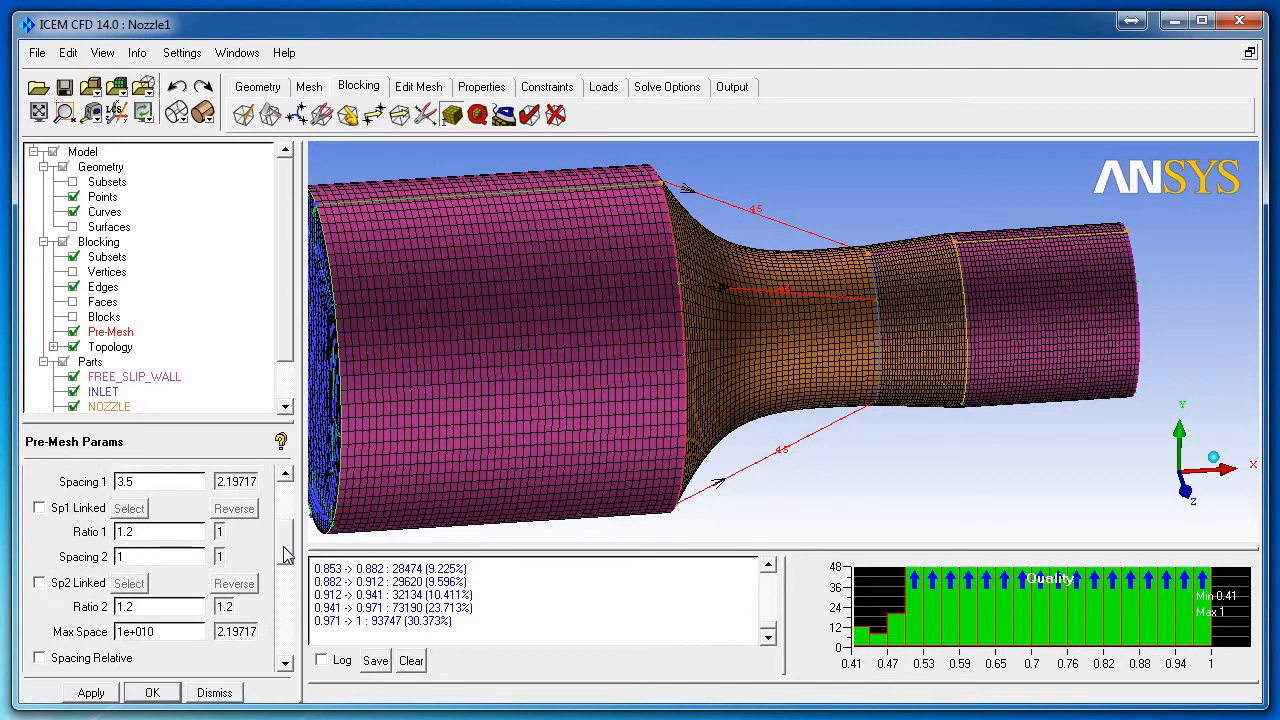
scroll(287, 556, "up", 2)
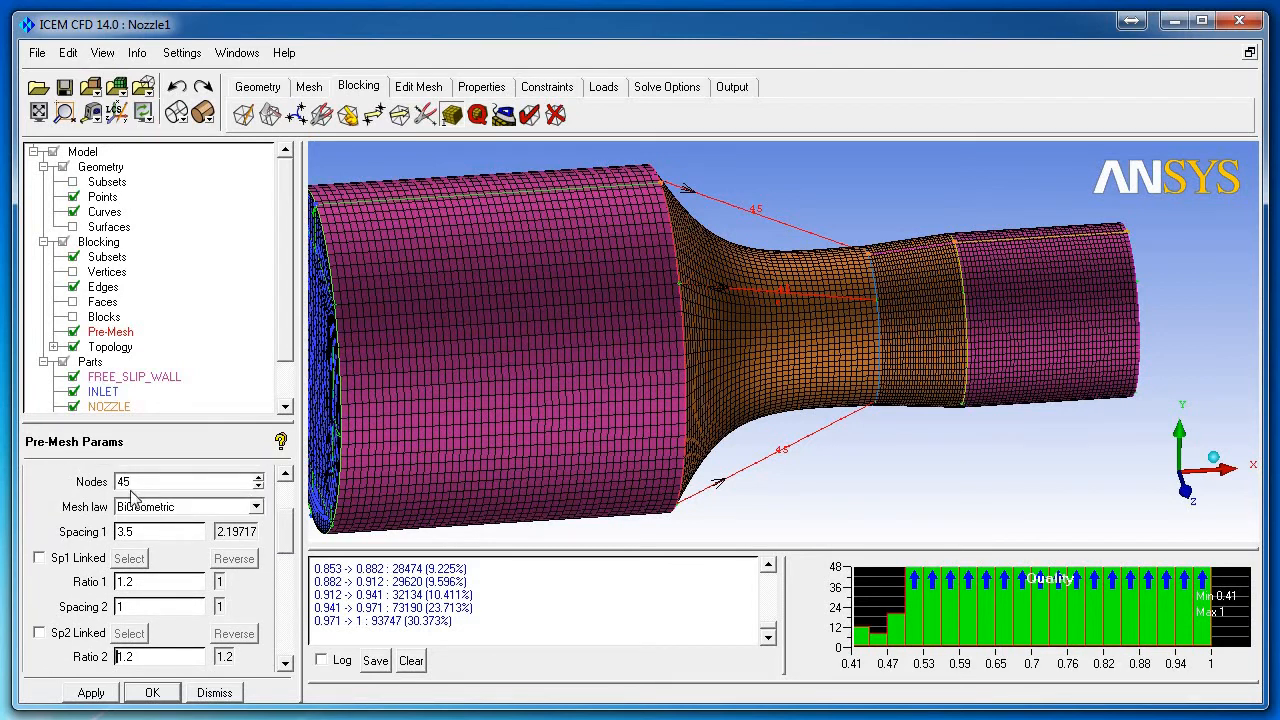
left_click_drag(138, 482, 108, 482)
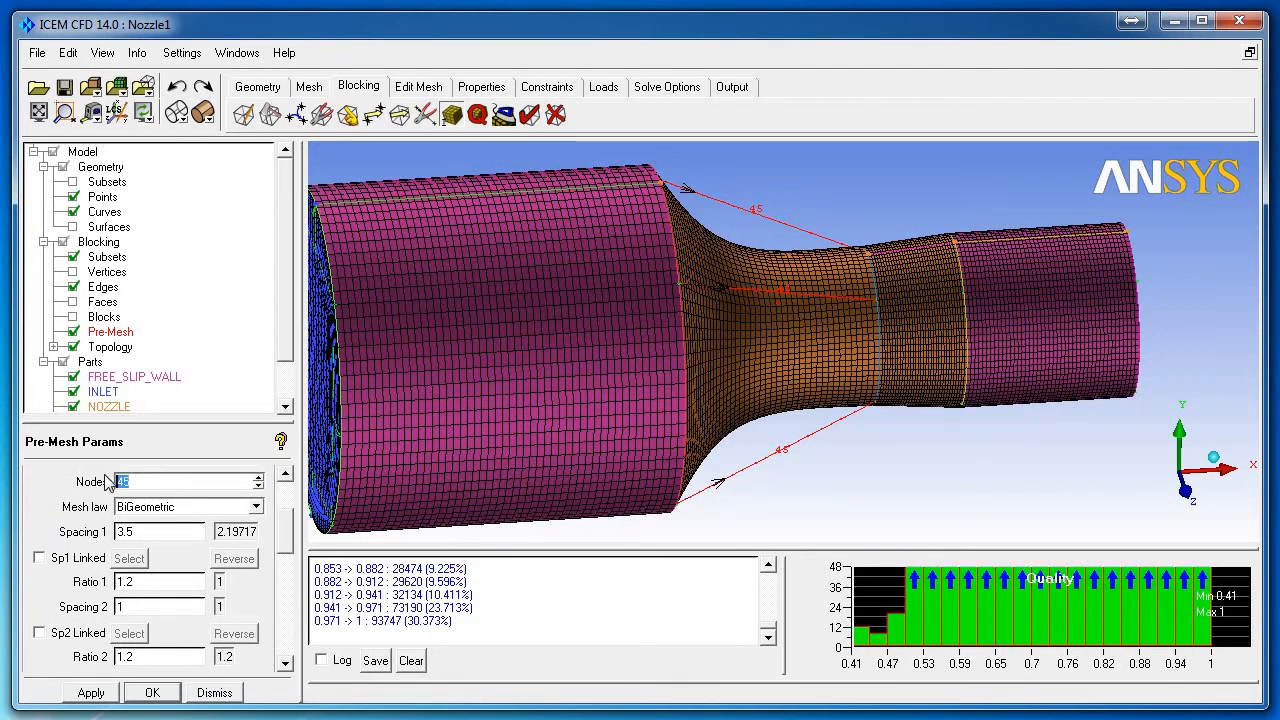
type("40")
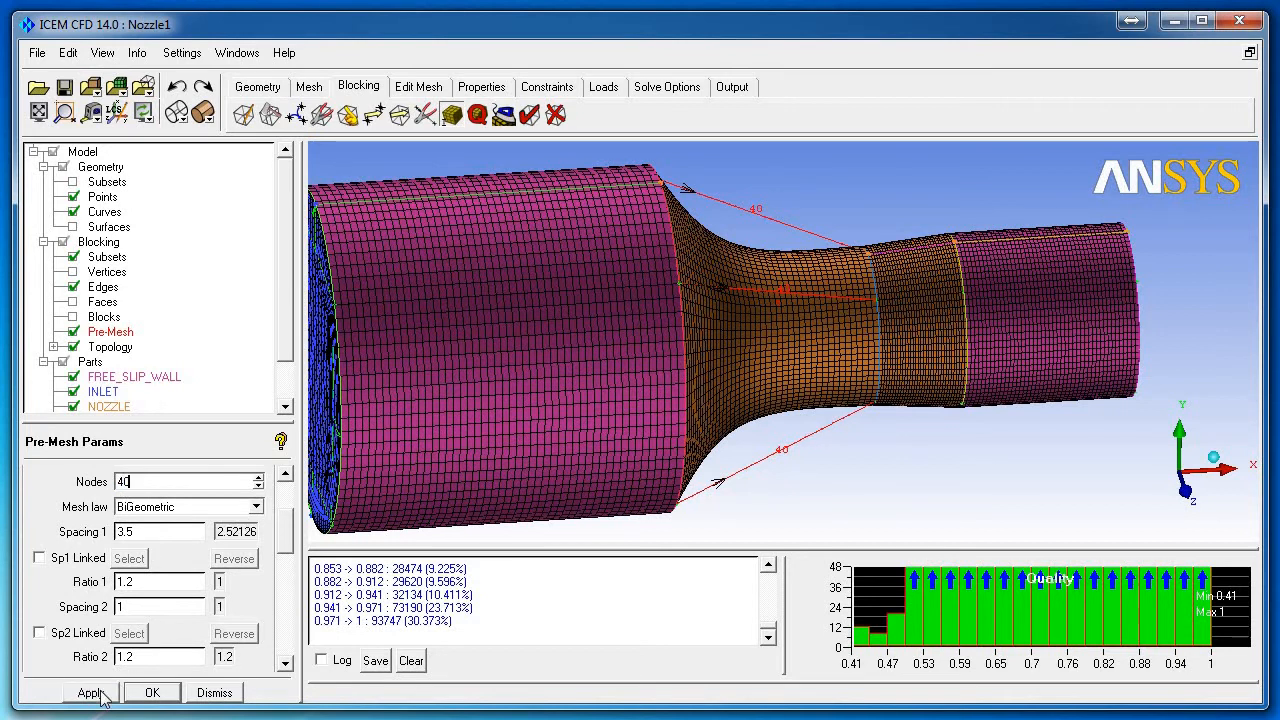
left_click(106, 691)
scroll(287, 552, "down", 2)
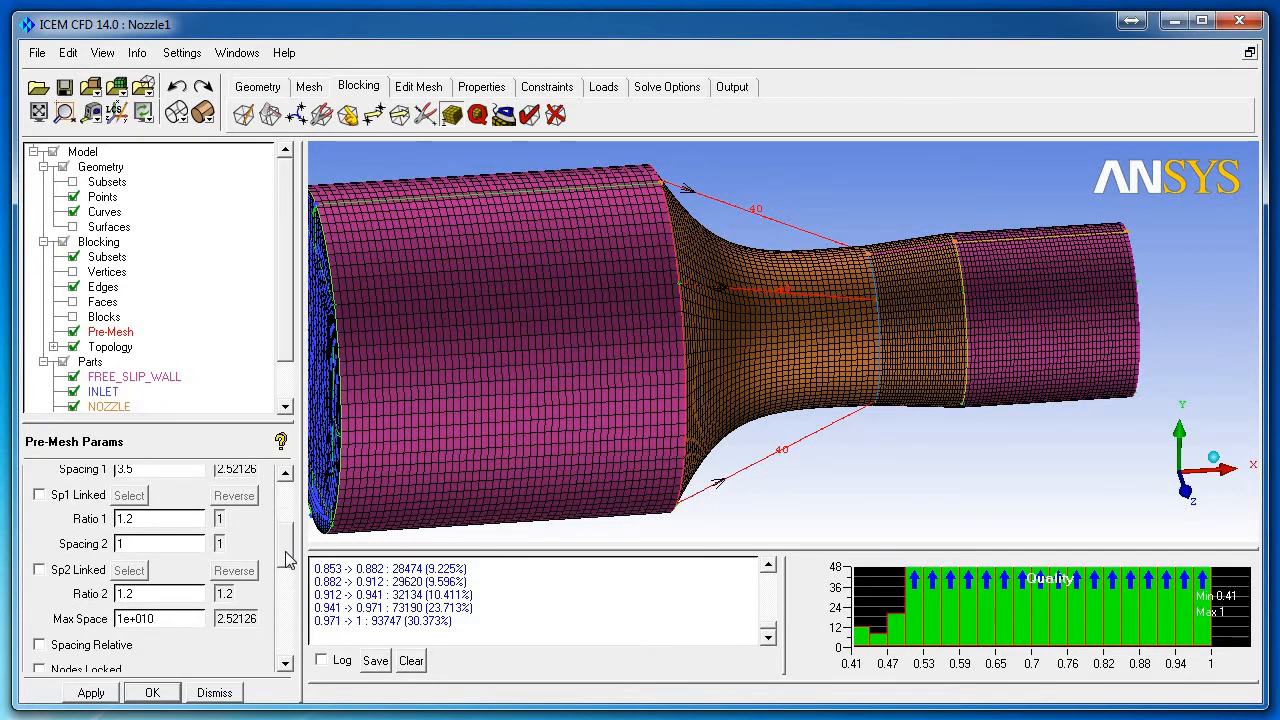
scroll(287, 558, "up", 2)
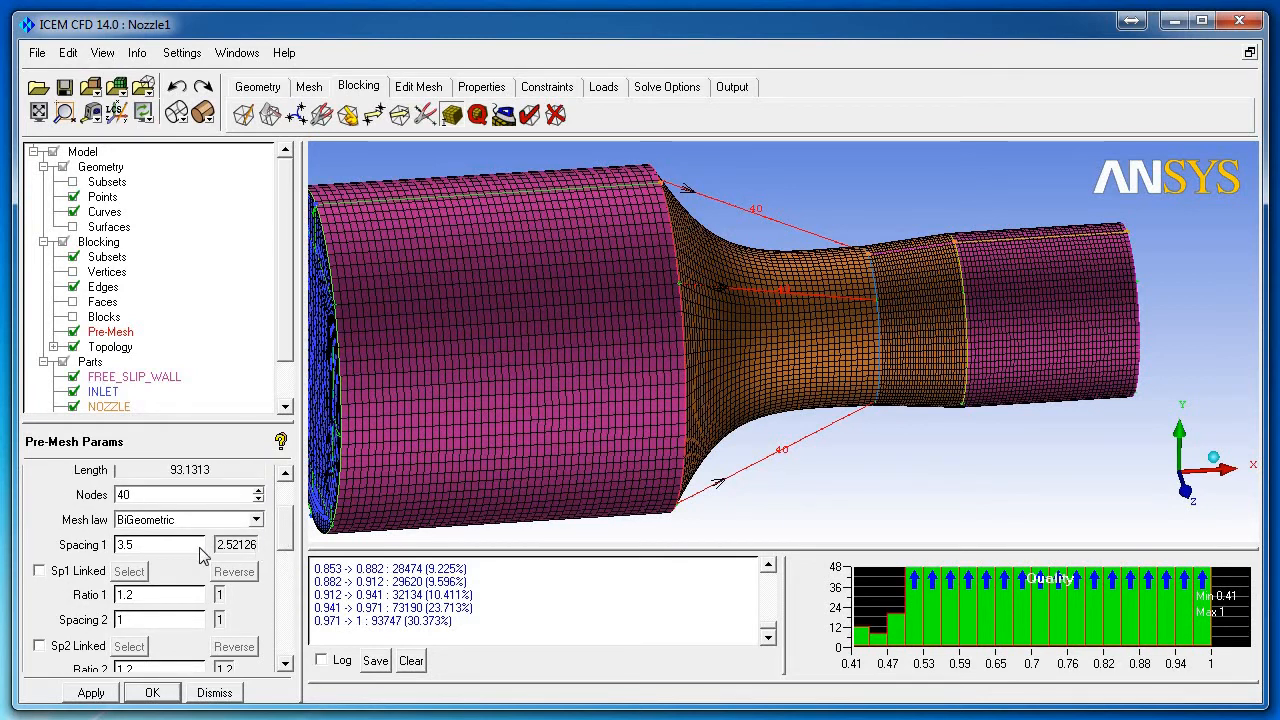
left_click_drag(140, 546, 112, 546)
type("4")
type("35")
left_click(90, 693)
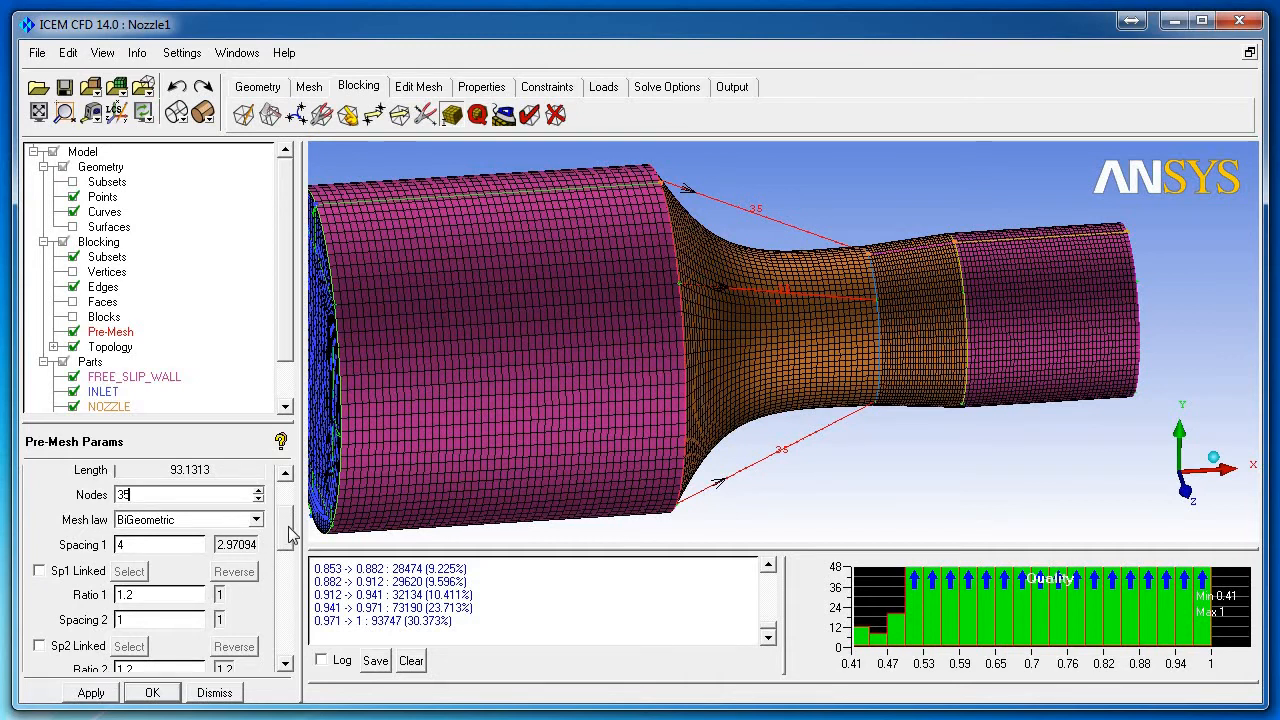
Step: Set Spacing 2 to 1.1 and close the edge parameters
scroll(289, 537, "down", 2)
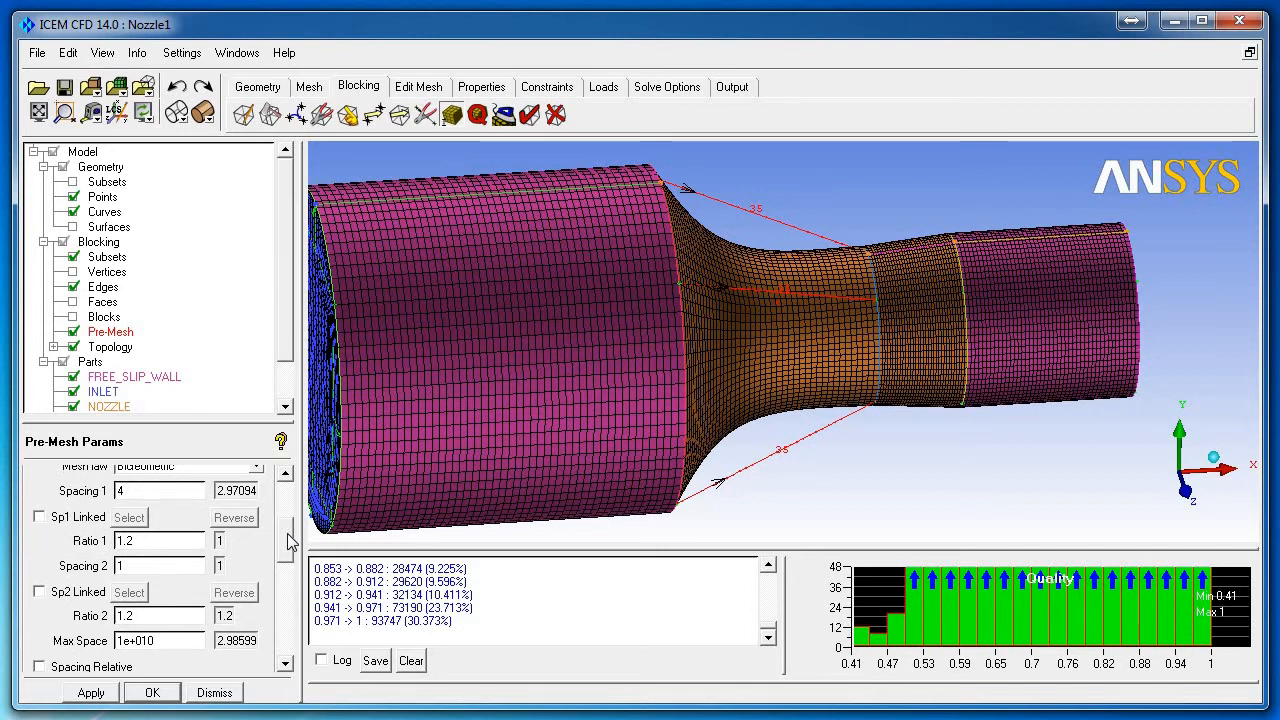
scroll(289, 541, "down", 1)
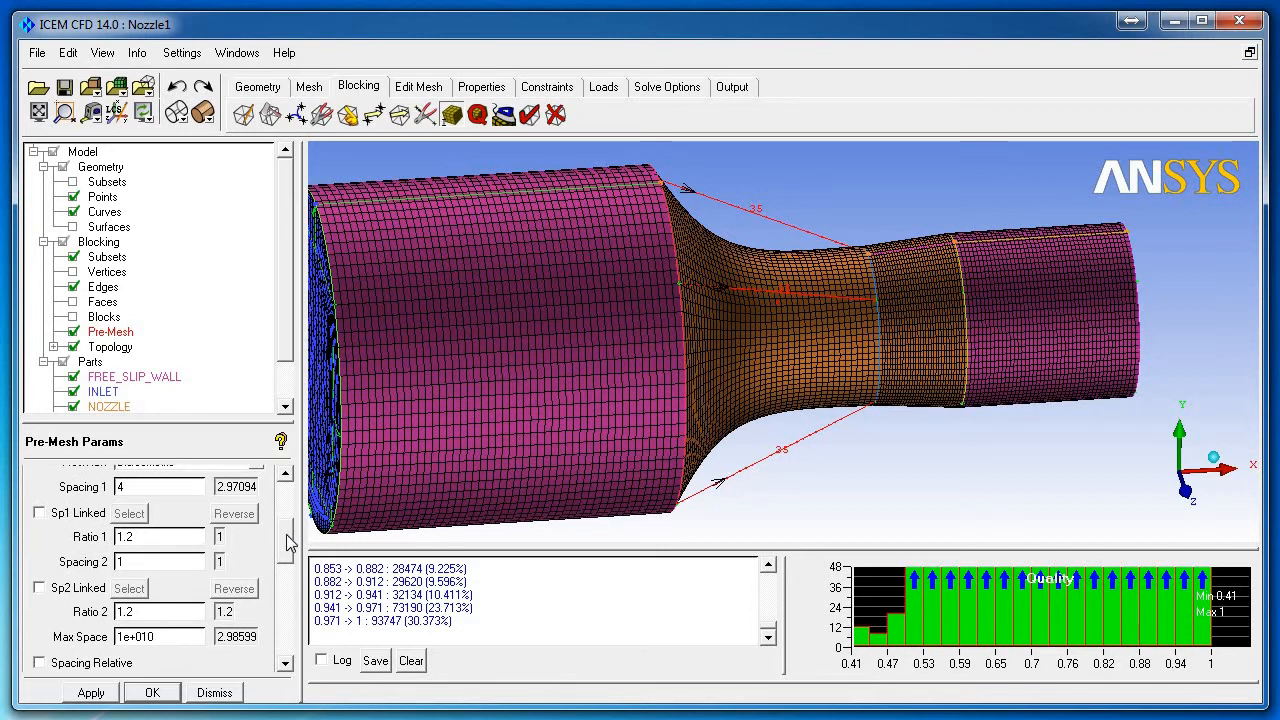
left_click(157, 562)
type(".1")
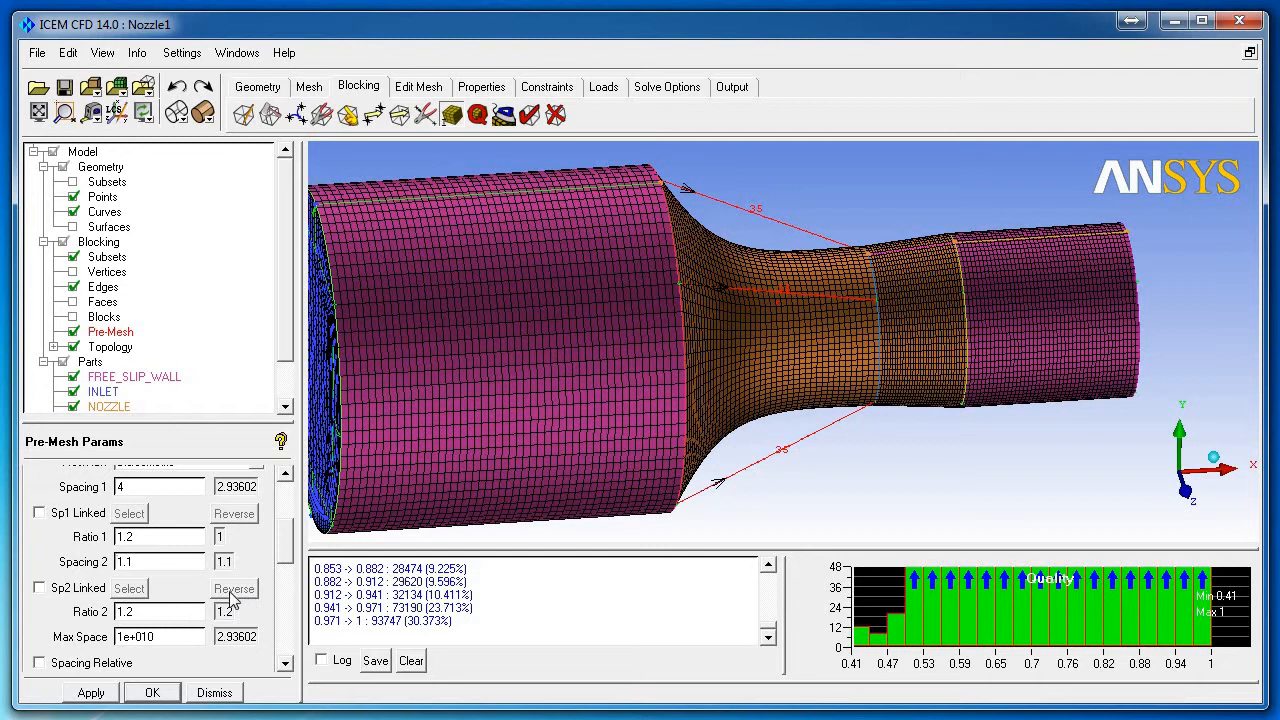
left_click_drag(288, 547, 290, 537)
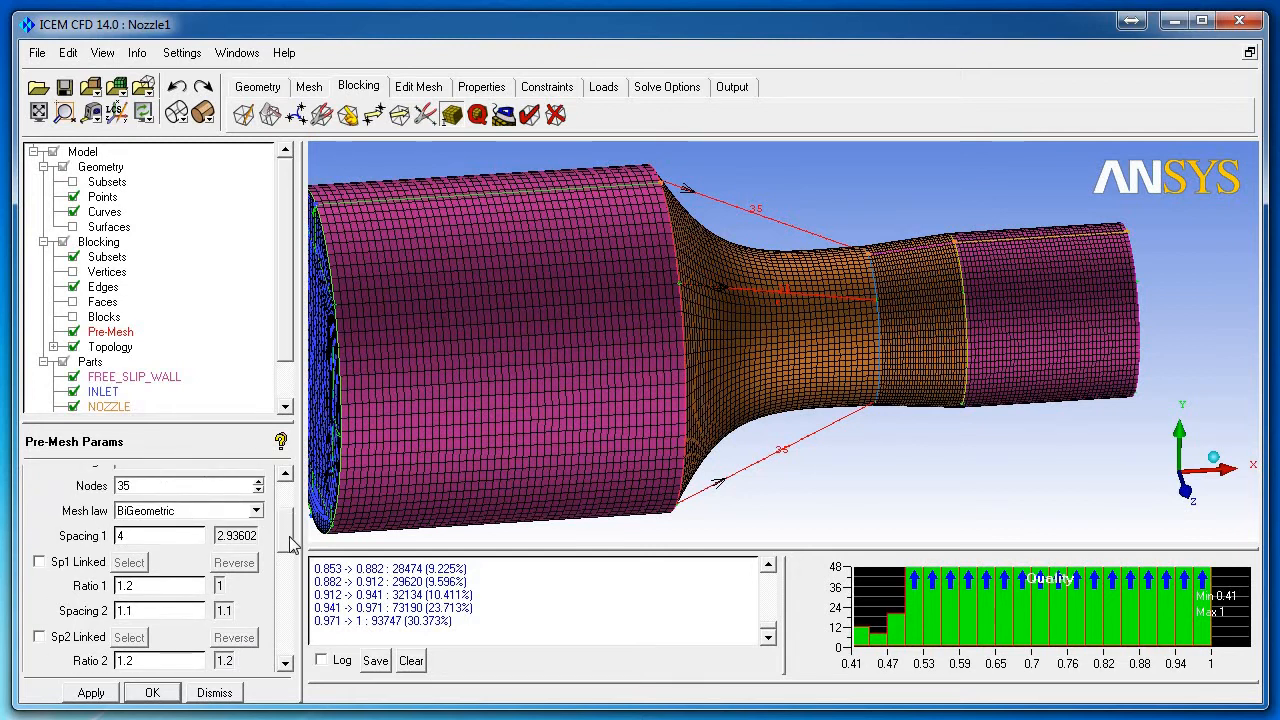
scroll(268, 594, "up", 2)
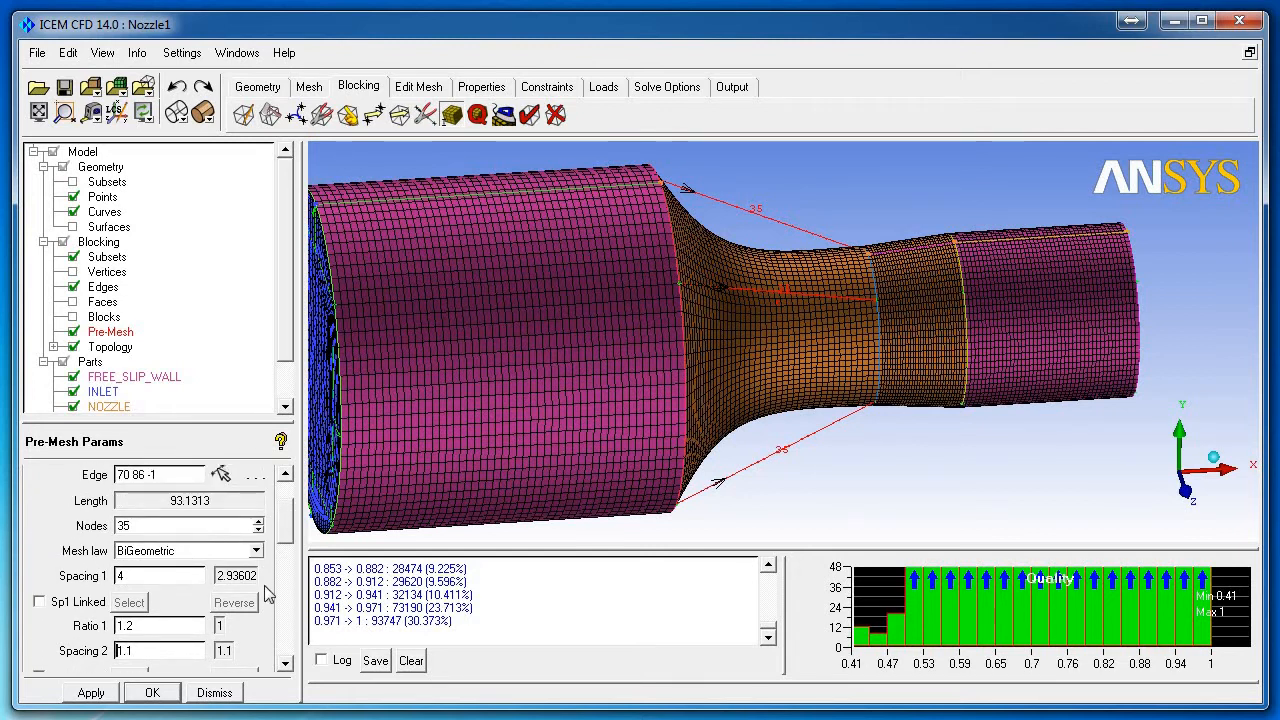
left_click(214, 693)
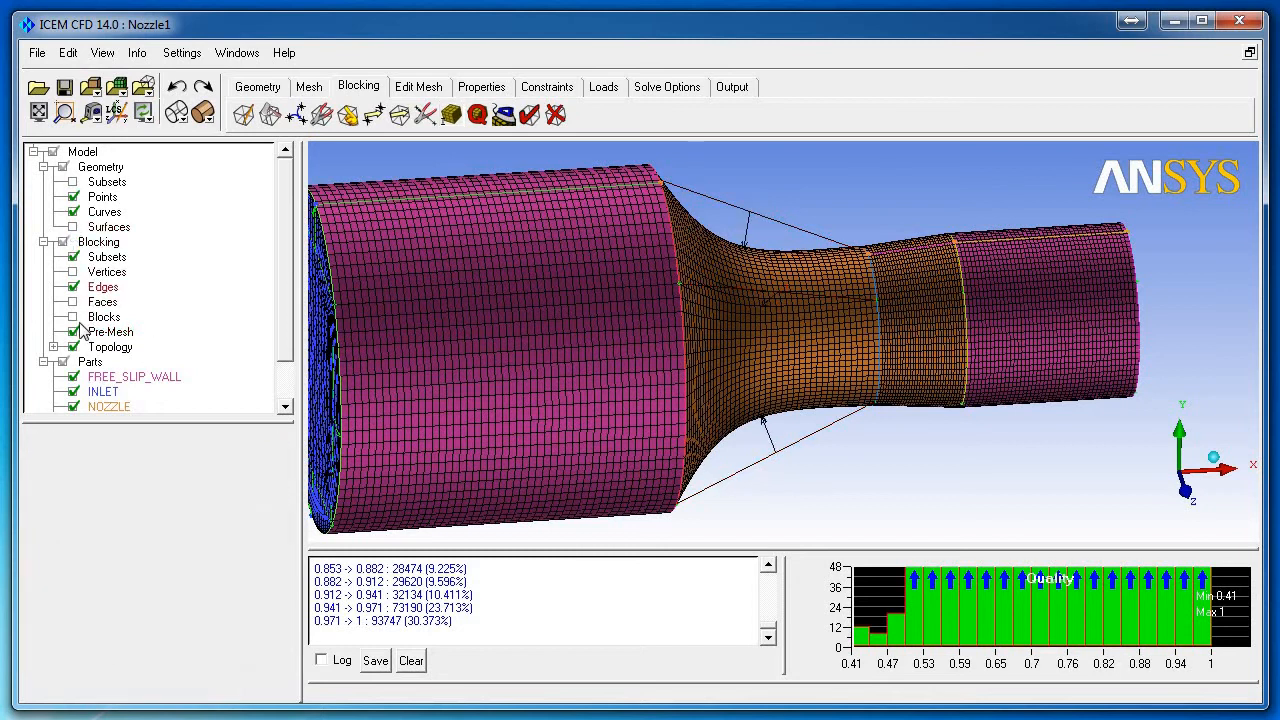
Step: Recompute the pre-mesh with the 35-node edges and orbit and zoom to inspect the nozzle
left_click(80, 332)
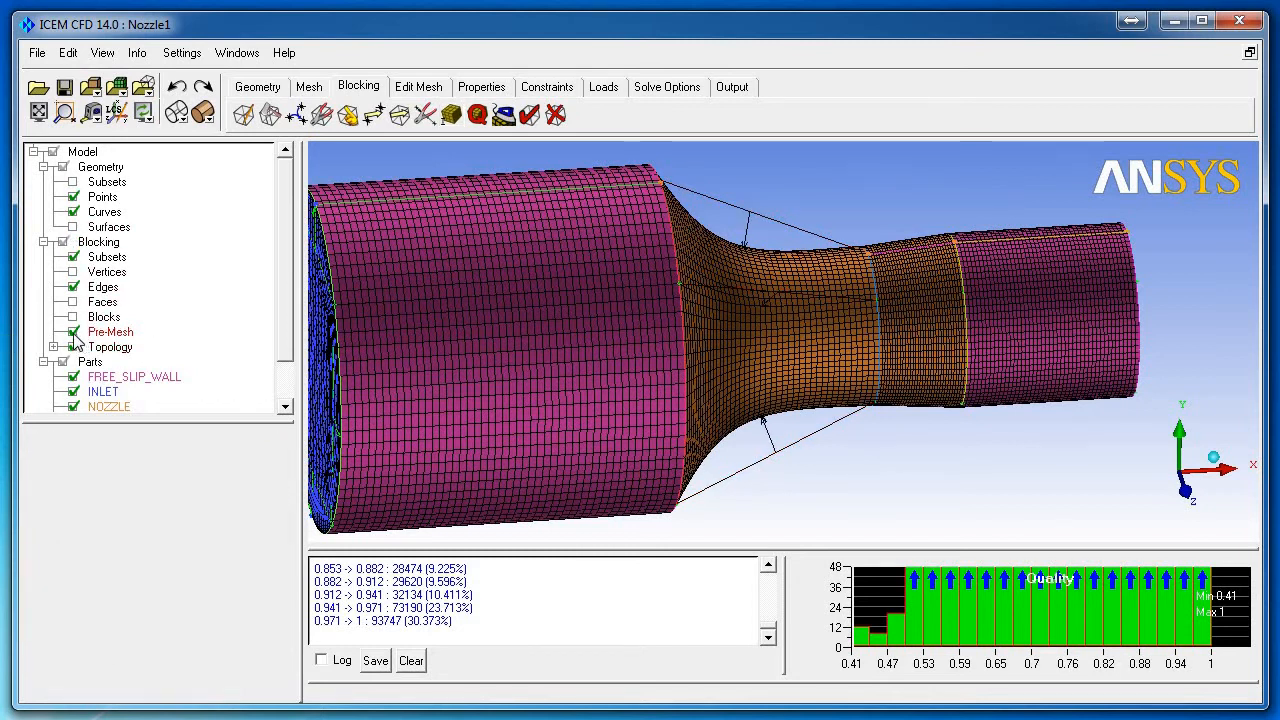
left_click(73, 332)
left_click(73, 332)
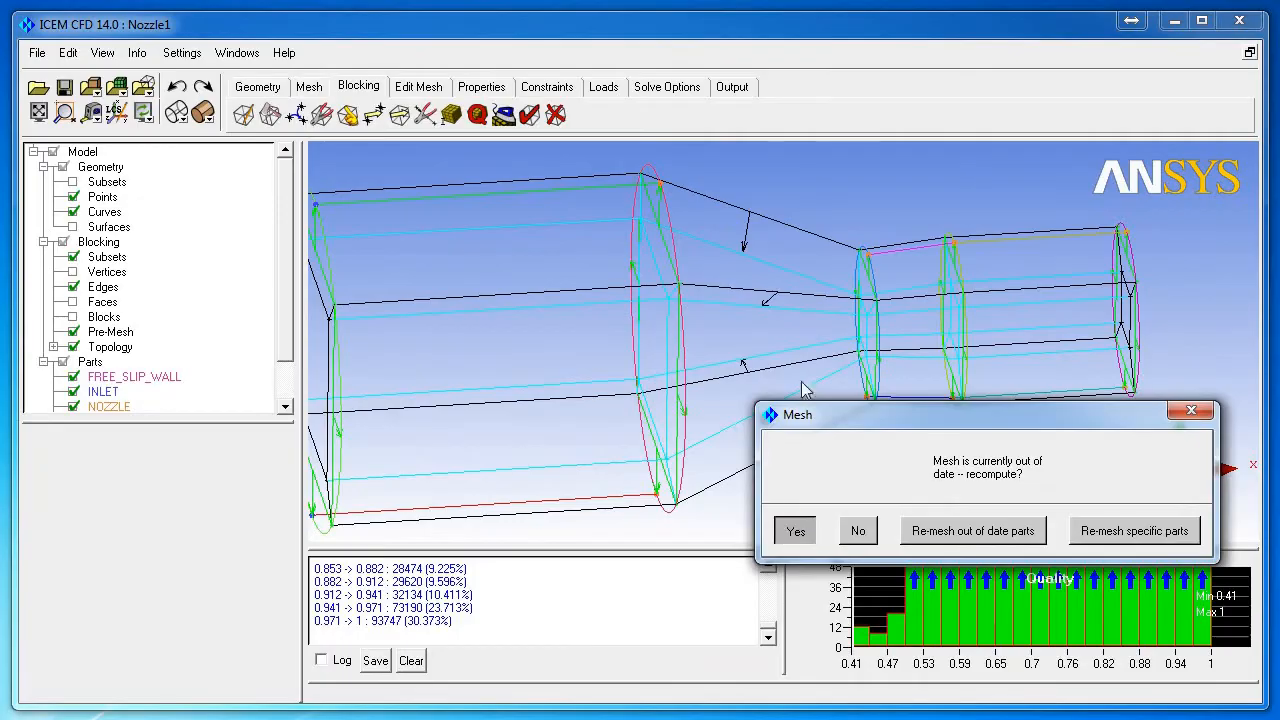
key("Return")
left_click_drag(821, 371, 814, 327)
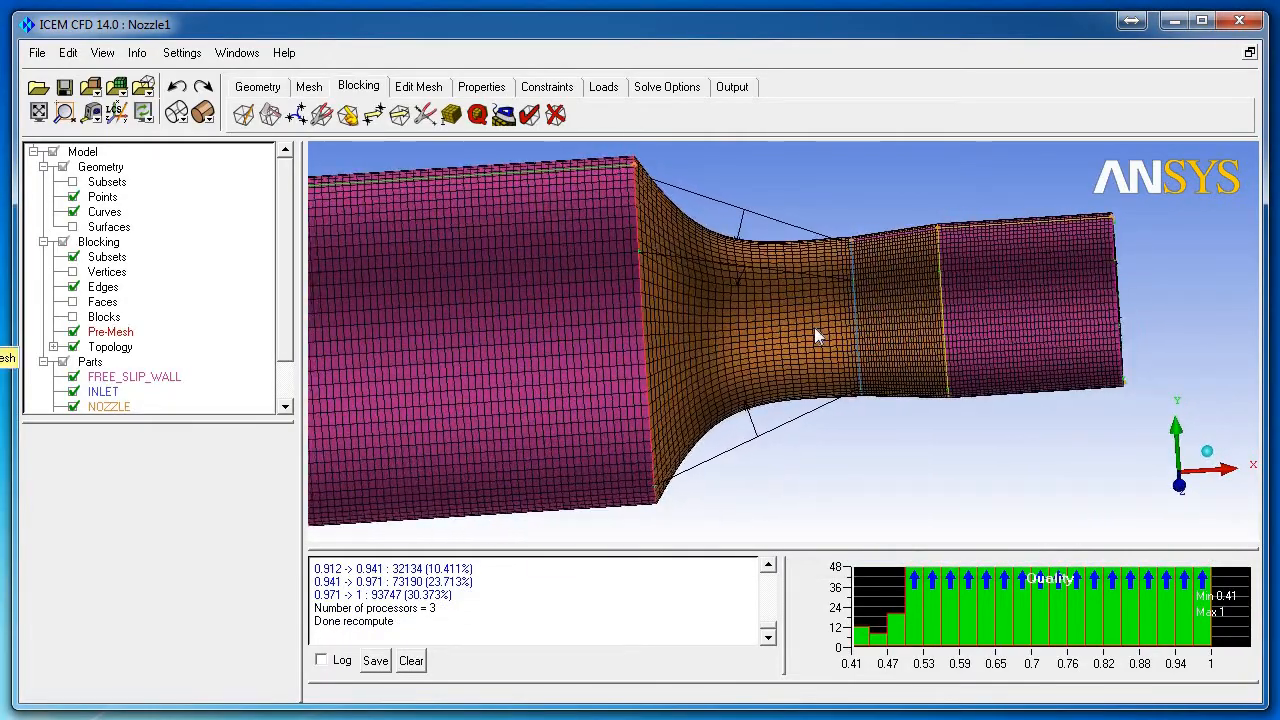
mouse_move(814, 327)
right_mouse_down()
mouse_move(901, 344)
mouse_move(787, 388)
mouse_move(768, 269)
mouse_move(820, 355)
mouse_move(817, 320)
right_mouse_up()
left_click_drag(782, 267, 523, 503)
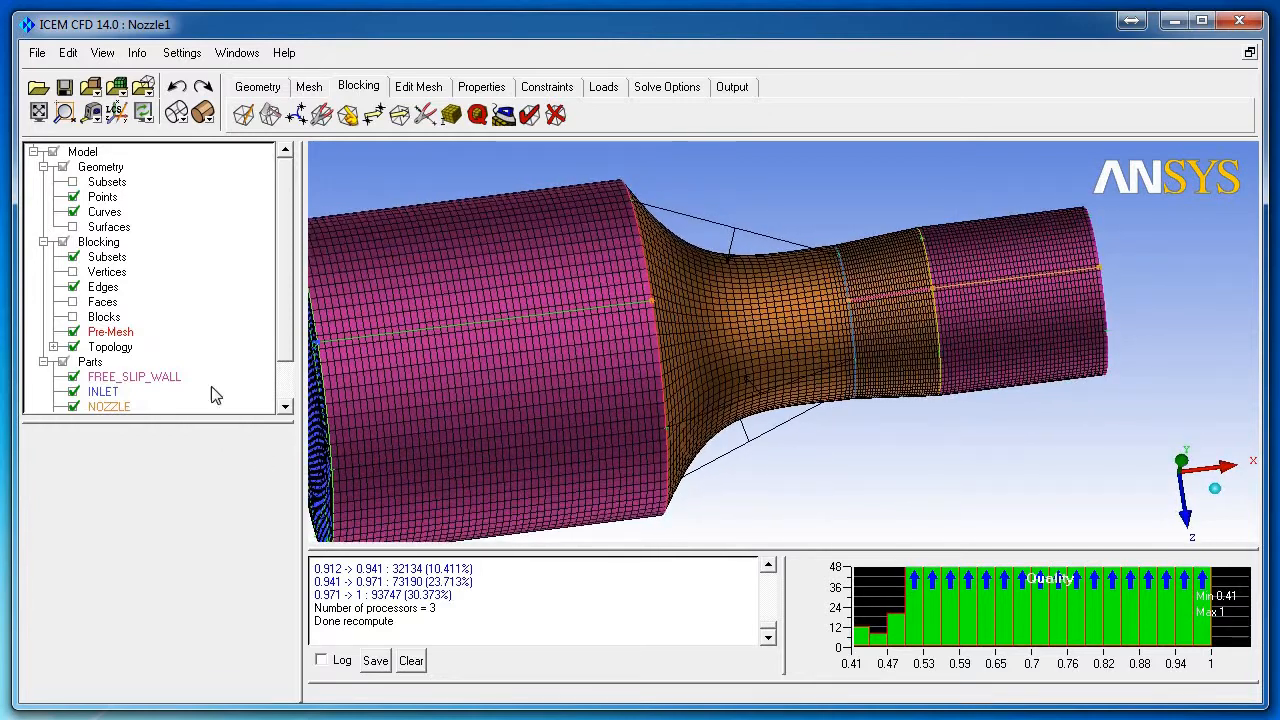
right_click(110, 332)
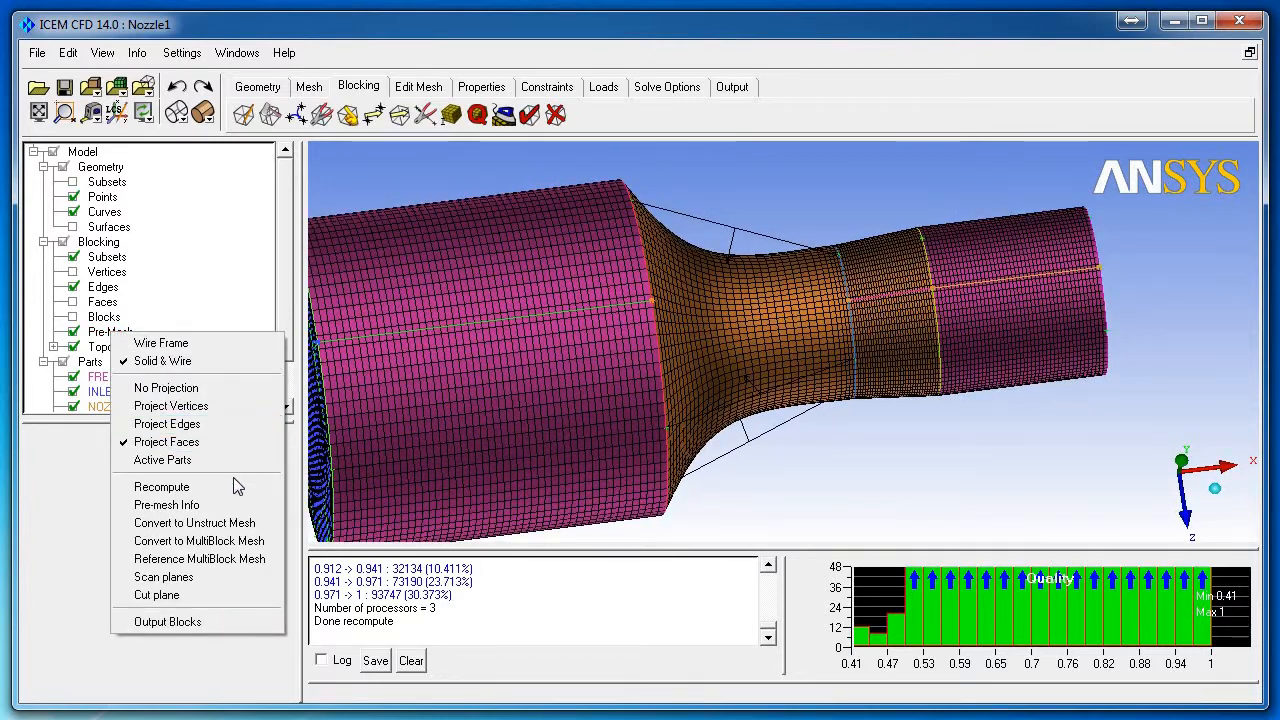
Step: Pick converging-section edge 70 86 -1 and lower its node count to 30
left_click(247, 247)
left_click(451, 115)
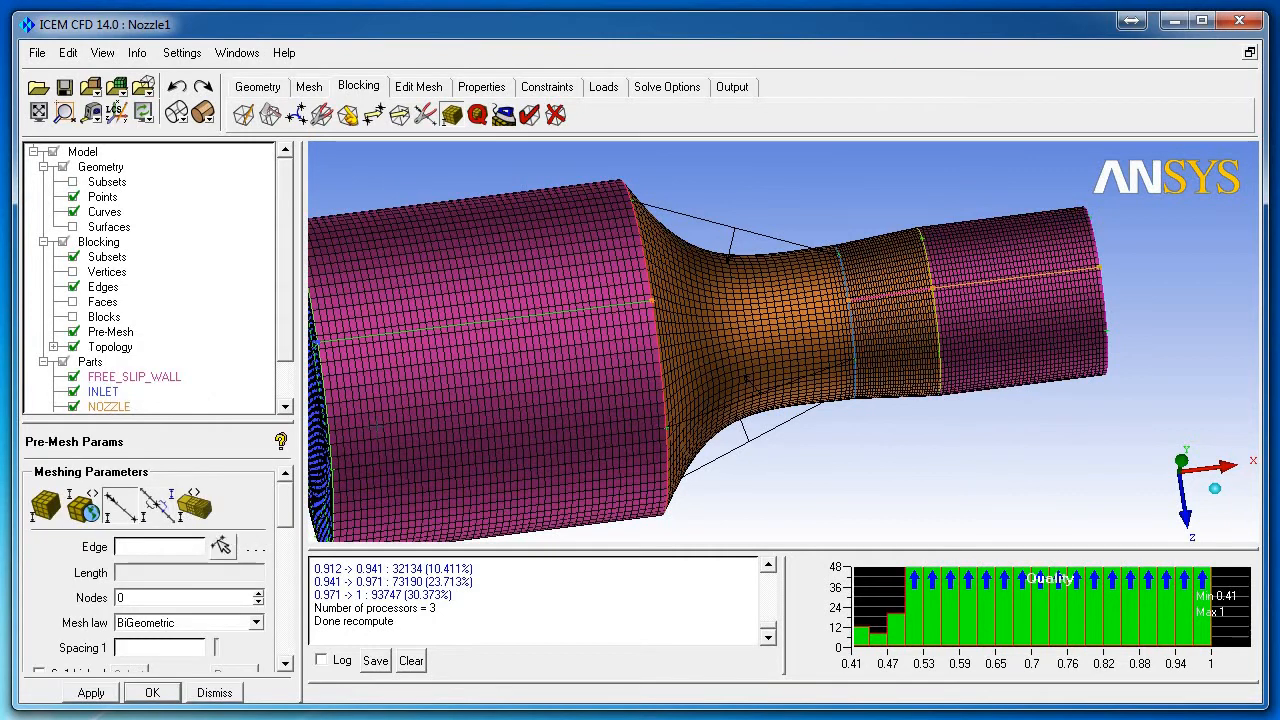
left_click(690, 216)
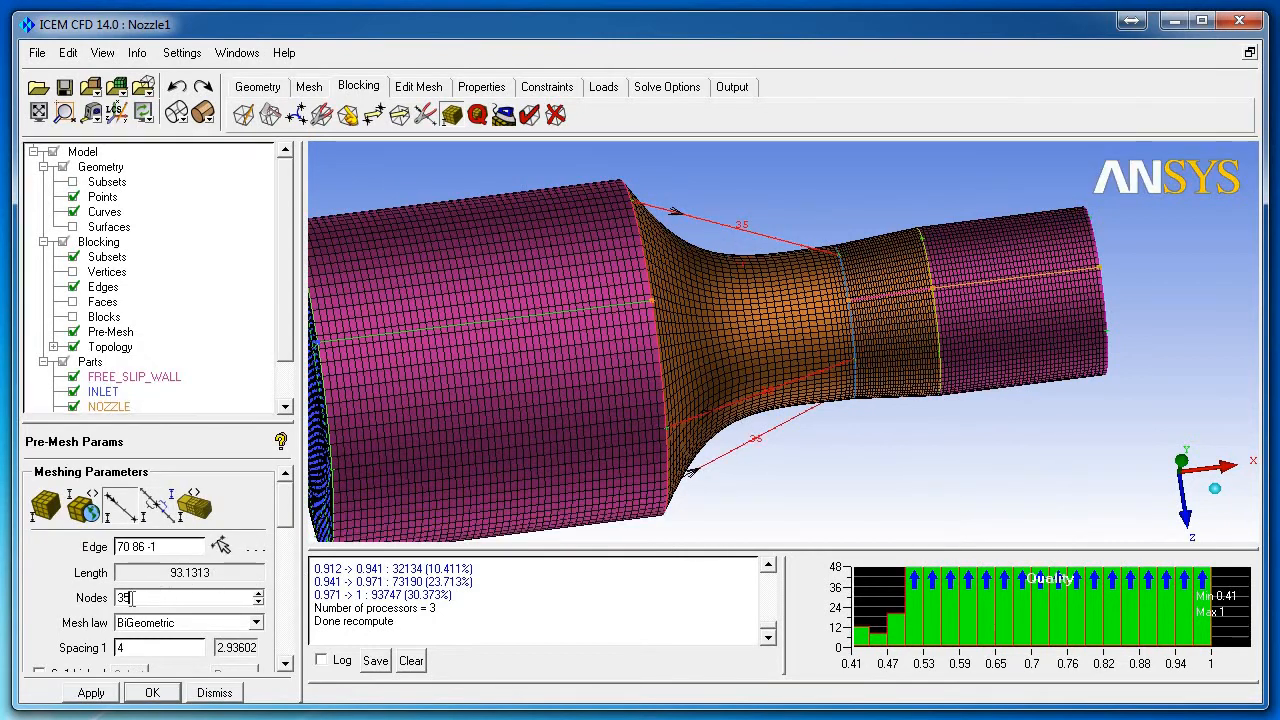
scroll(284, 522, "down", 2)
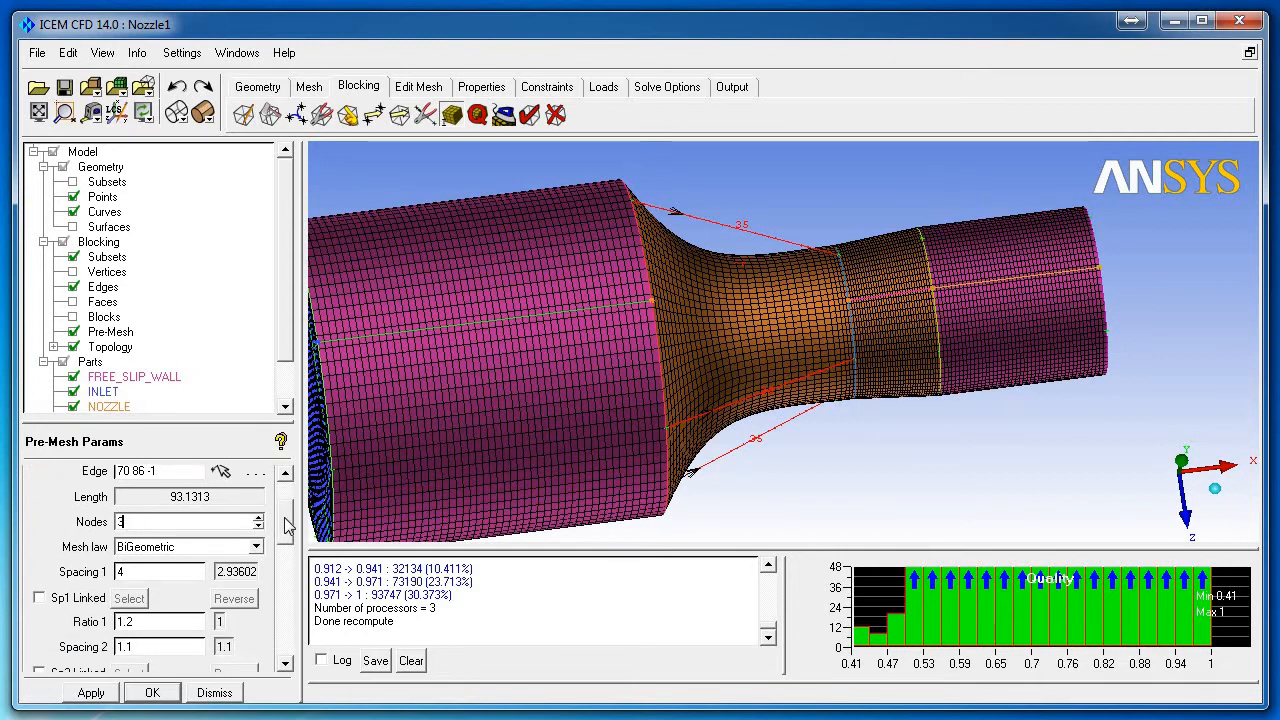
type("0")
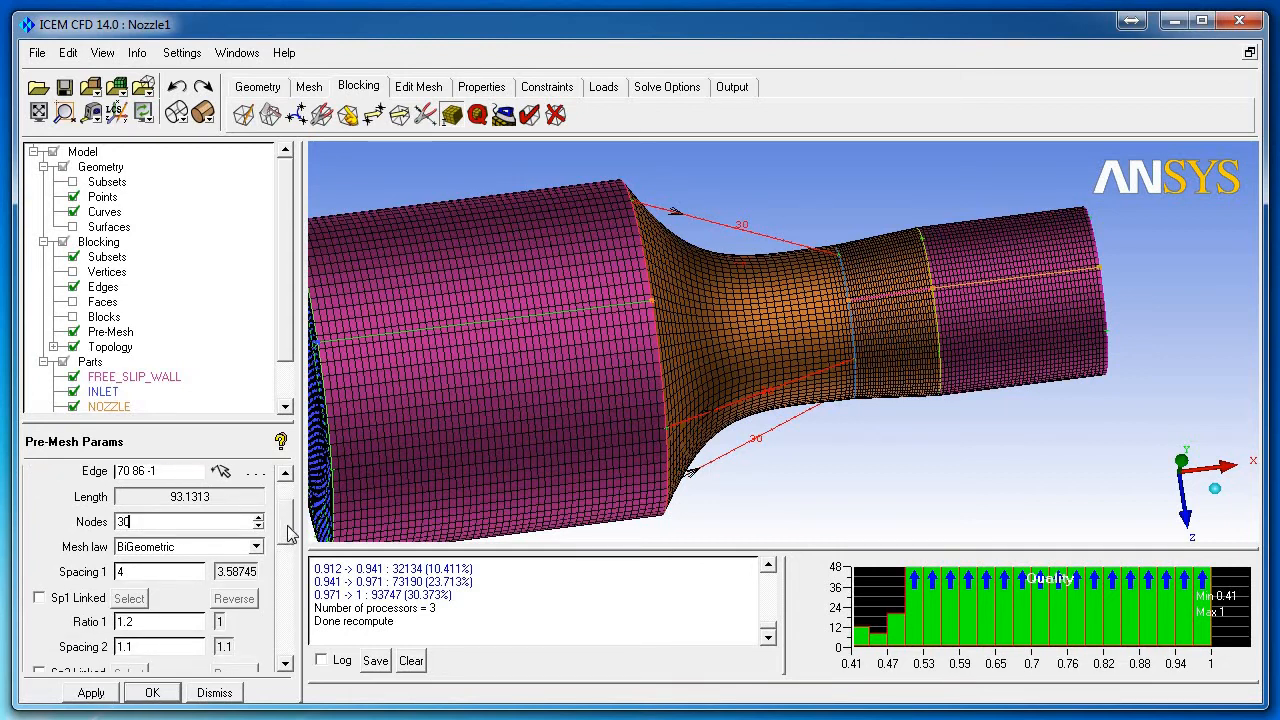
left_click_drag(287, 533, 287, 553)
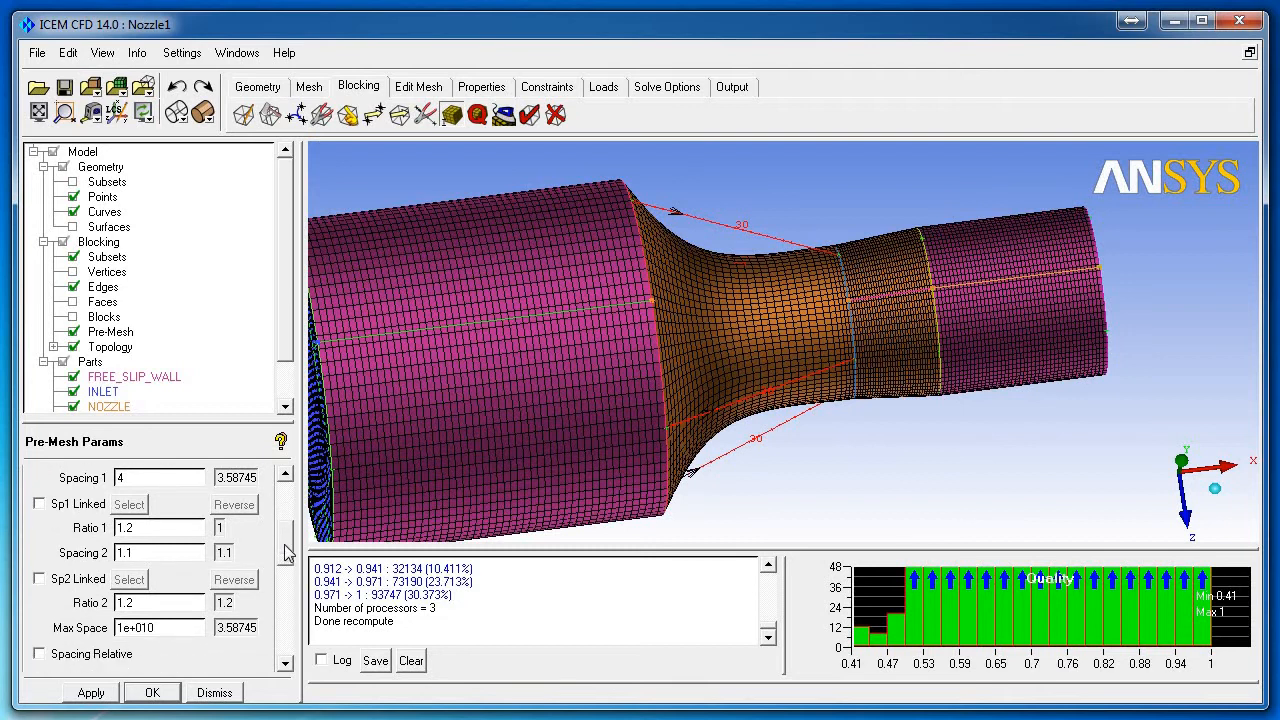
left_click(214, 692)
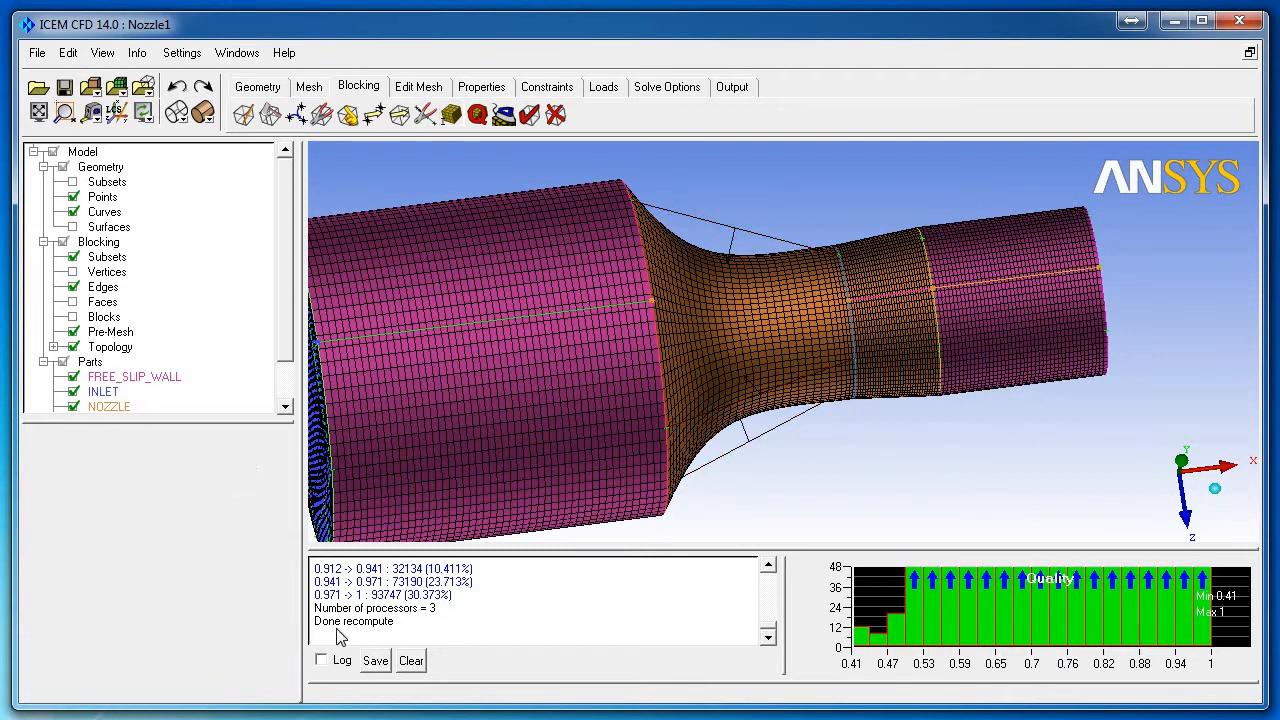
Step: Recompute the pre-mesh with the 30-node edges and zoom in on the throat
left_click(73, 334)
left_click(73, 334)
left_click(796, 531)
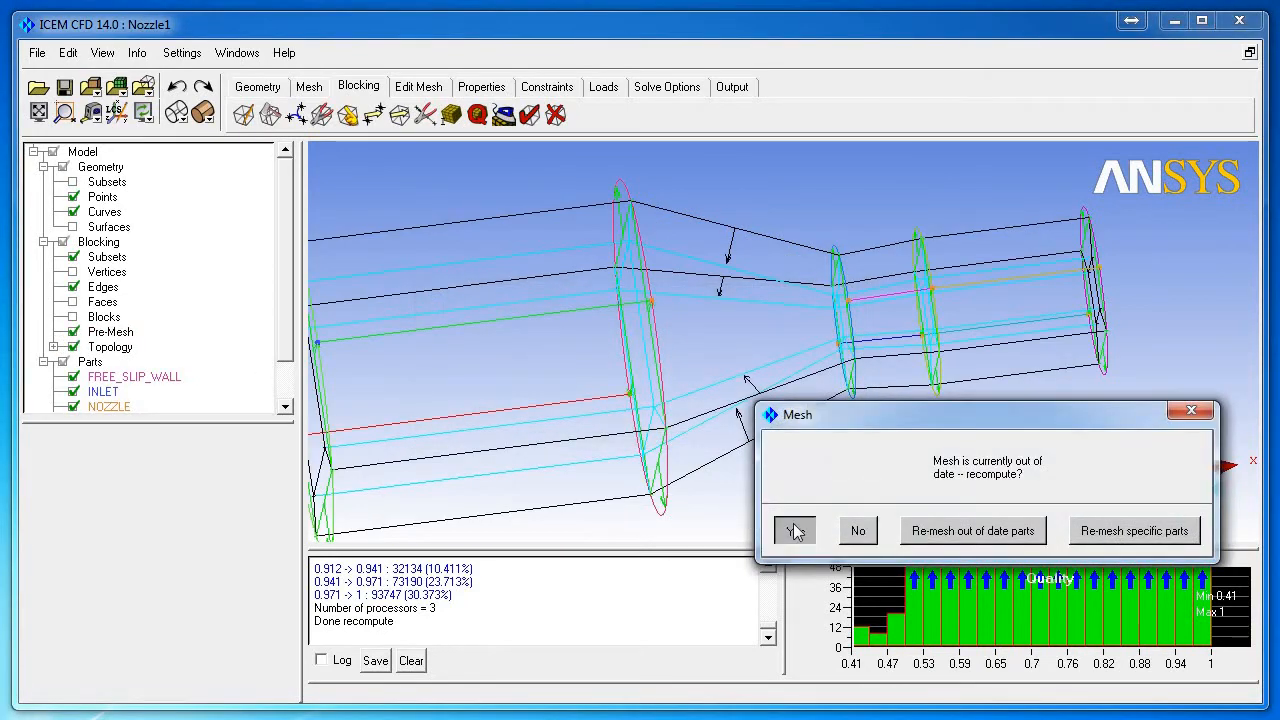
left_click_drag(780, 420, 840, 464)
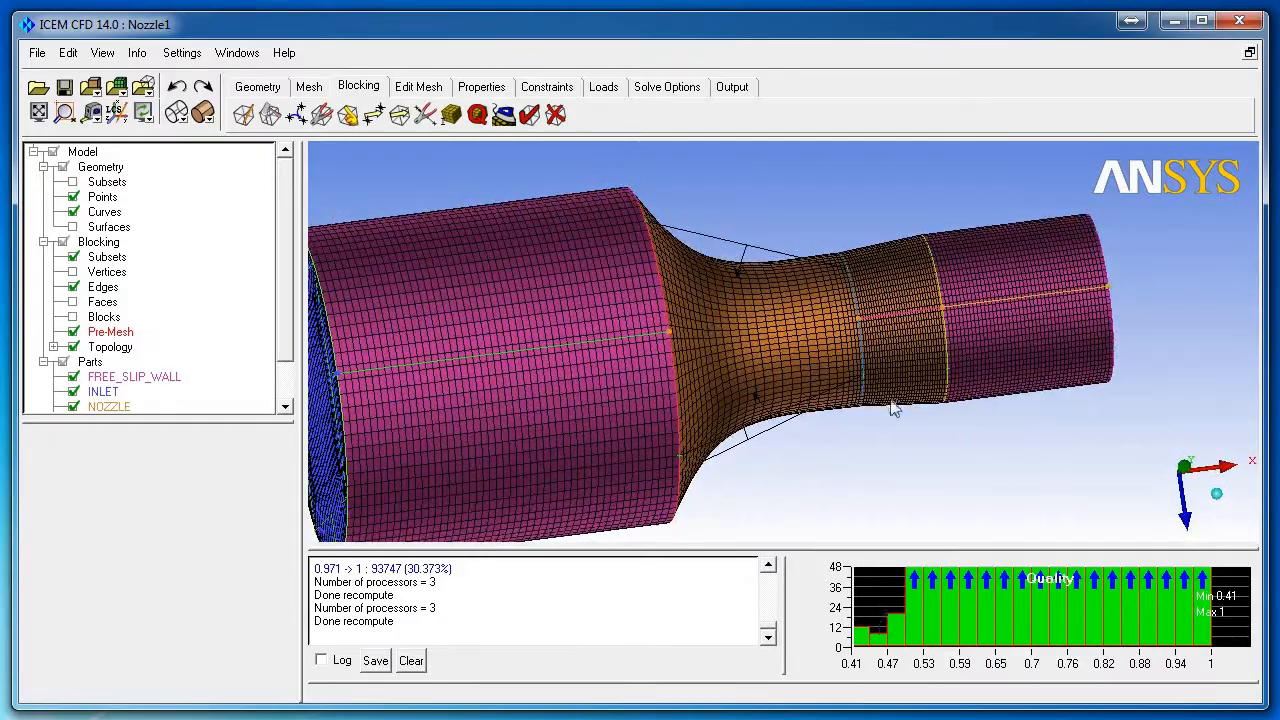
scroll(905, 390, "up", 5)
left_click_drag(911, 382, 873, 367)
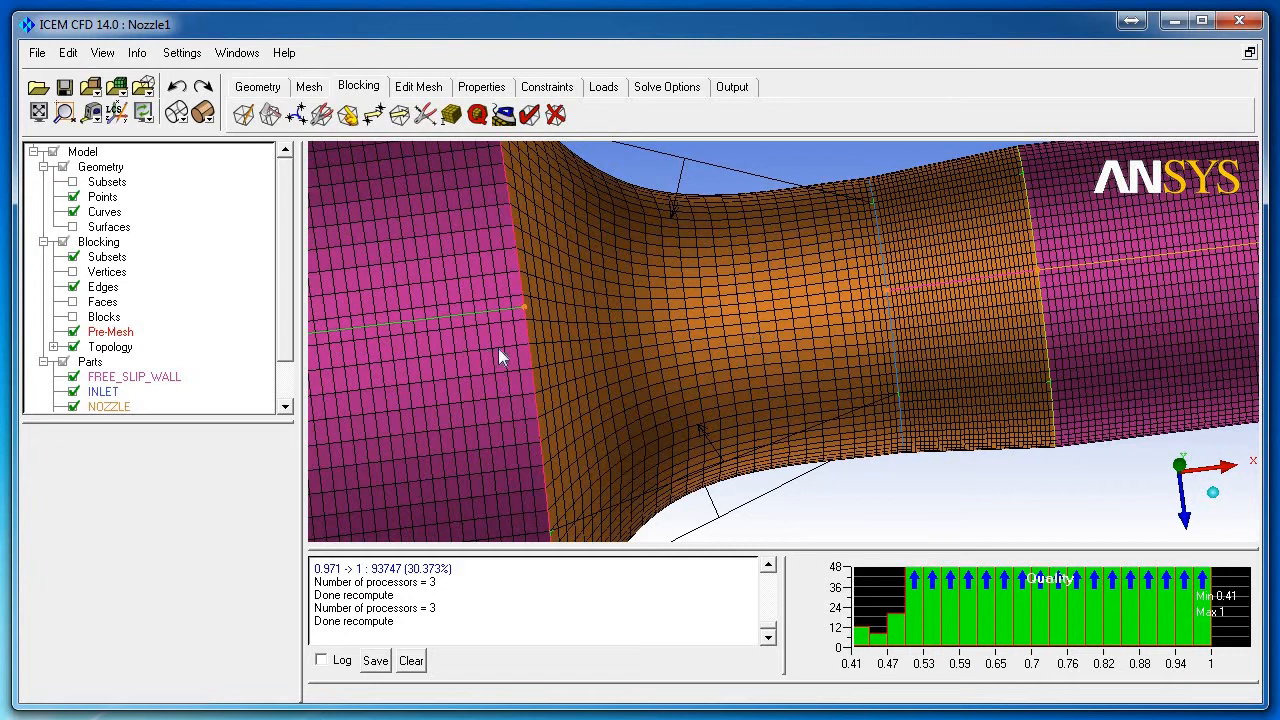
Step: Close the quality histogram (0.41 minimum, 31.763% in 0.971–1) and zoom back out
right_click(883, 597)
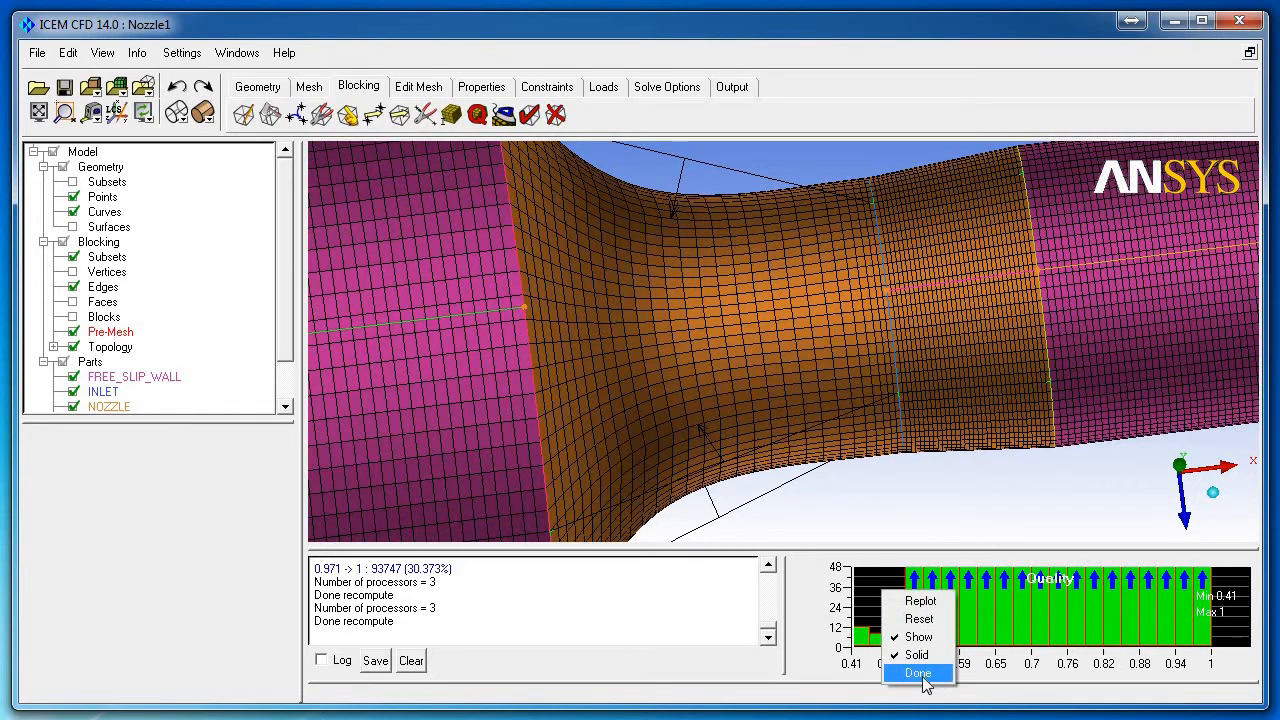
left_click(918, 673)
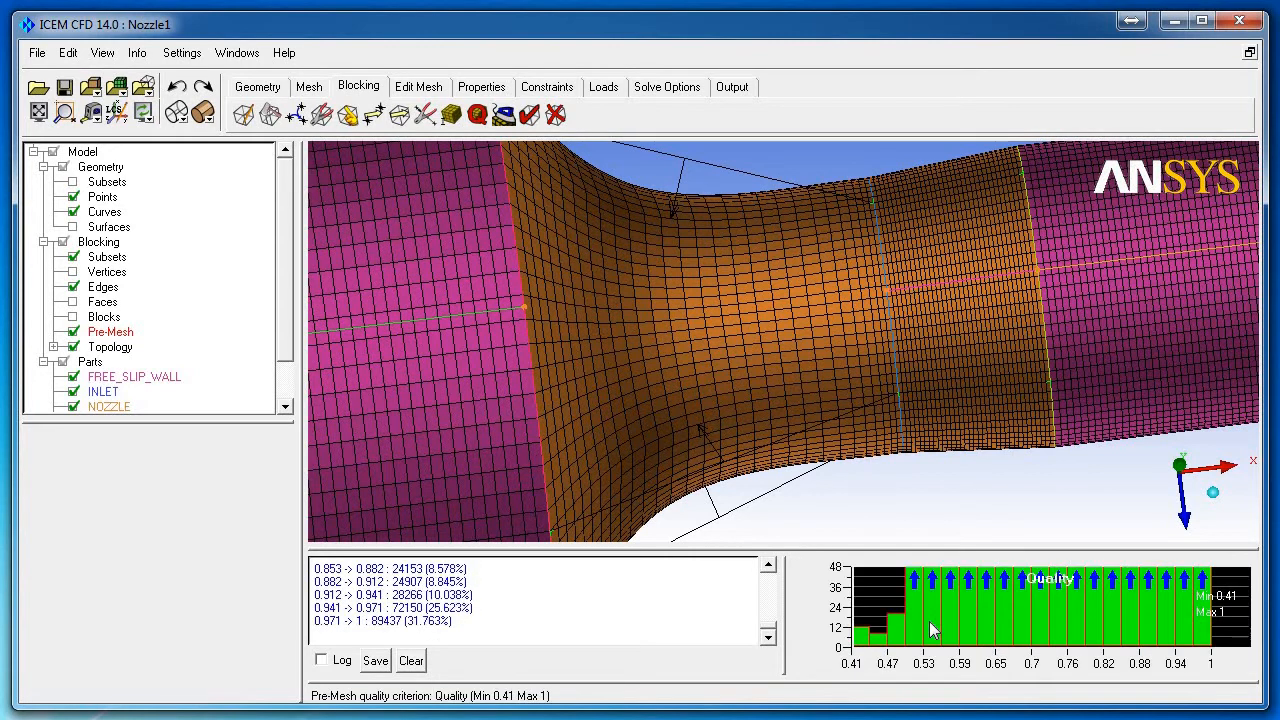
scroll(784, 391, "down", 2)
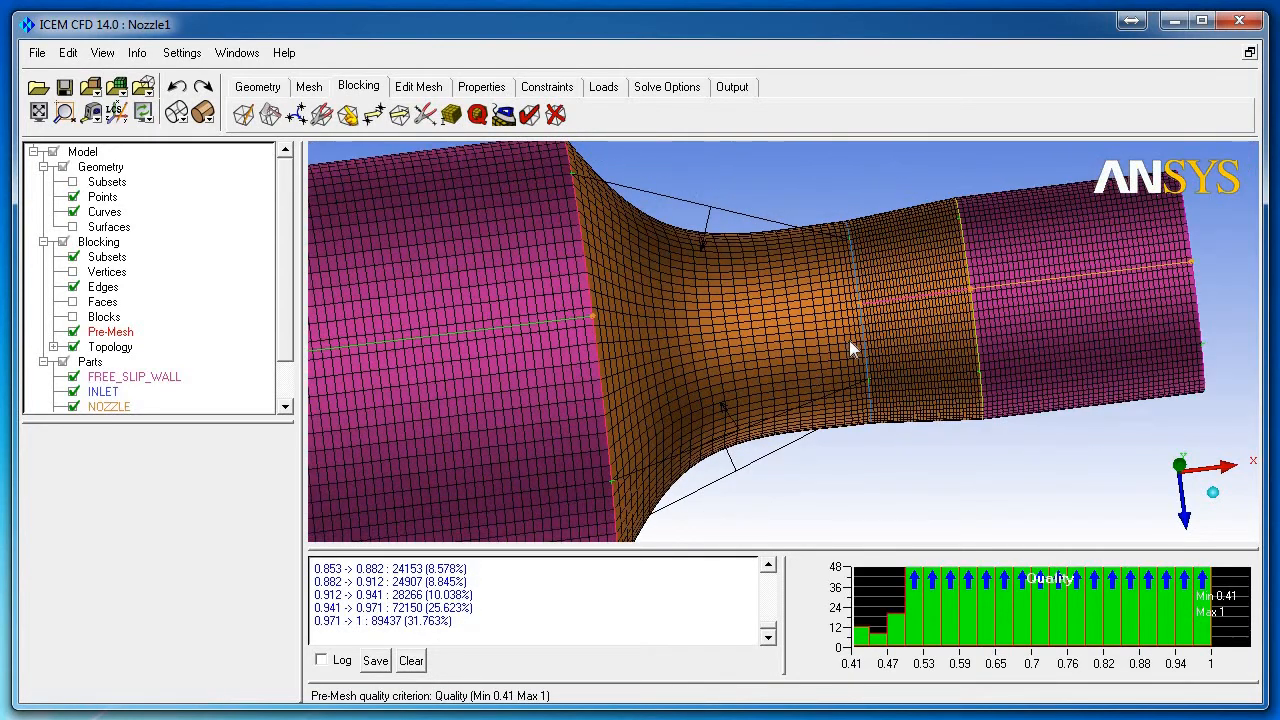
scroll(852, 340, "up", 2)
scroll(766, 340, "down", 3)
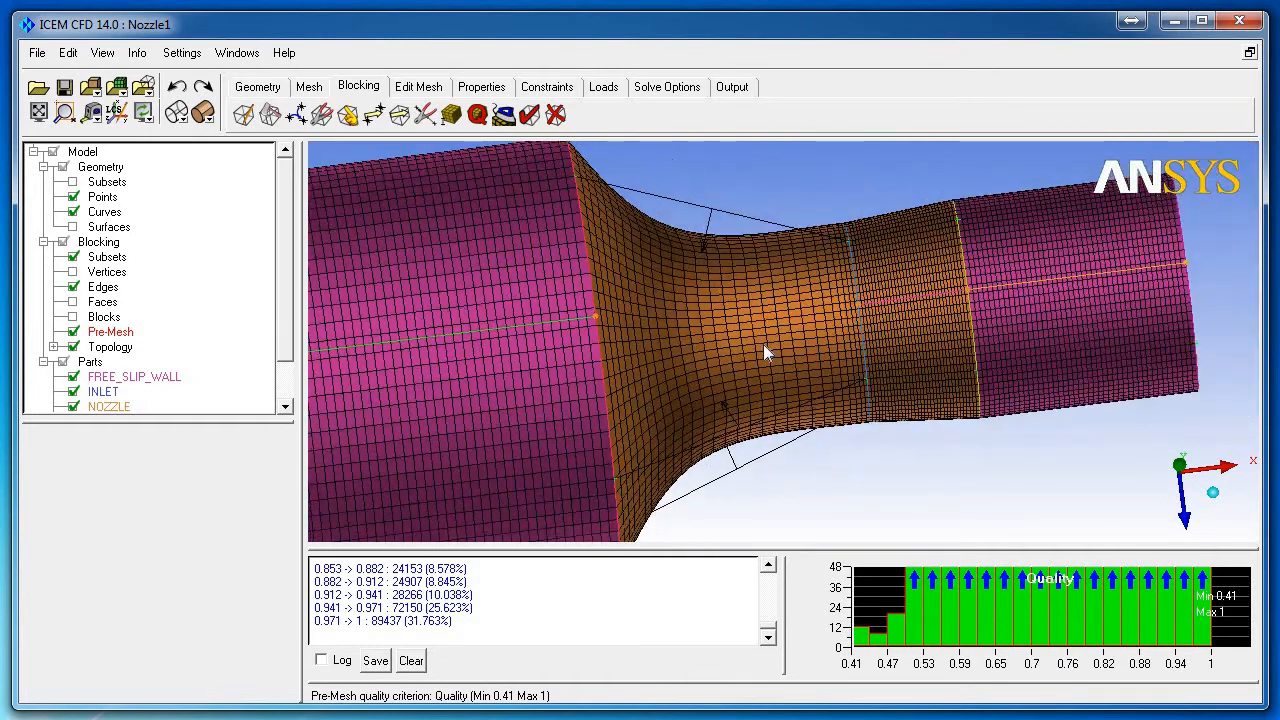
scroll(777, 342, "up", 2)
scroll(788, 340, "up", 1)
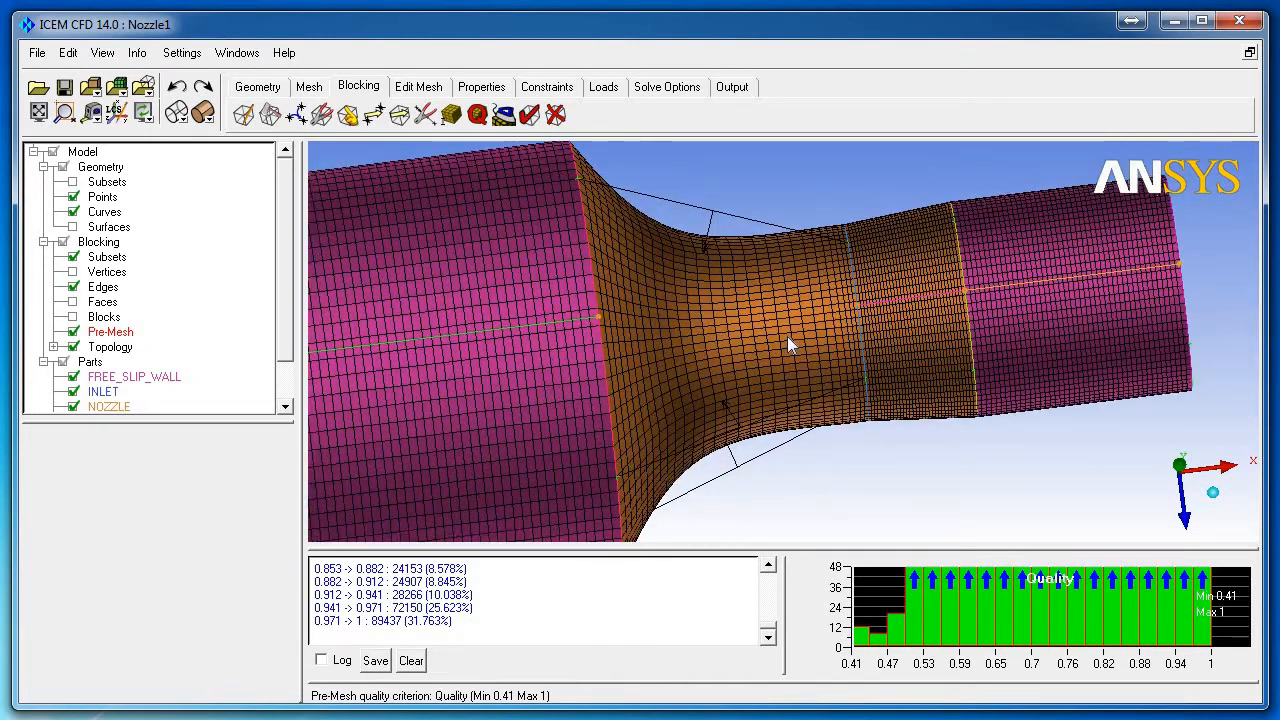
Step: Dismiss Pre-Mesh Params, close the quality histogram, and save the Nozzle1 project
left_click(451, 116)
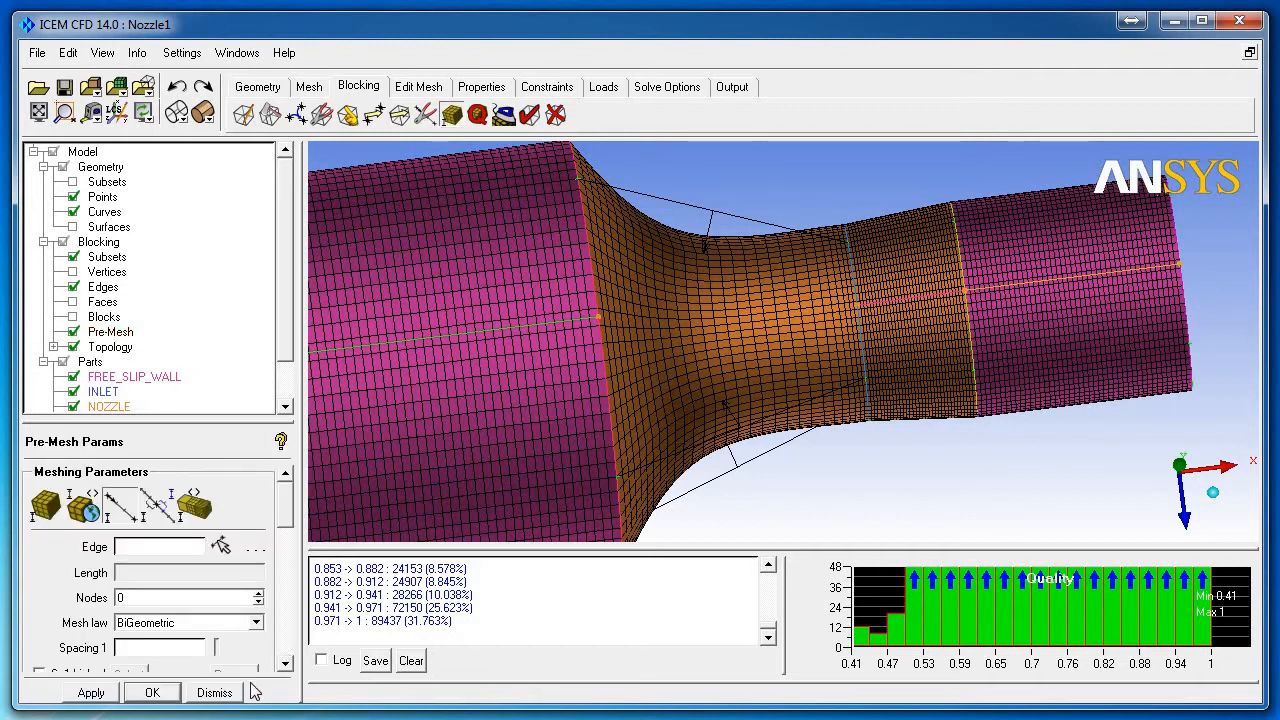
left_click(214, 693)
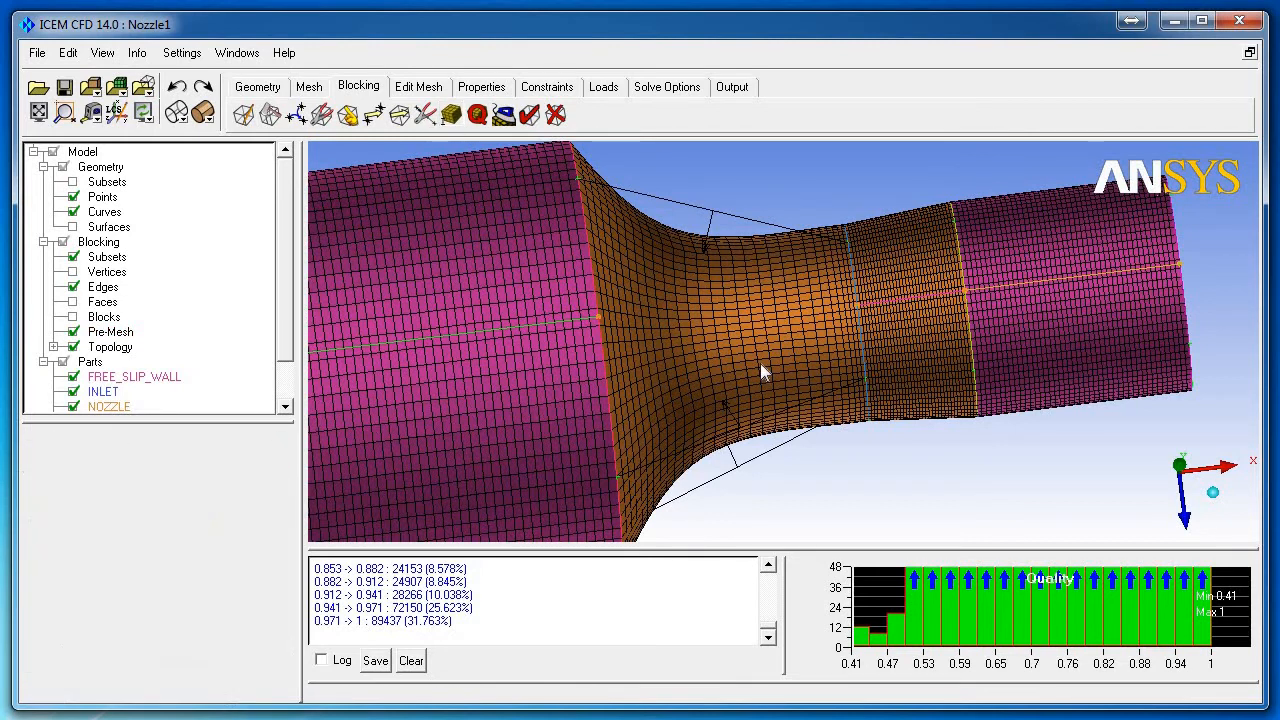
scroll(760, 363, "down", 5)
left_click_drag(699, 341, 860, 560)
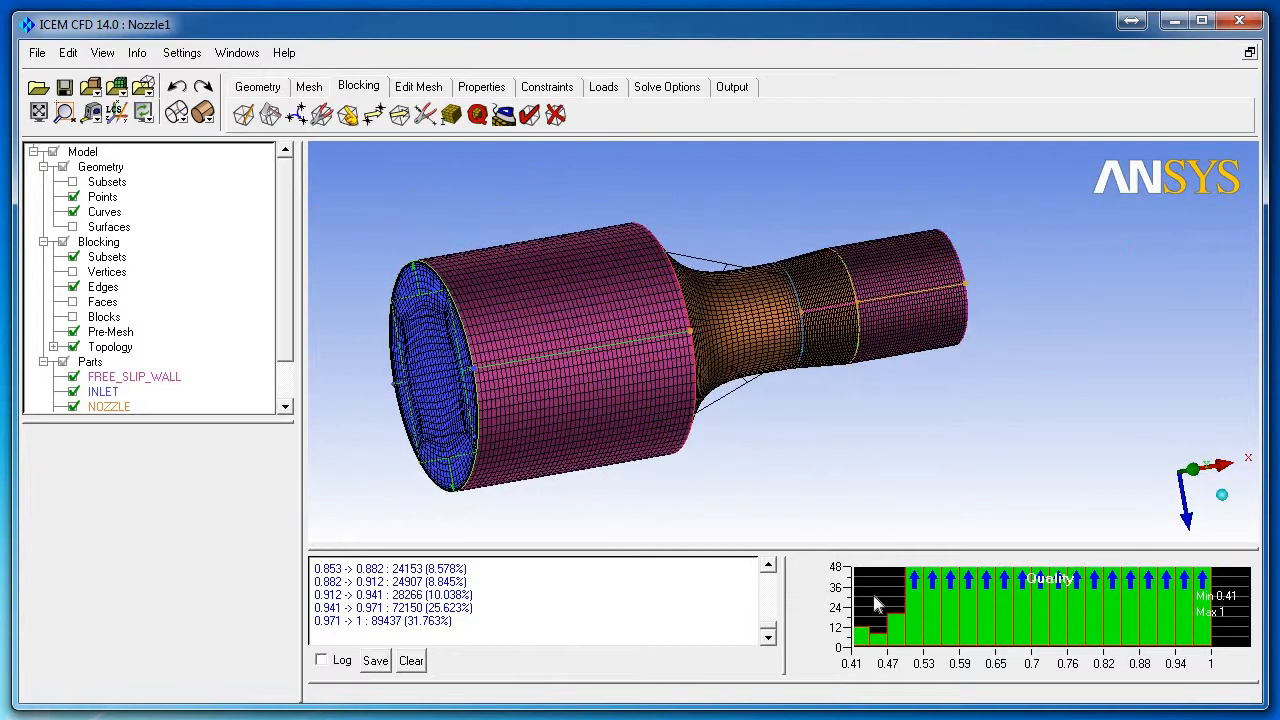
right_click(872, 596)
left_click(909, 679)
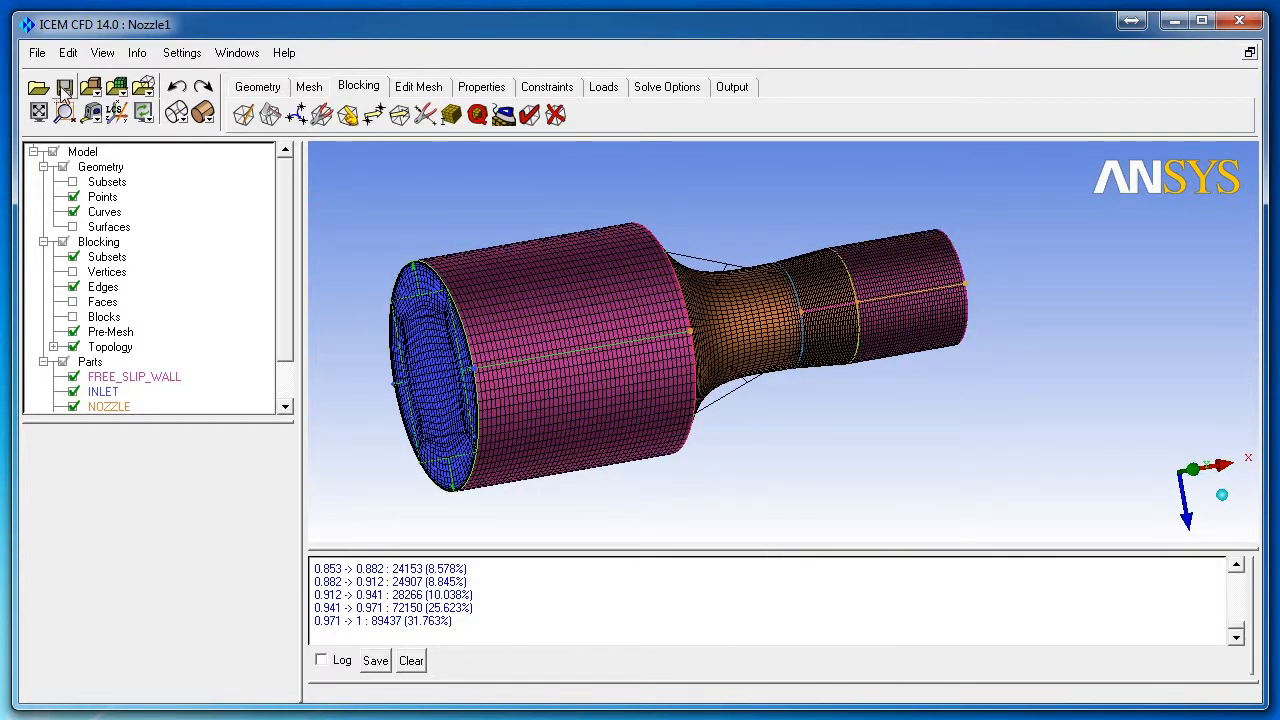
left_click(64, 88)
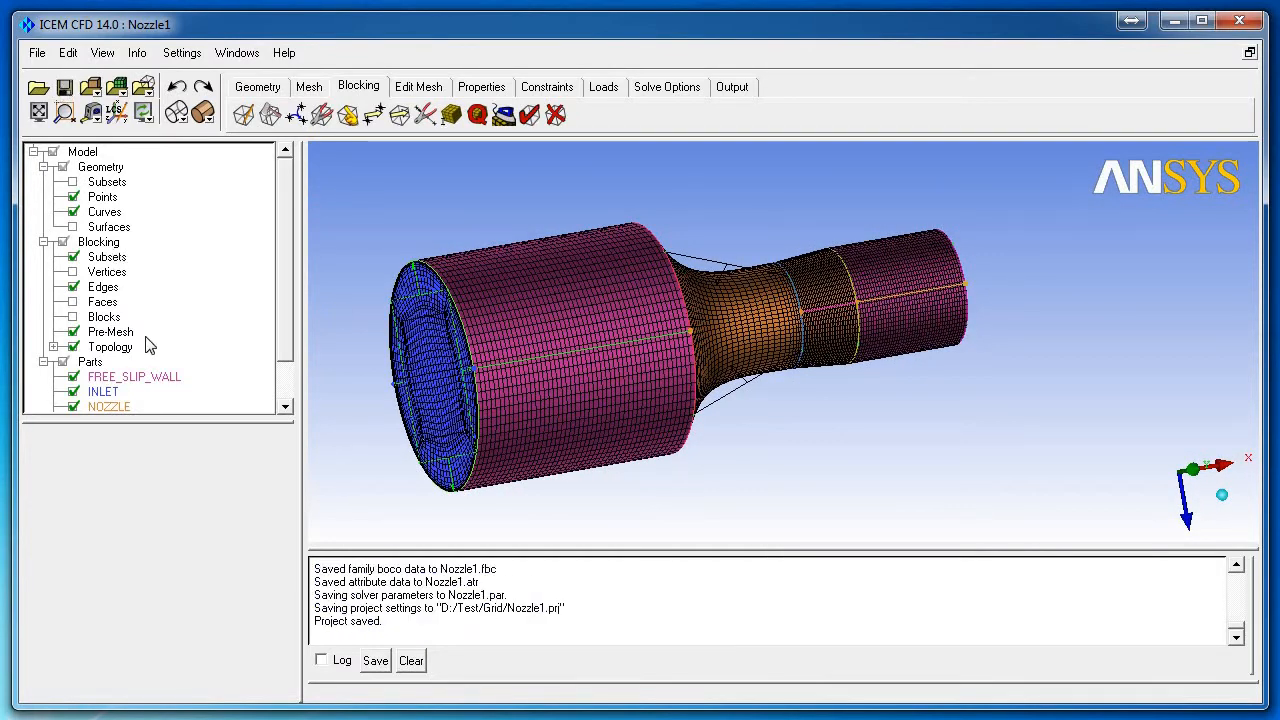
Step: Convert the pre-mesh to the unstructured hex.uns mesh and display it solid shaded
left_click(74, 334)
right_click(112, 334)
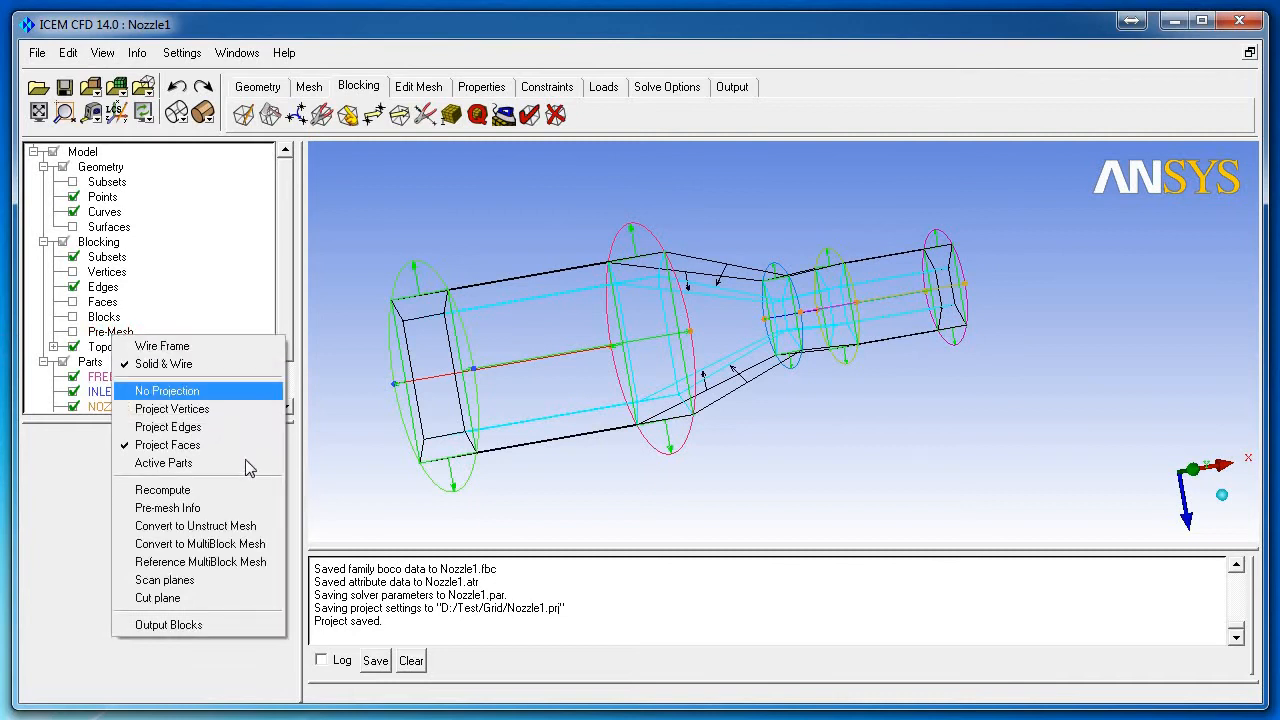
left_click(268, 528)
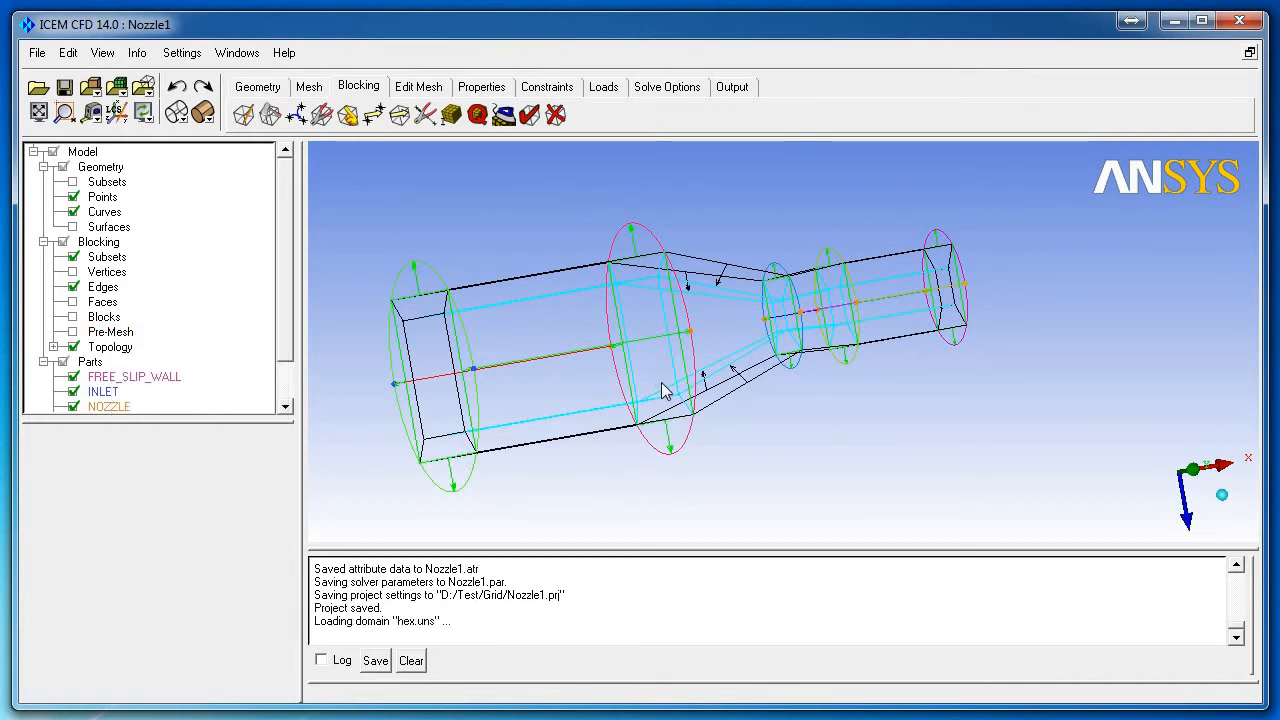
left_click(202, 112)
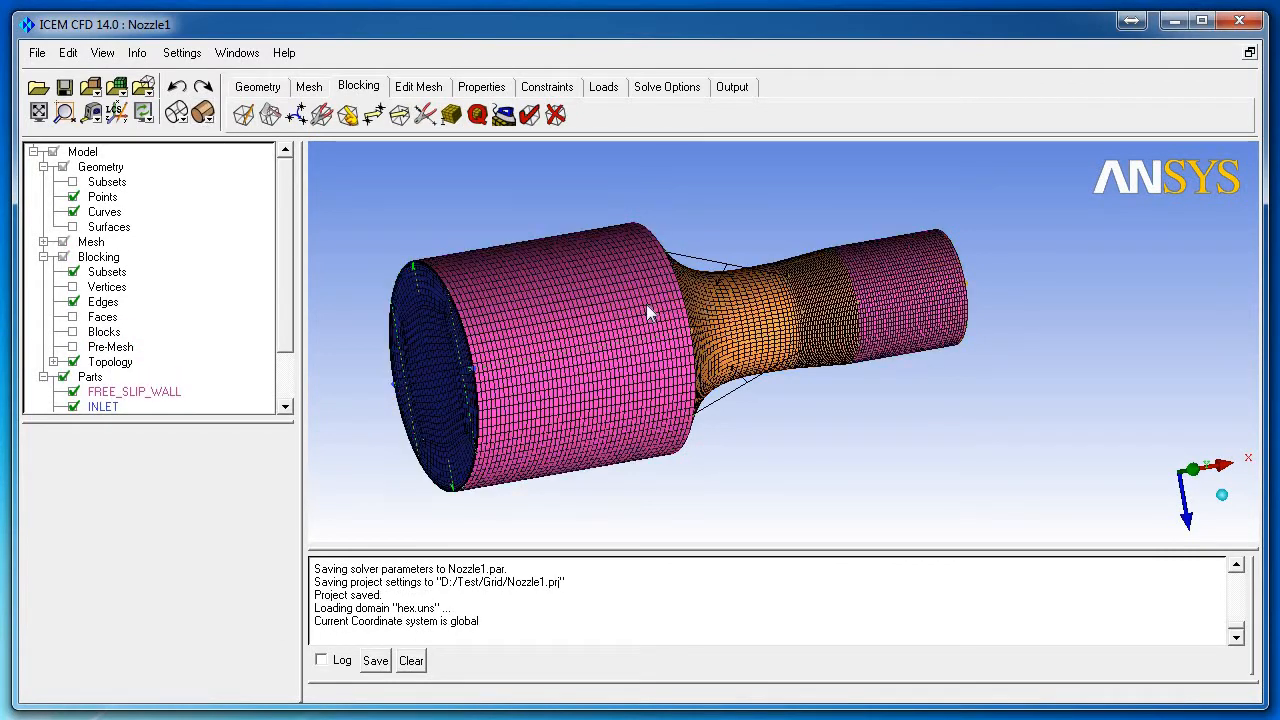
mouse_move(646, 304)
left_mouse_down()
mouse_move(529, 315)
mouse_move(585, 315)
mouse_move(609, 329)
mouse_move(591, 334)
mouse_move(612, 332)
left_mouse_up()
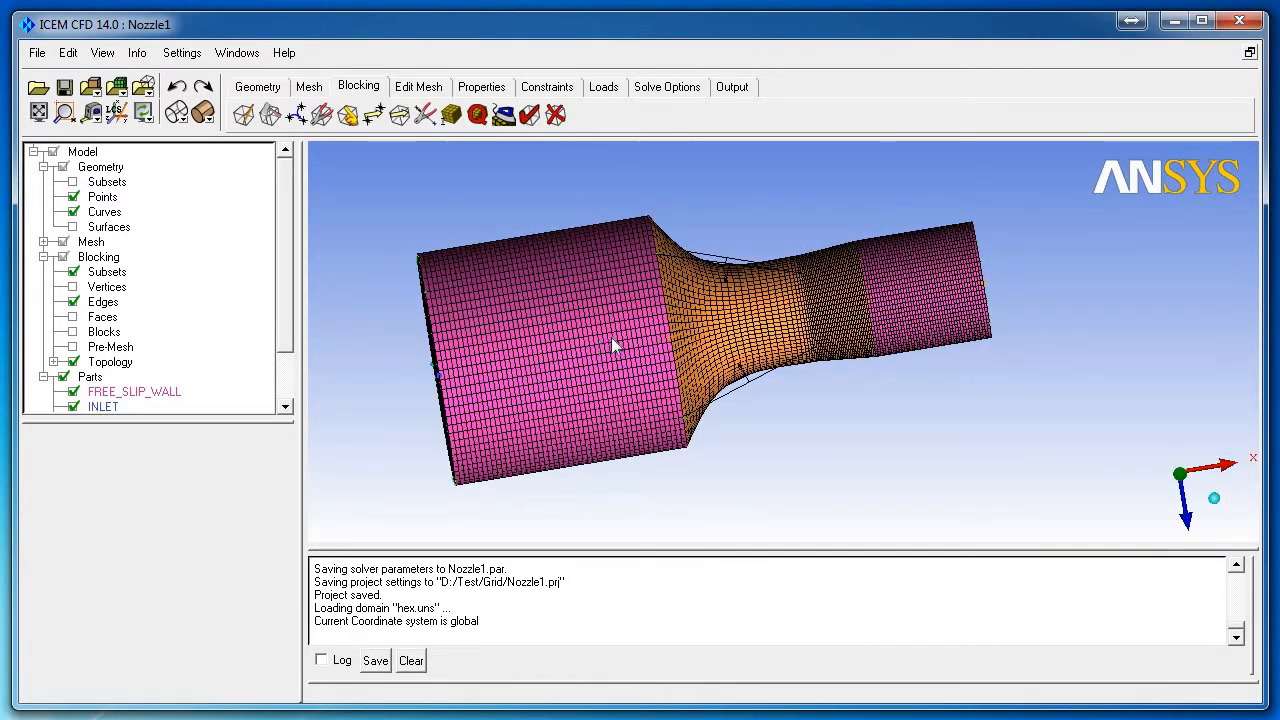
left_click_drag(611, 337, 586, 231)
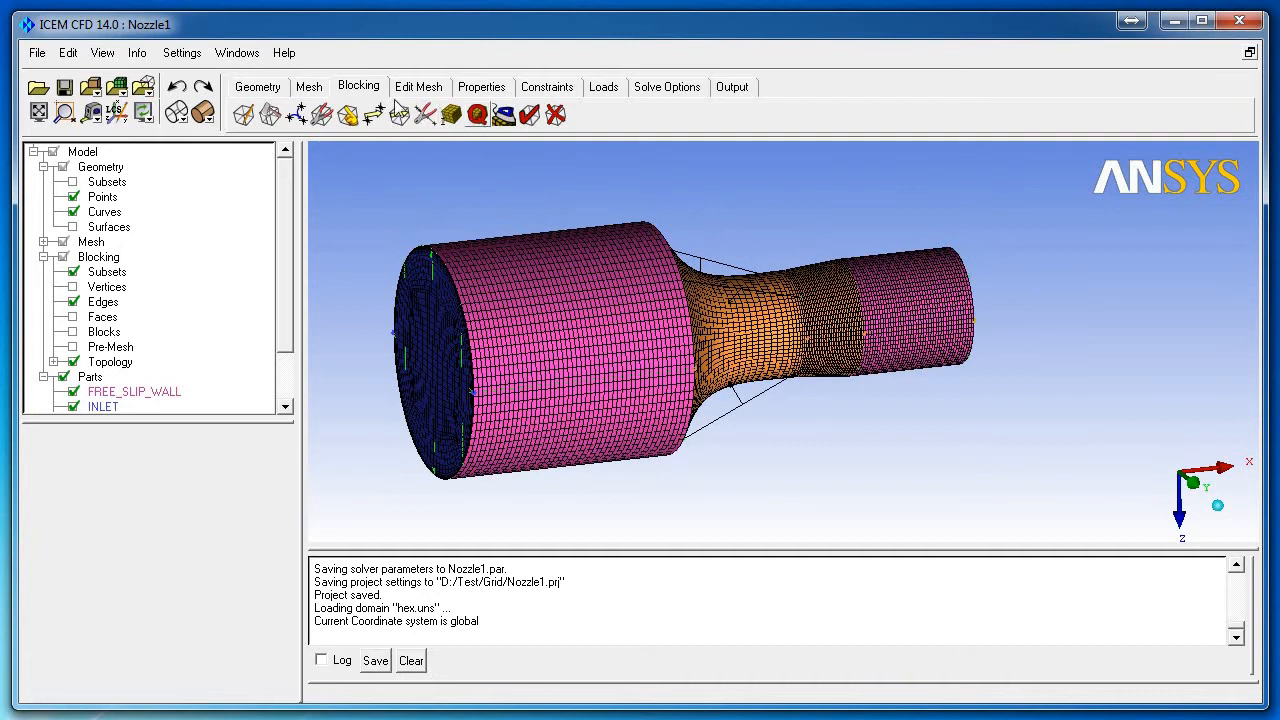
left_click(400, 88)
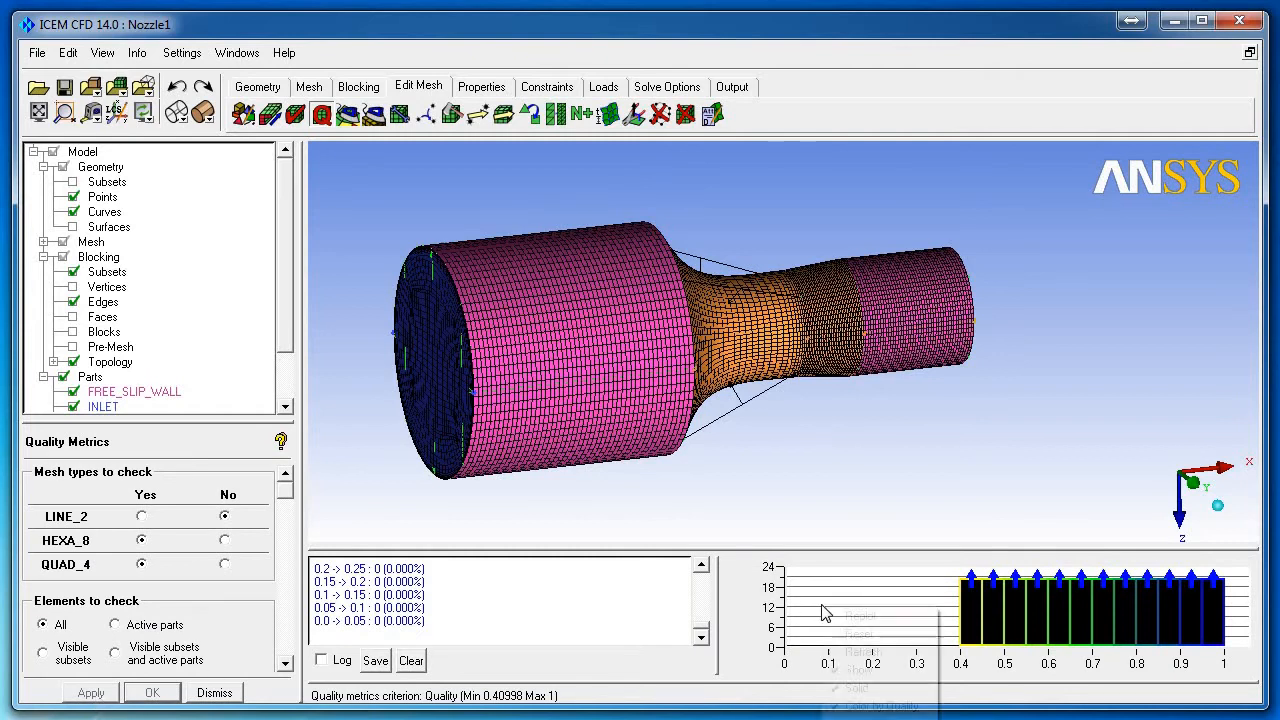
Step: Replot and hide the quality histogram (minimum 0.40998), then save Nozzle1 with its mesh in Nozzle1.uns
right_click(824, 606)
left_click(874, 611)
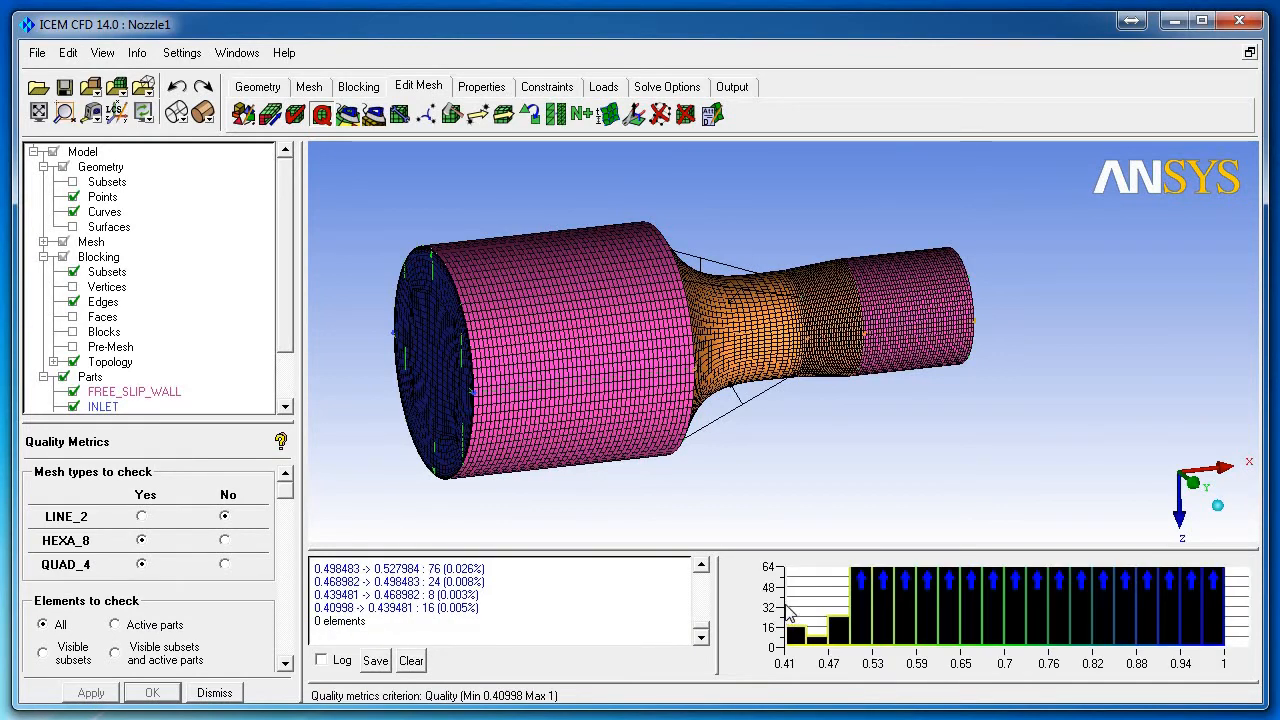
right_click(820, 602)
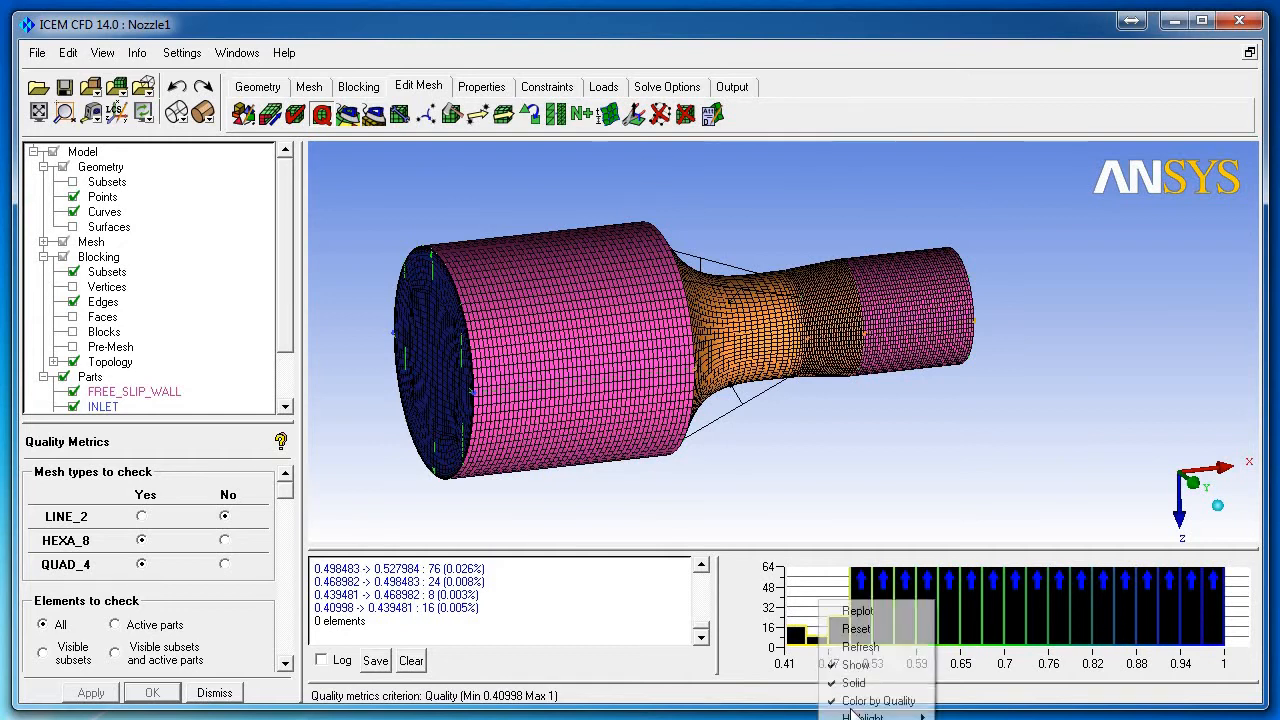
left_click(855, 664)
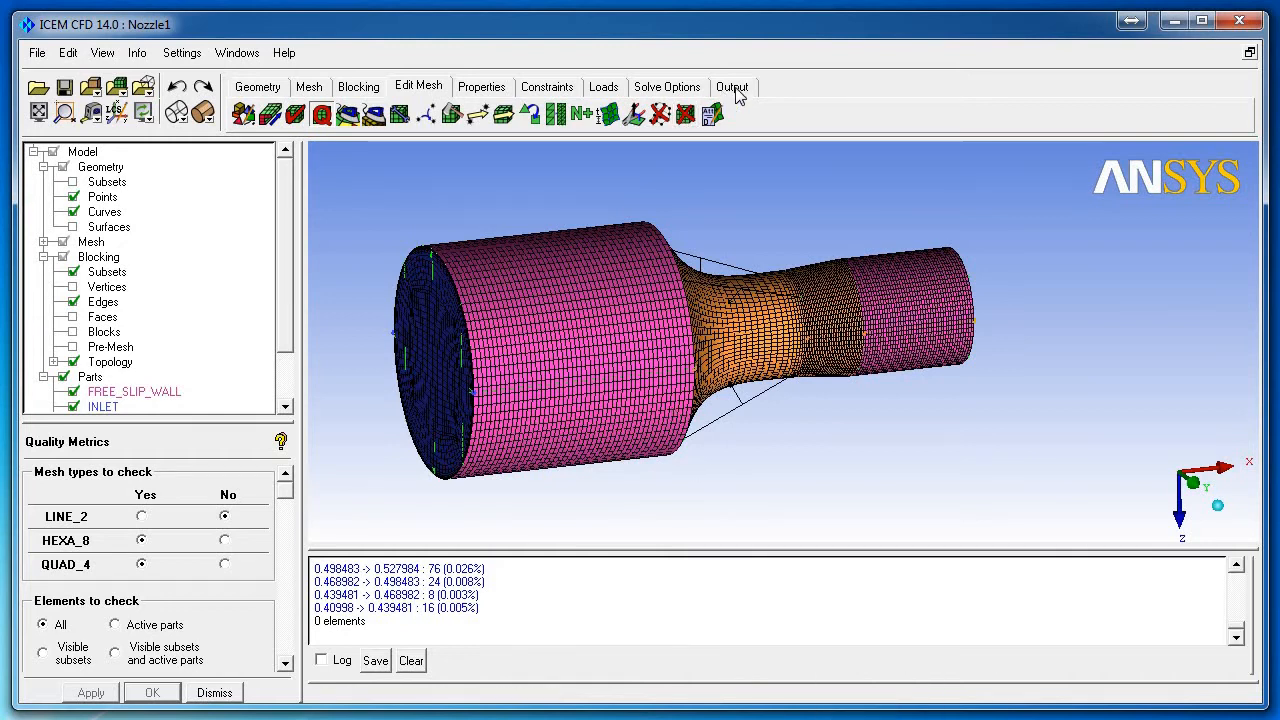
left_click(64, 87)
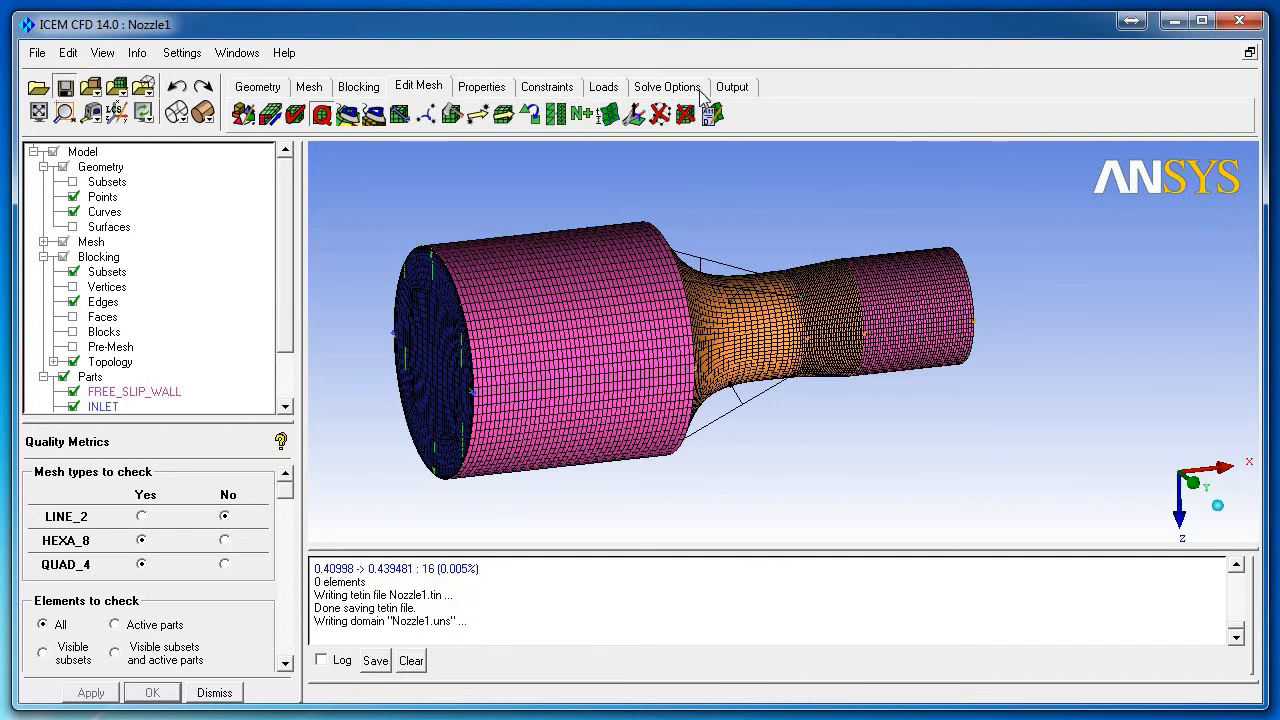
left_click(732, 87)
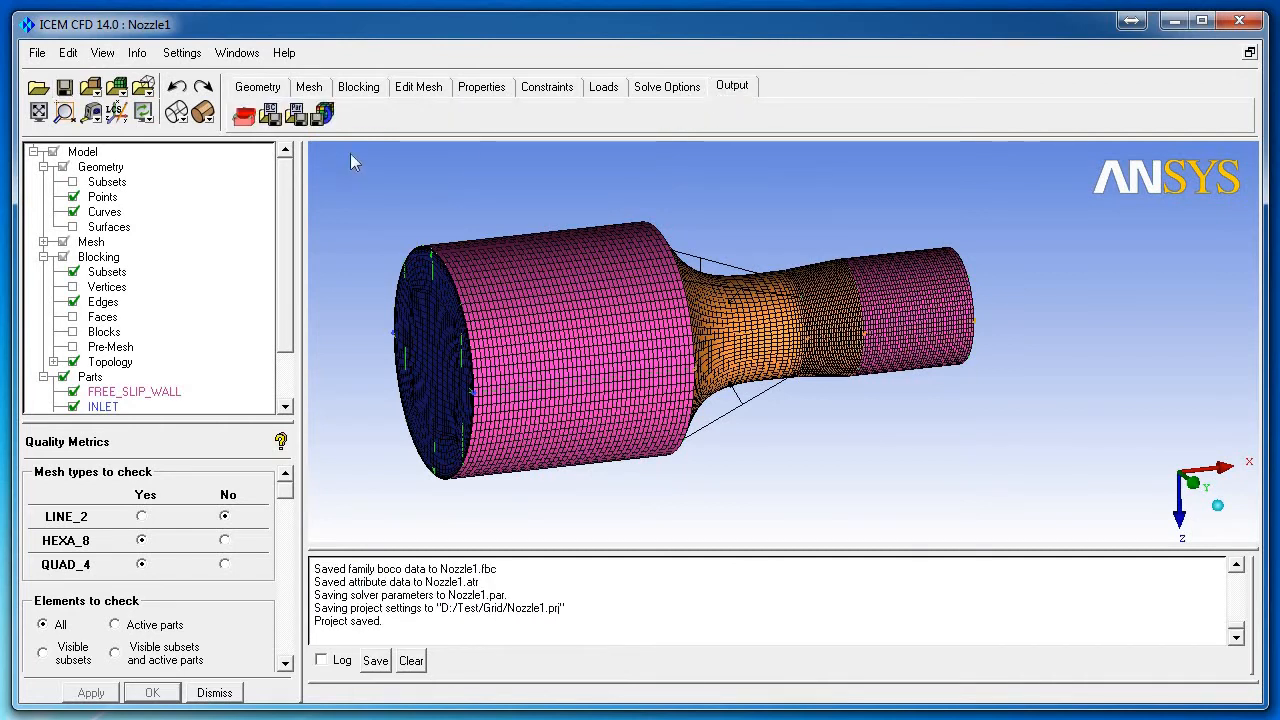
Step: Set the output solver to ANSYS CFX, with ANSYS as the structural solver, and apply it
left_click(243, 115)
left_click(184, 491)
scroll(197, 529, "up", 8)
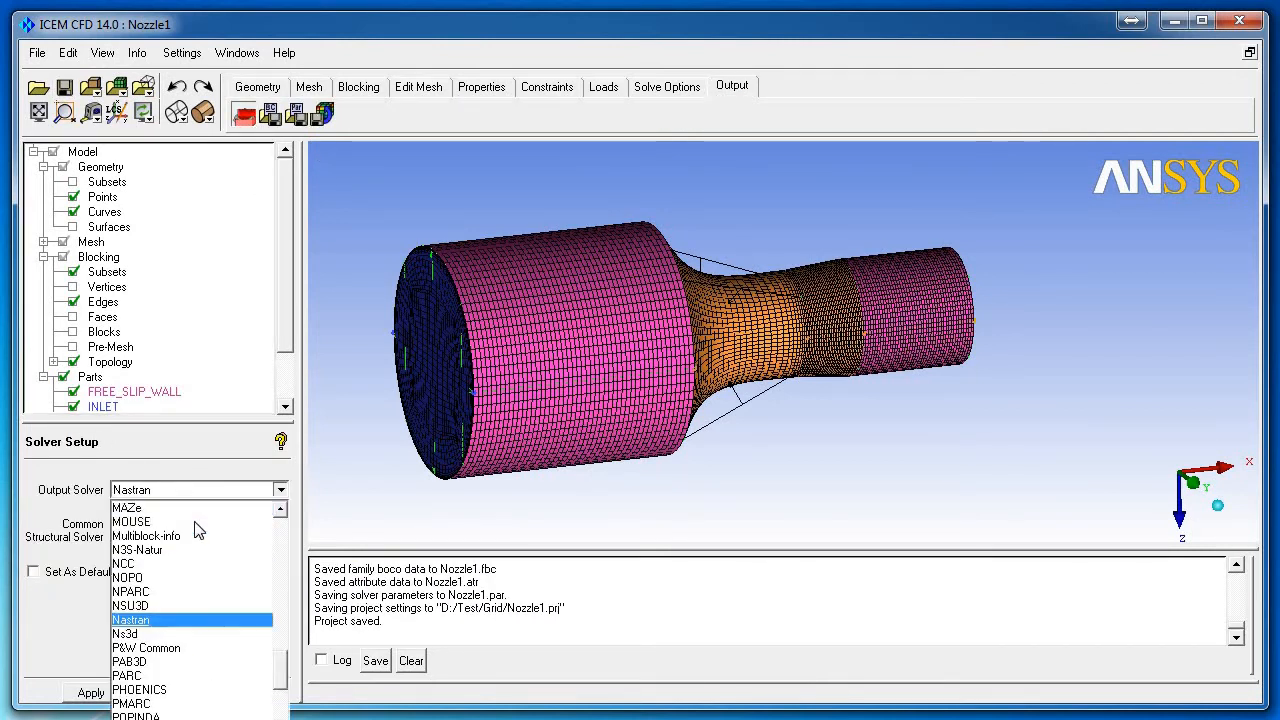
left_click(279, 569)
left_click_drag(279, 569, 277, 530)
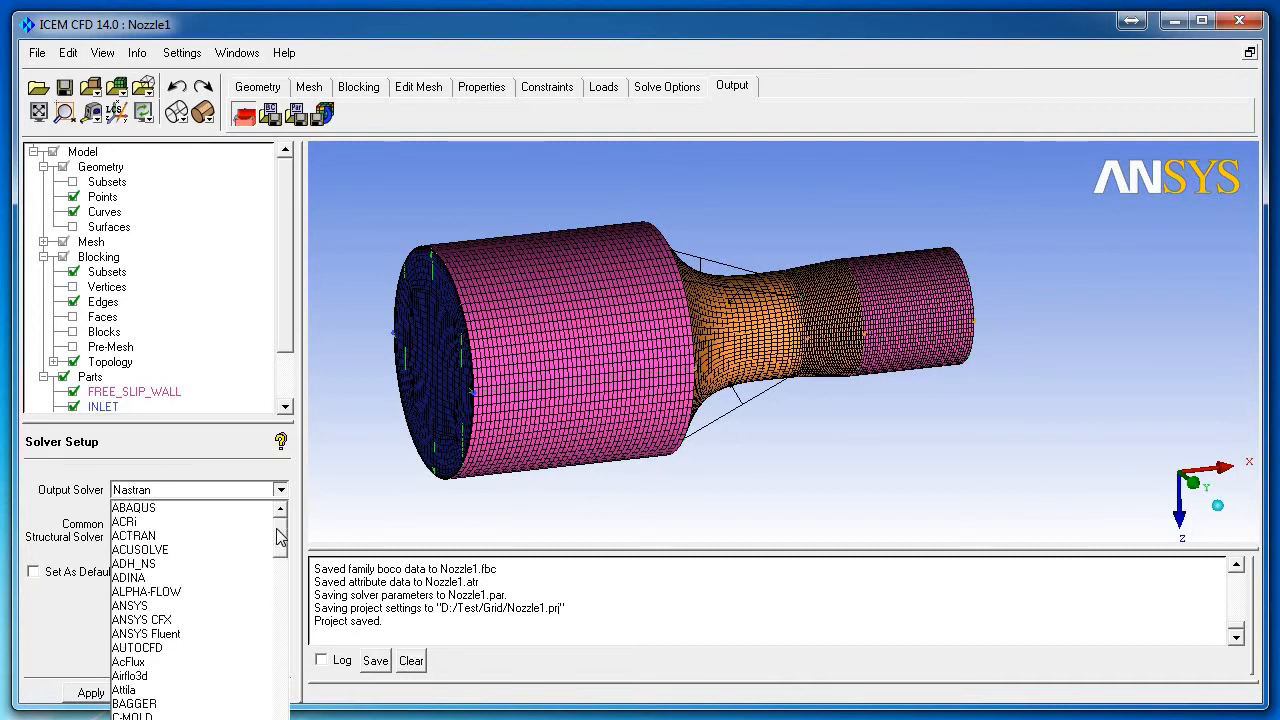
left_click(150, 620)
left_click(165, 529)
left_click(150, 557)
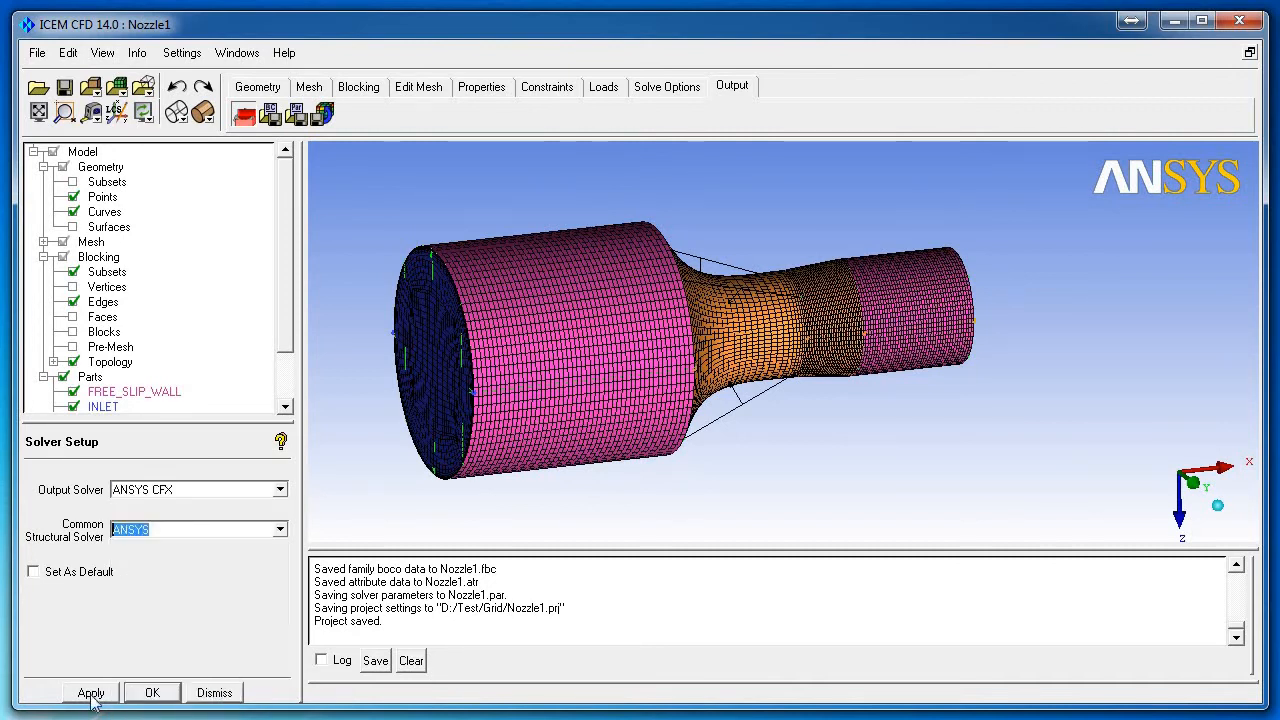
left_click(92, 692)
left_click(208, 693)
Step: Save the project and write the CFX input file D:/Test/Grid/Nozzle1.cfx5
left_click(330, 116)
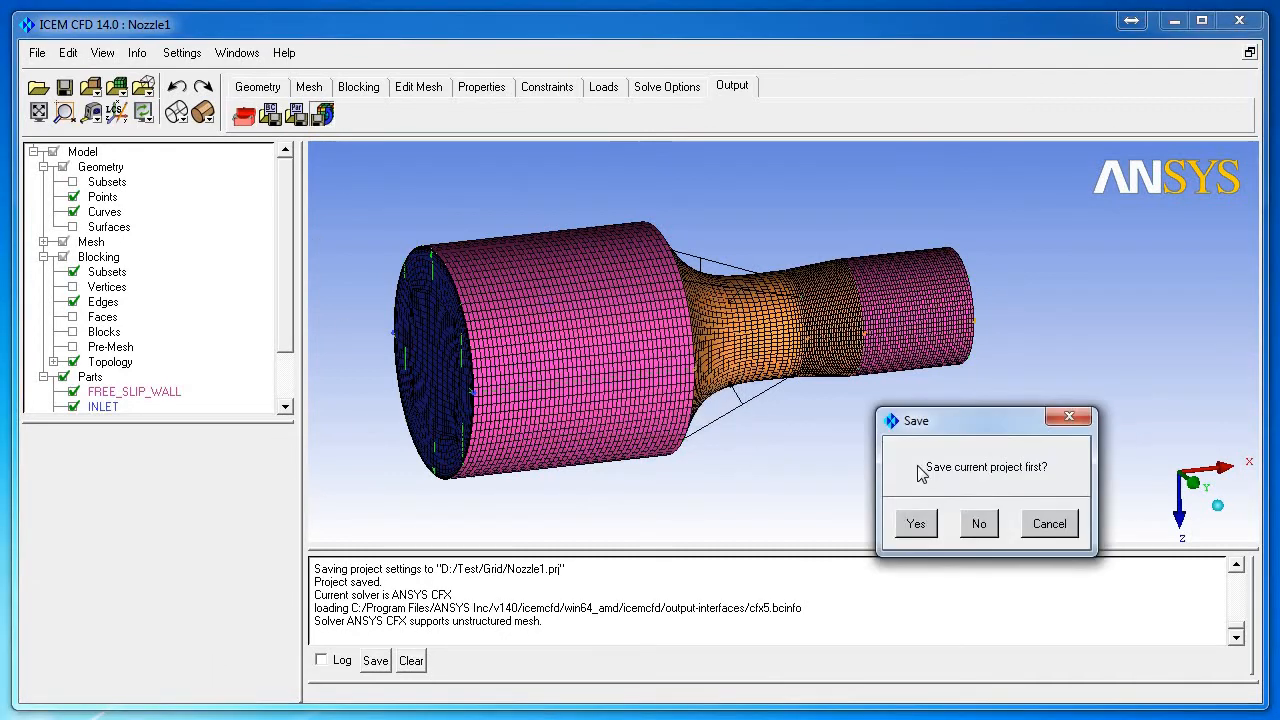
left_click(915, 523)
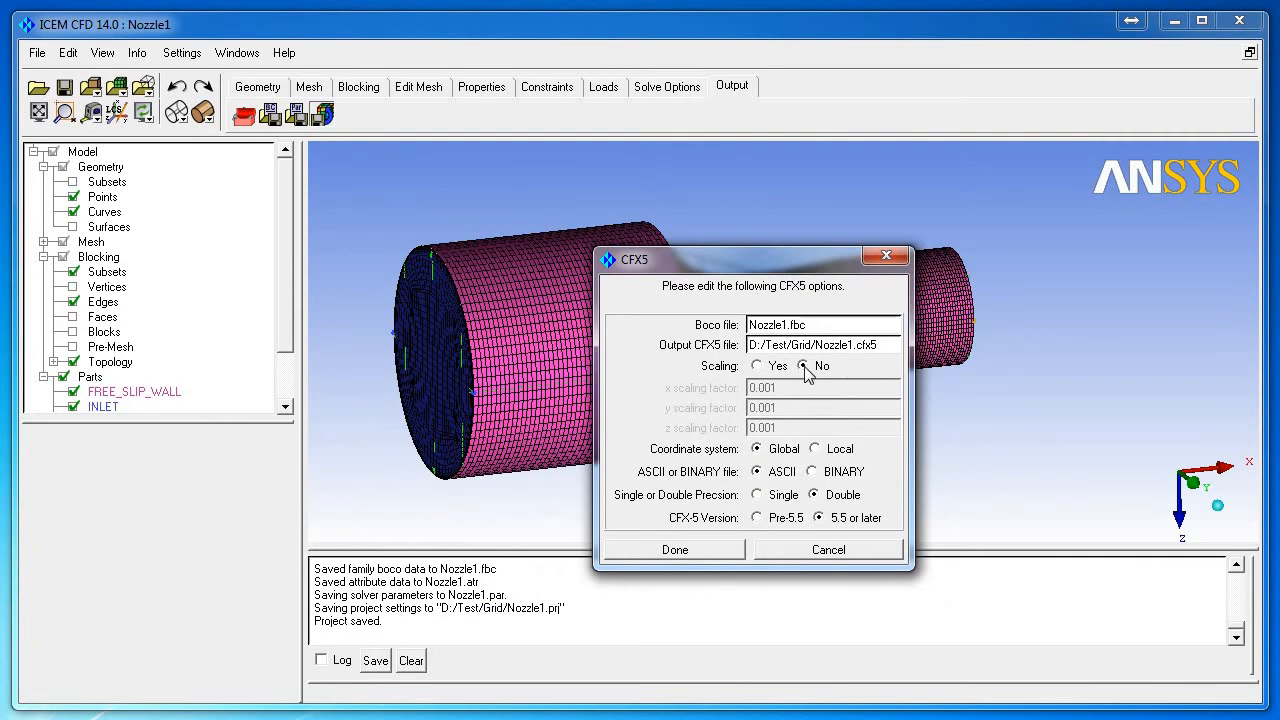
left_click(708, 549)
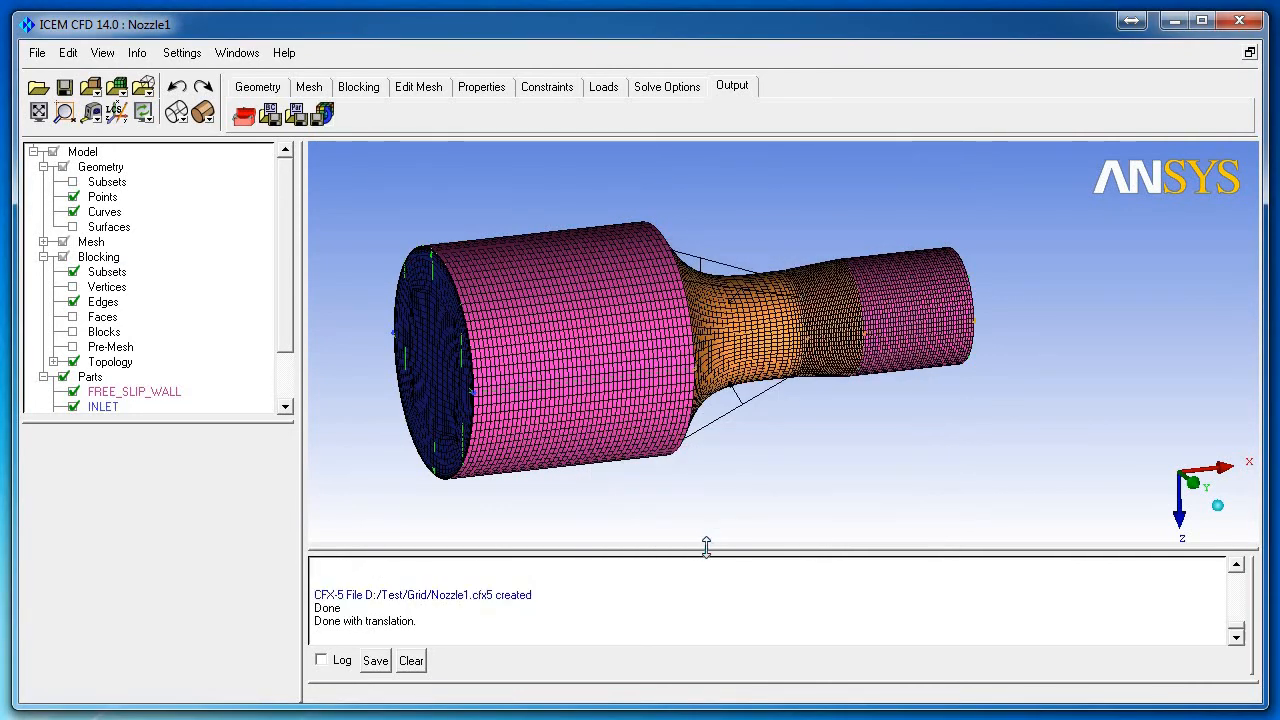